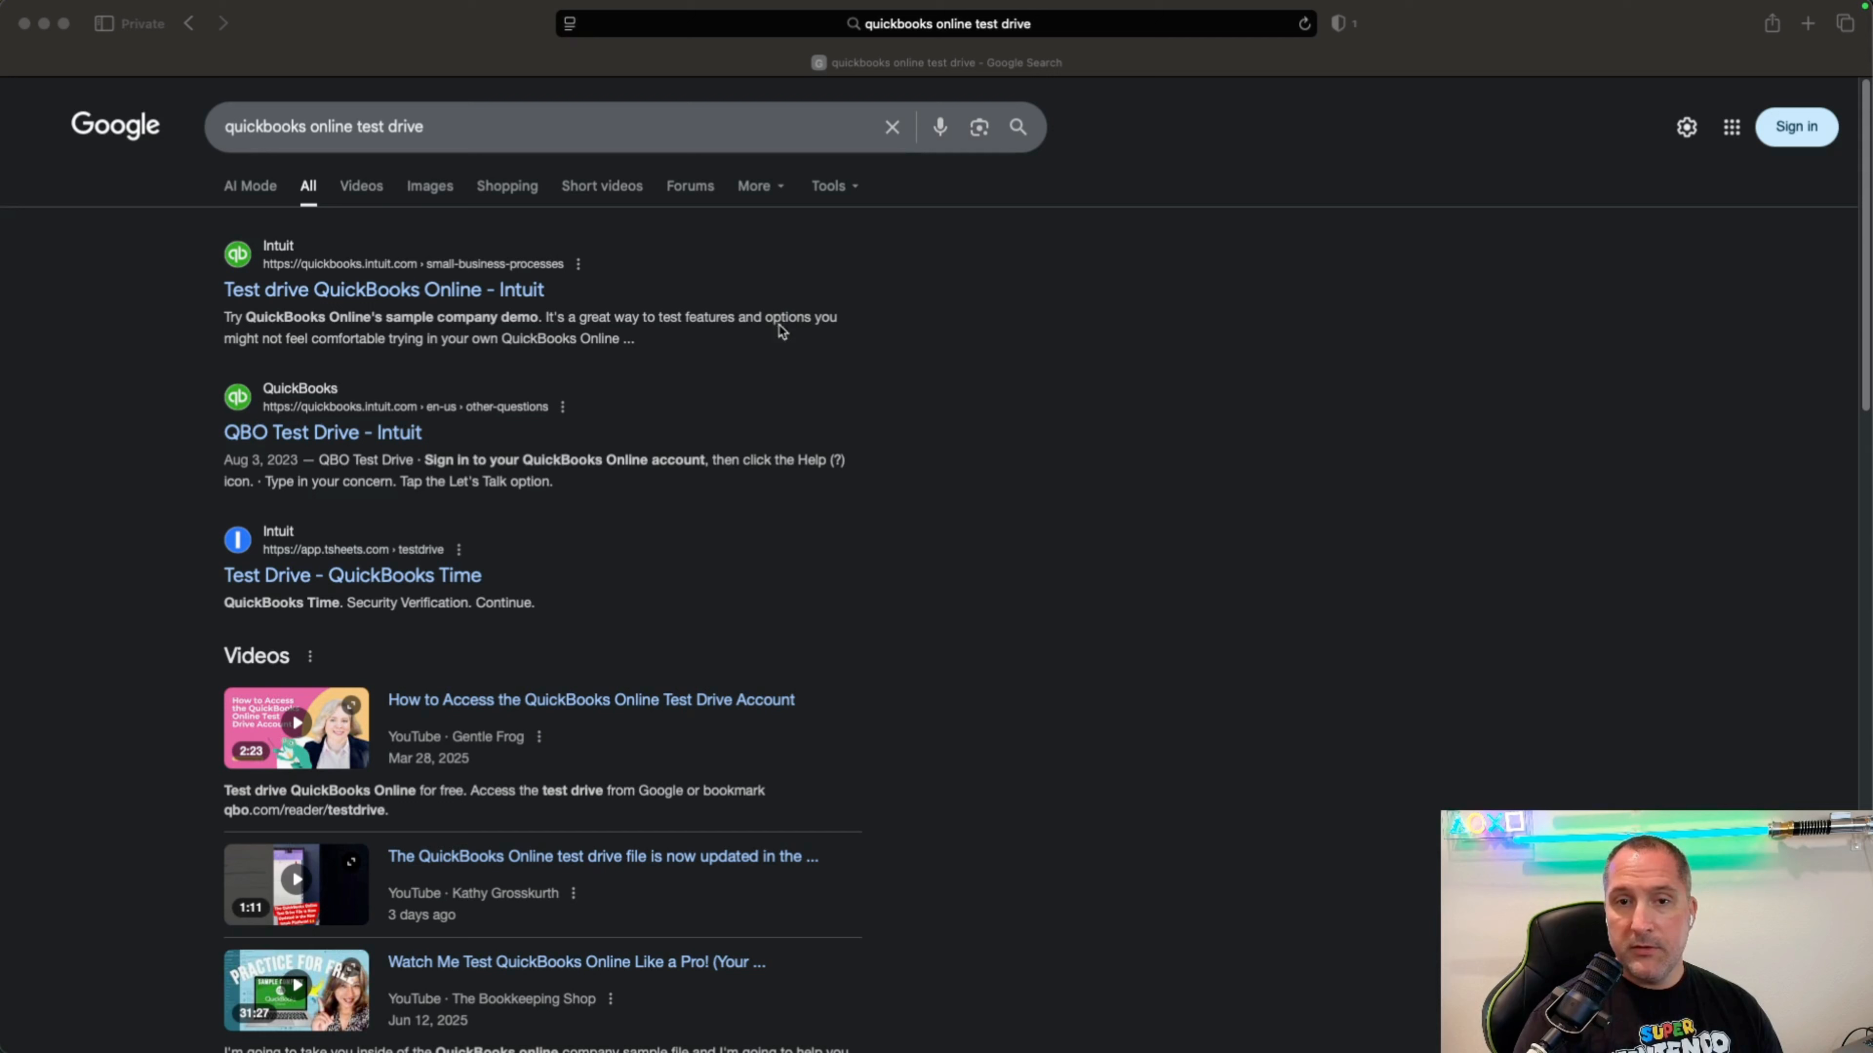
Open Intuit's Test drive QuickBooks Online article from the search results and launch its standard QuickBooks Online test drive link.
click(380, 294)
click(380, 291)
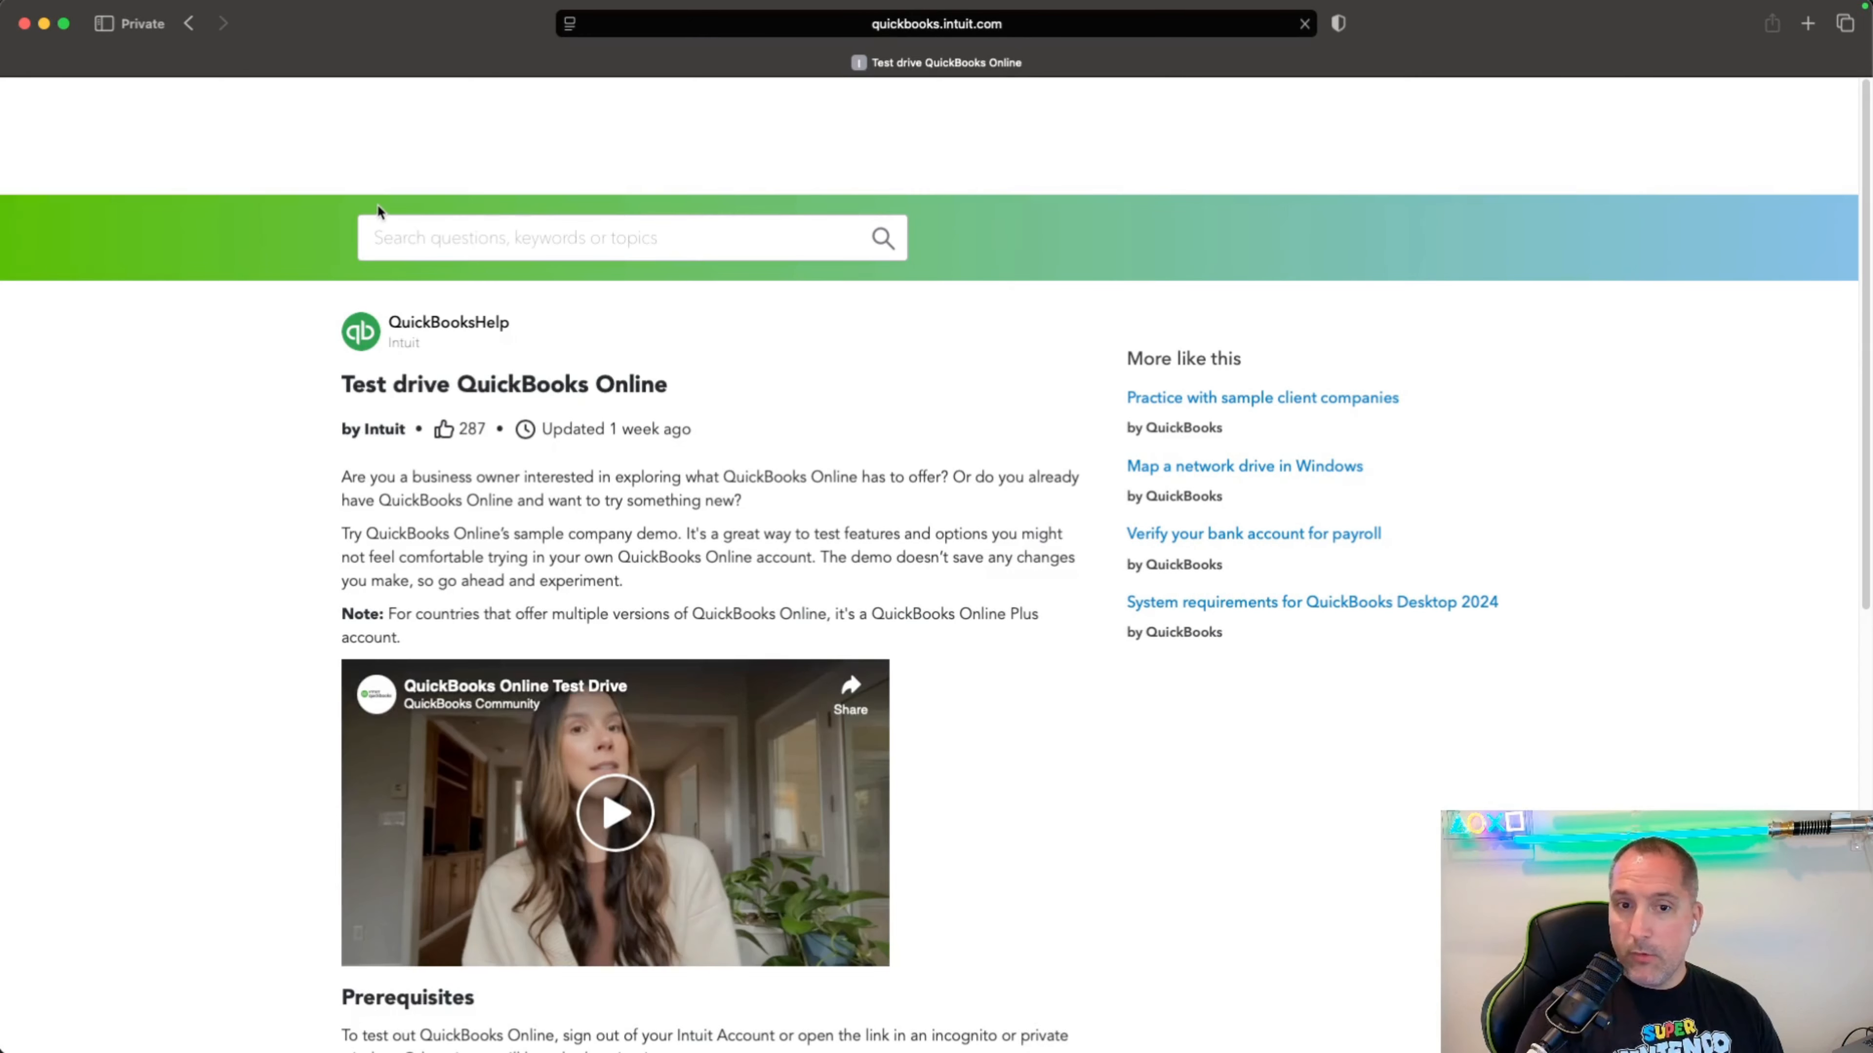
scroll(239, 303, down, 10)
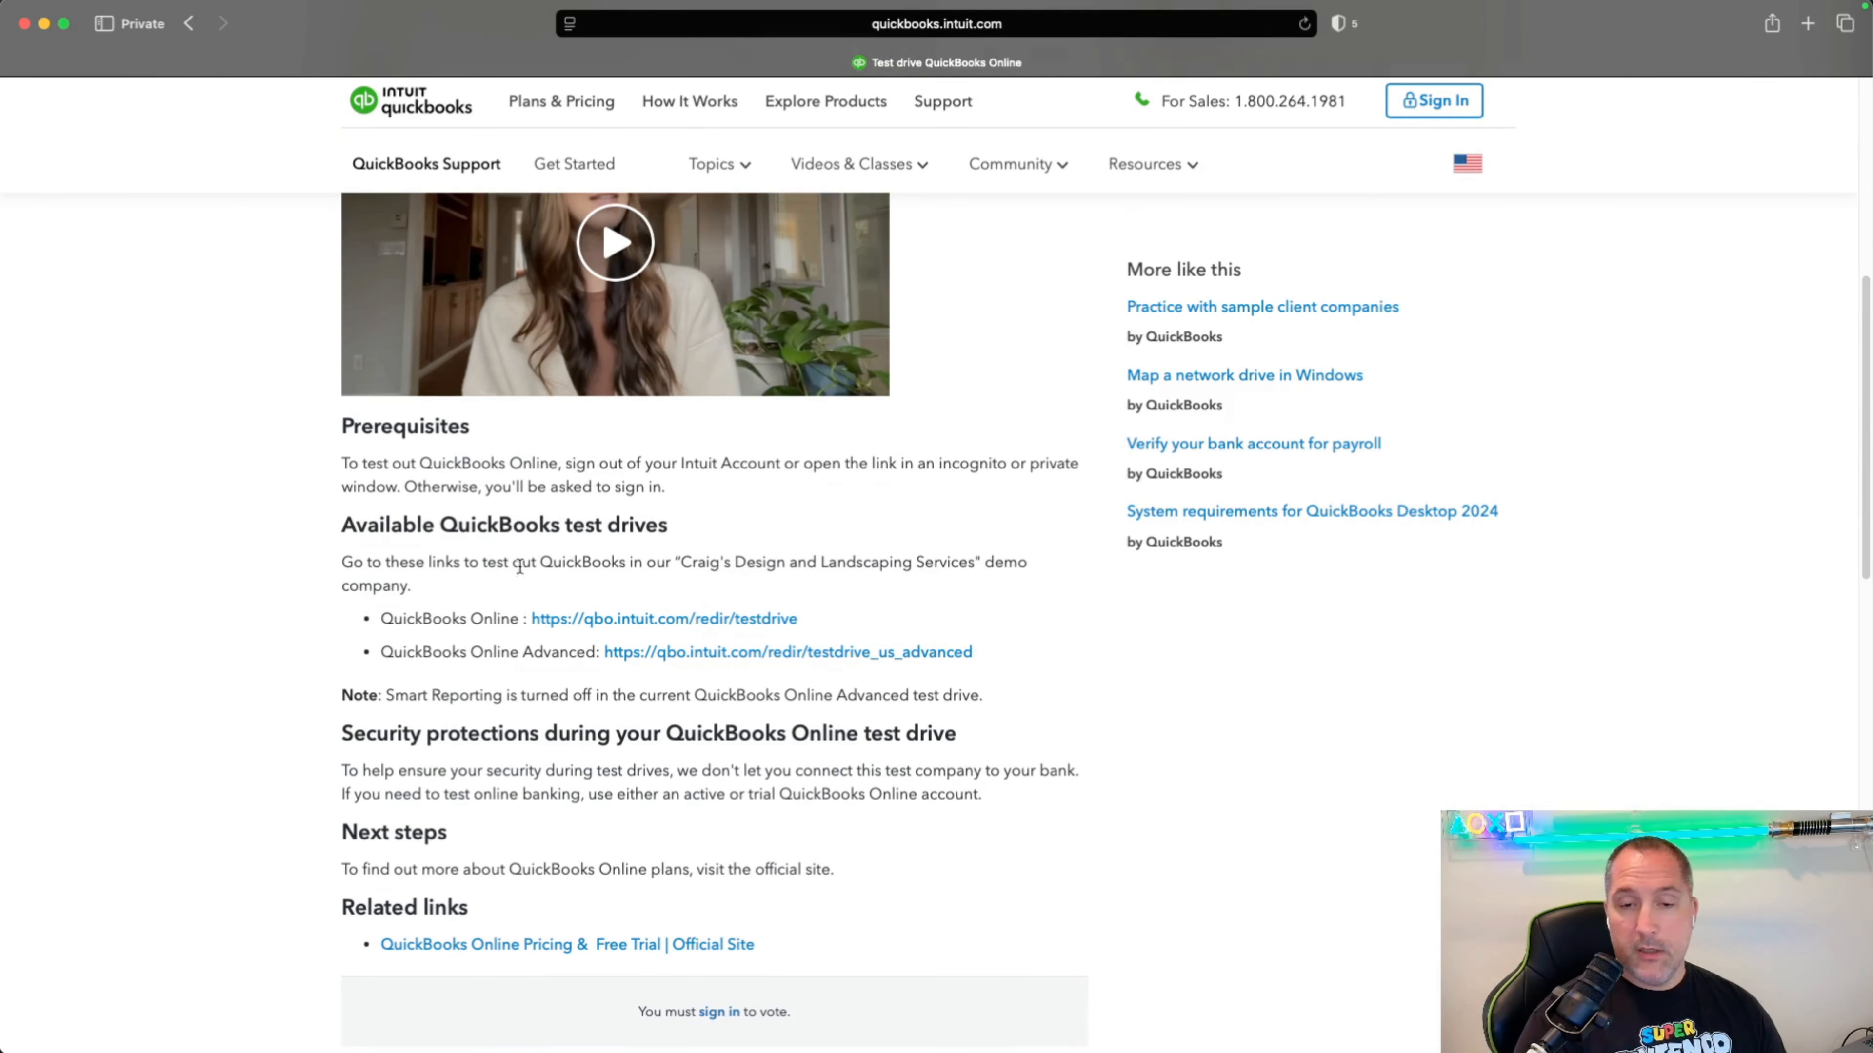
click(628, 620)
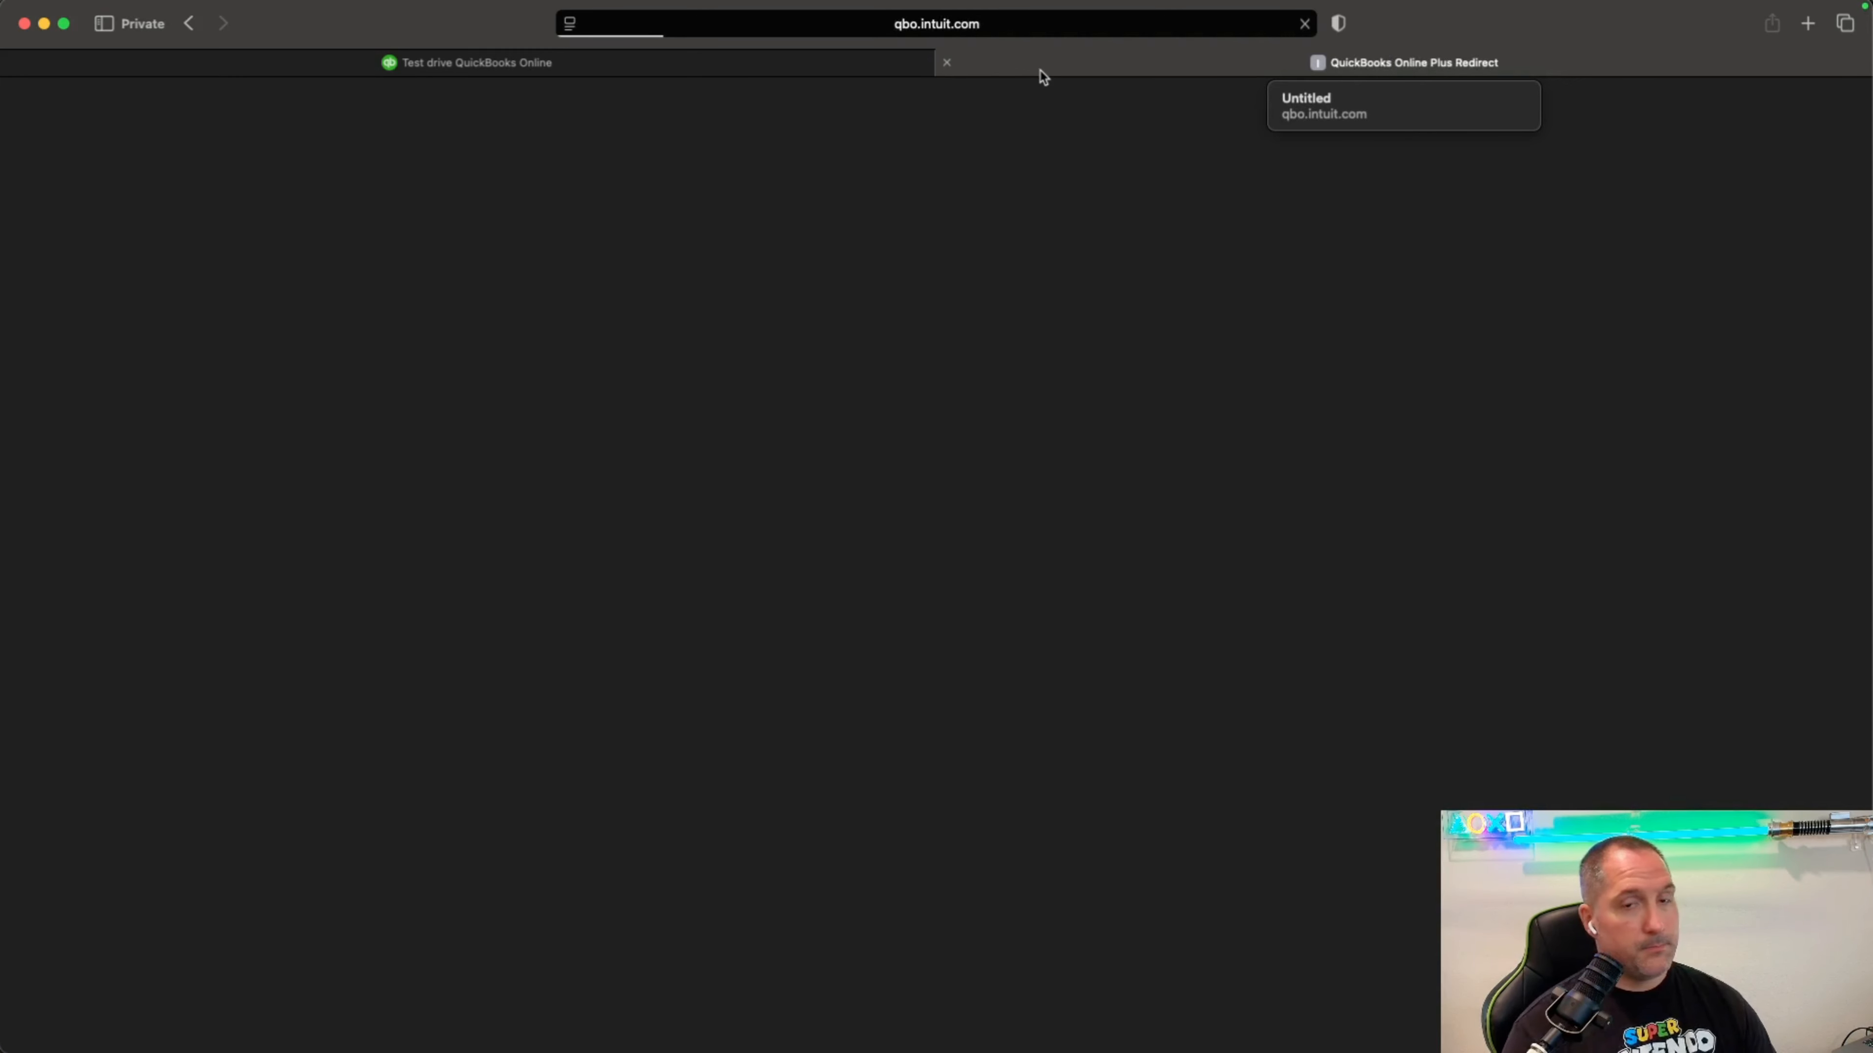
Close the test drive article and complete the security verification to load the QuickBooks sample company.
click(535, 72)
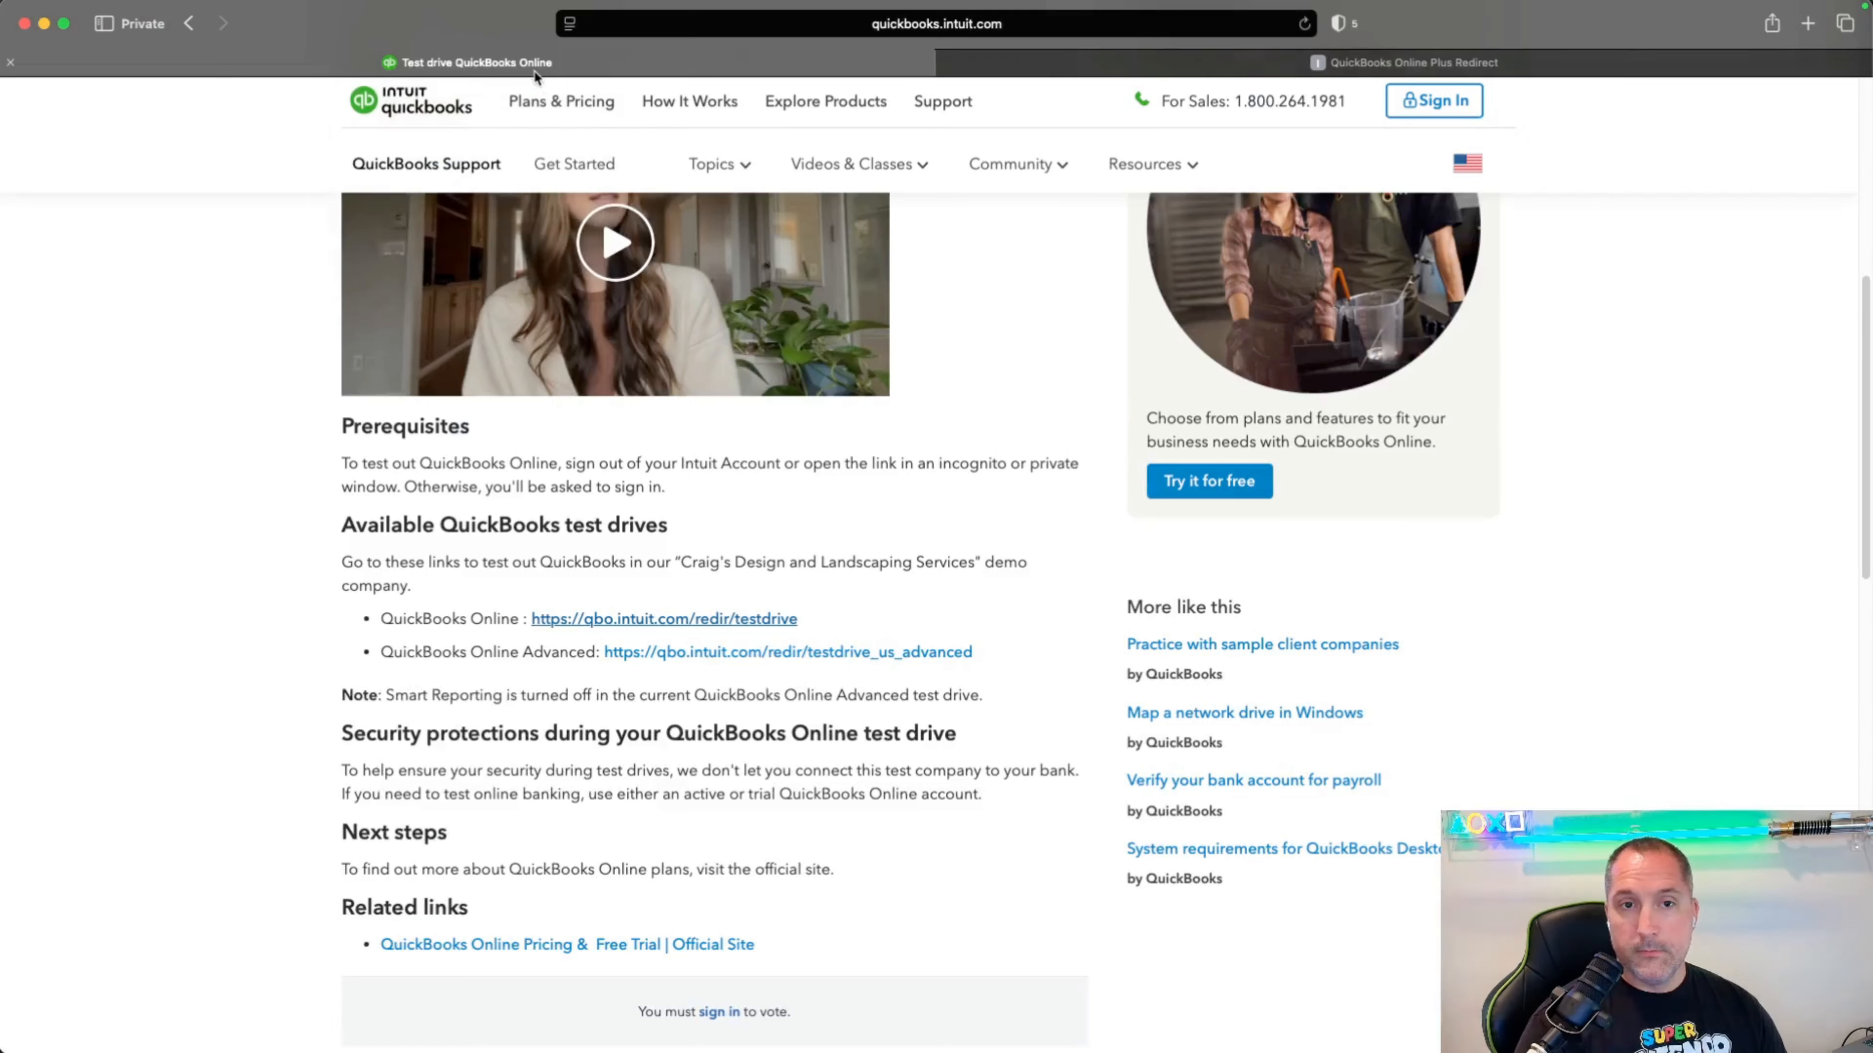
click(10, 62)
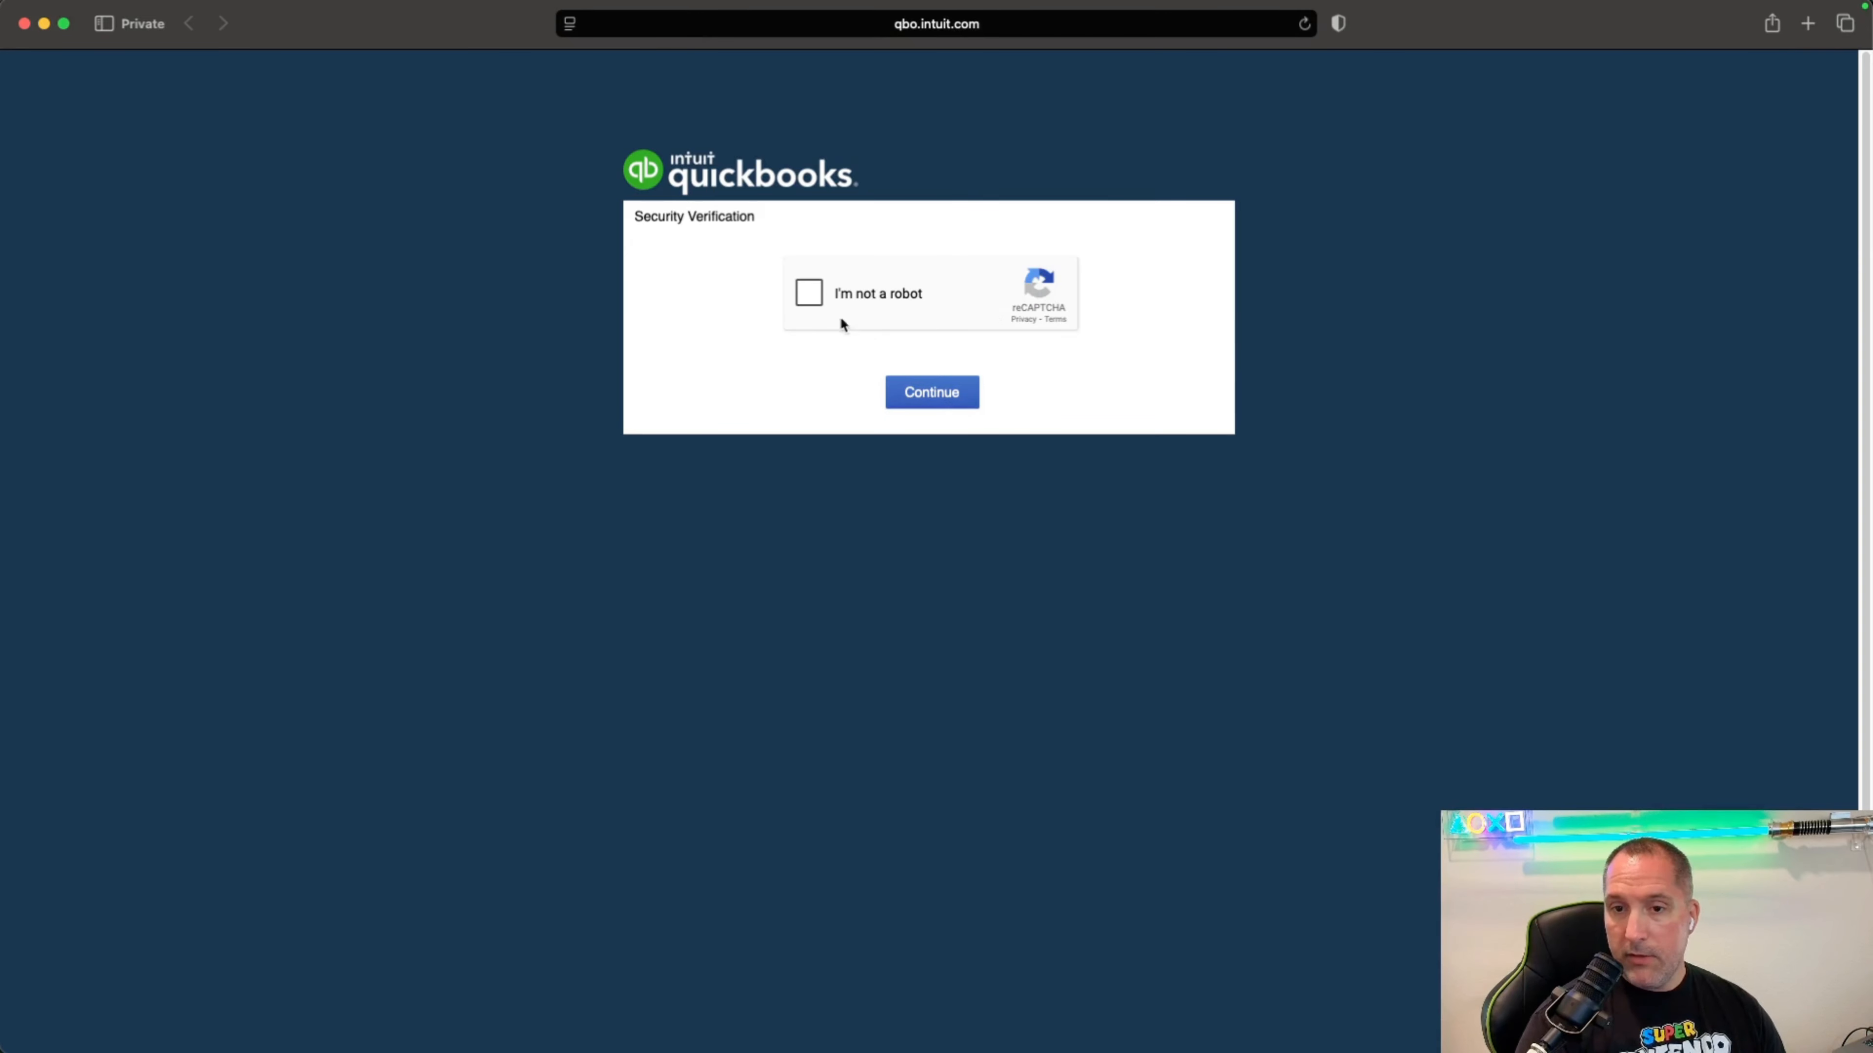
click(805, 296)
click(935, 406)
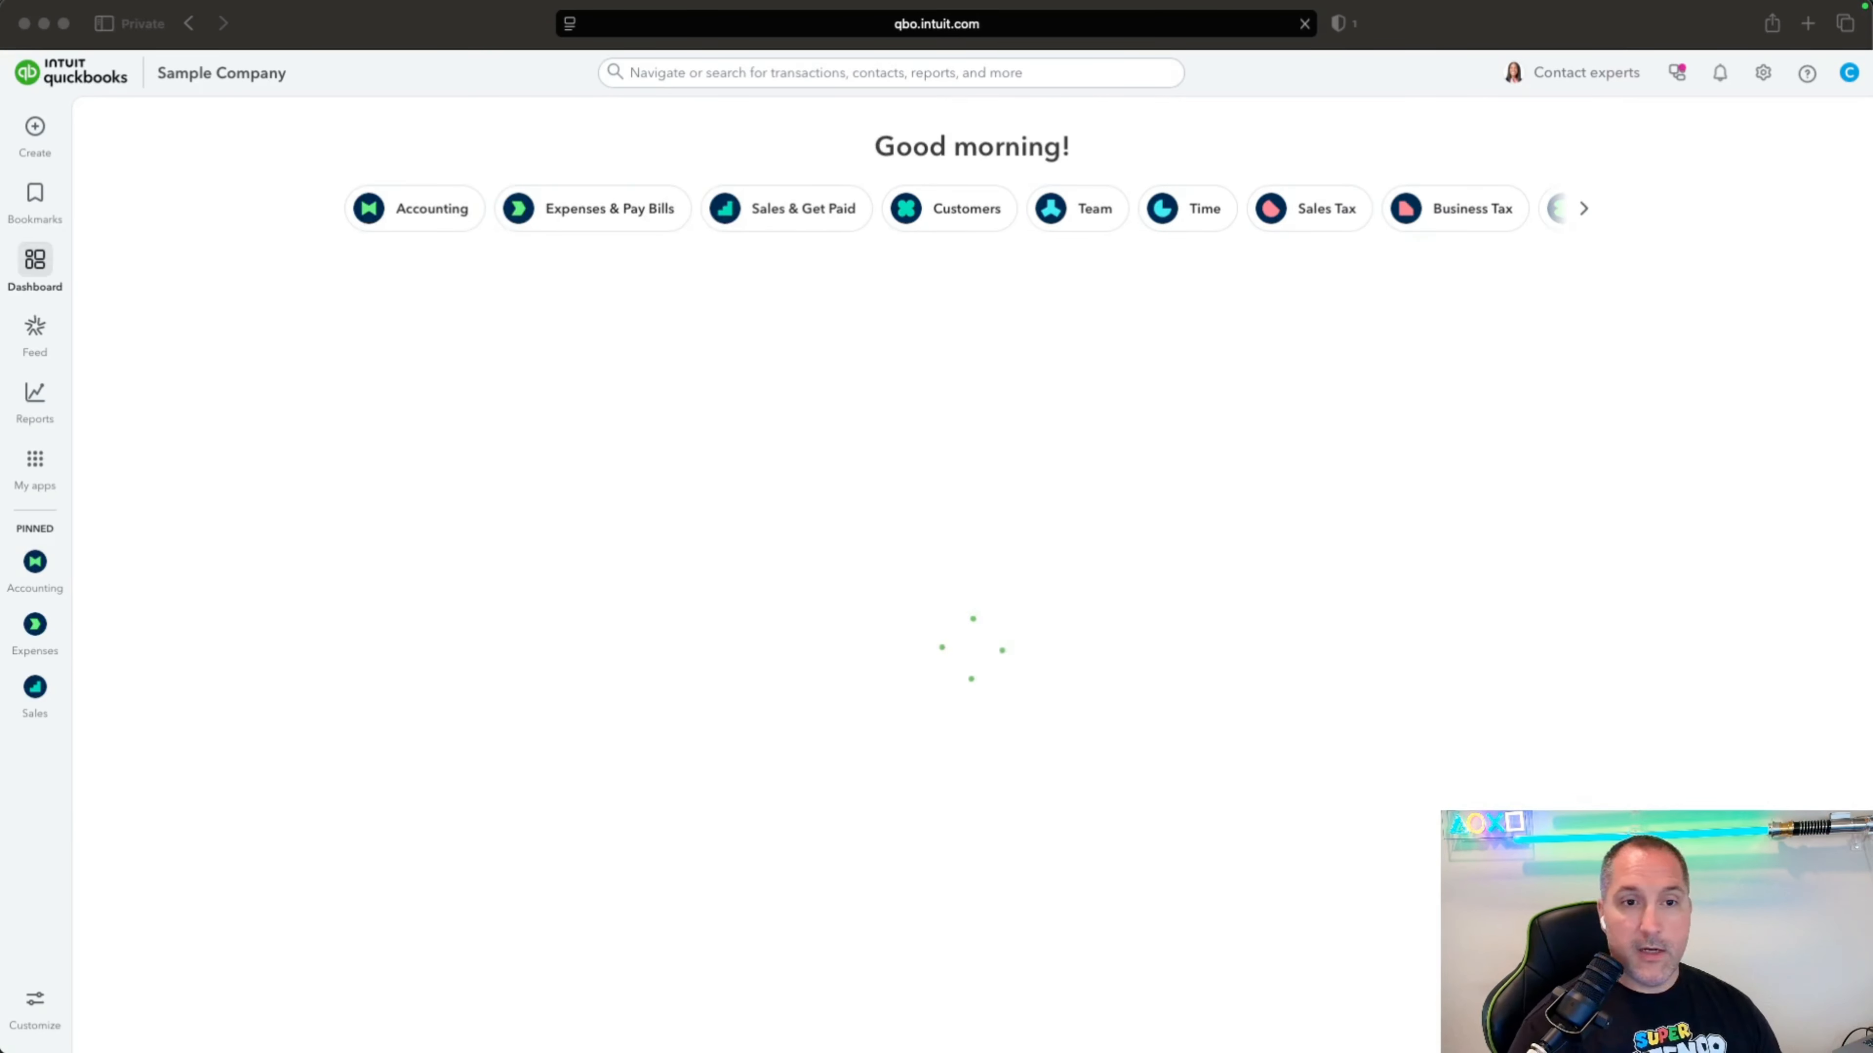
Switch to the loan amortization schedule template in Google Sheets and place its window over the browser, expanded to full height.
key(super+Tab)
drag(418, 176, 472, 36)
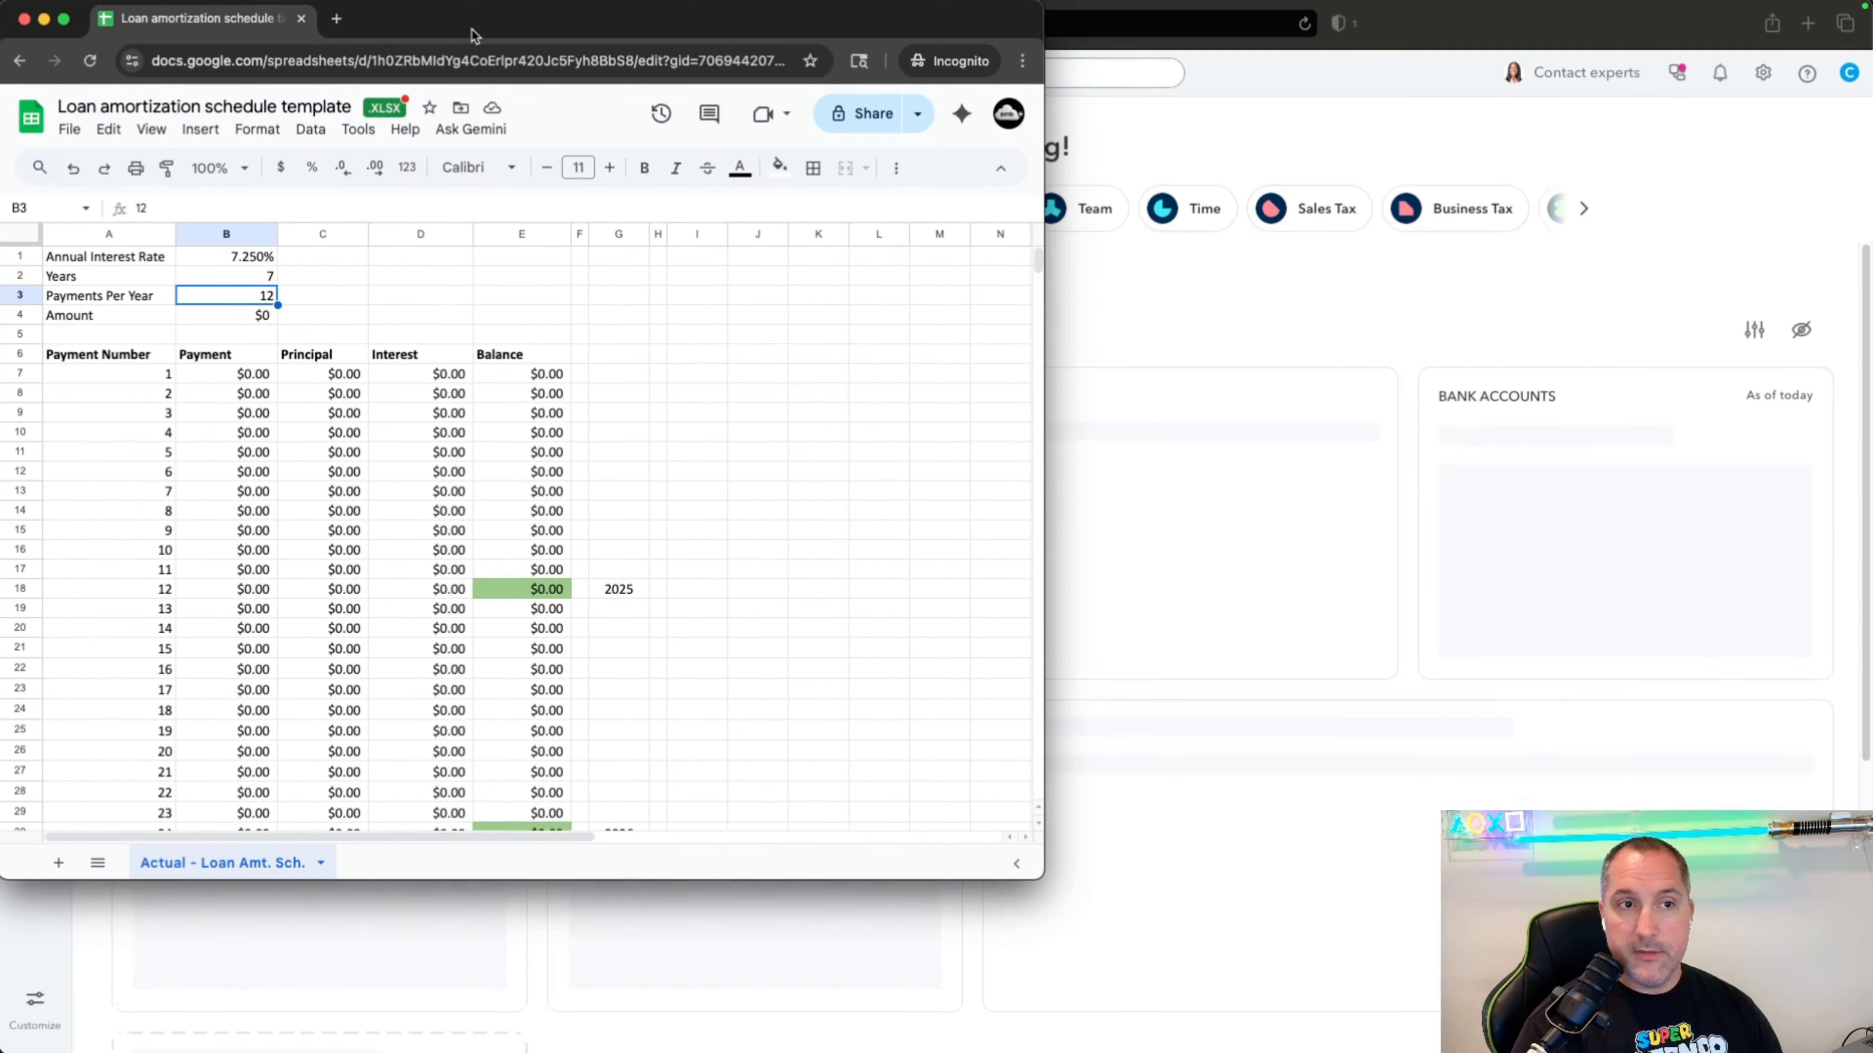
double_click(473, 33)
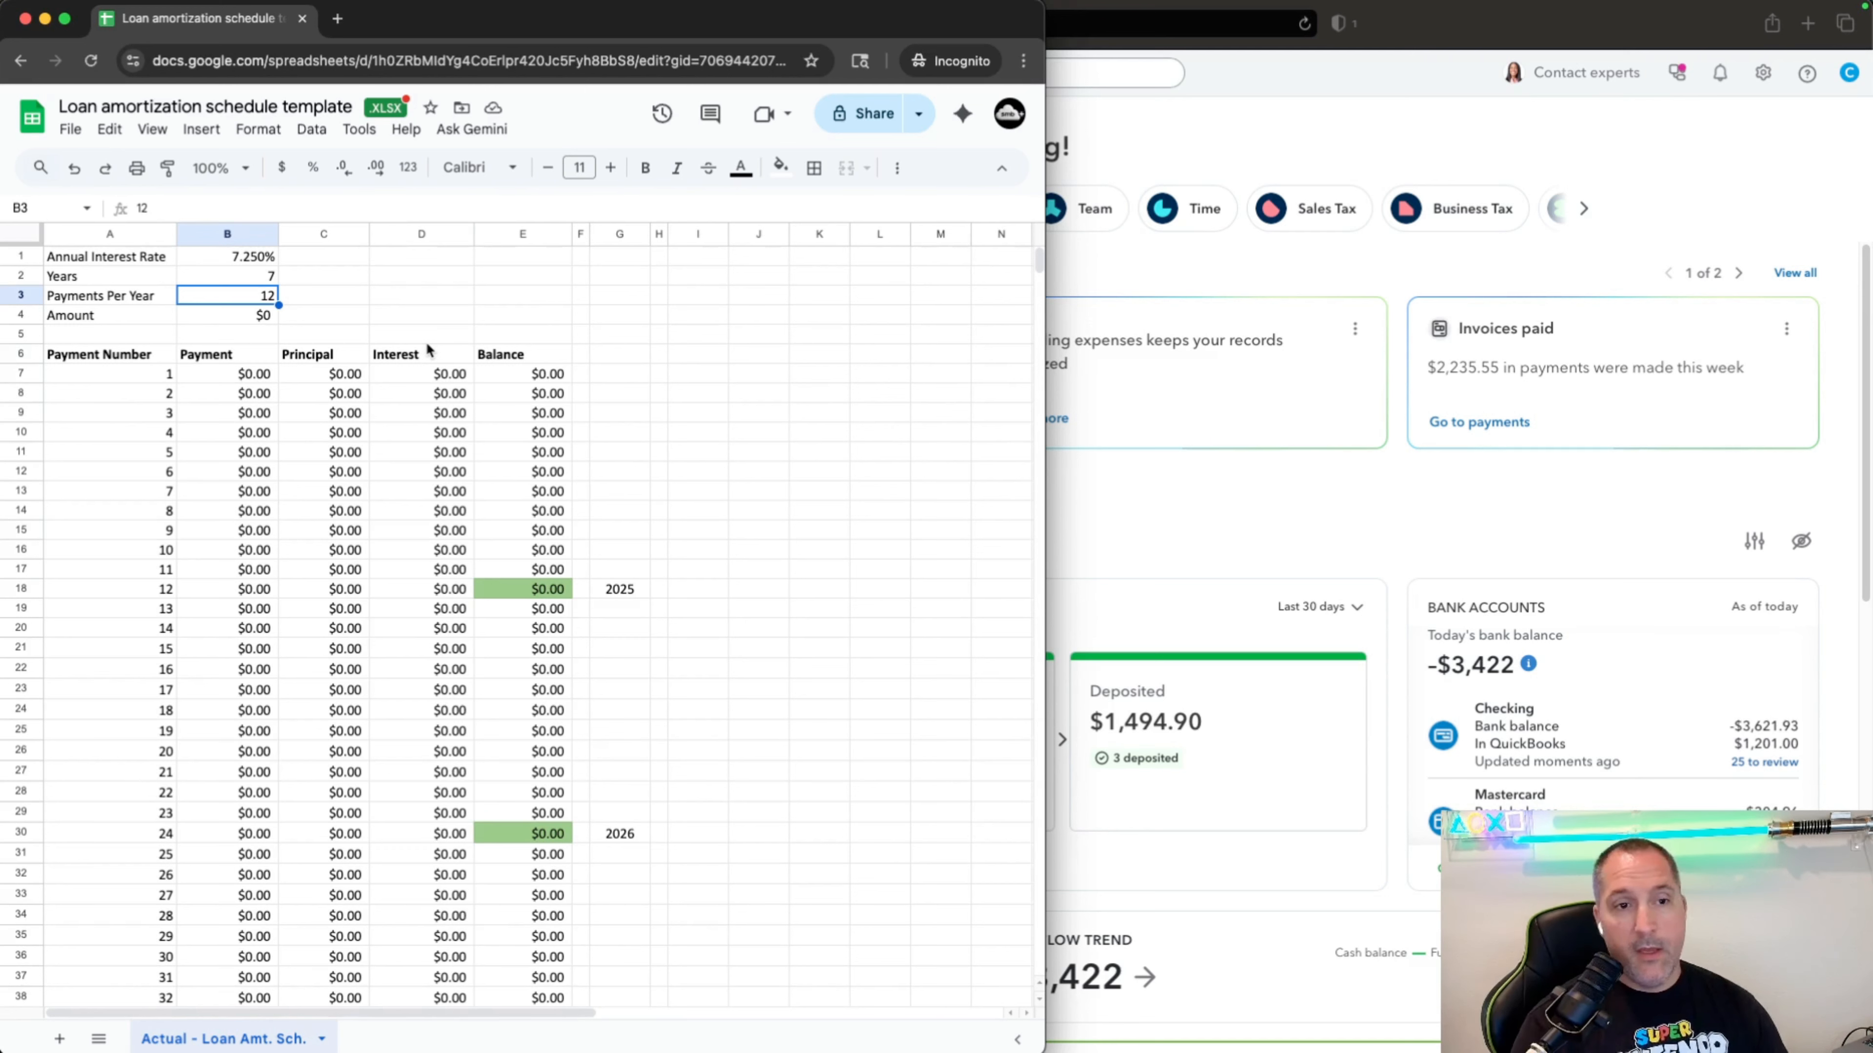
Review the template's input cells for annual interest rate, years, payments per year and loan amount.
key(Up)
key(Up)
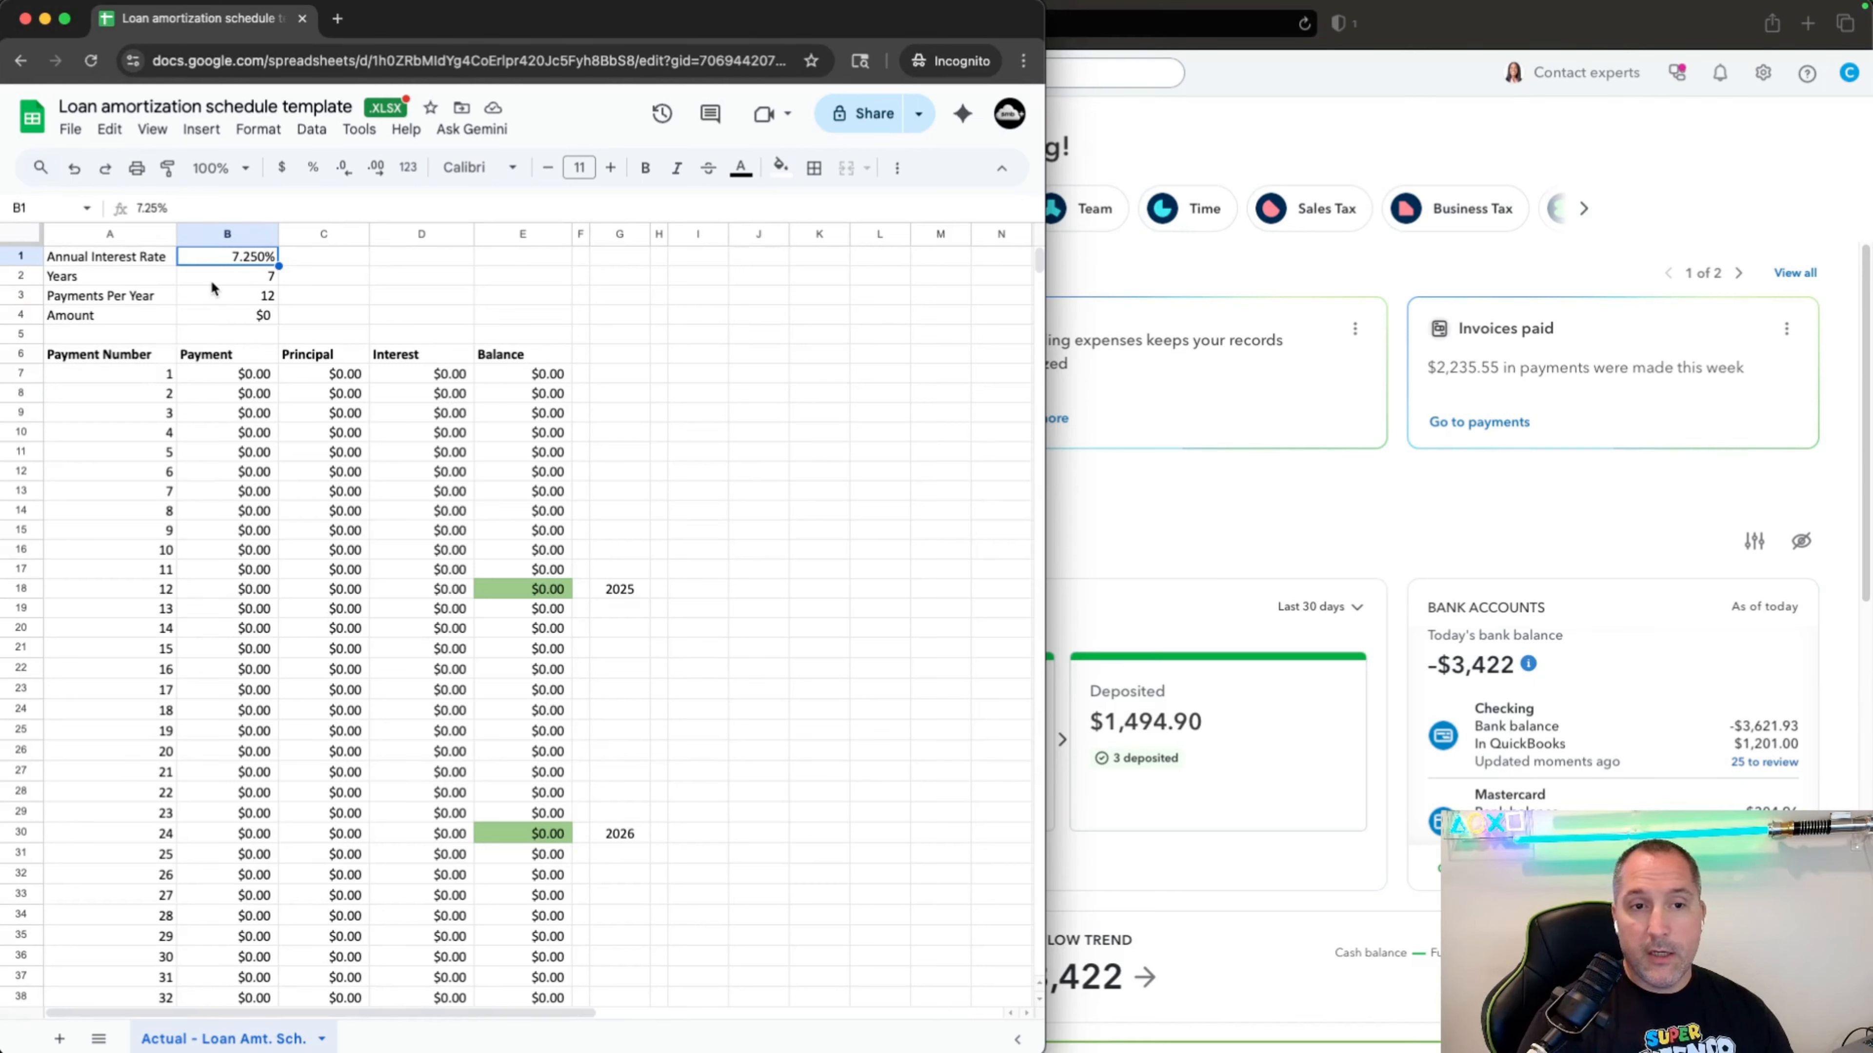
click(254, 285)
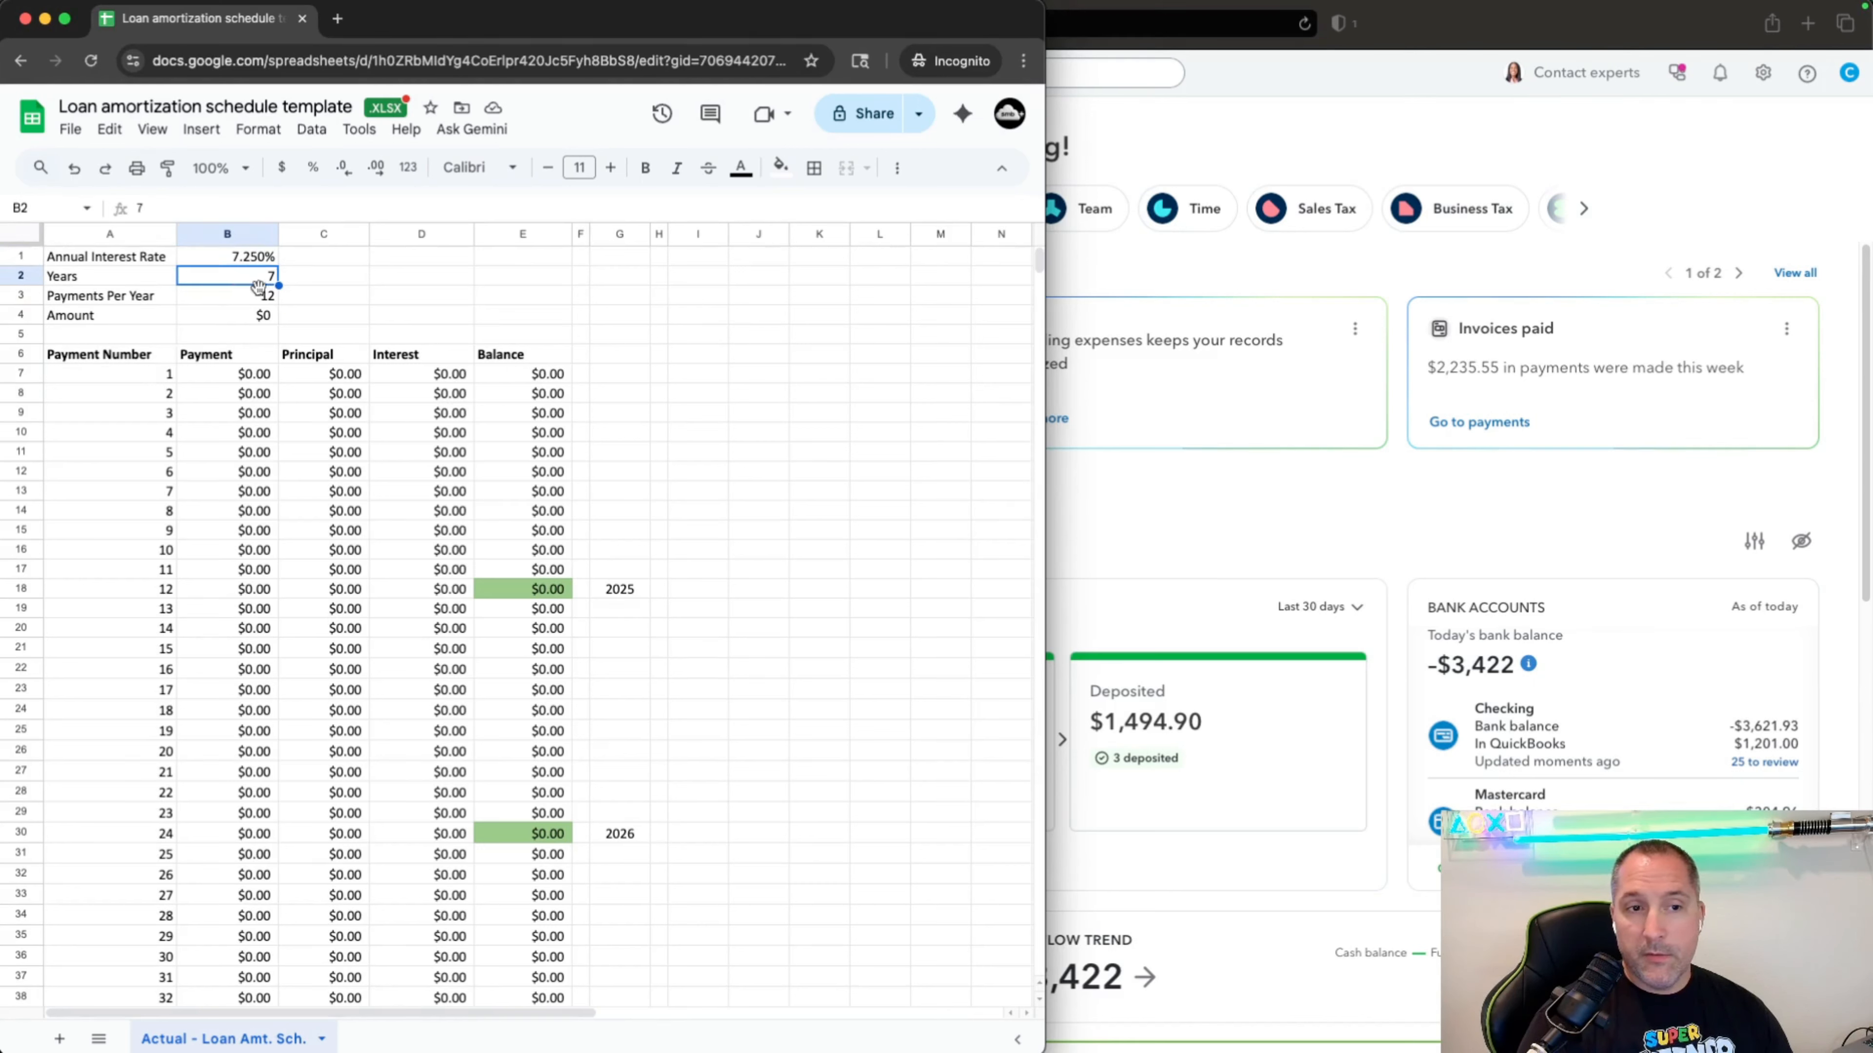
click(227, 297)
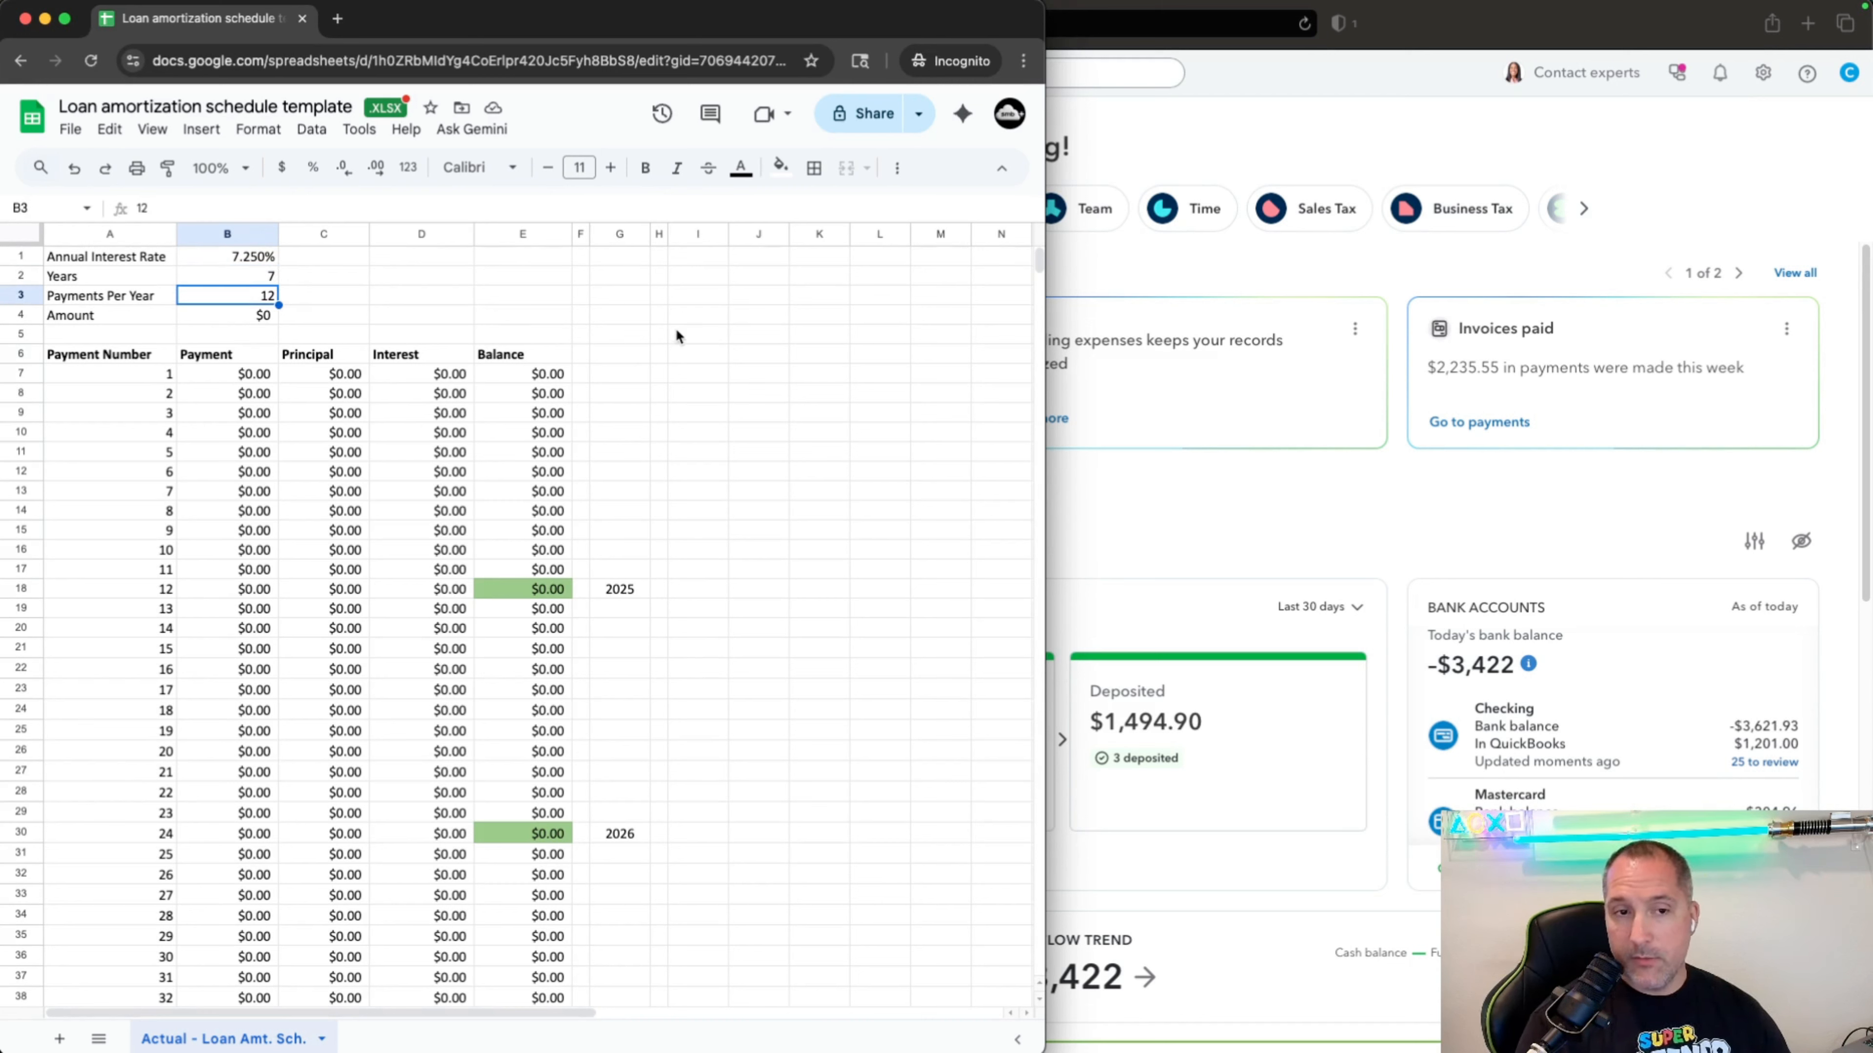
click(241, 320)
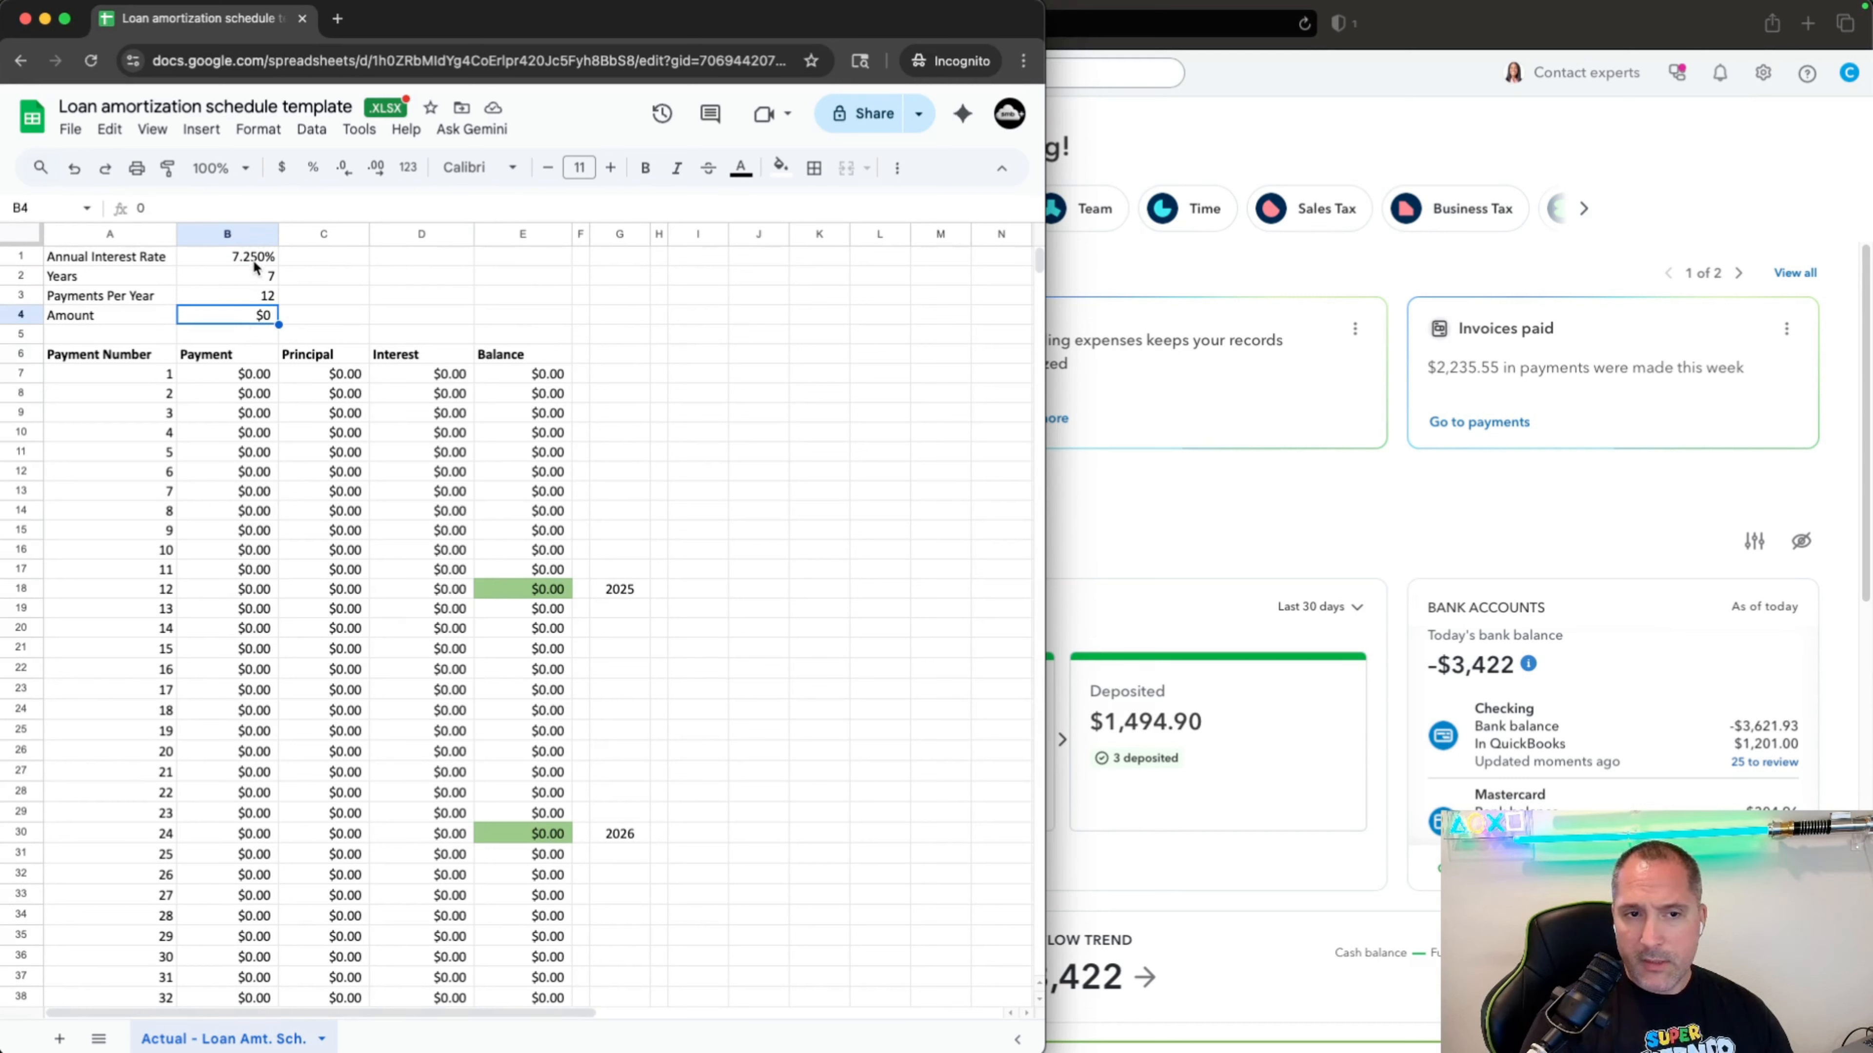
click(249, 299)
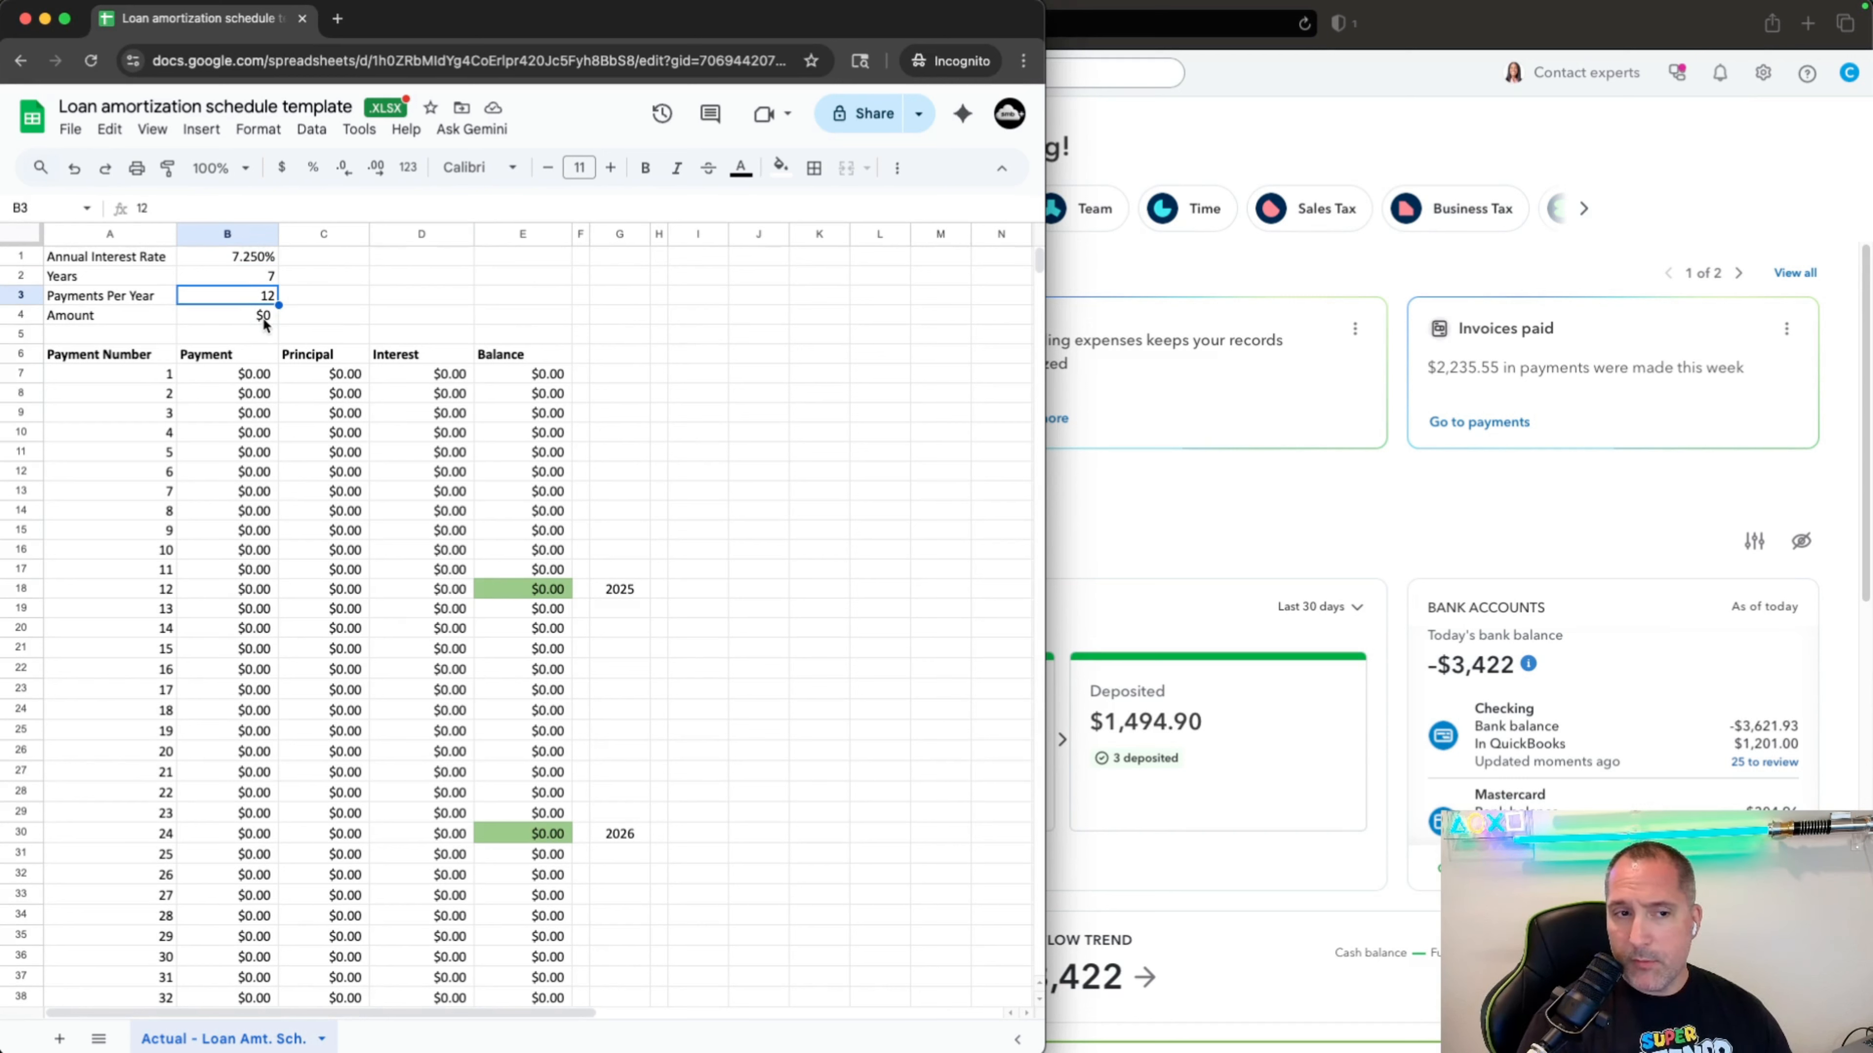
click(215, 318)
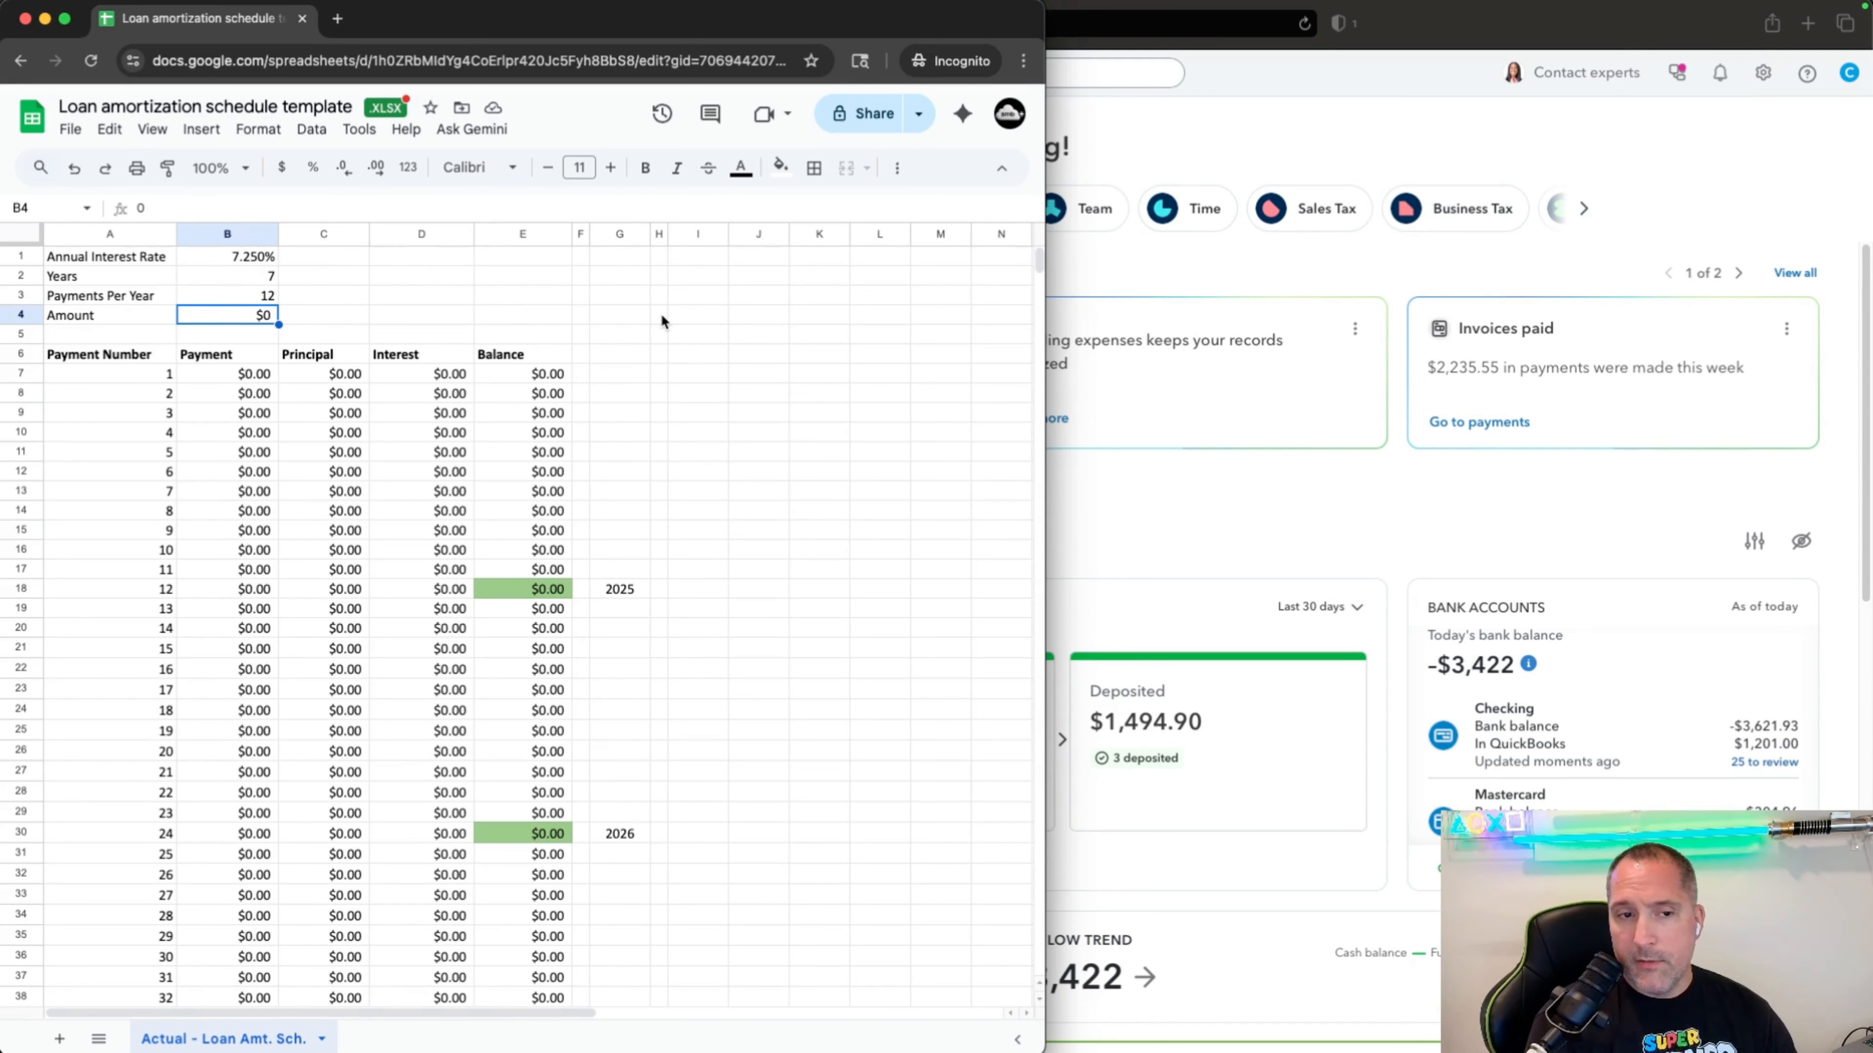
click(264, 296)
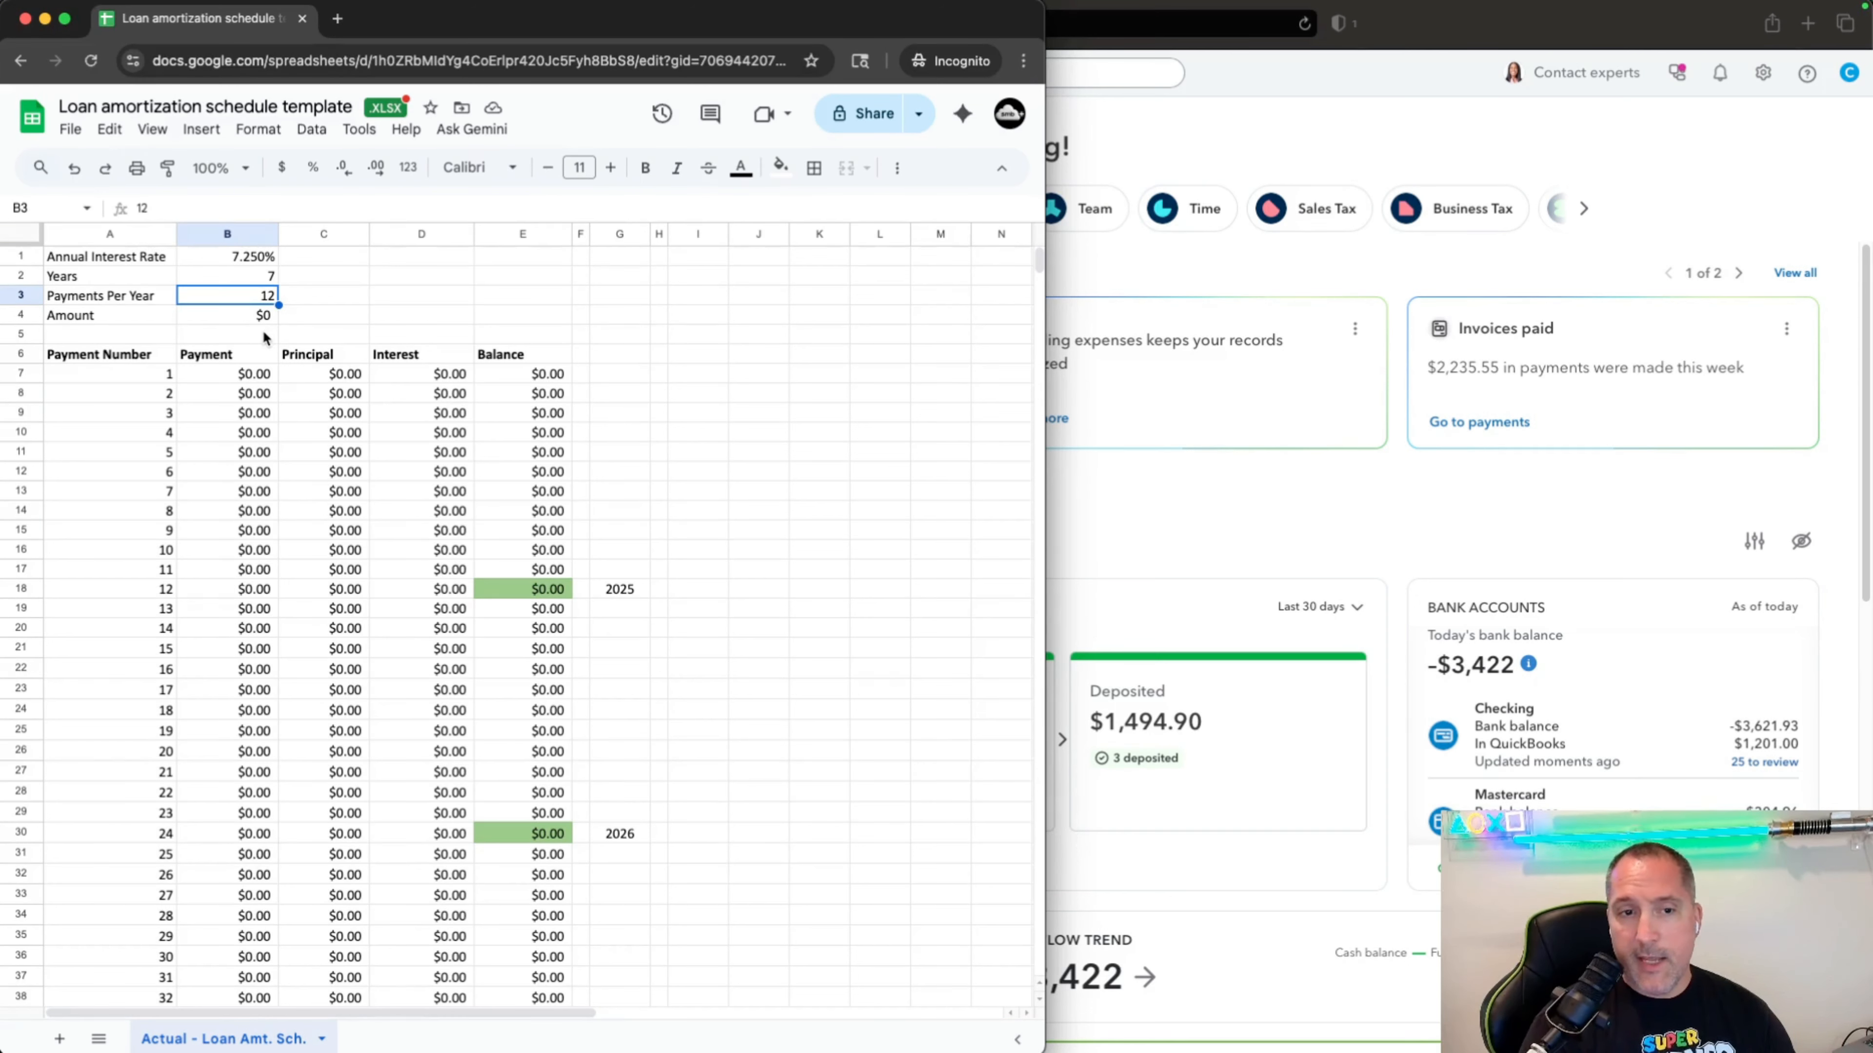
Examine the formulas behind the payment, principal, interest and balance cells for payment number 1.
click(252, 374)
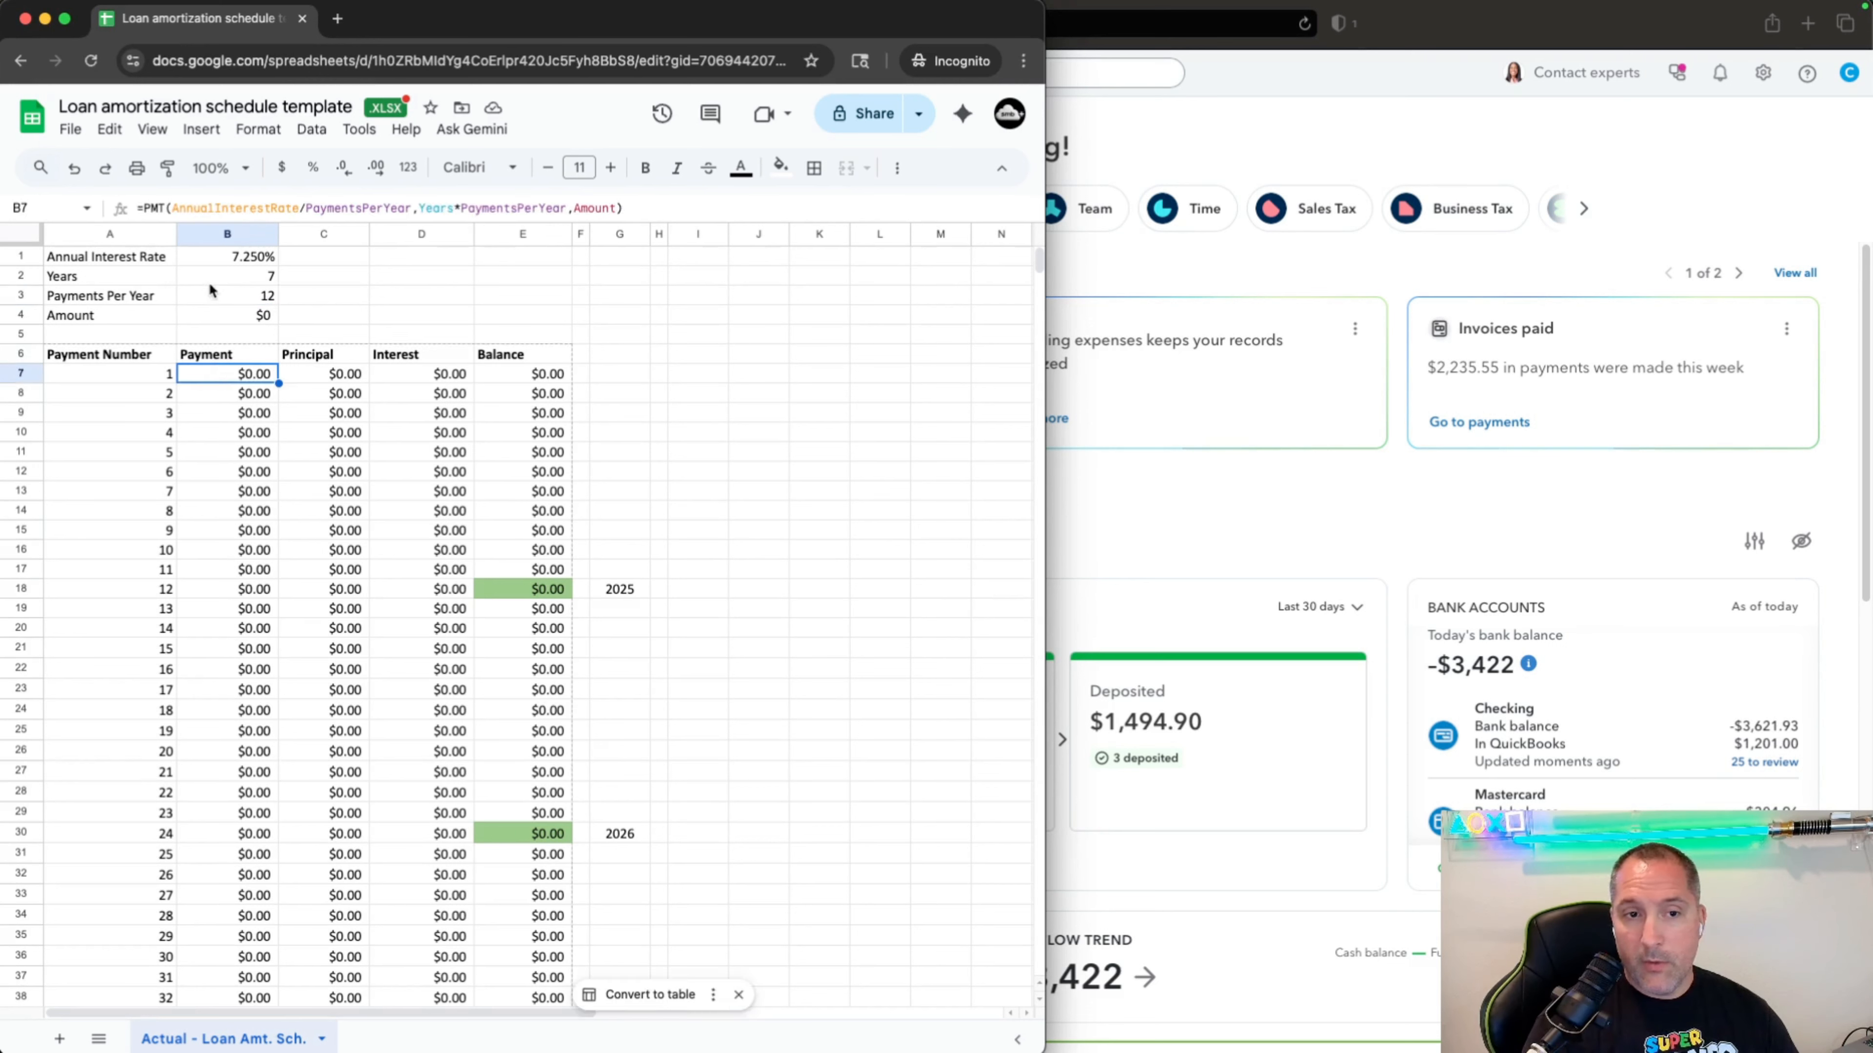
click(234, 315)
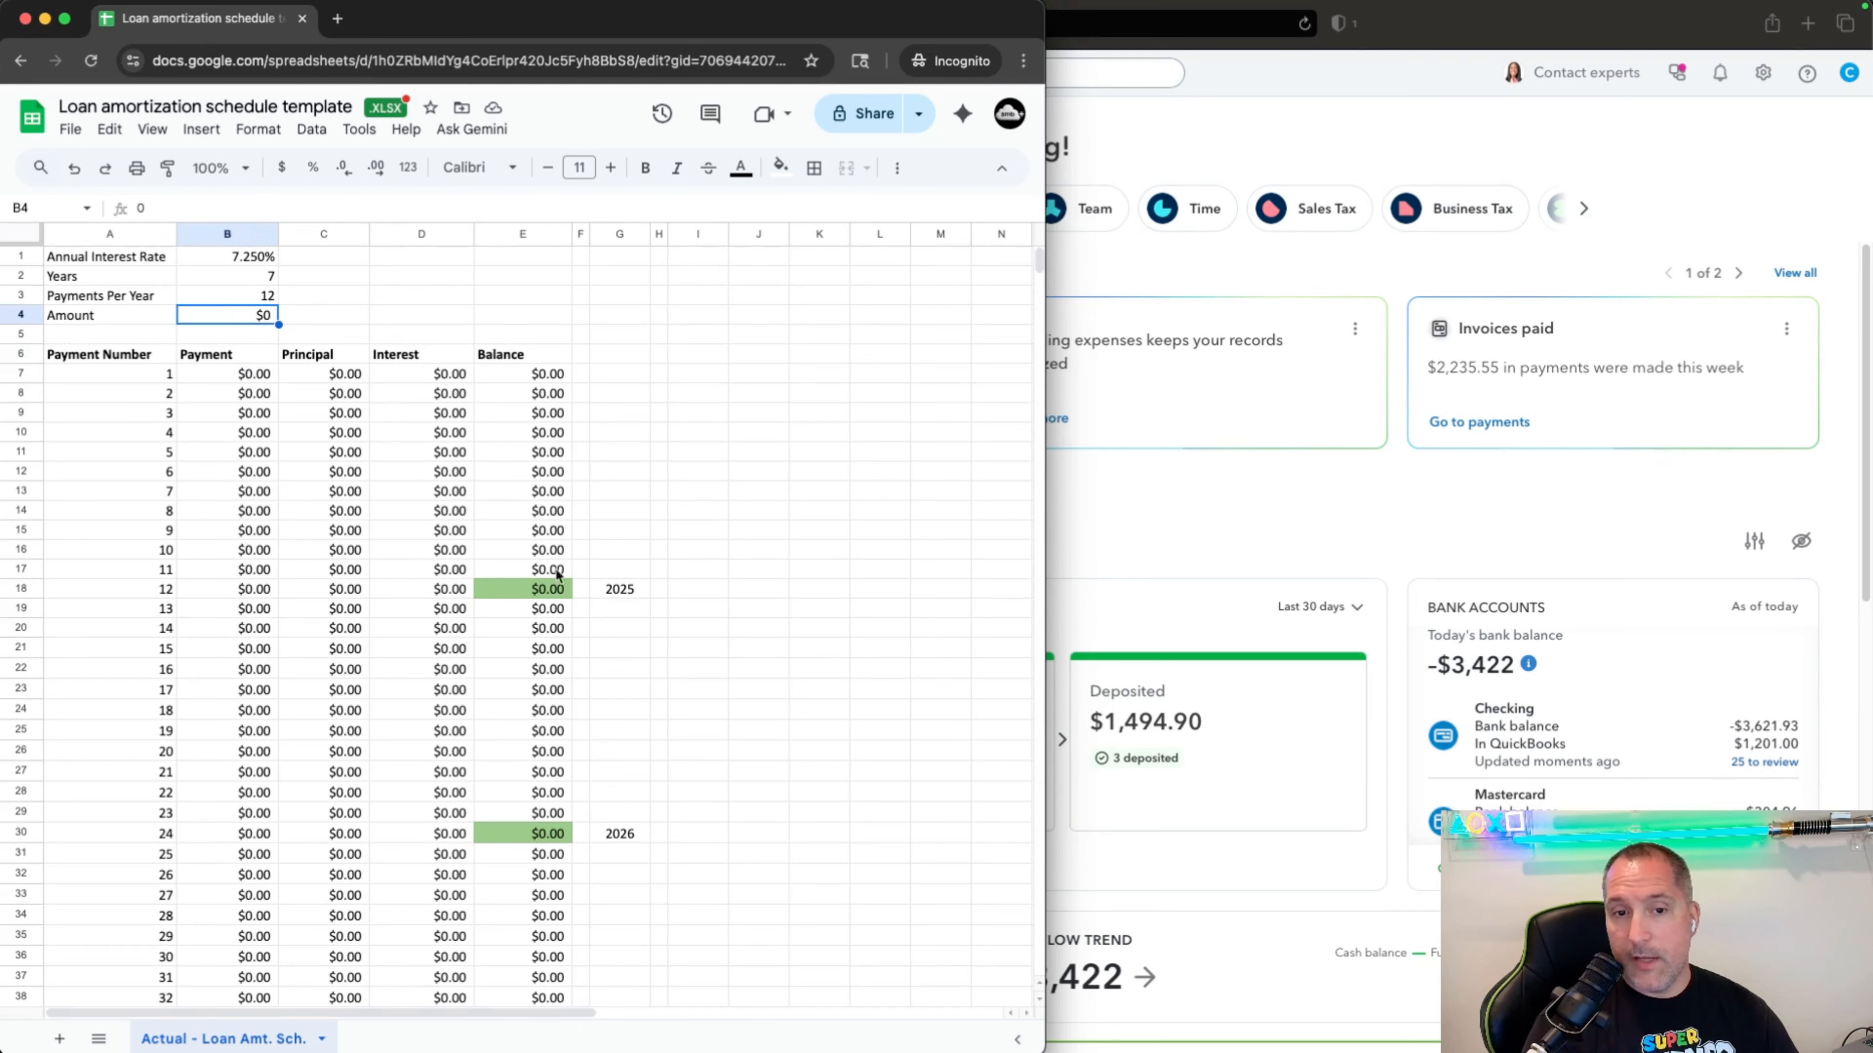
click(235, 377)
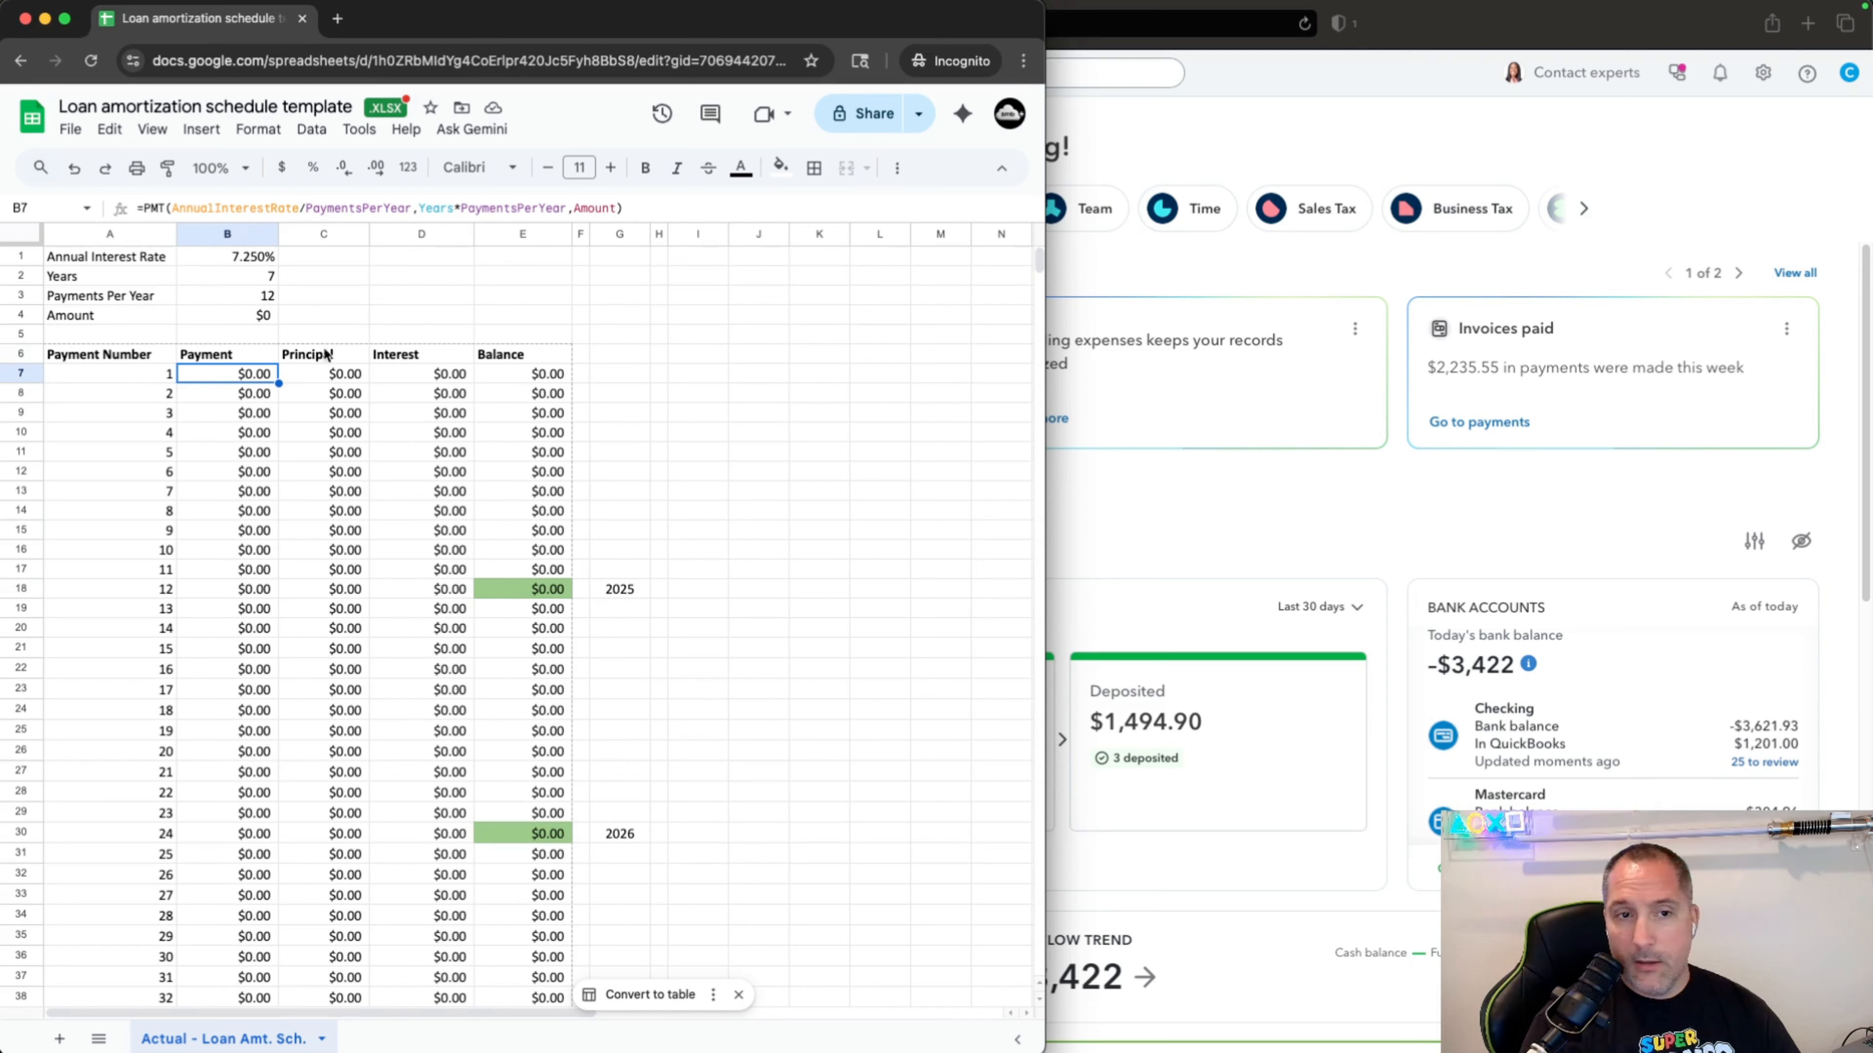
click(334, 374)
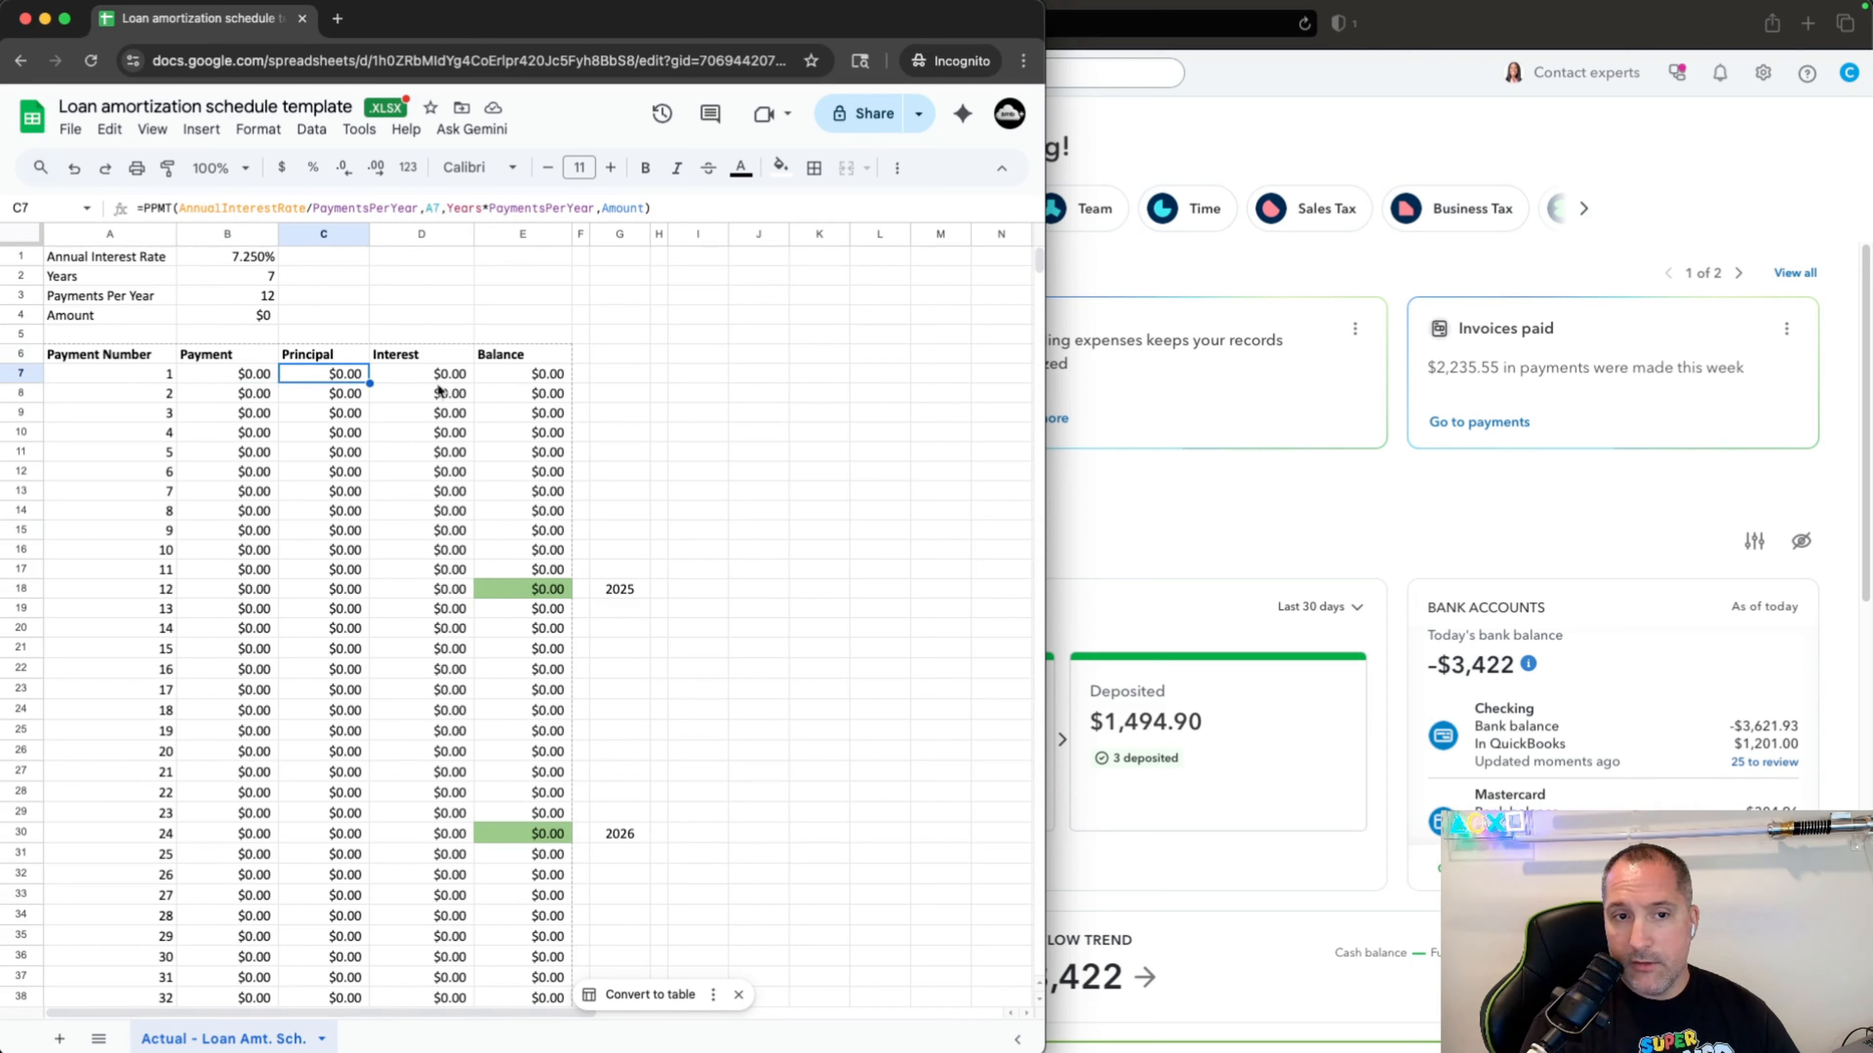
click(442, 378)
click(553, 378)
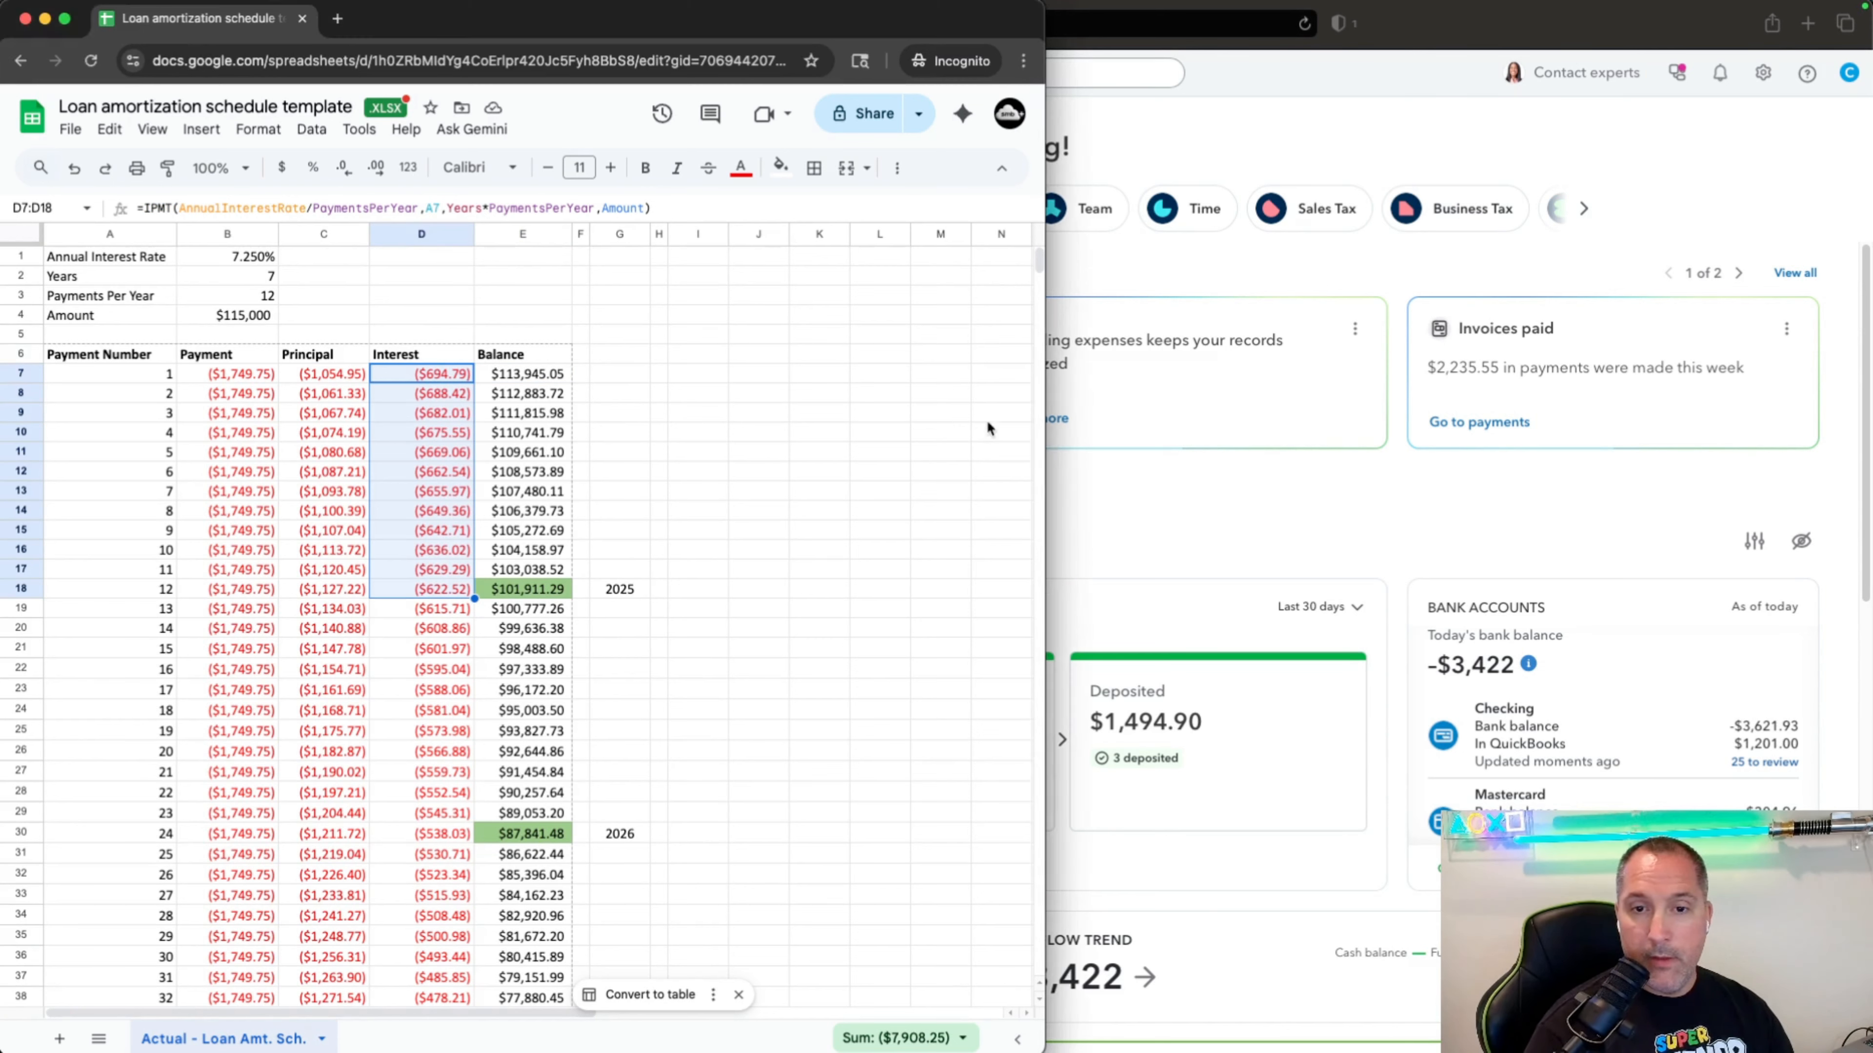
Check the loan terms in B1 to B4, and the first payment's split into principal, interest and remaining balance.
click(766, 390)
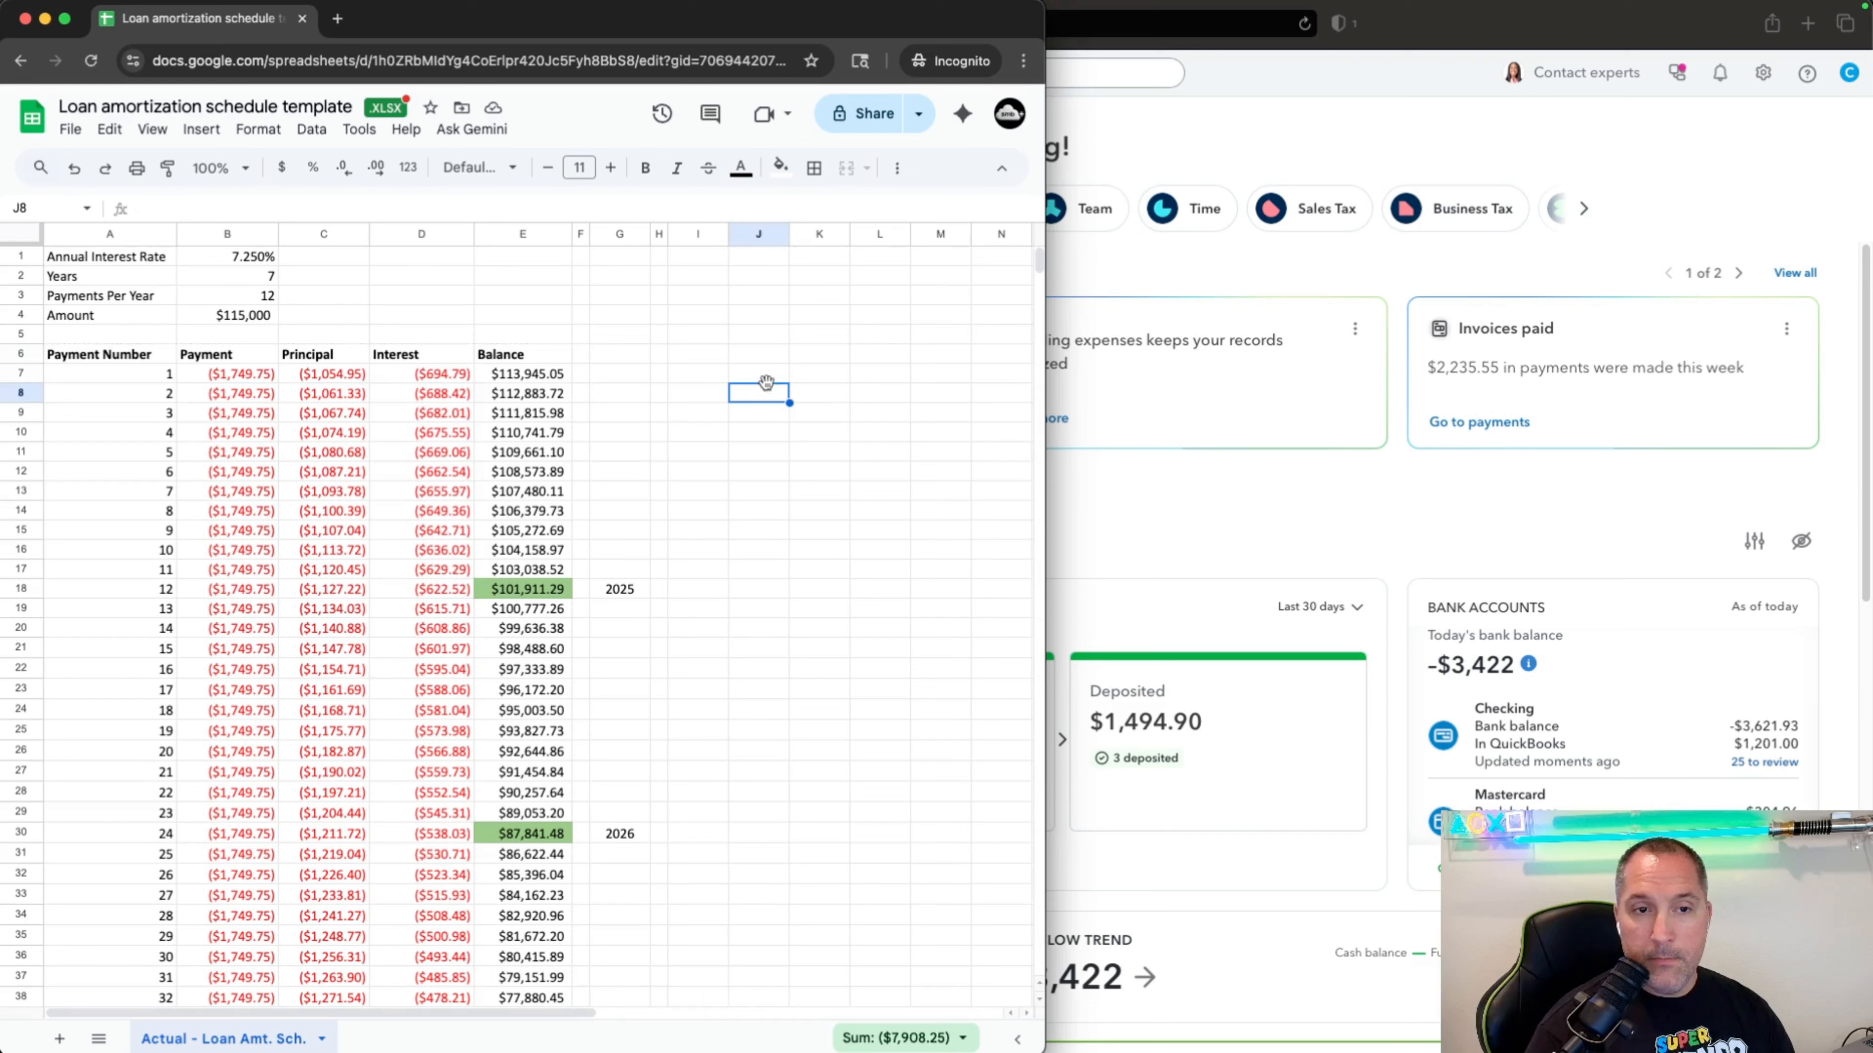
click(258, 257)
click(260, 276)
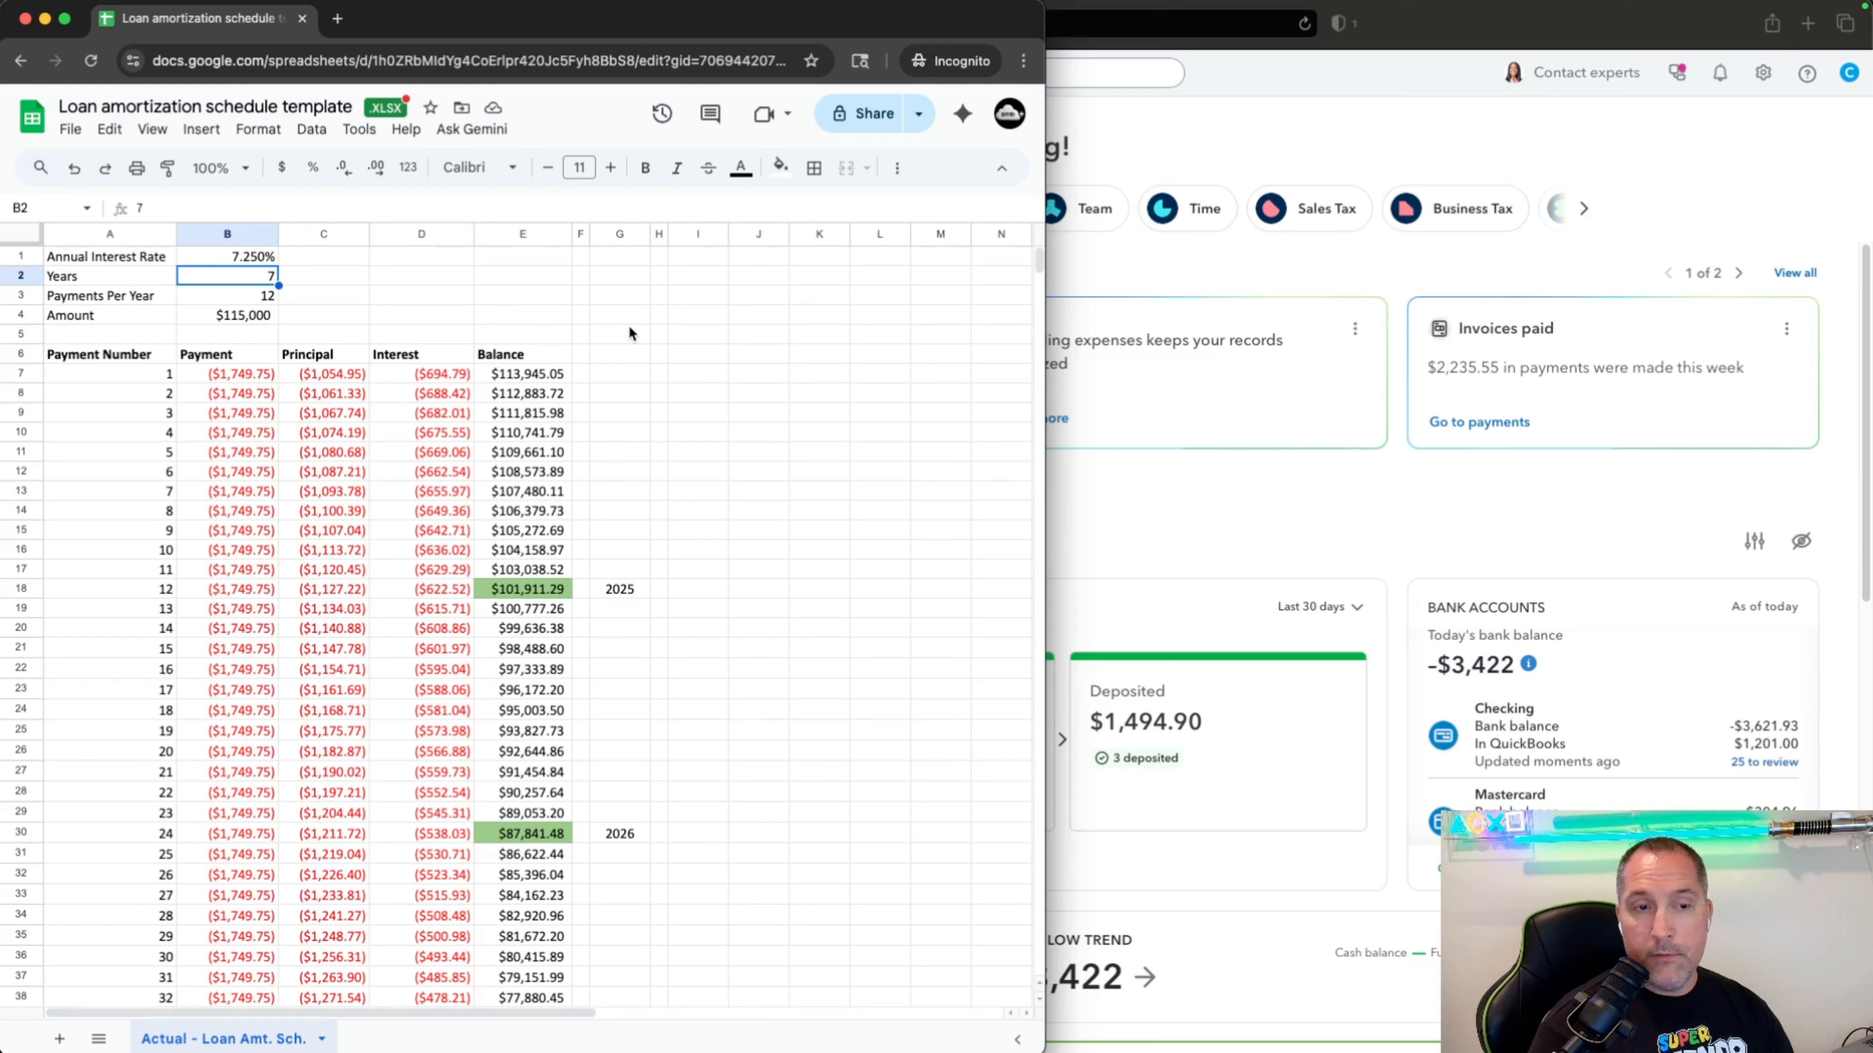
key(Down)
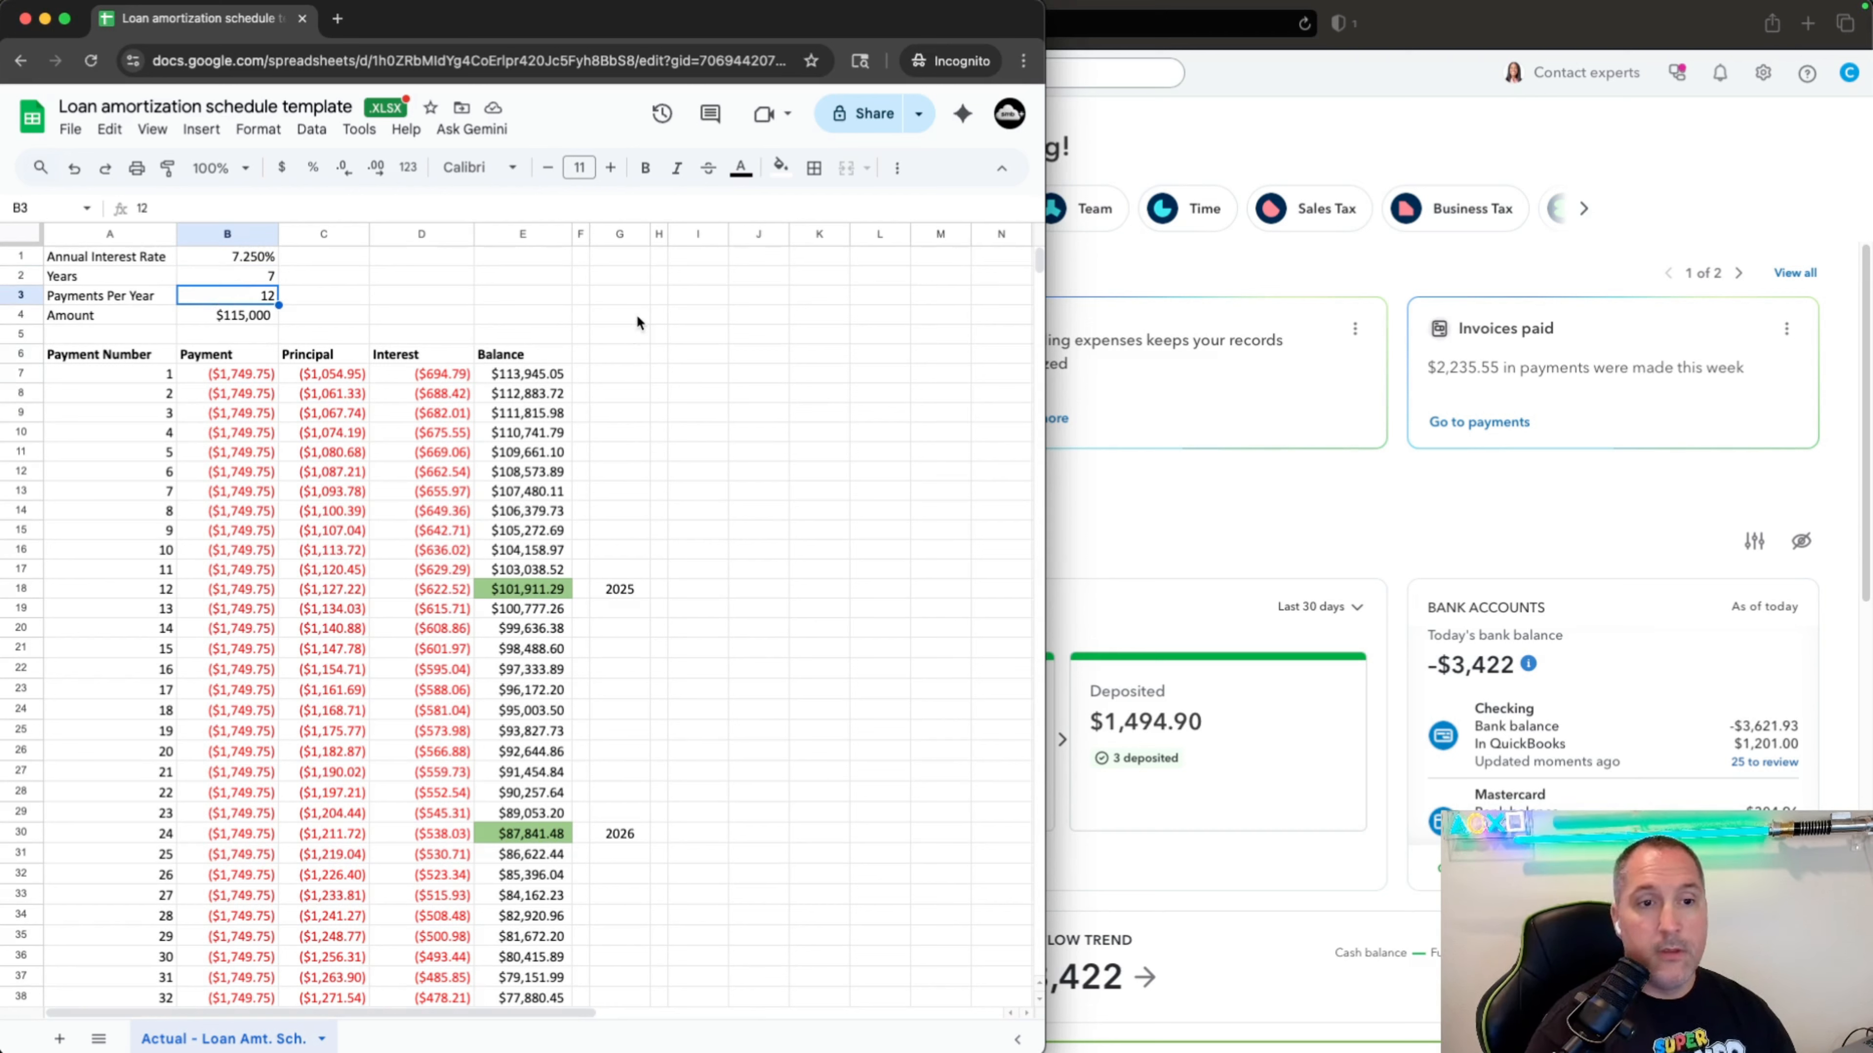
click(230, 317)
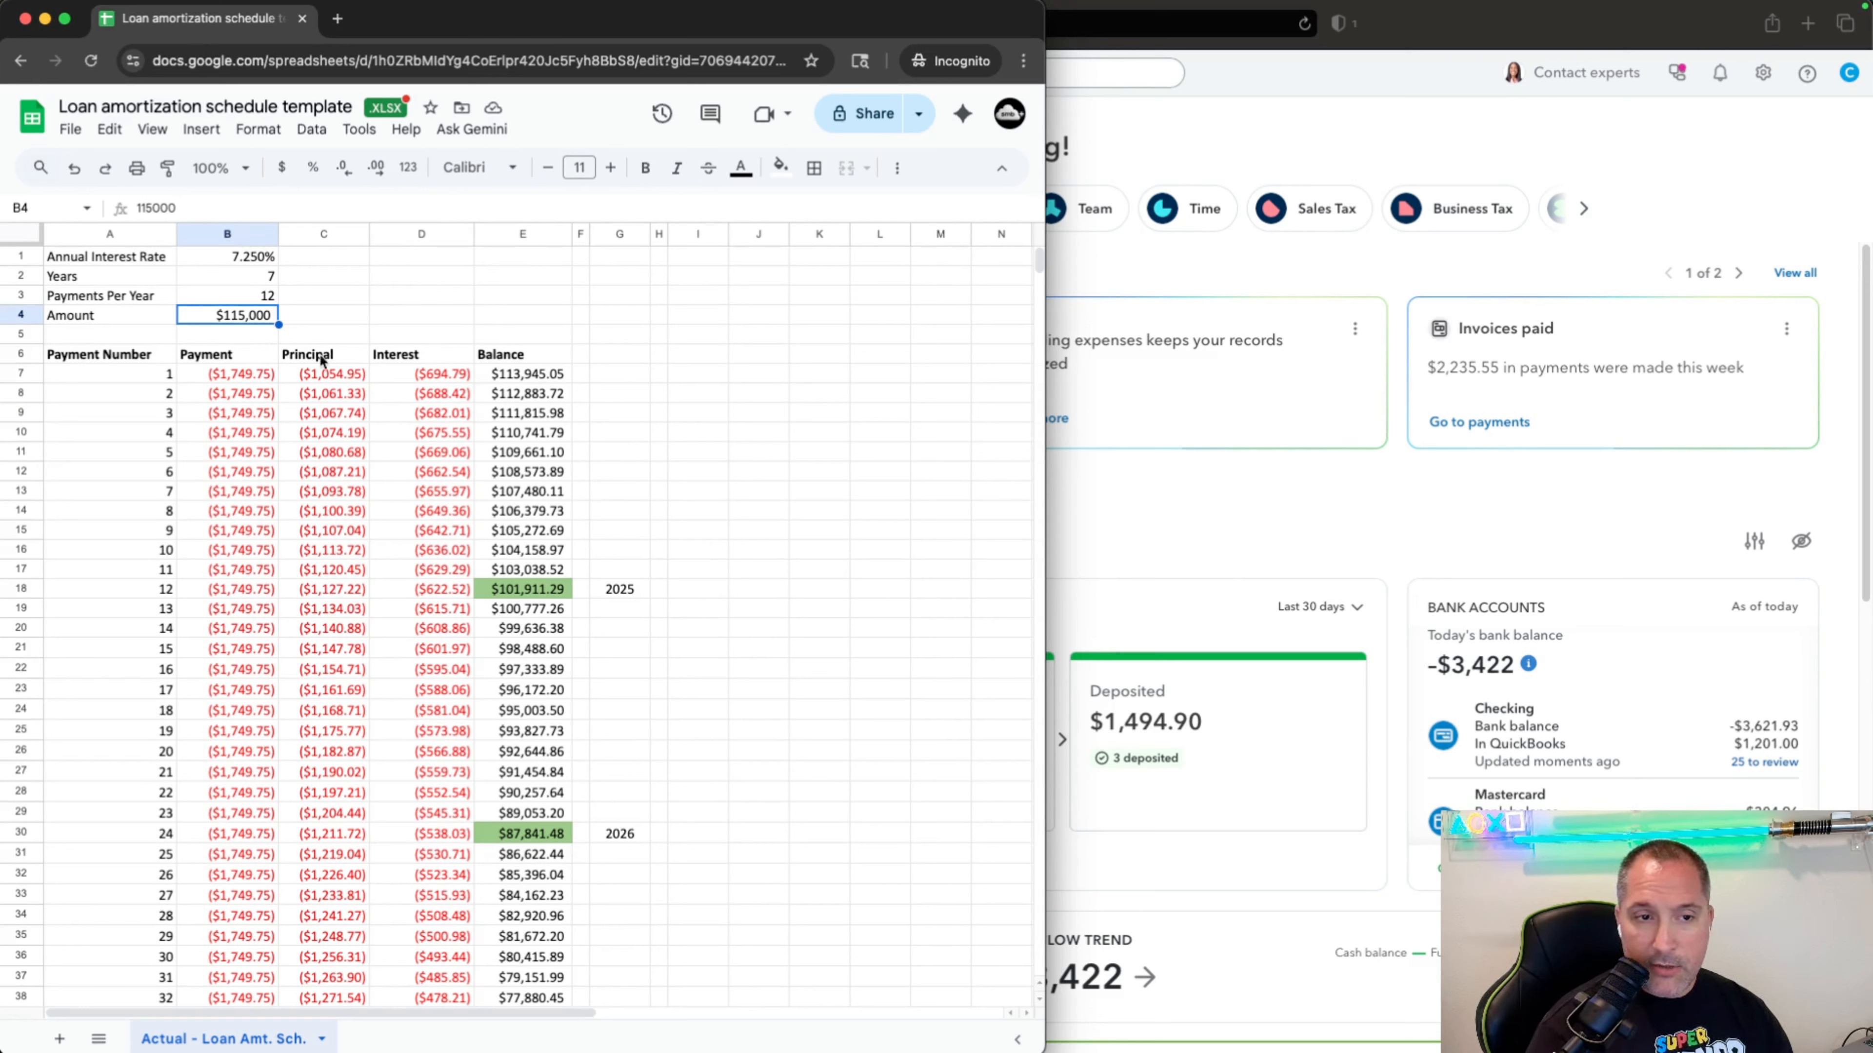
click(22, 374)
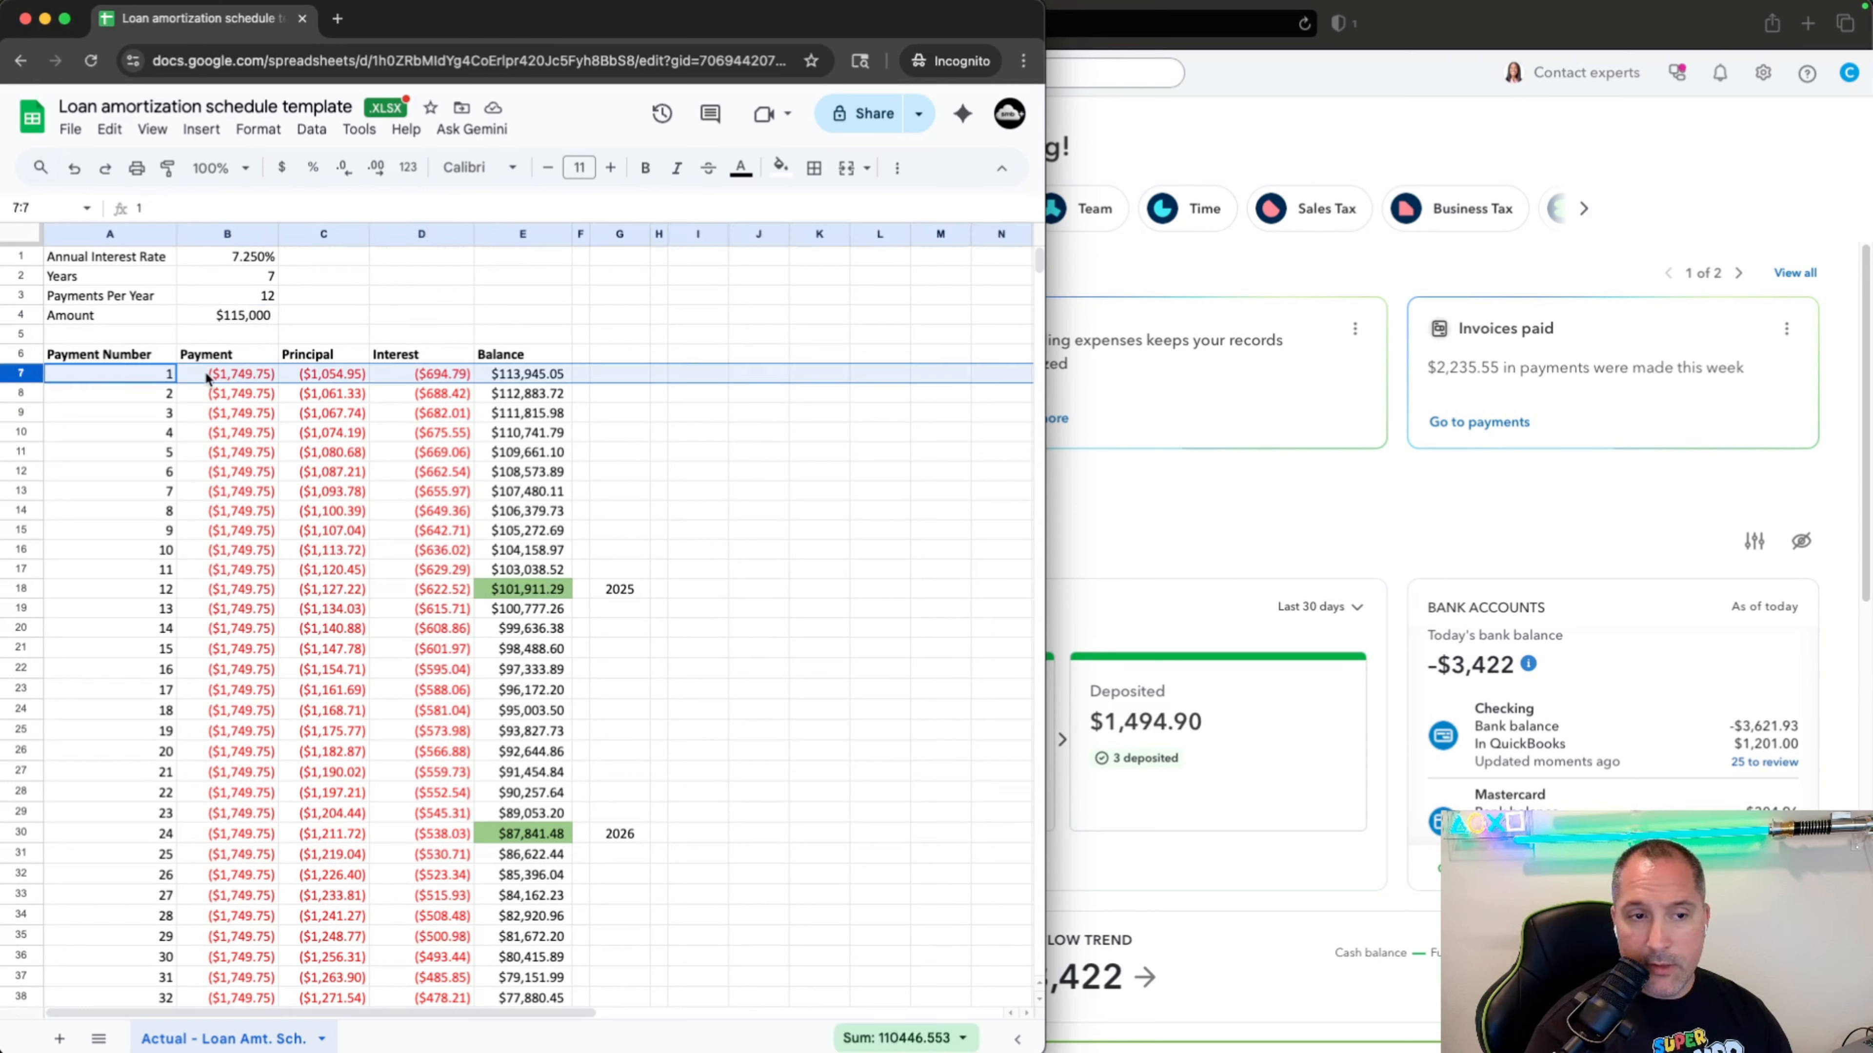
click(215, 378)
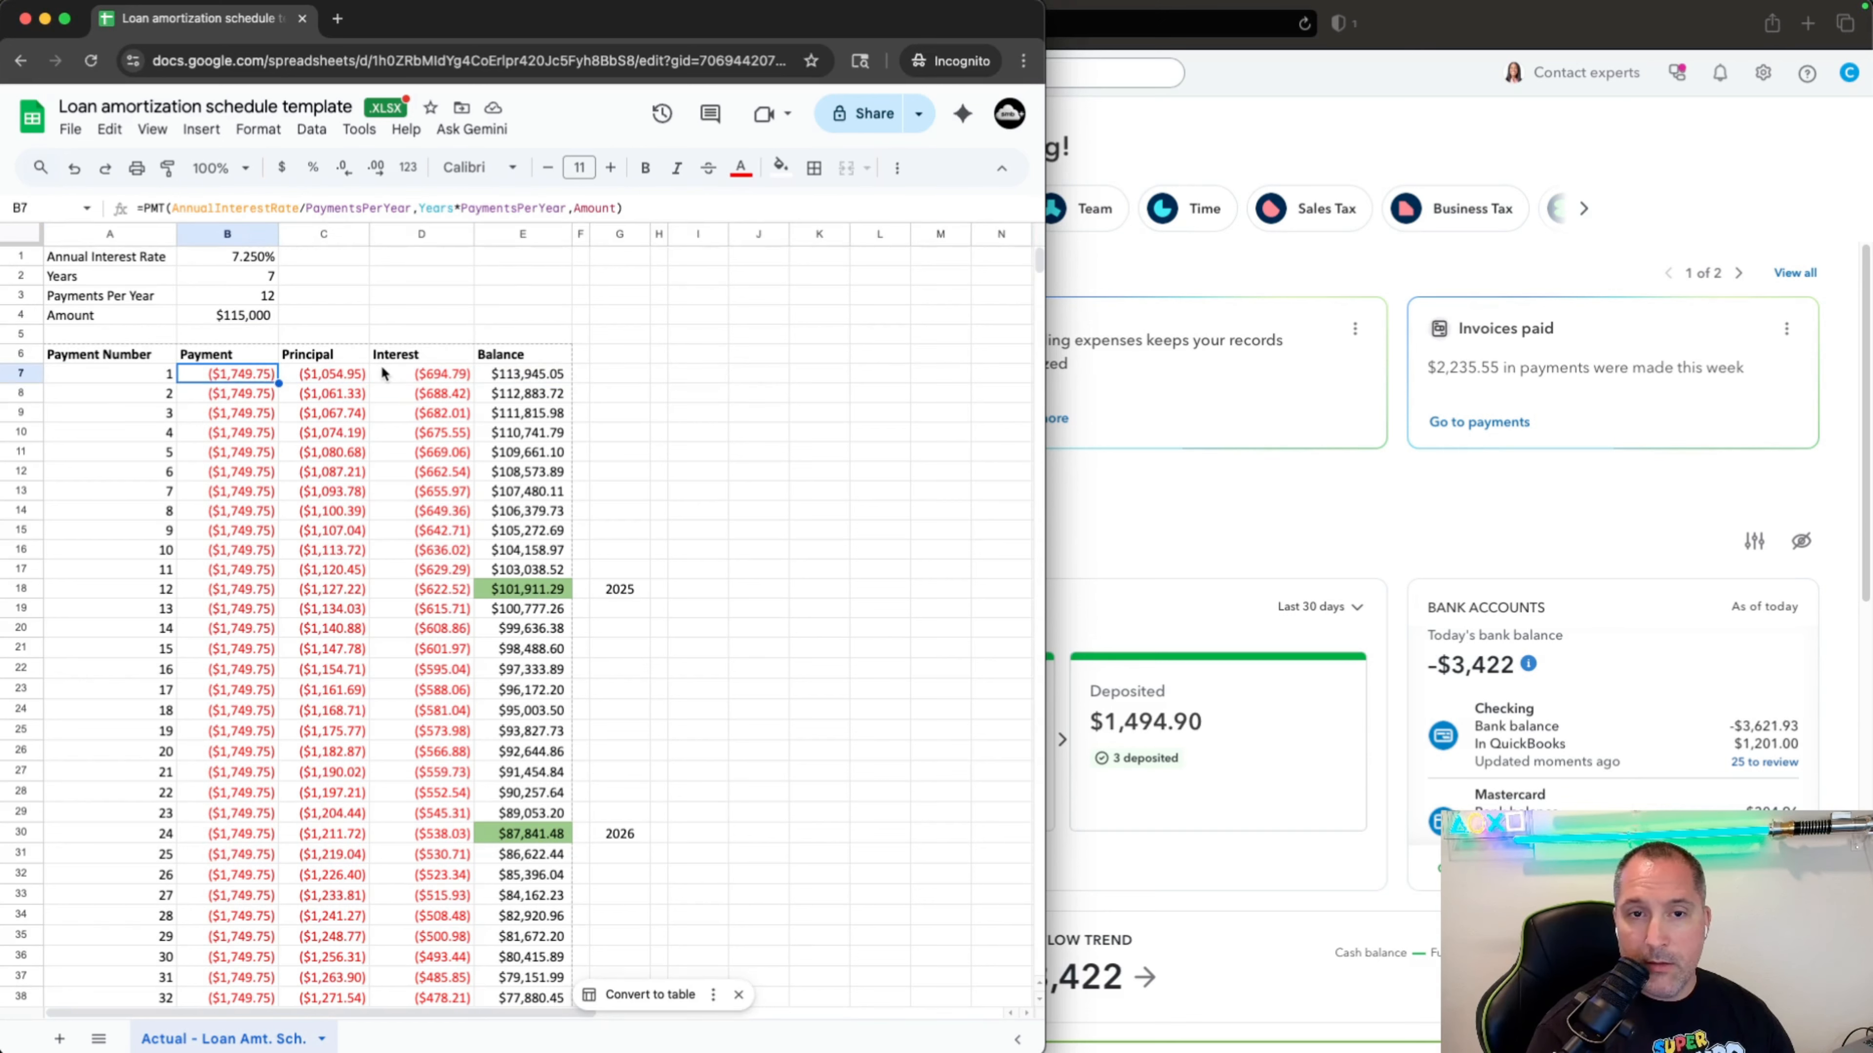
click(321, 382)
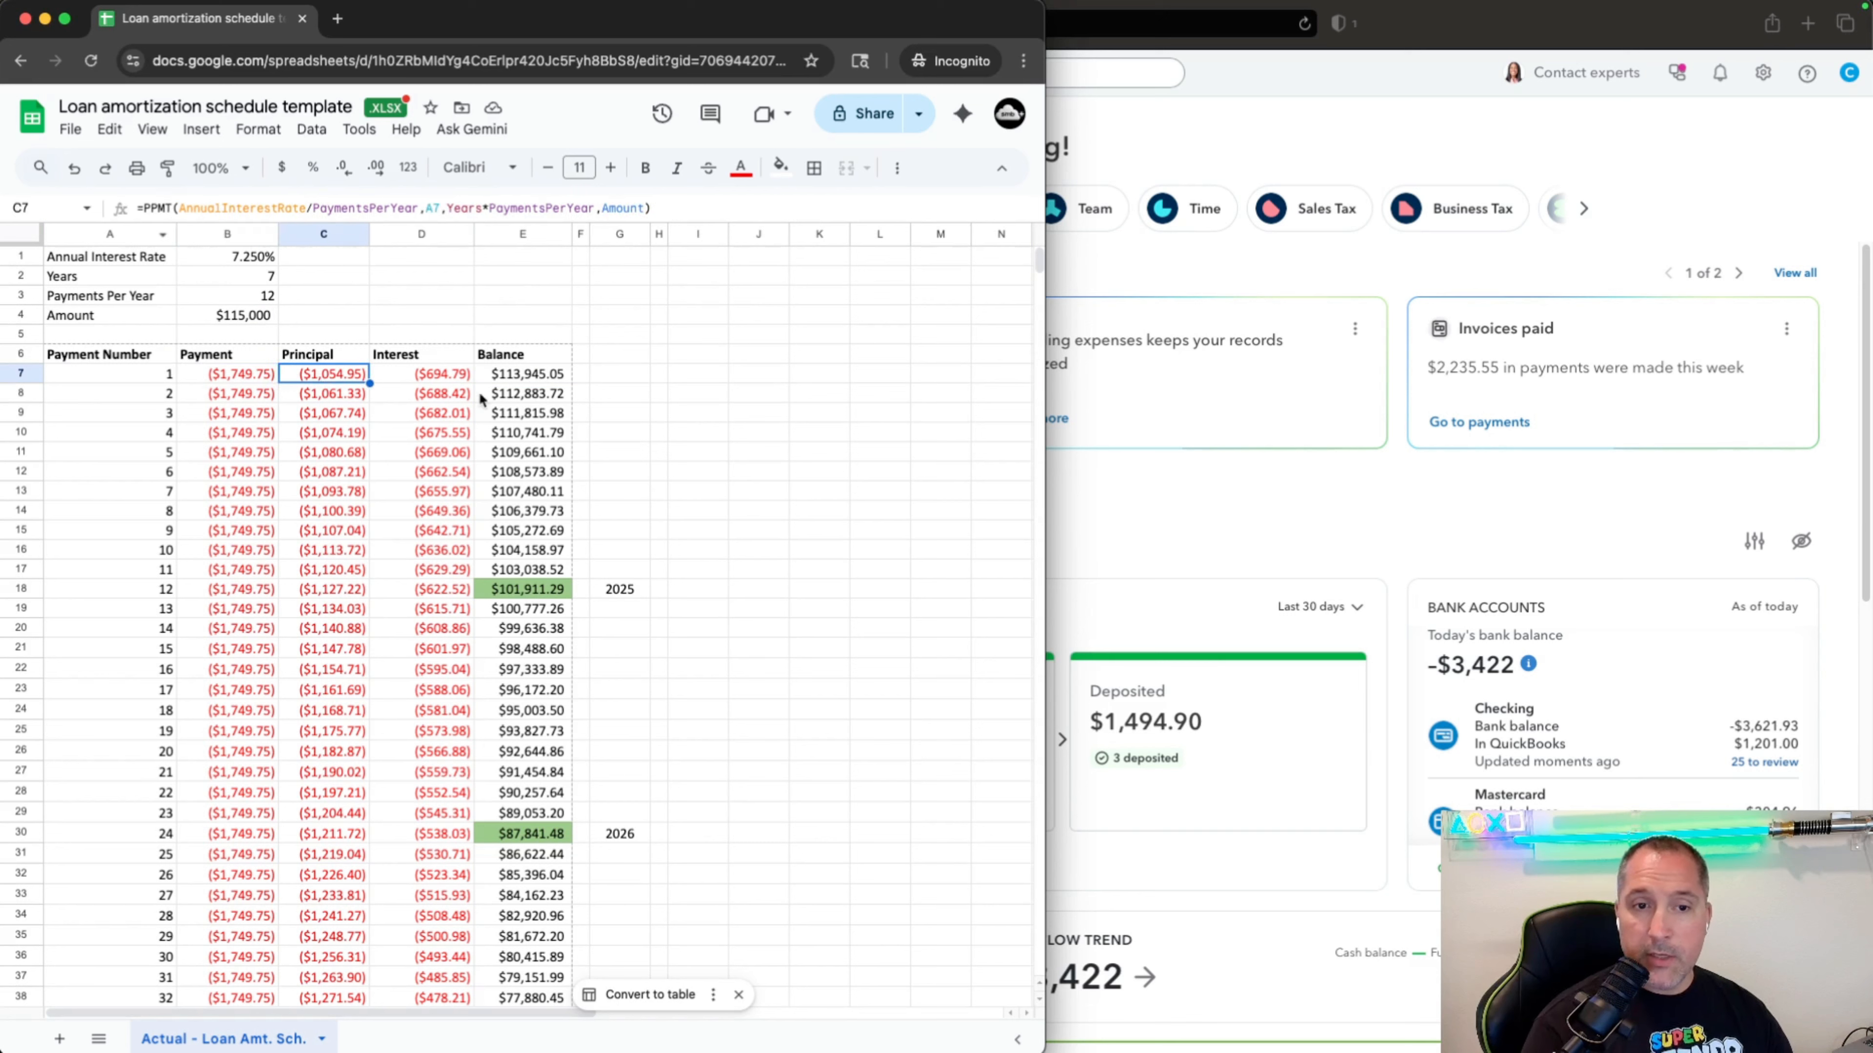
click(426, 386)
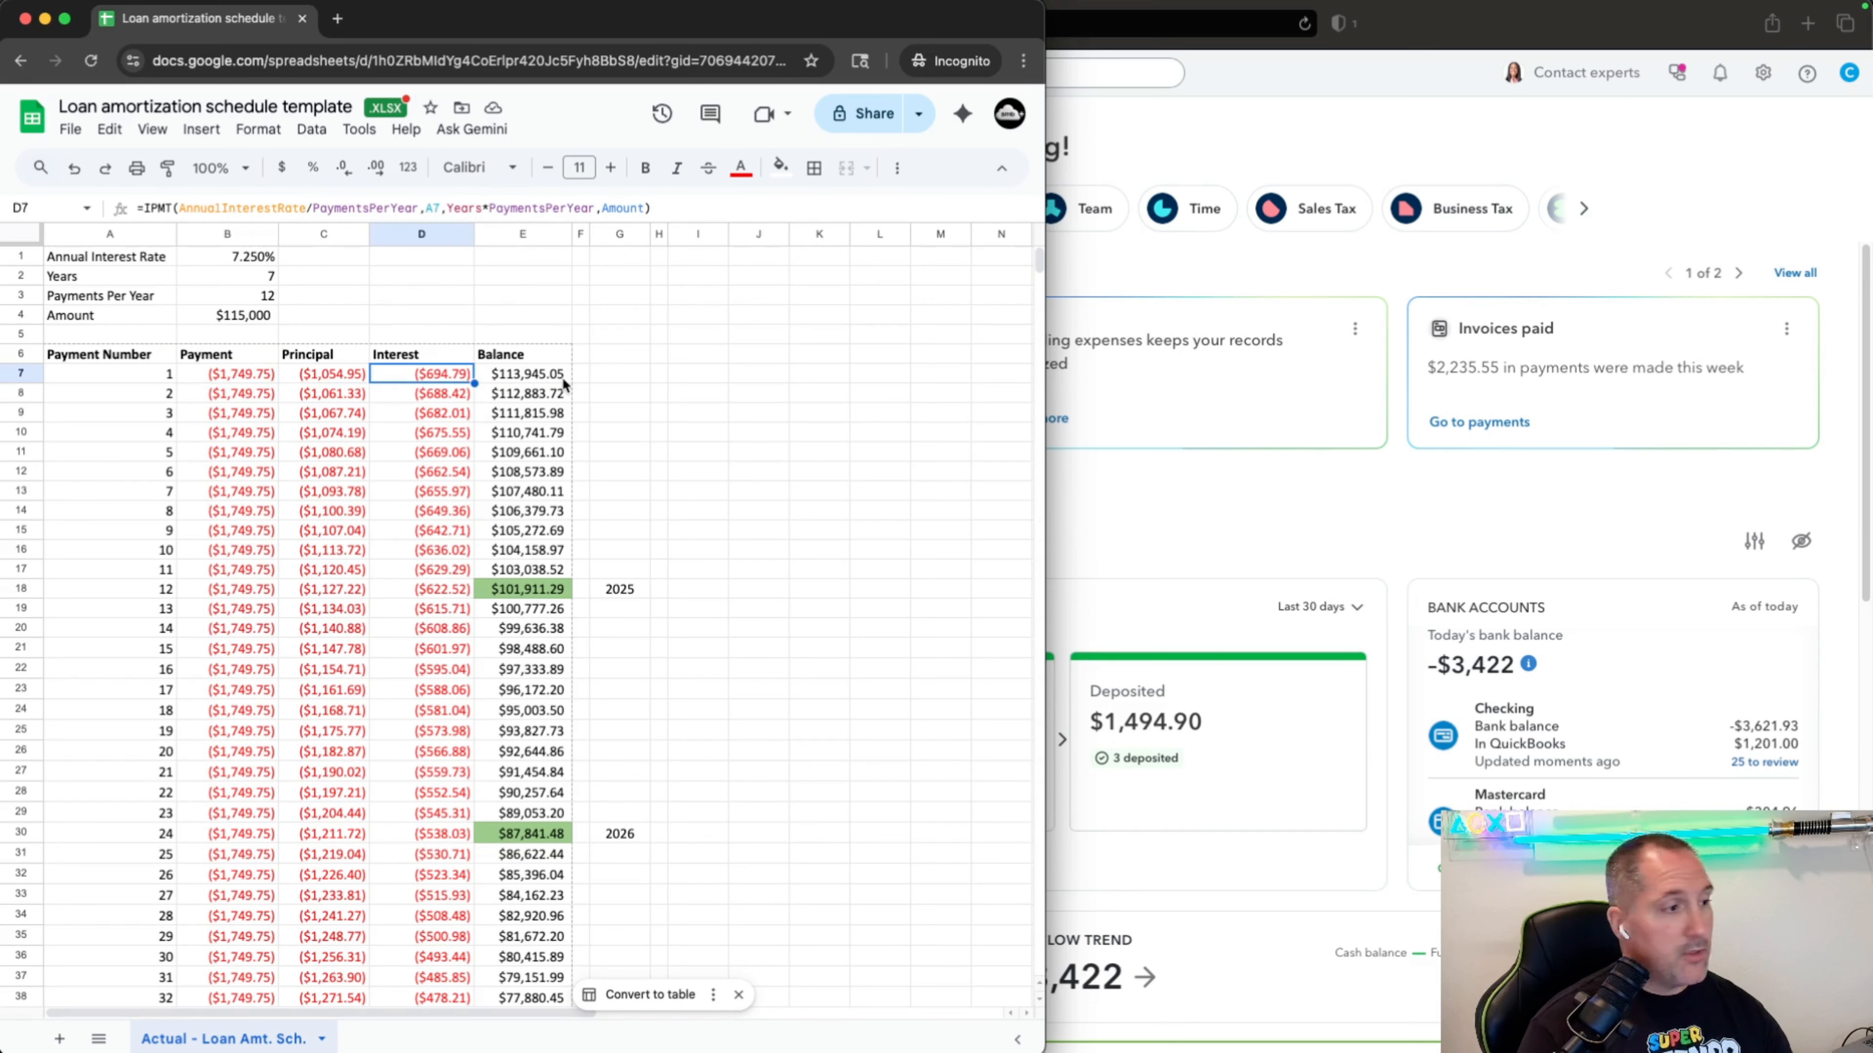
click(534, 376)
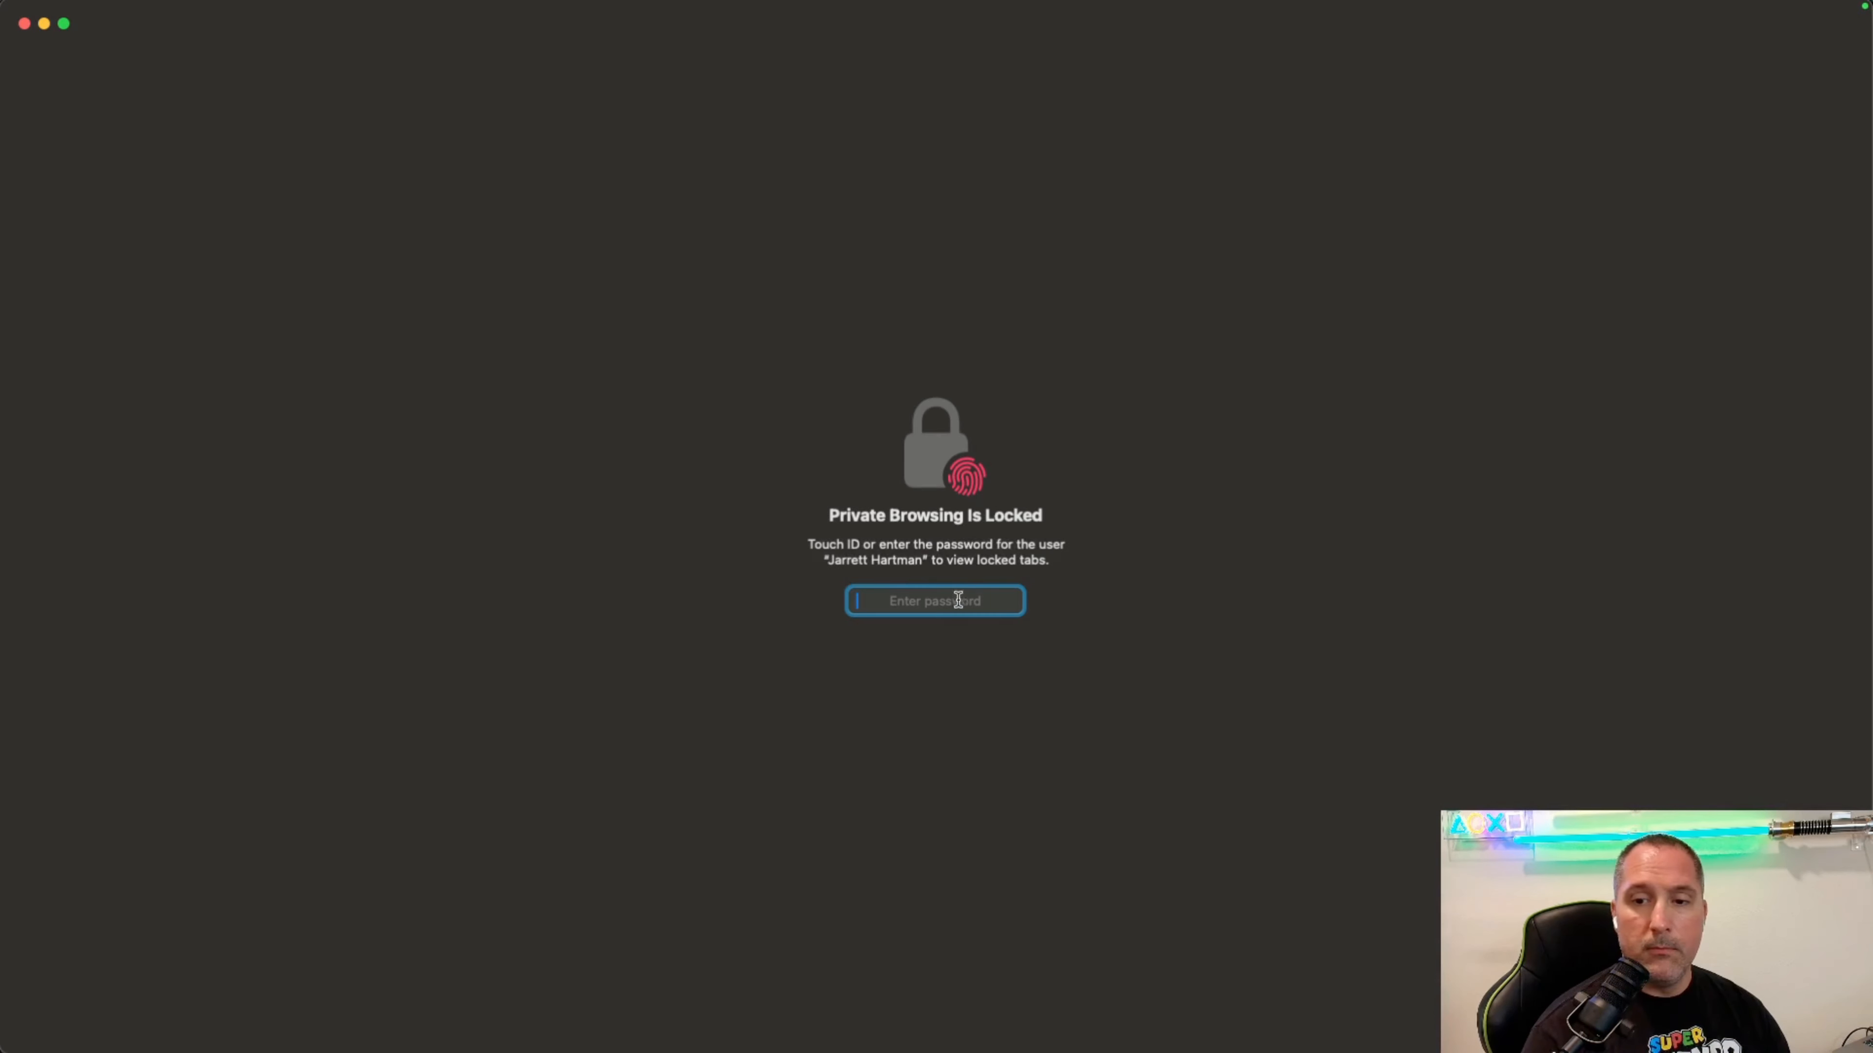
Unlock the private browsing window through its password field and return to the loan amortization sheet.
click(954, 598)
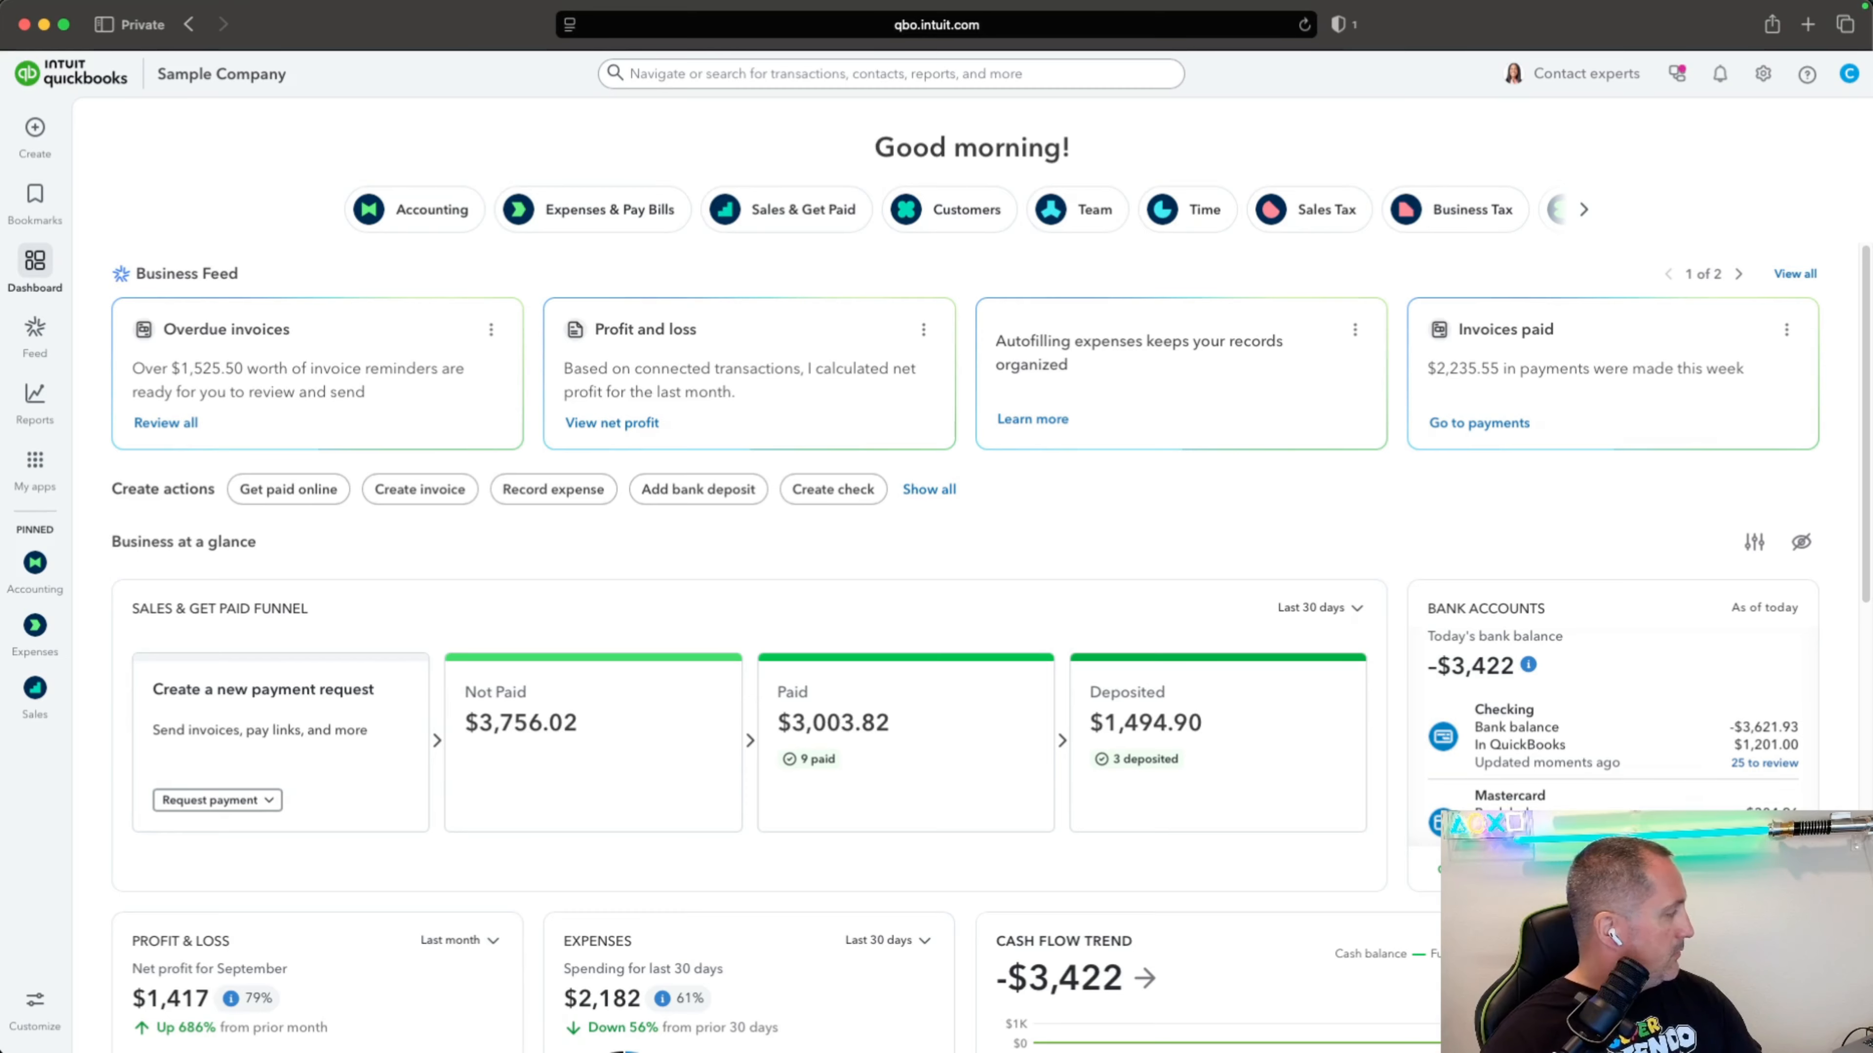
key(super+Tab)
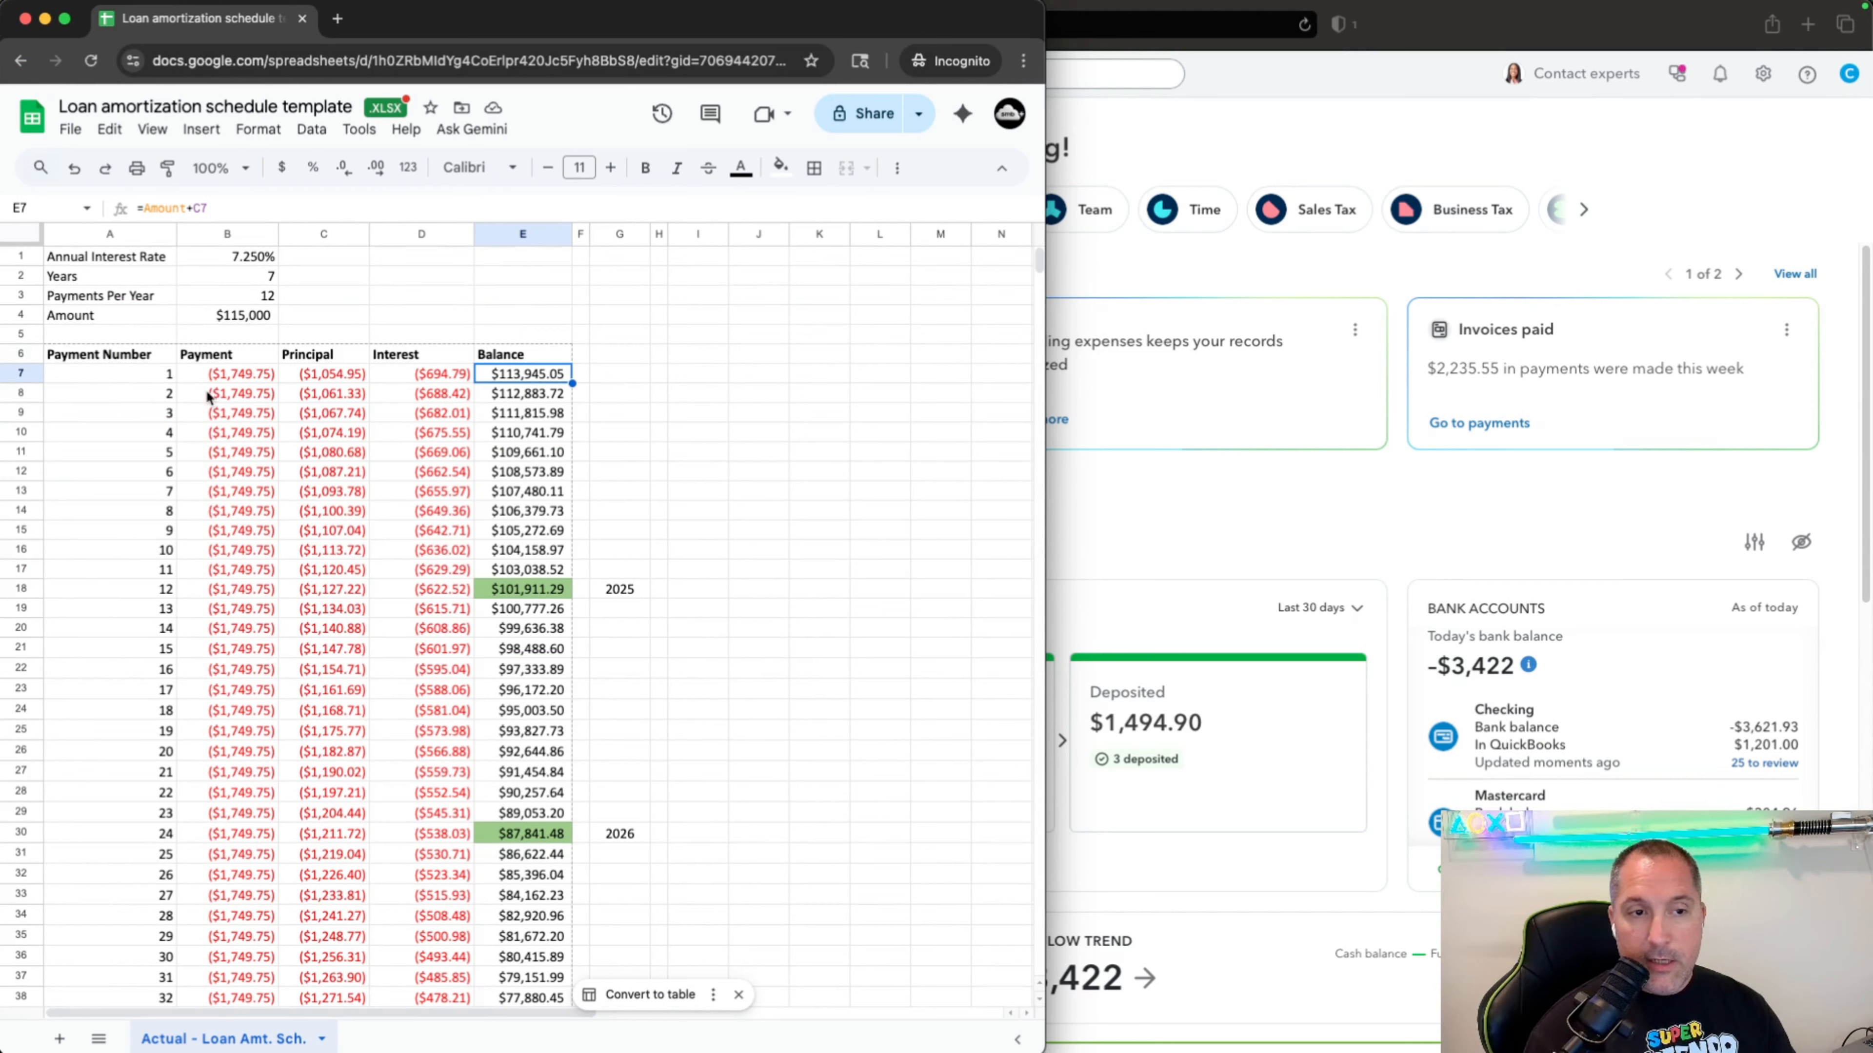
Inspect row 7 cell by cell, from the payment through principal, interest and balance, and select its payment number.
click(233, 376)
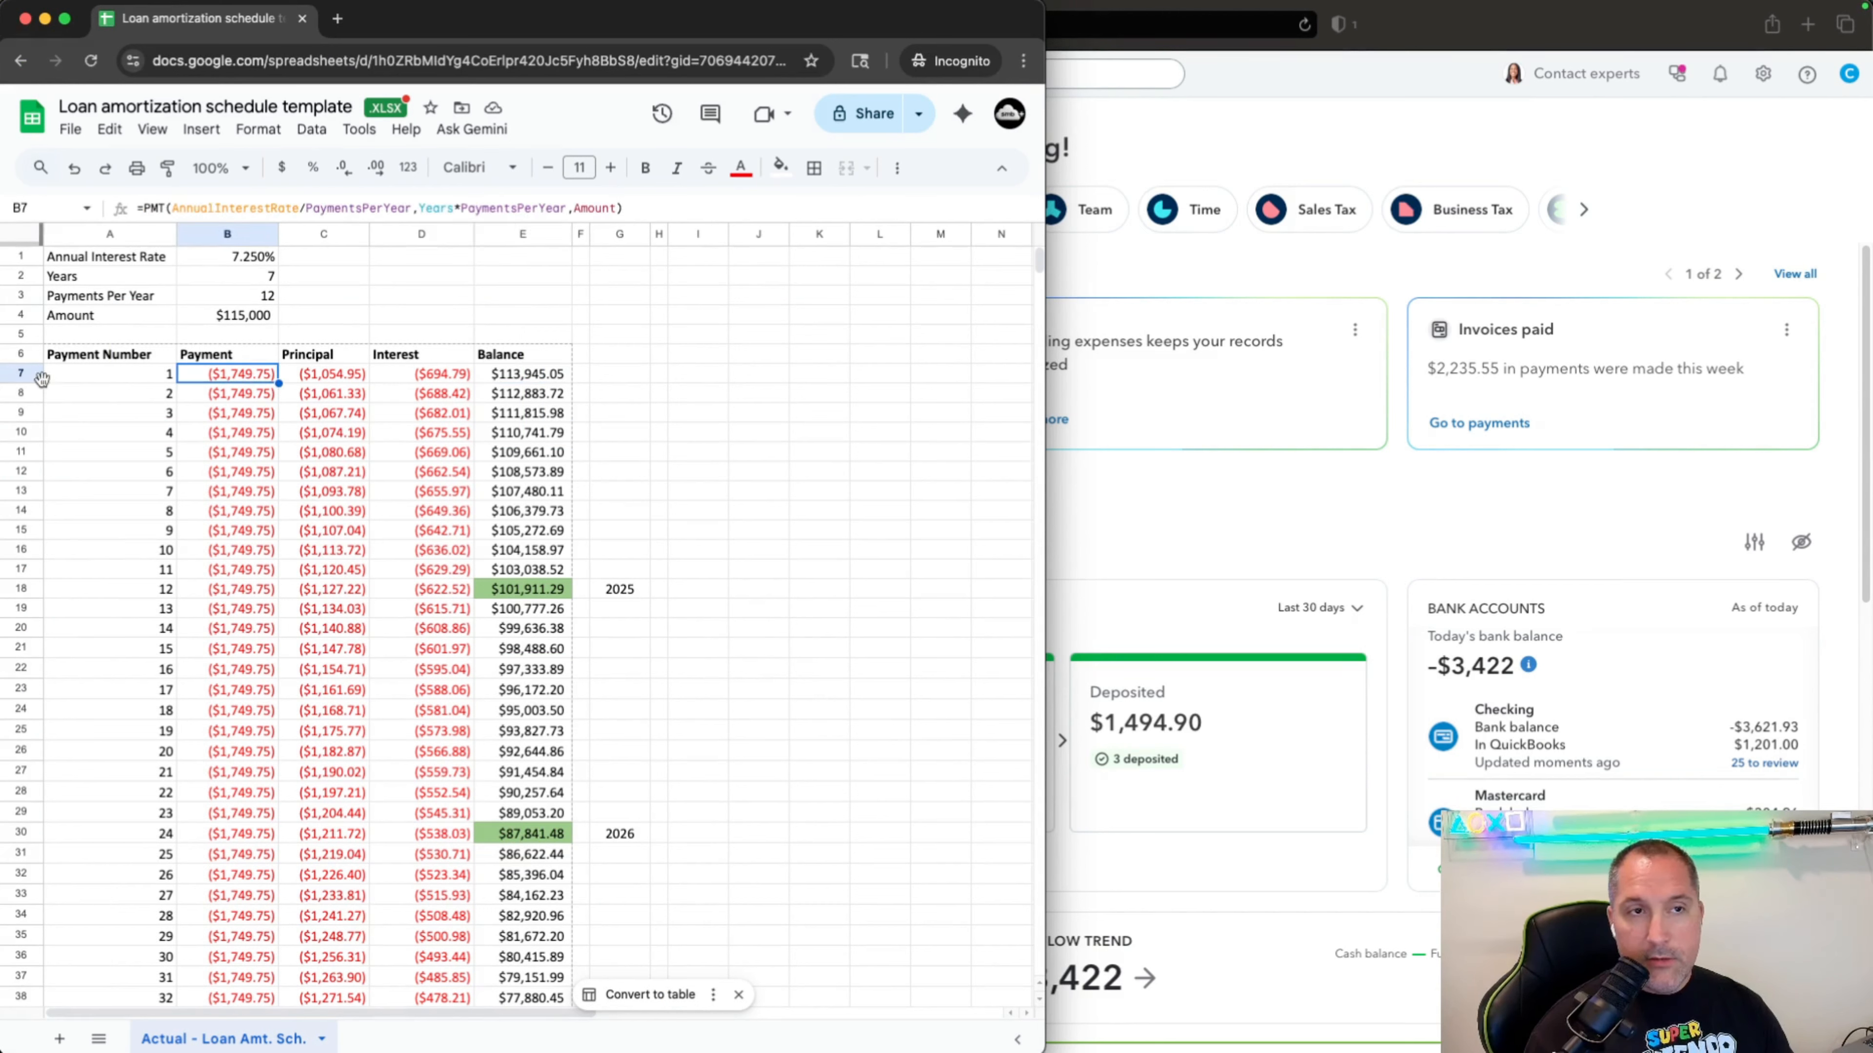
click(301, 377)
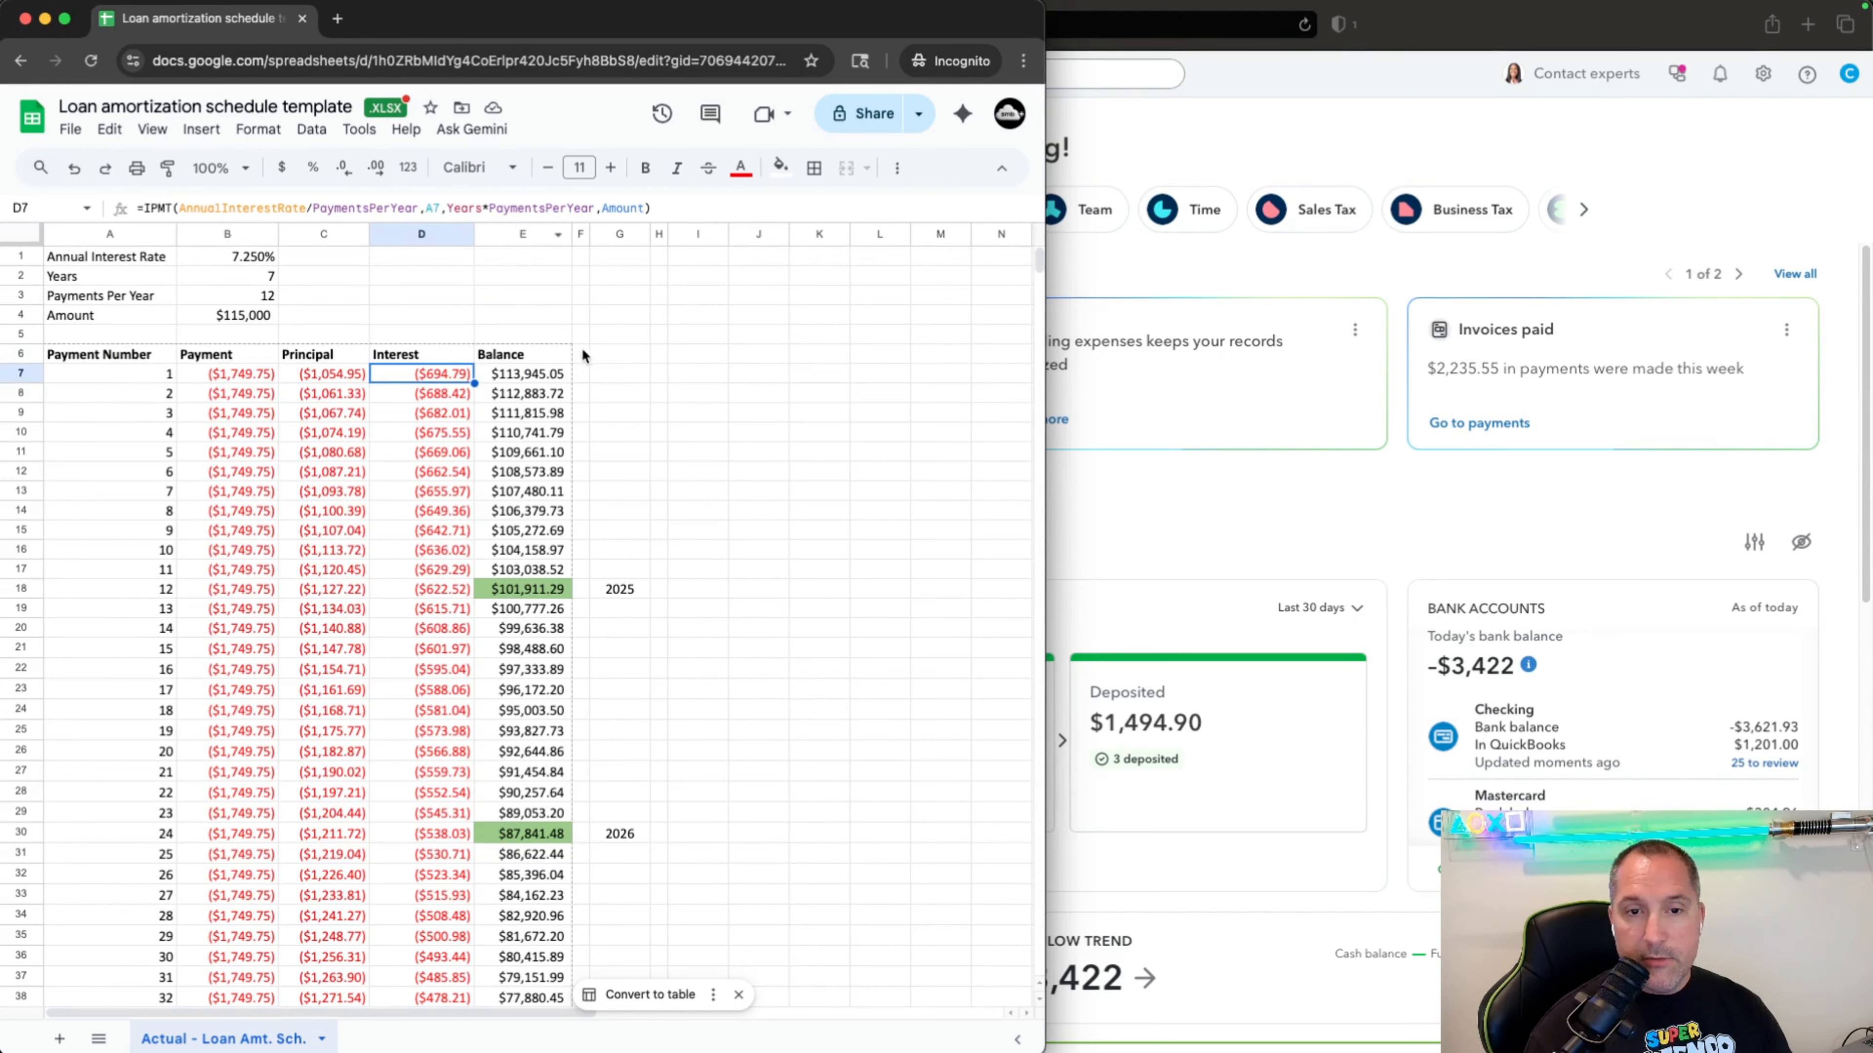
key(Right)
key(Right)
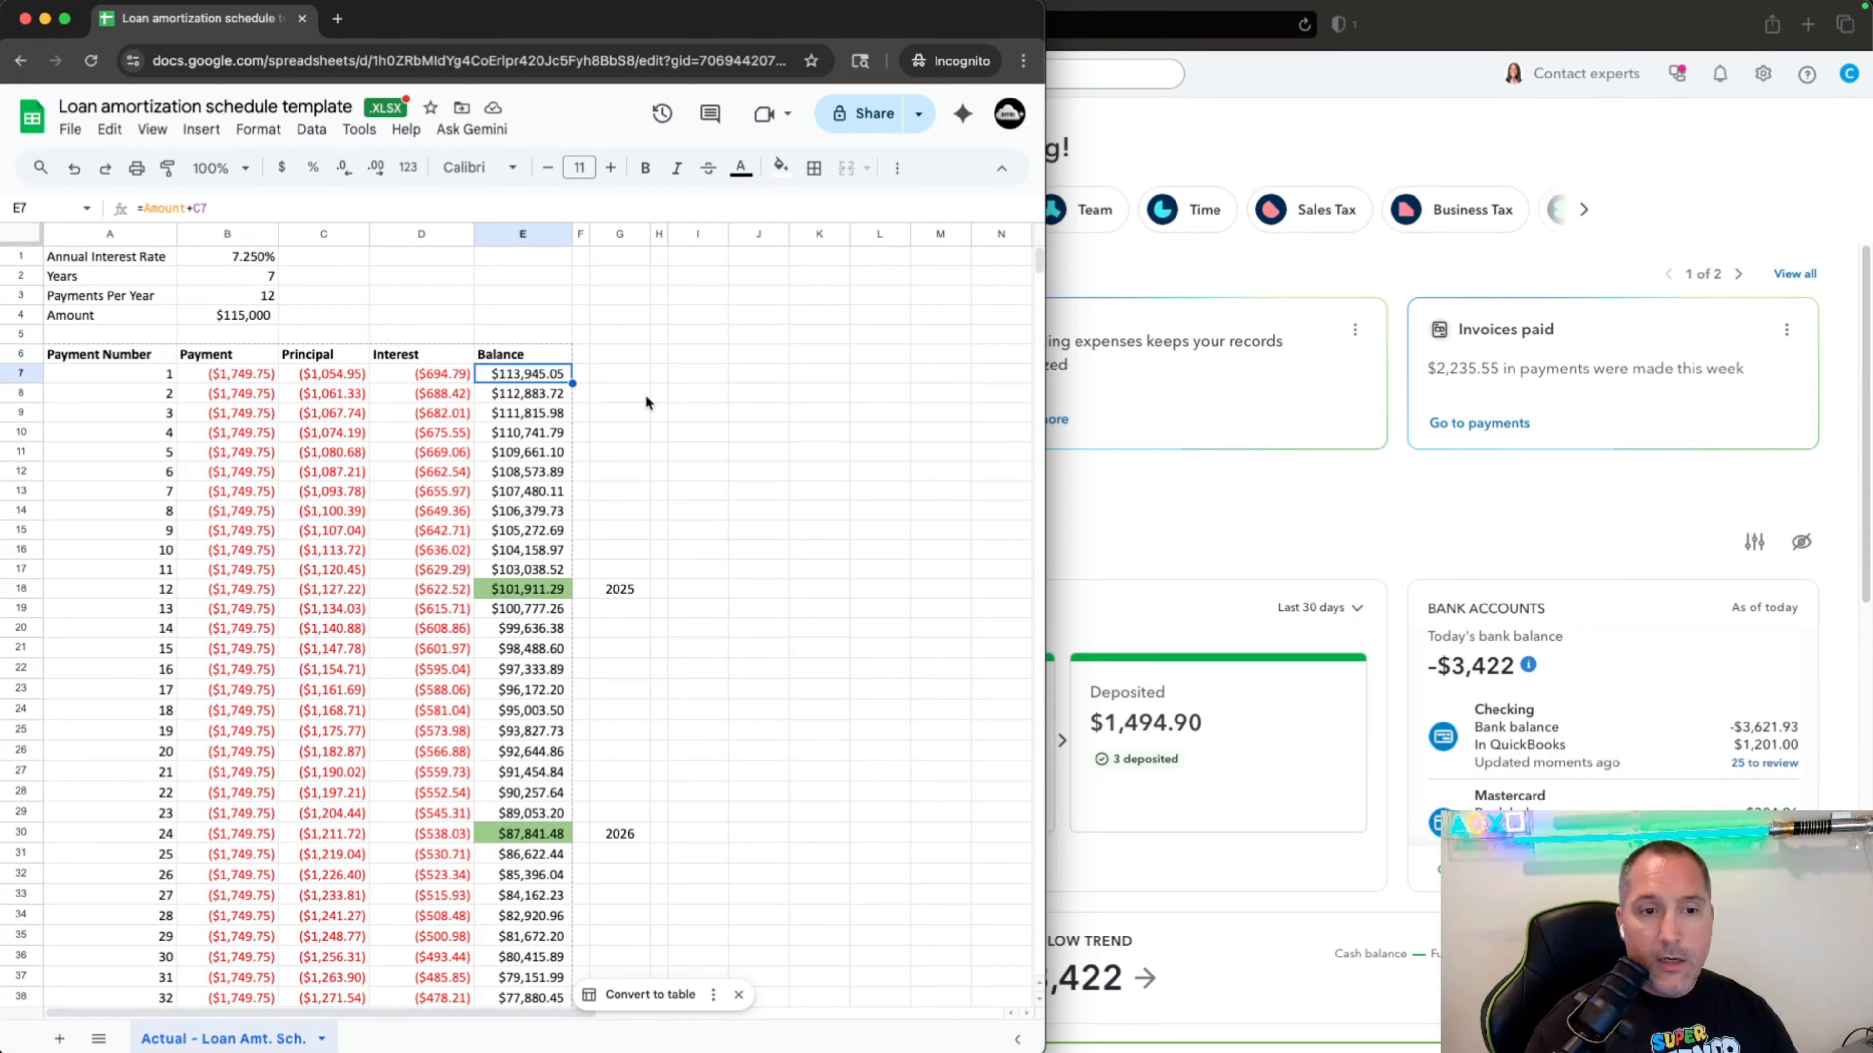
click(132, 373)
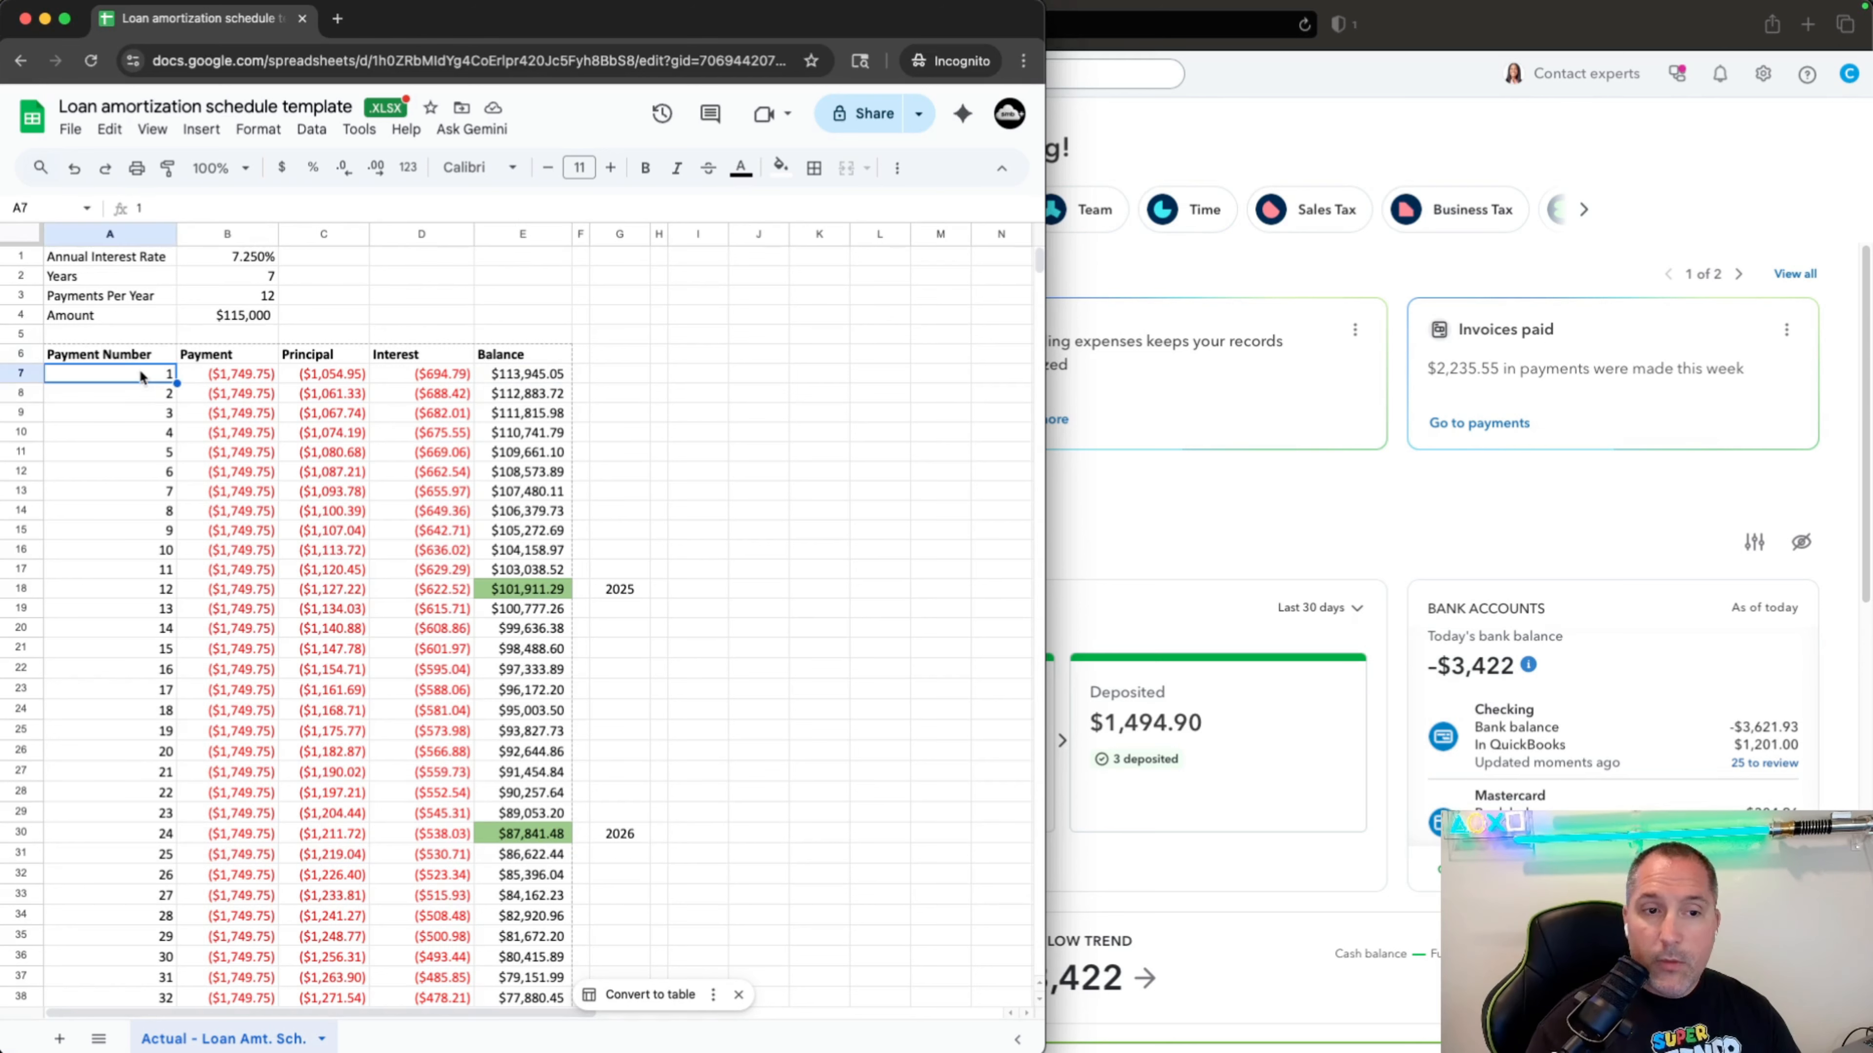
Step through payment numbers 2 to 6 in the Payment Number column and return to payment 1.
click(140, 395)
click(140, 411)
click(140, 434)
click(141, 457)
click(140, 478)
click(123, 378)
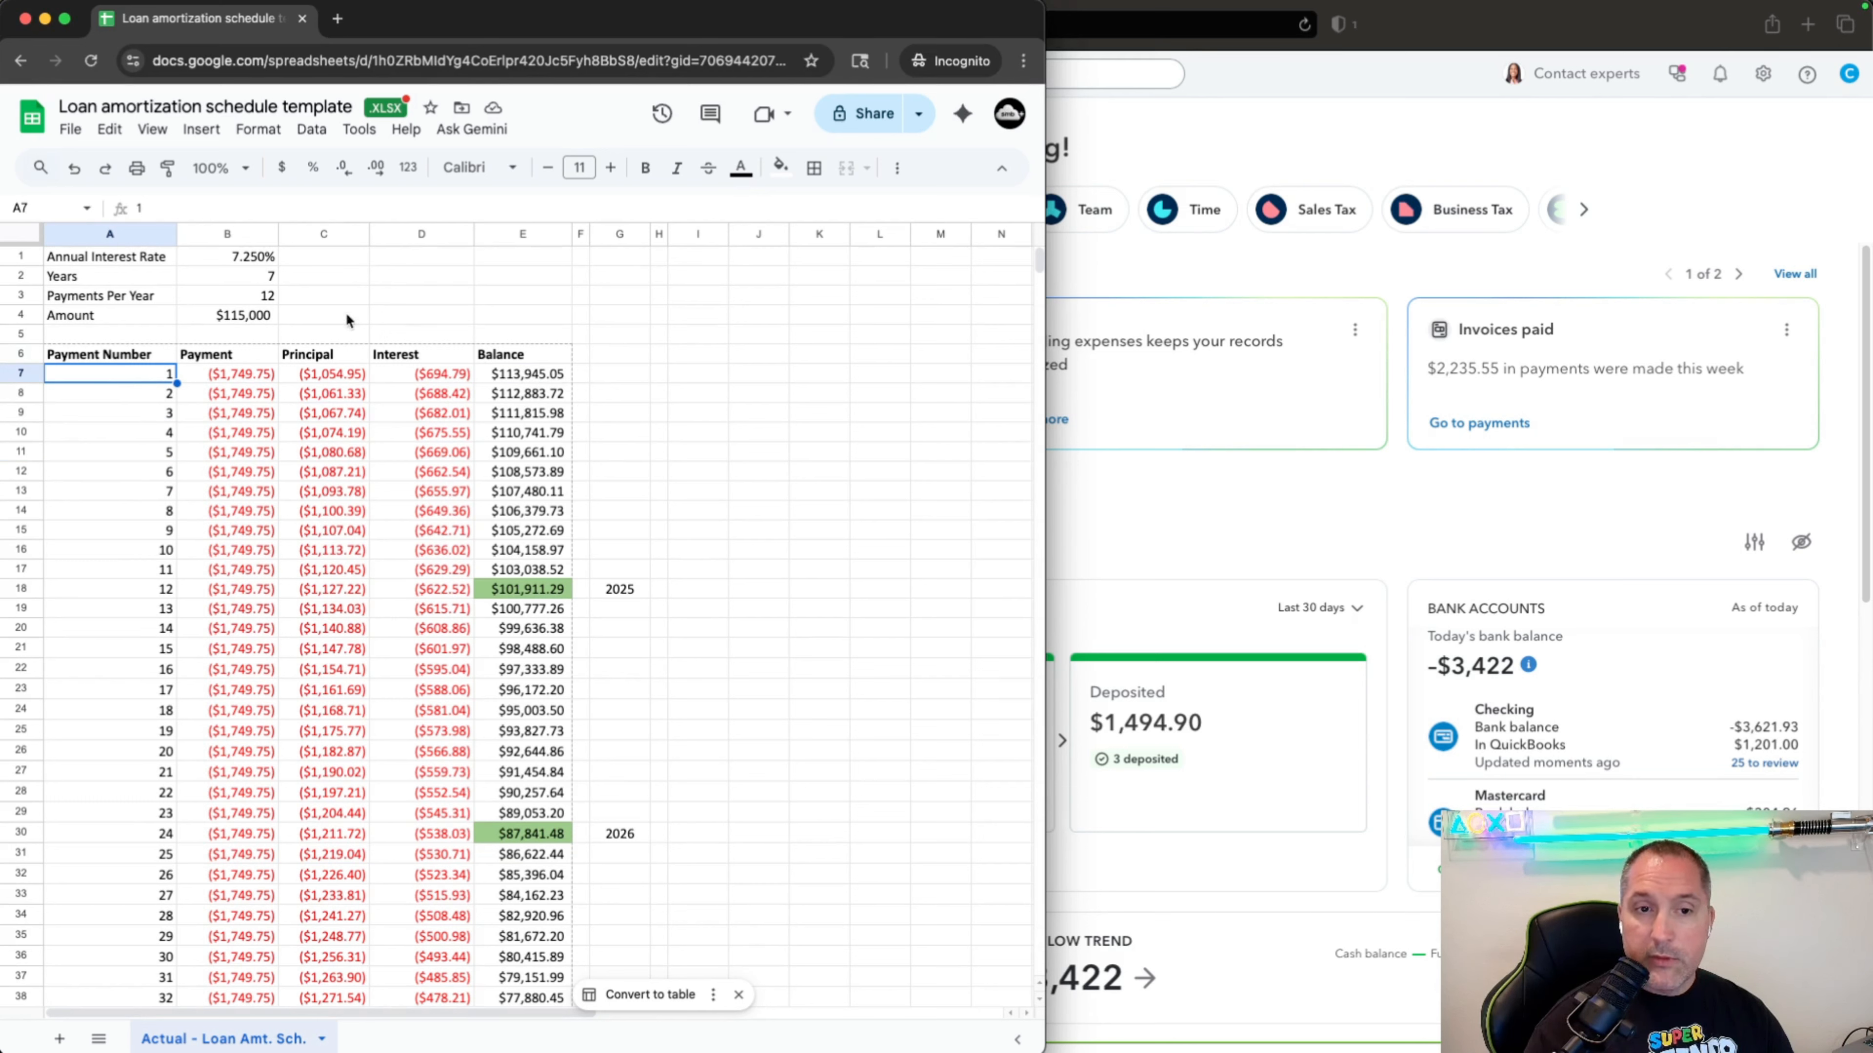
Check payment 1's principal and interest cells, then switch to Calculator and move it clear of those columns.
click(327, 372)
click(392, 376)
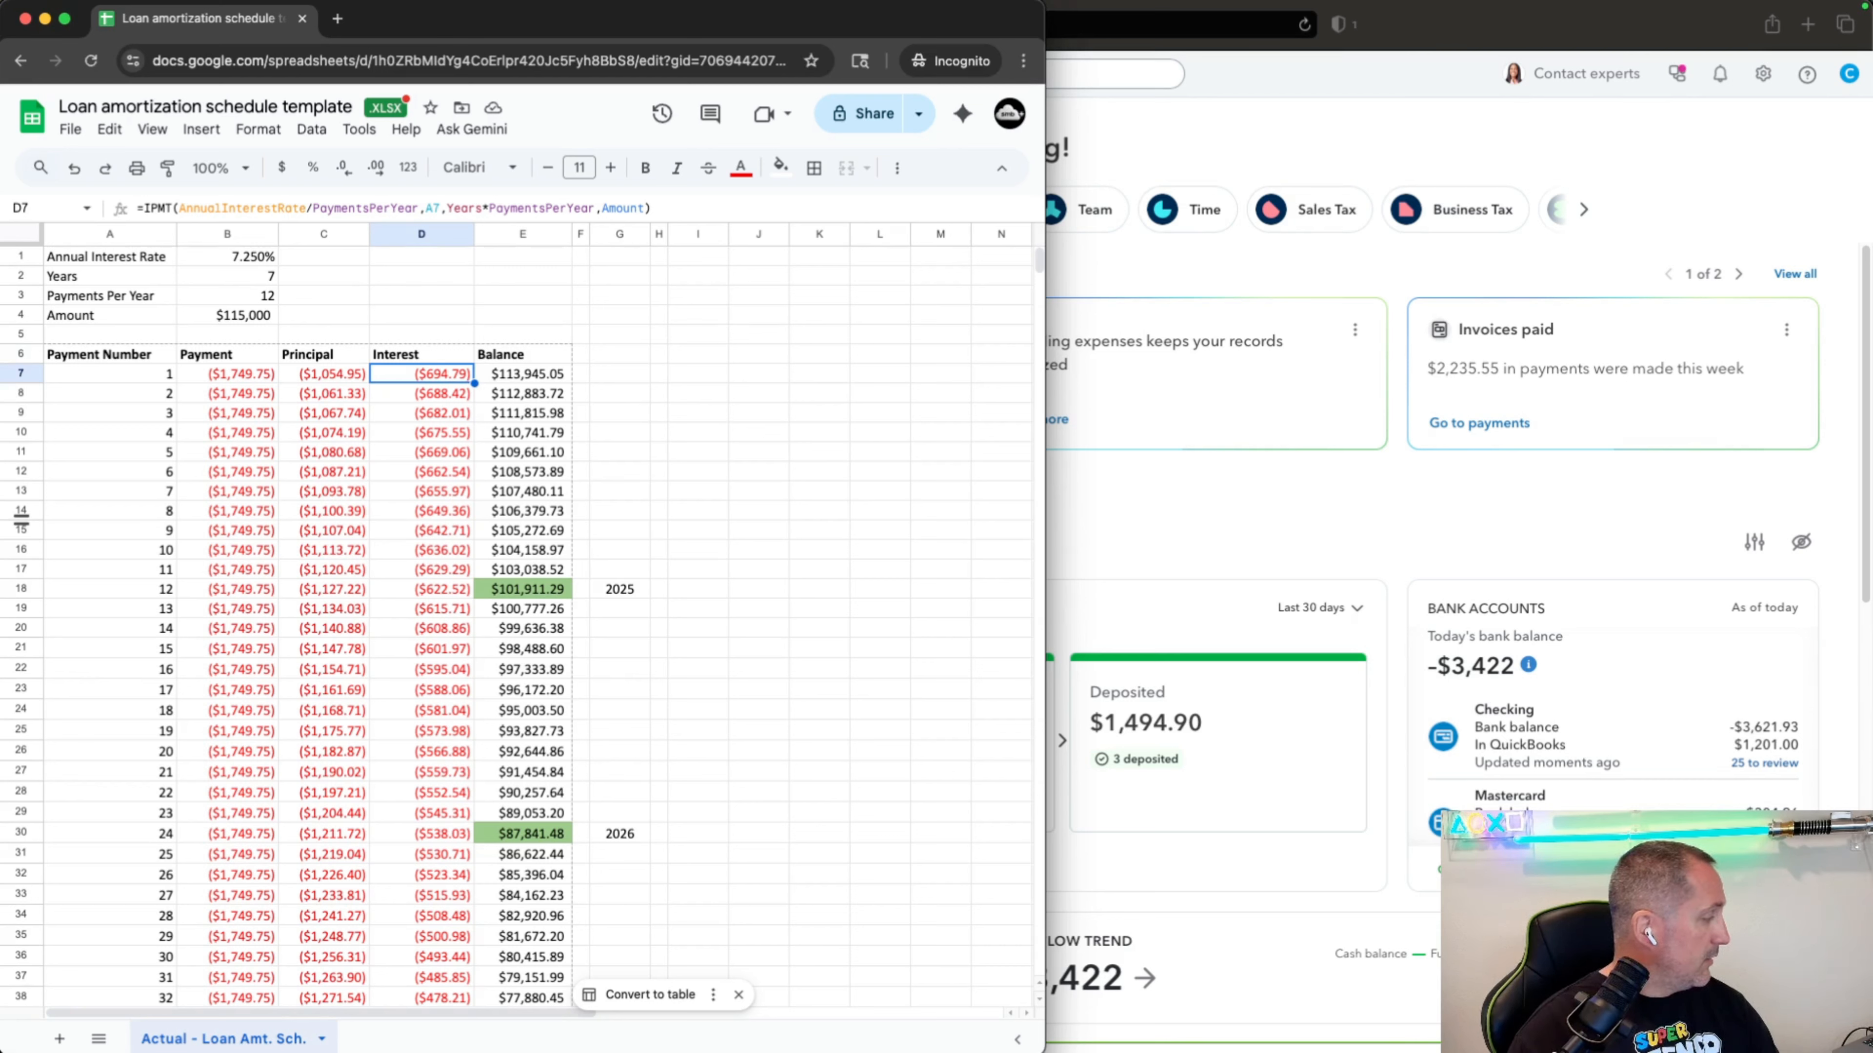
key(super+Tab)
click(634, 364)
drag(700, 264, 102, 135)
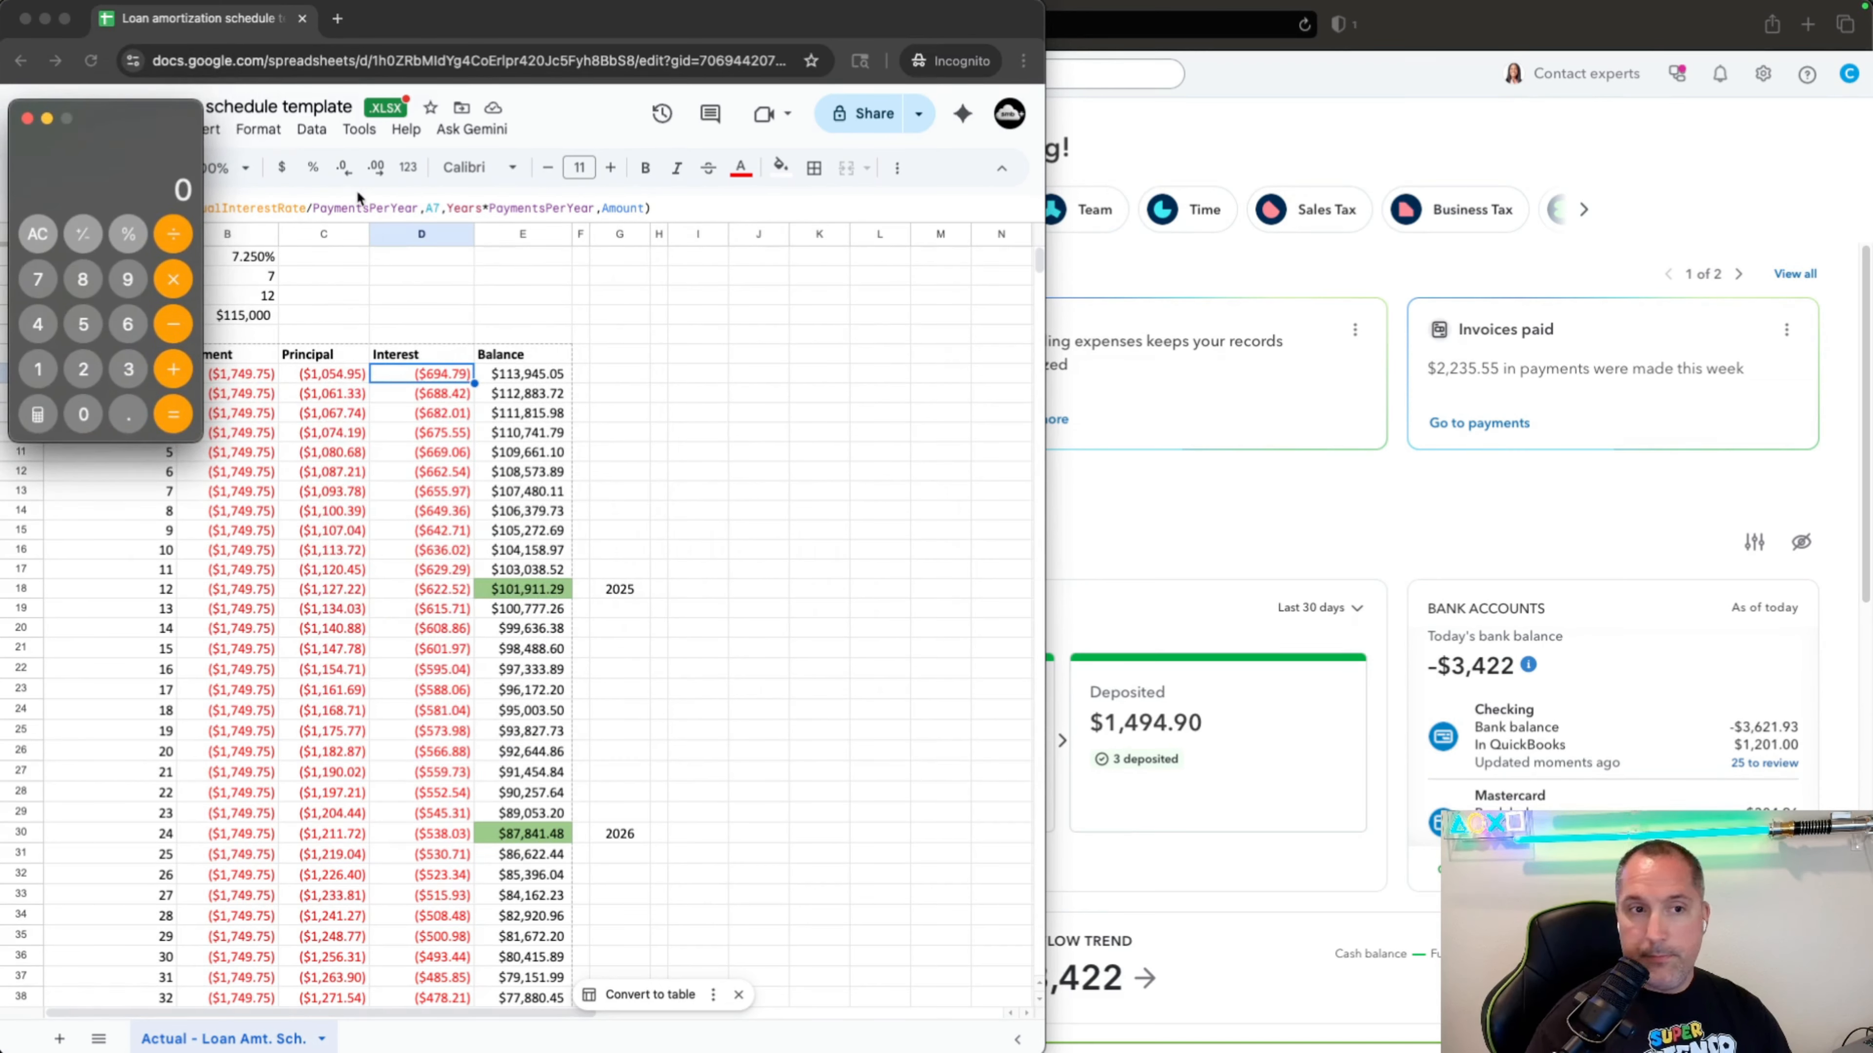
Add payment 1's principal and interest in Calculator, 1054.95 + 694.79.
text(1054.)
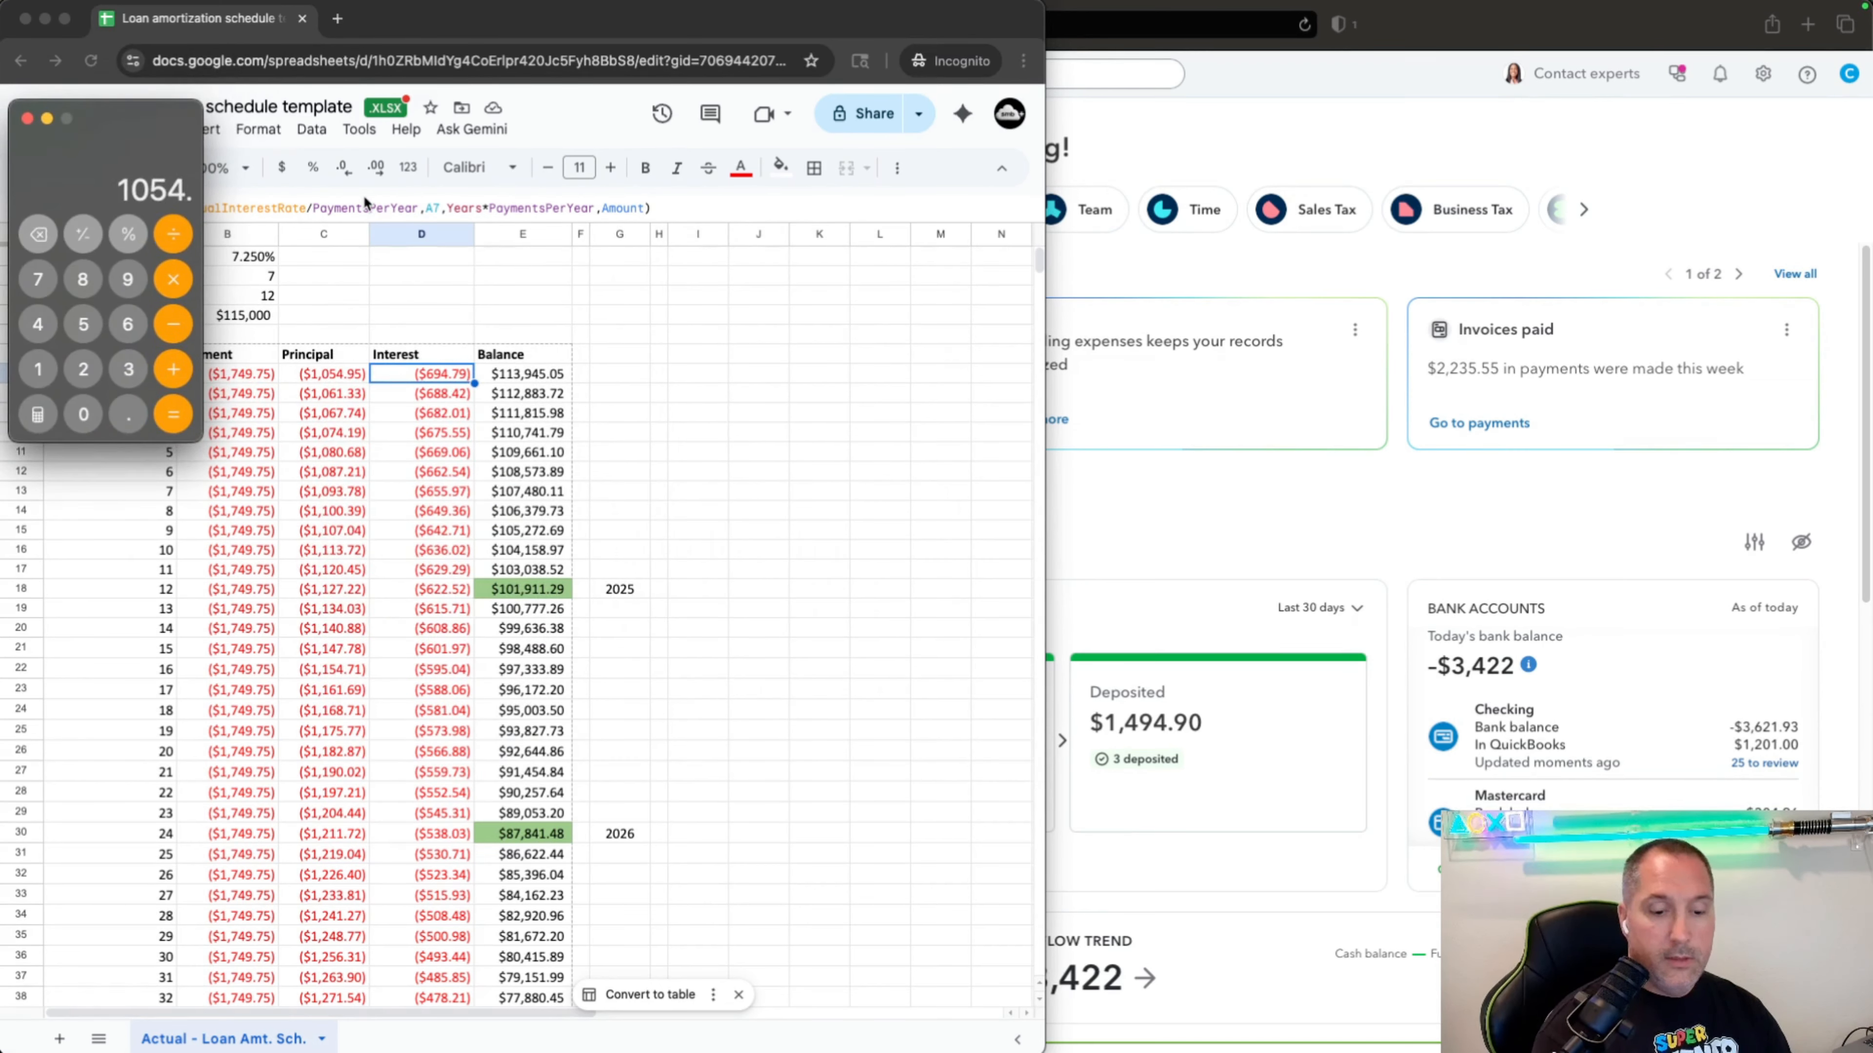
text(95+36914)
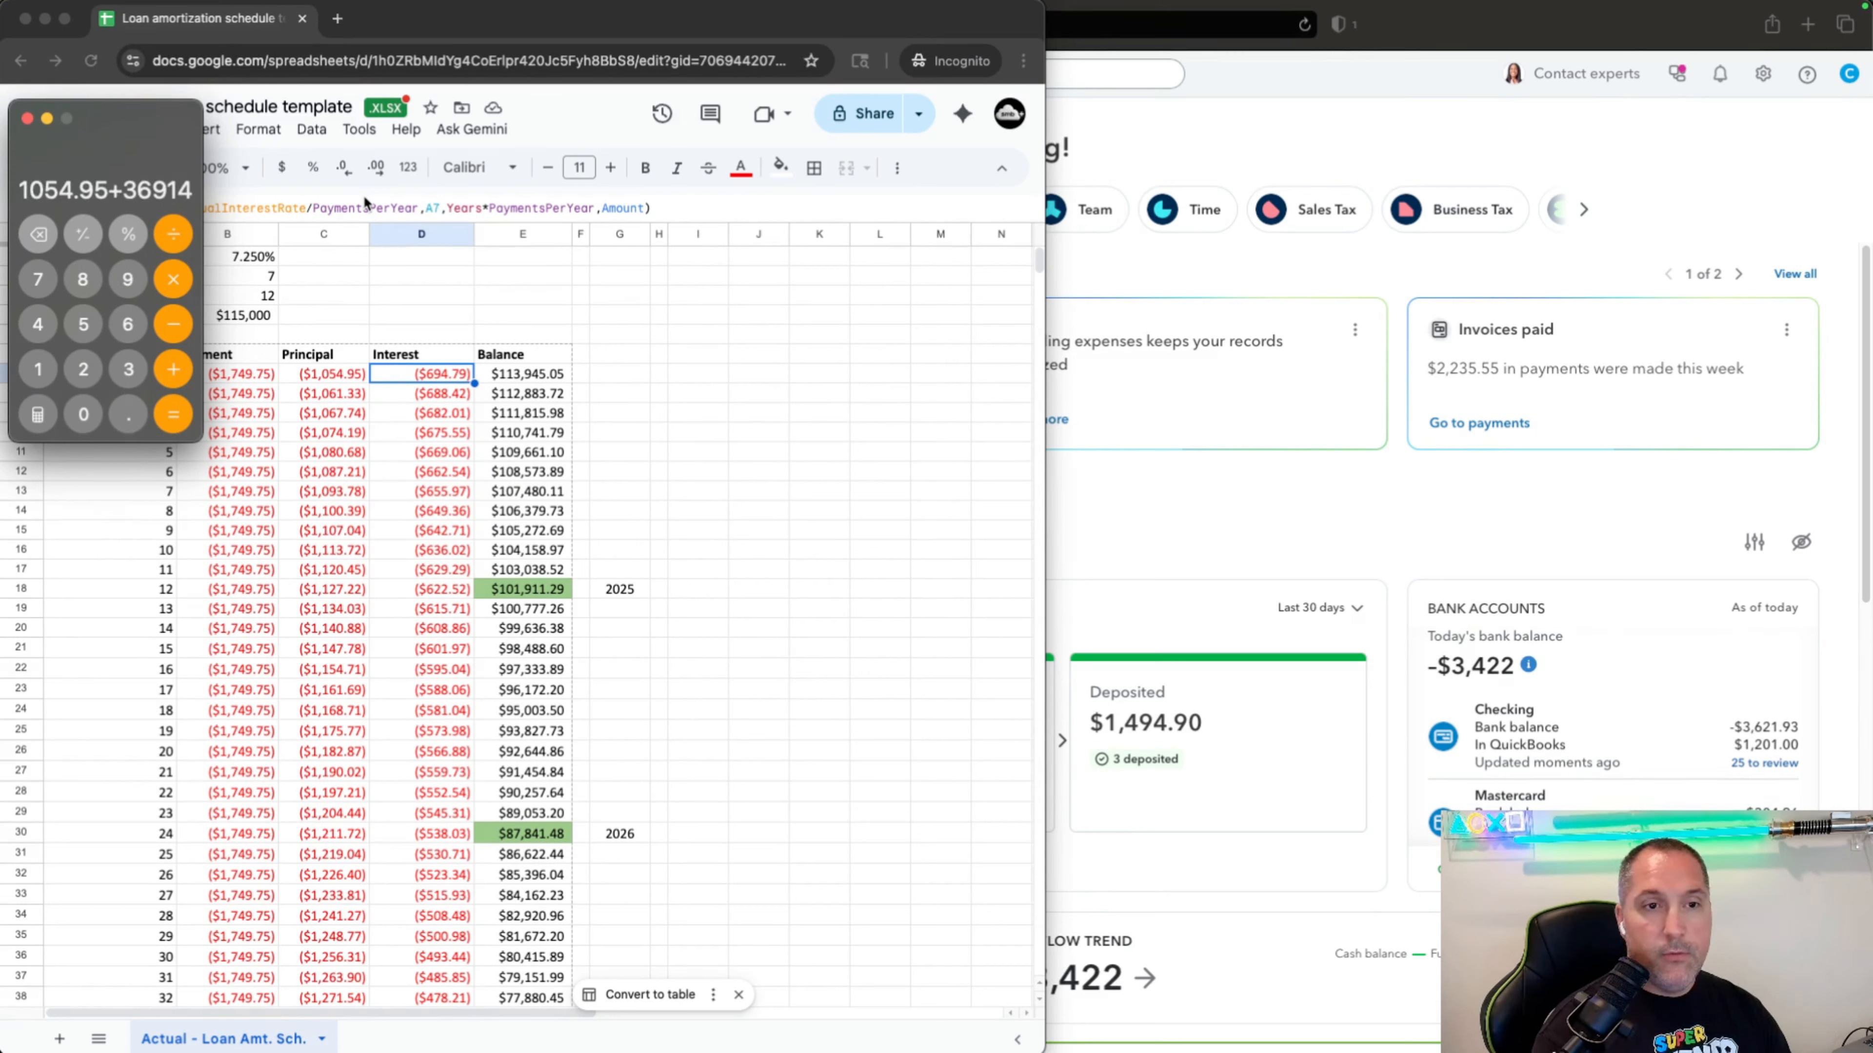
key(BackSpace)
key(BackSpace)
key(BackSpace)
key(BackSpace)
key(BackSpace)
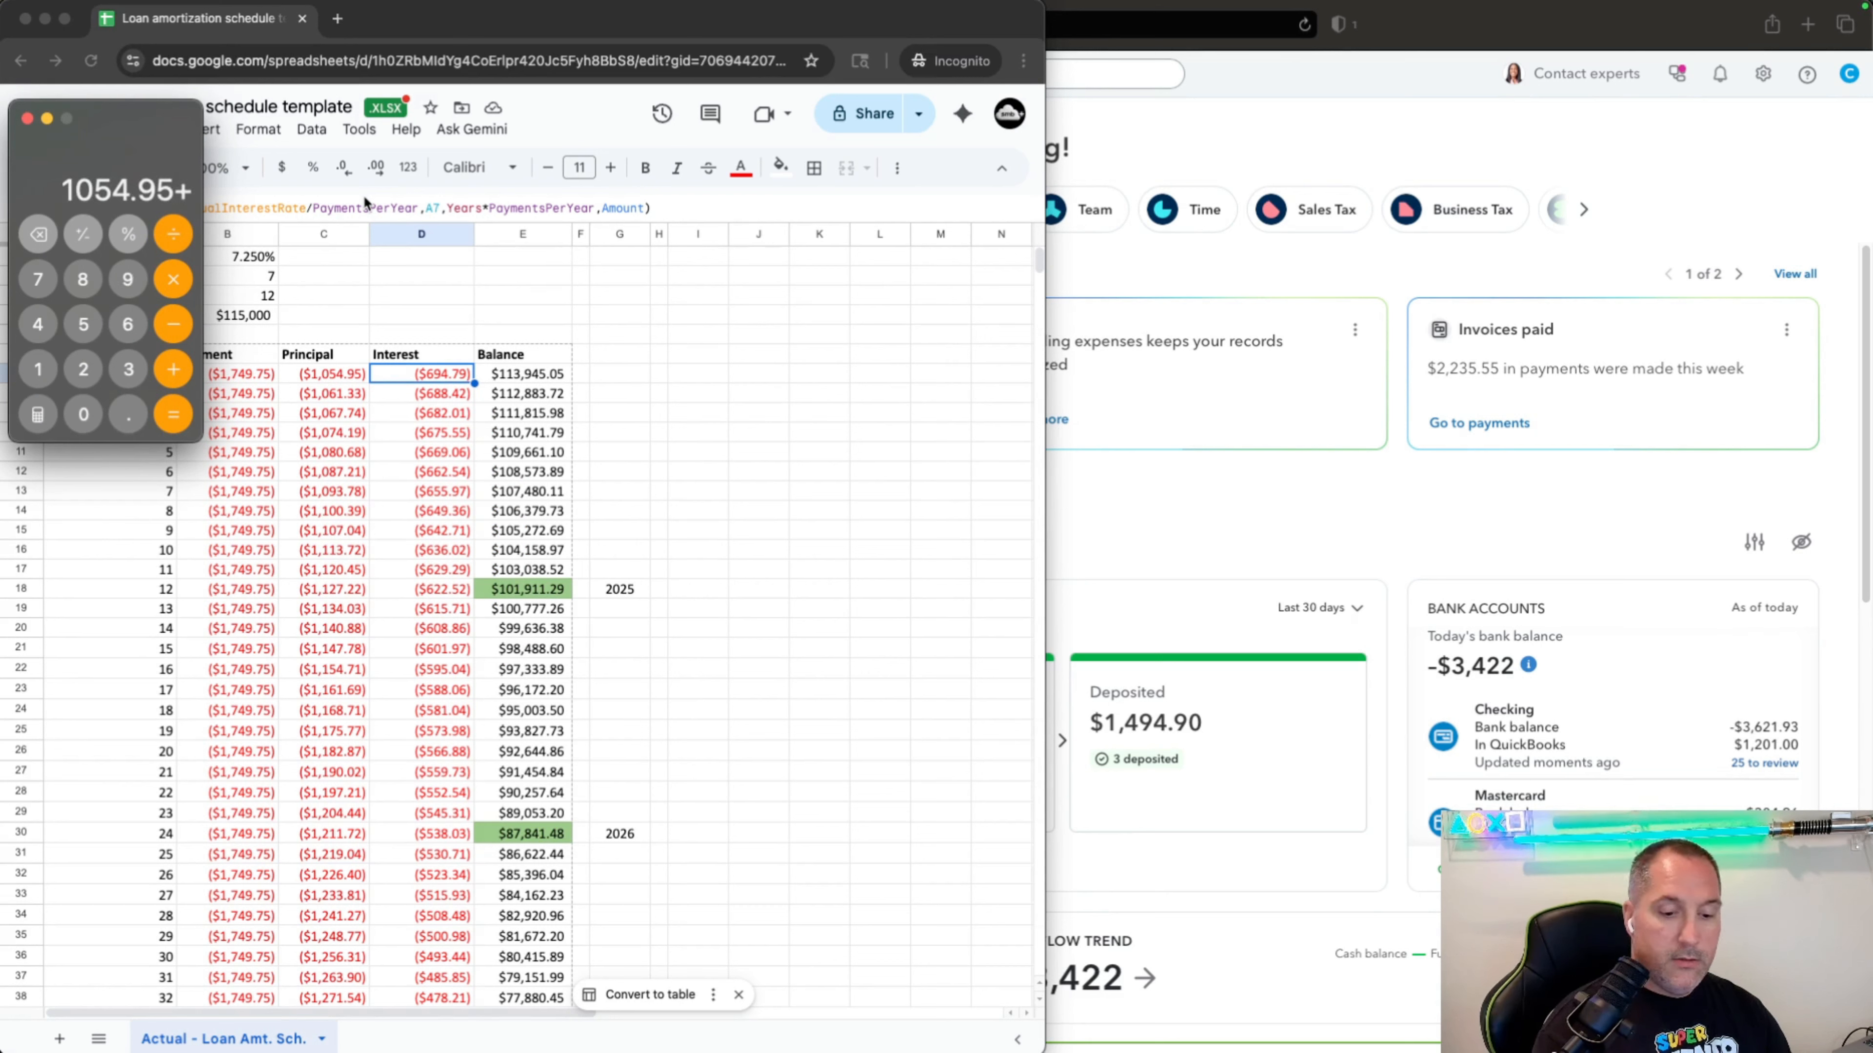
text(694.79)
key(Return)
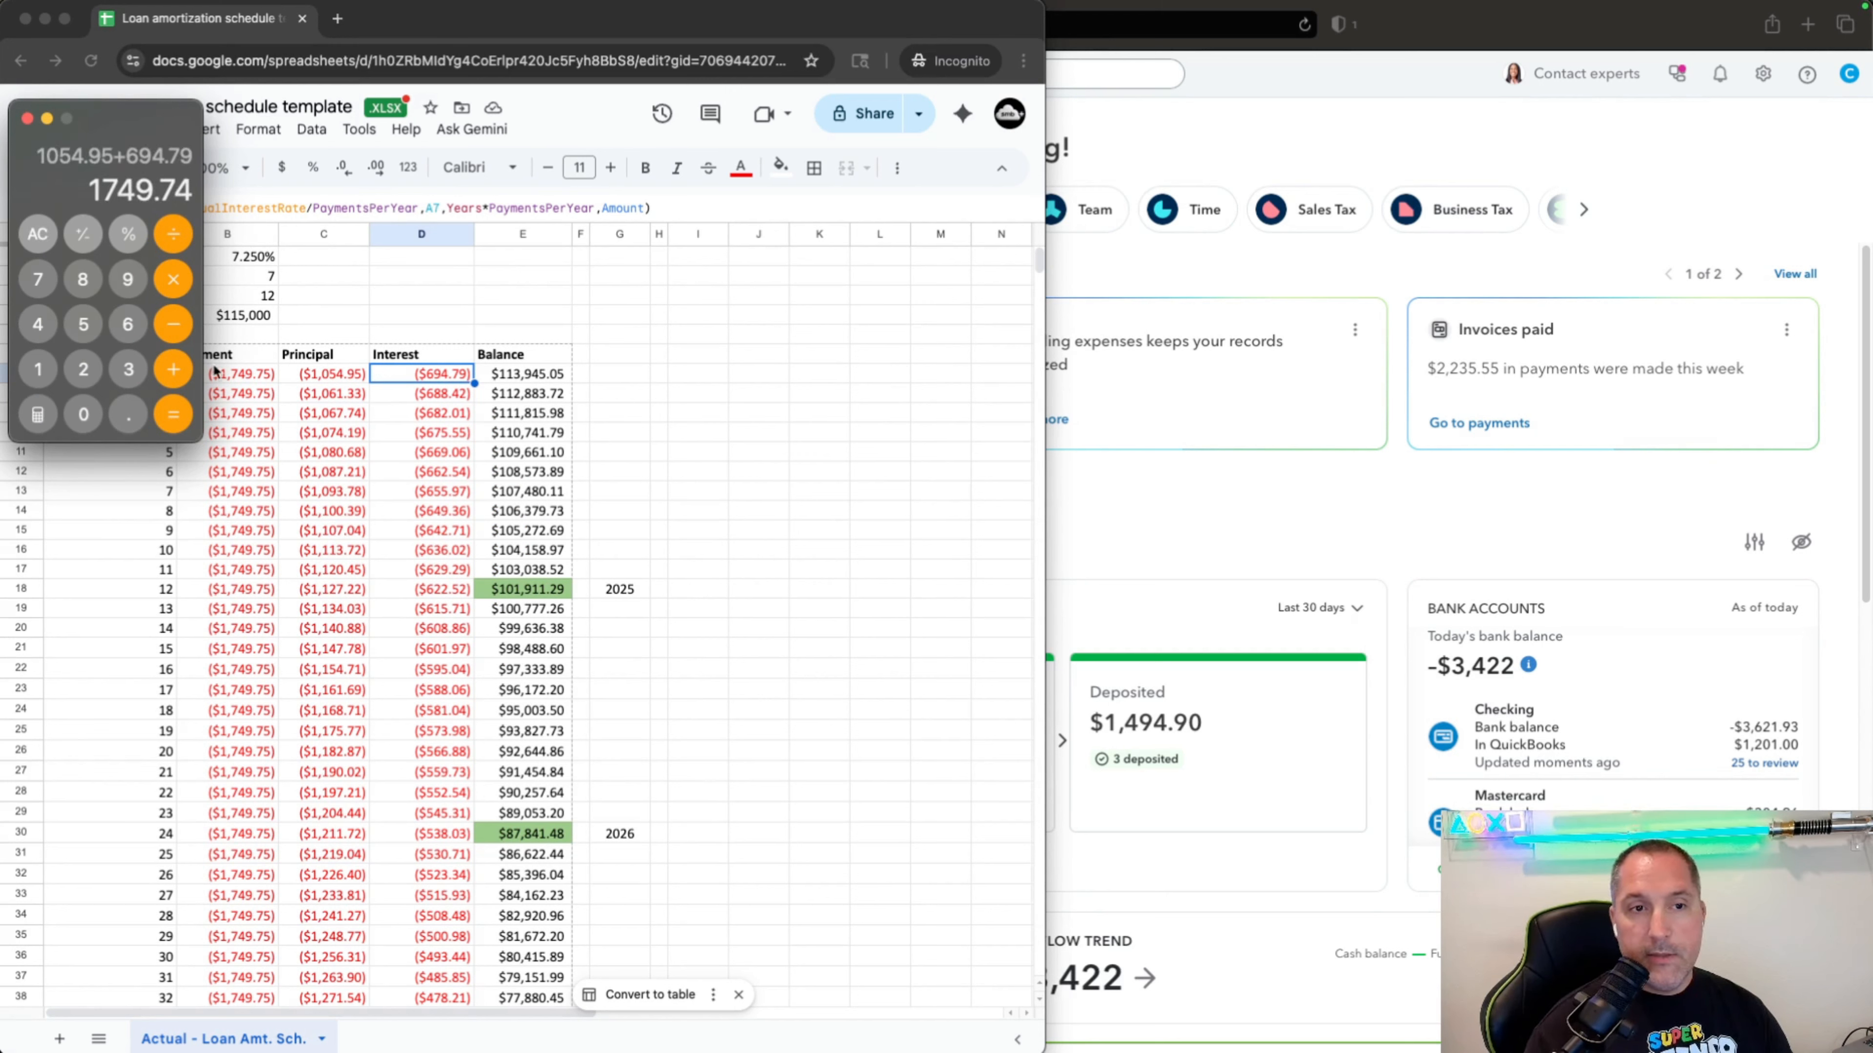
Return to the sheet and inspect principal C7, balance E8, the annual interest rate in B1 and payment number 1.
click(338, 369)
click(337, 370)
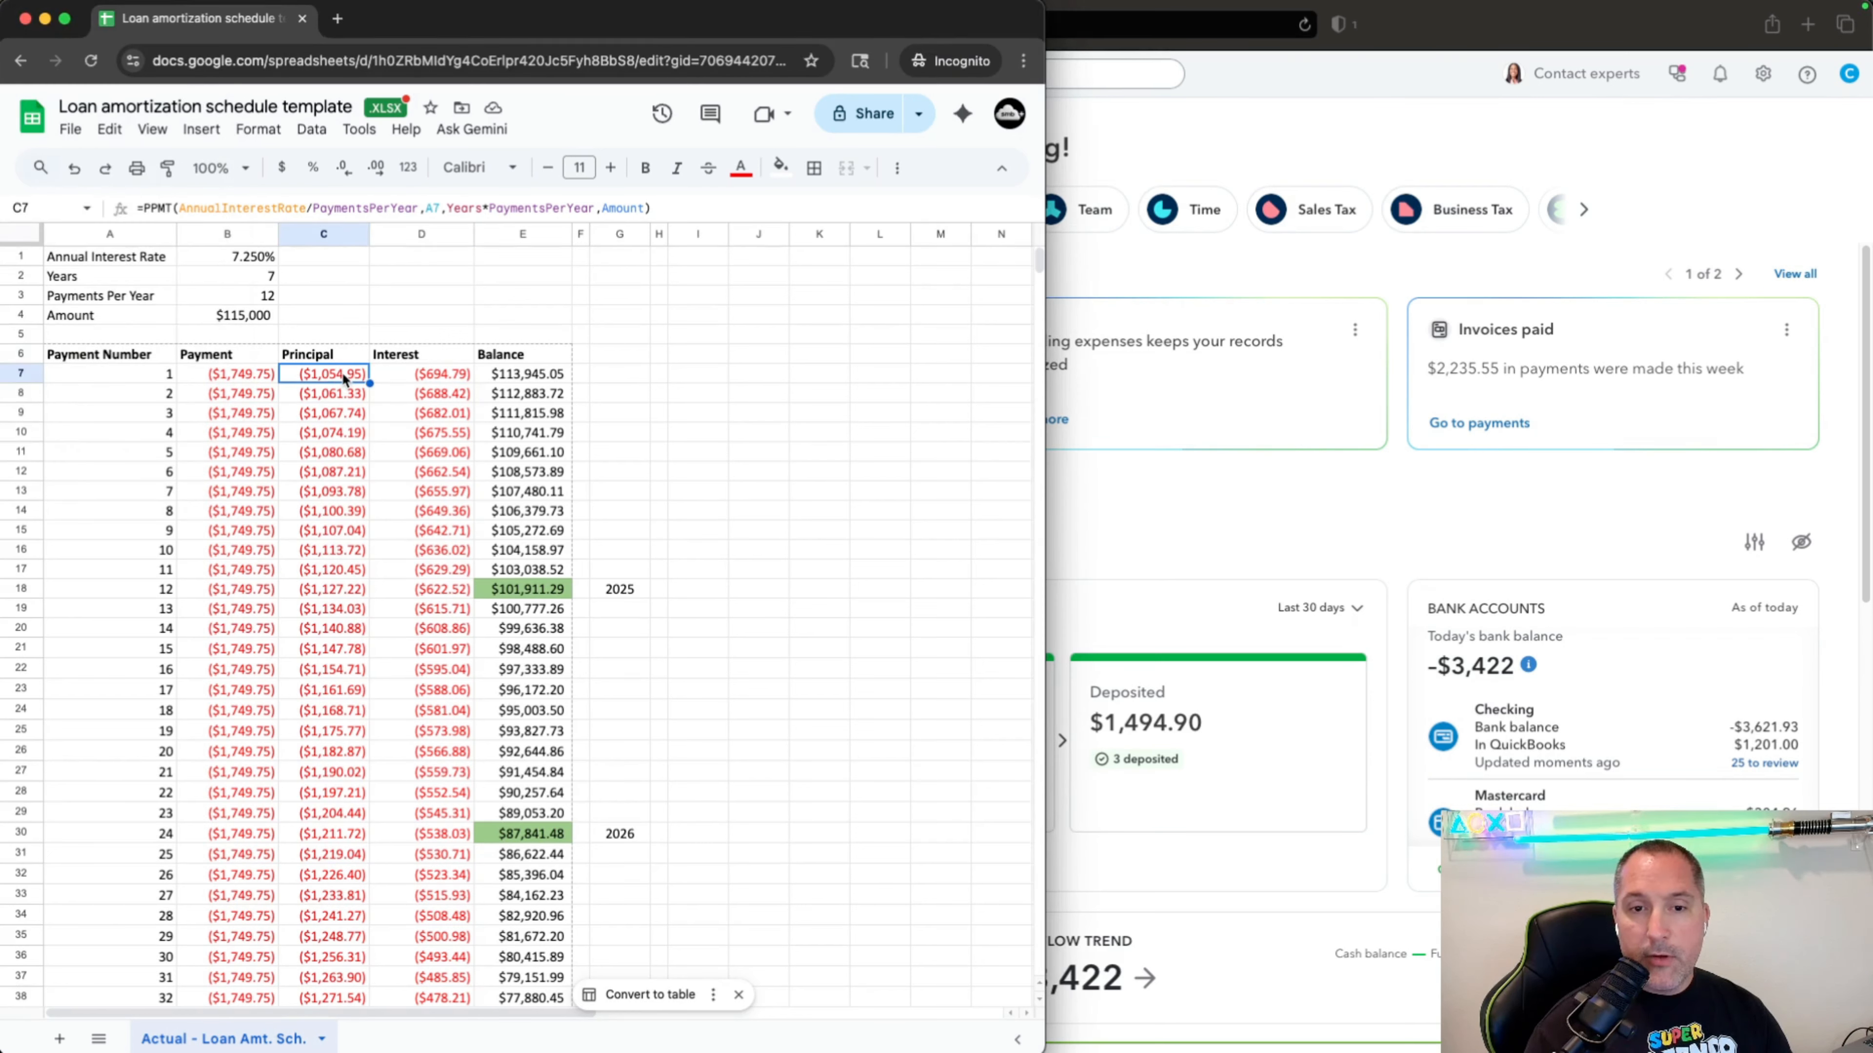
click(542, 394)
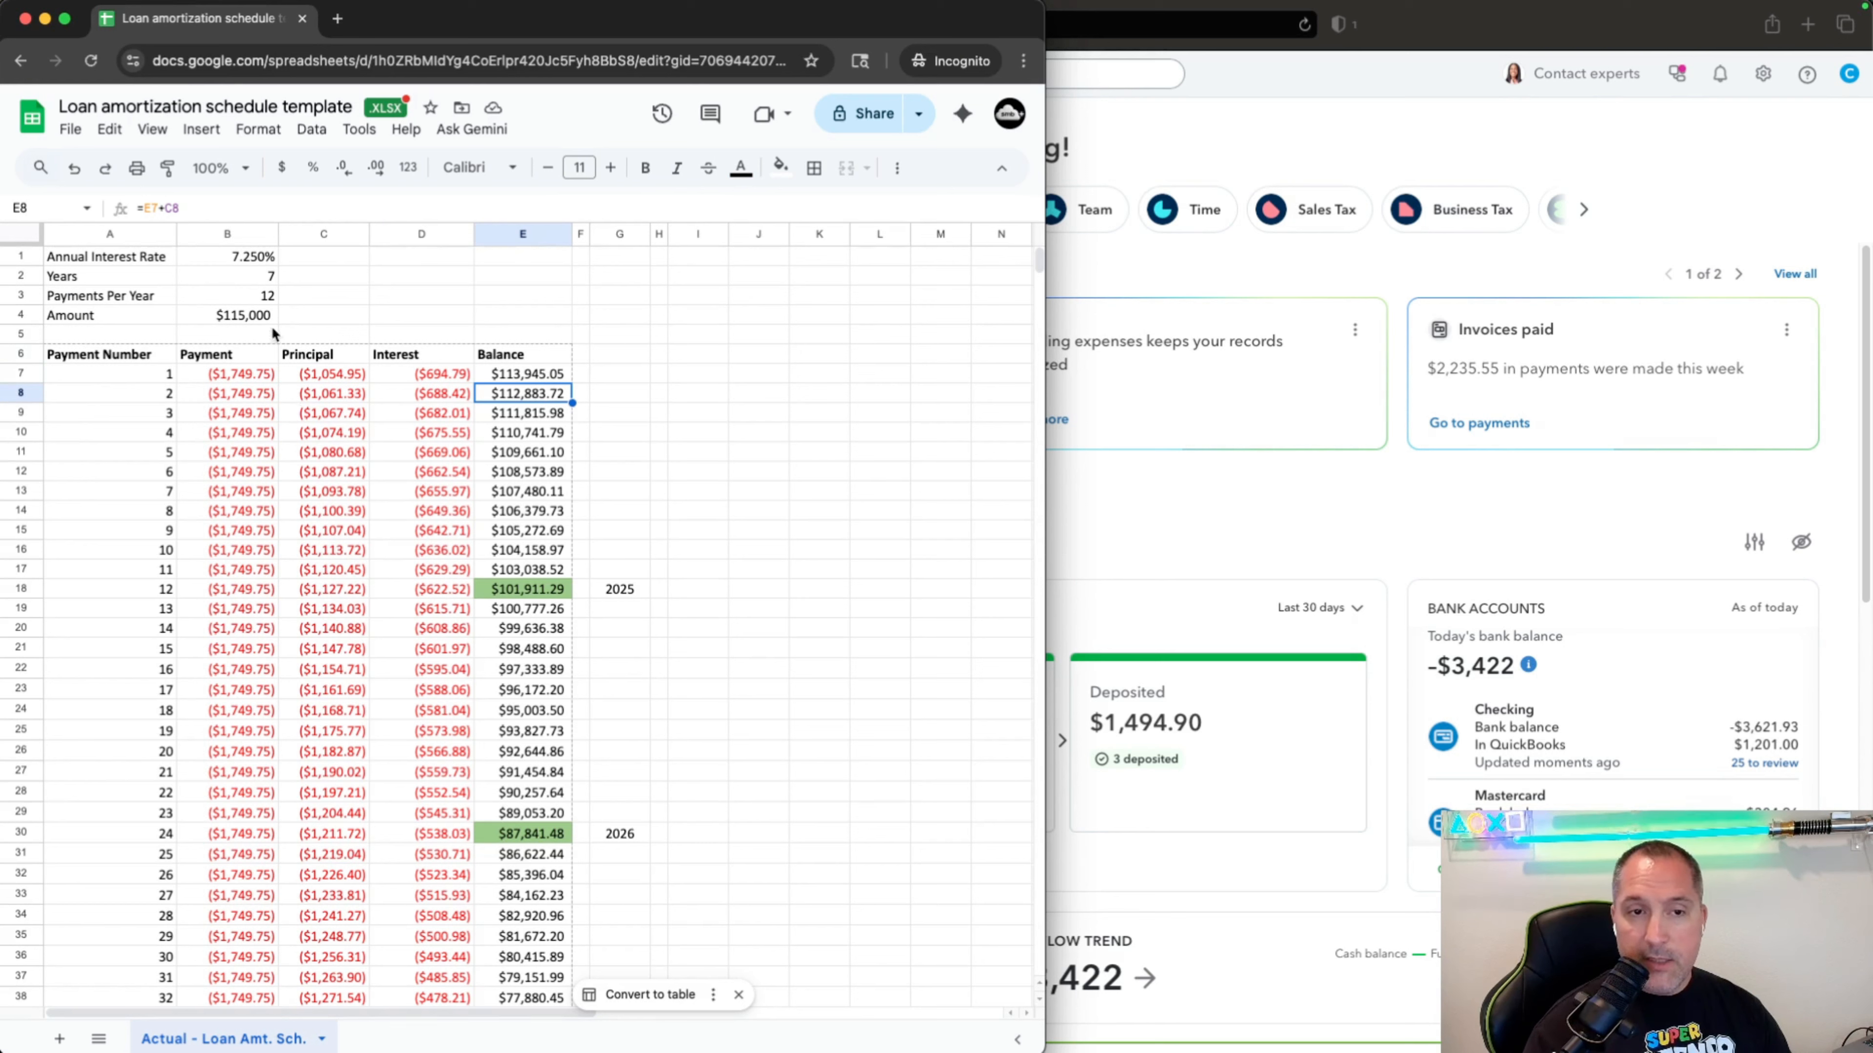
click(254, 257)
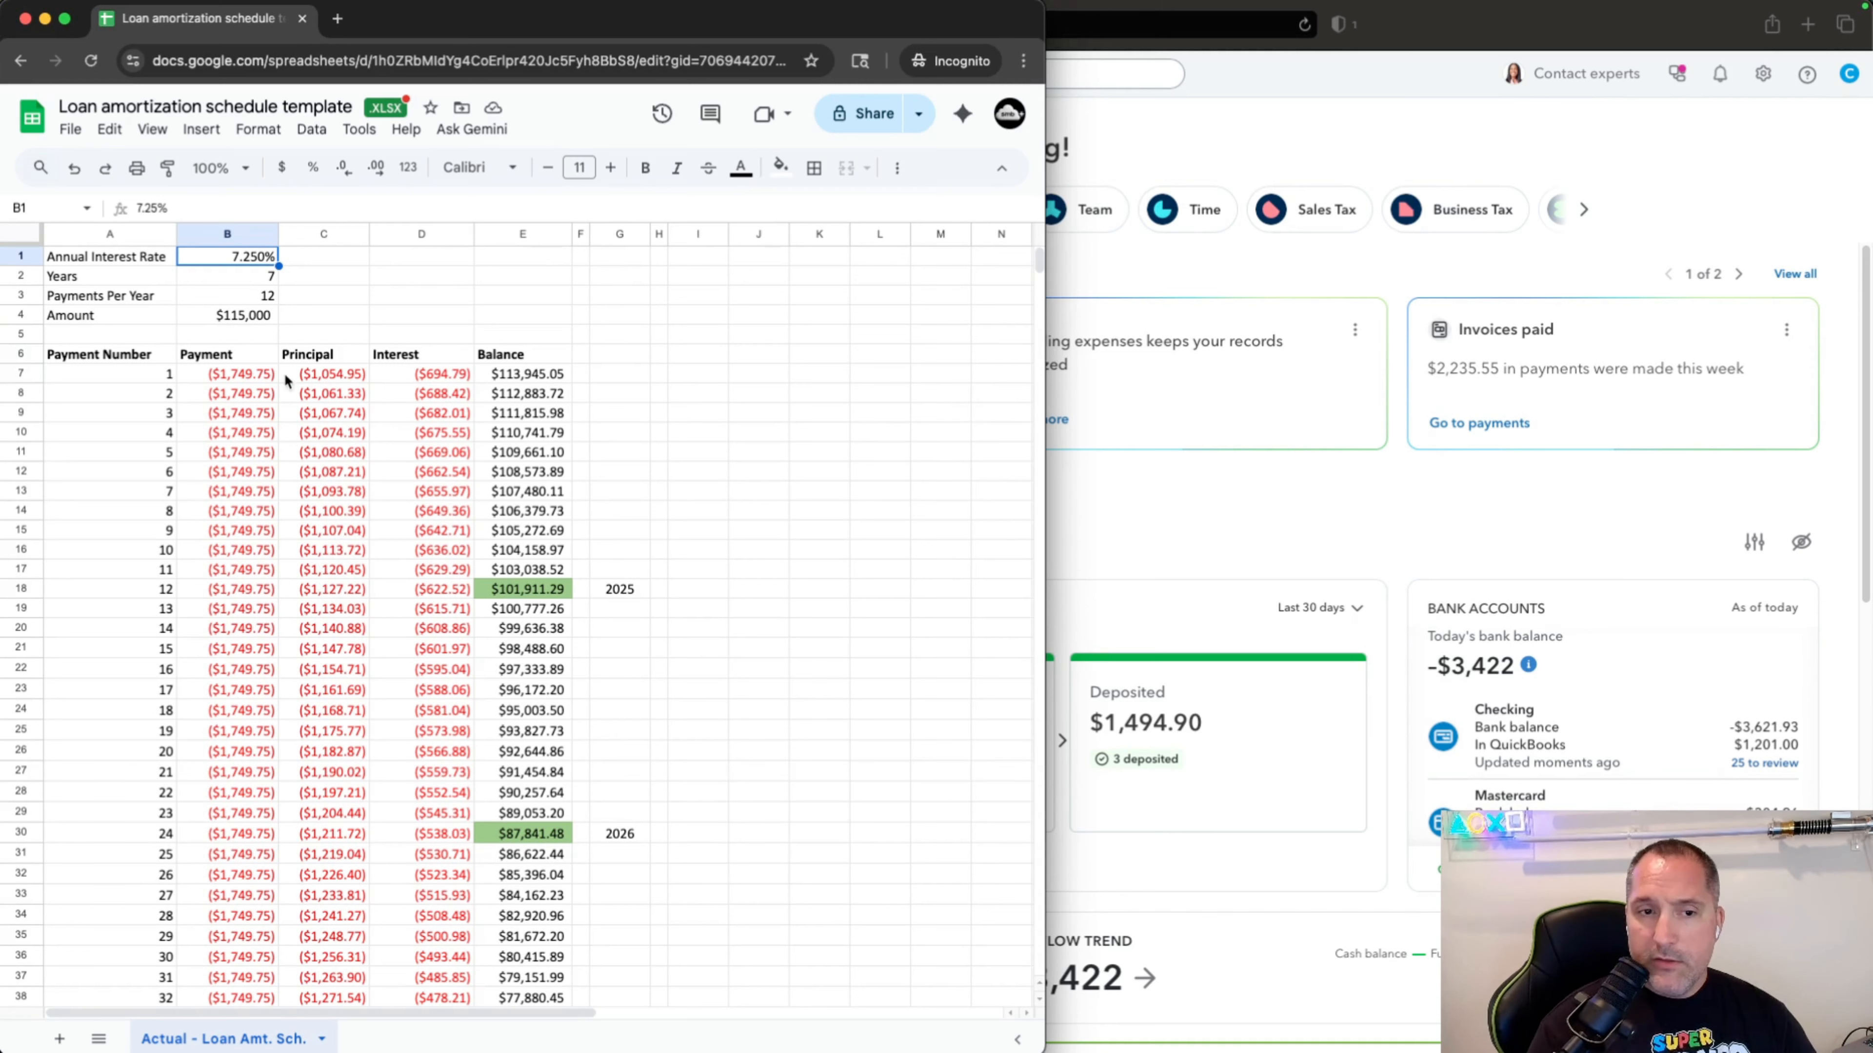
click(140, 375)
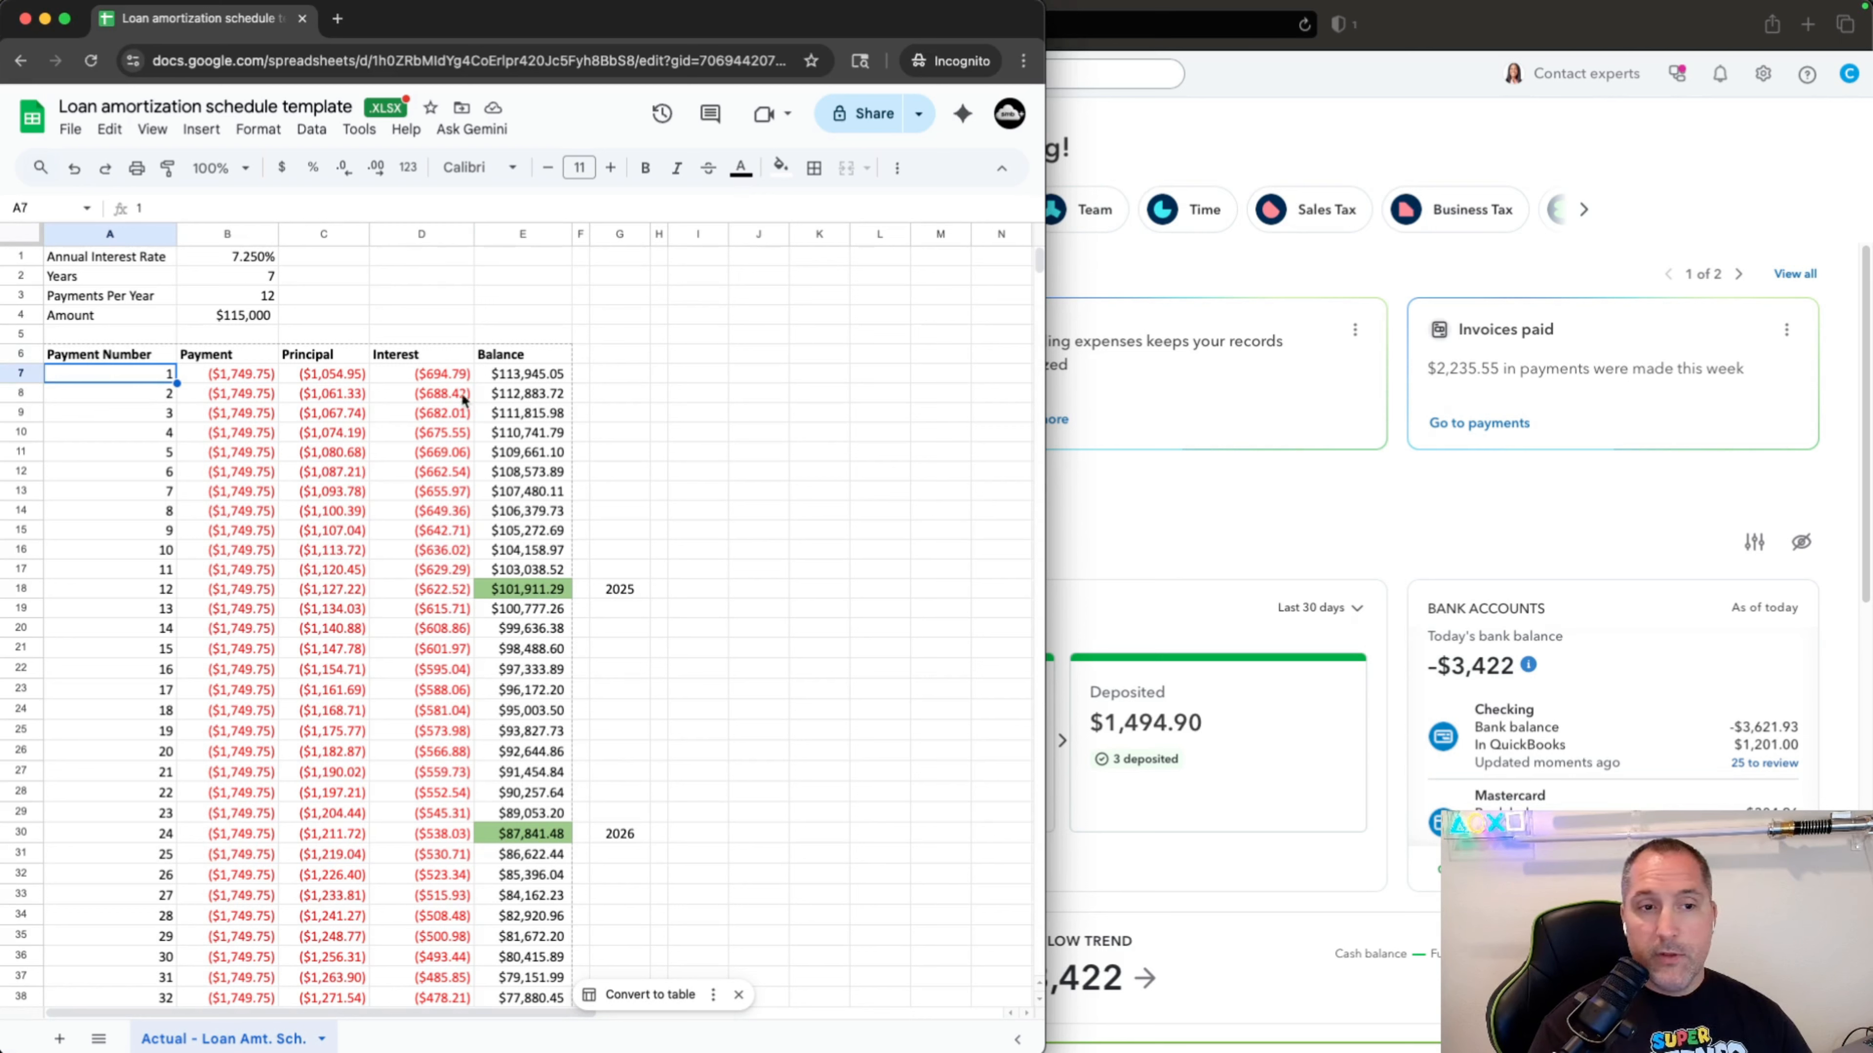
Set the loan amount in B4 to 1000 to see the schedule recalculate.
click(243, 316)
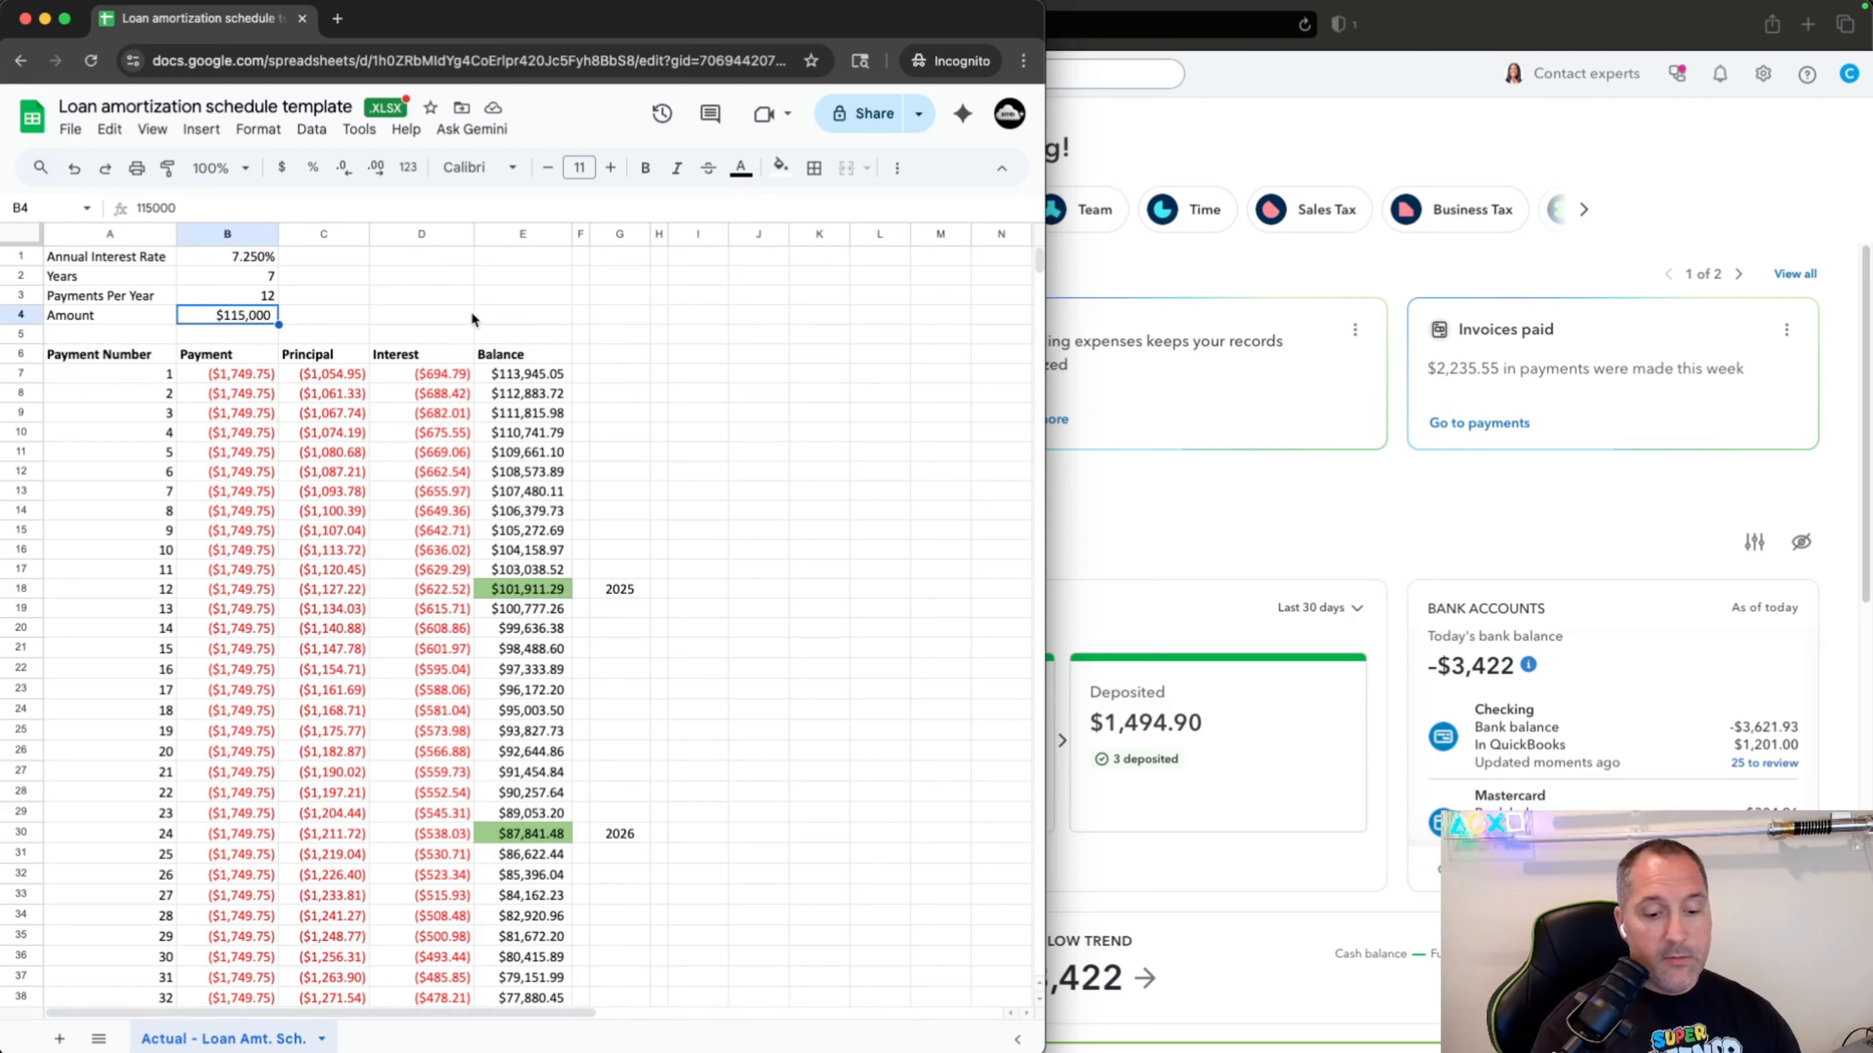
text(1000)
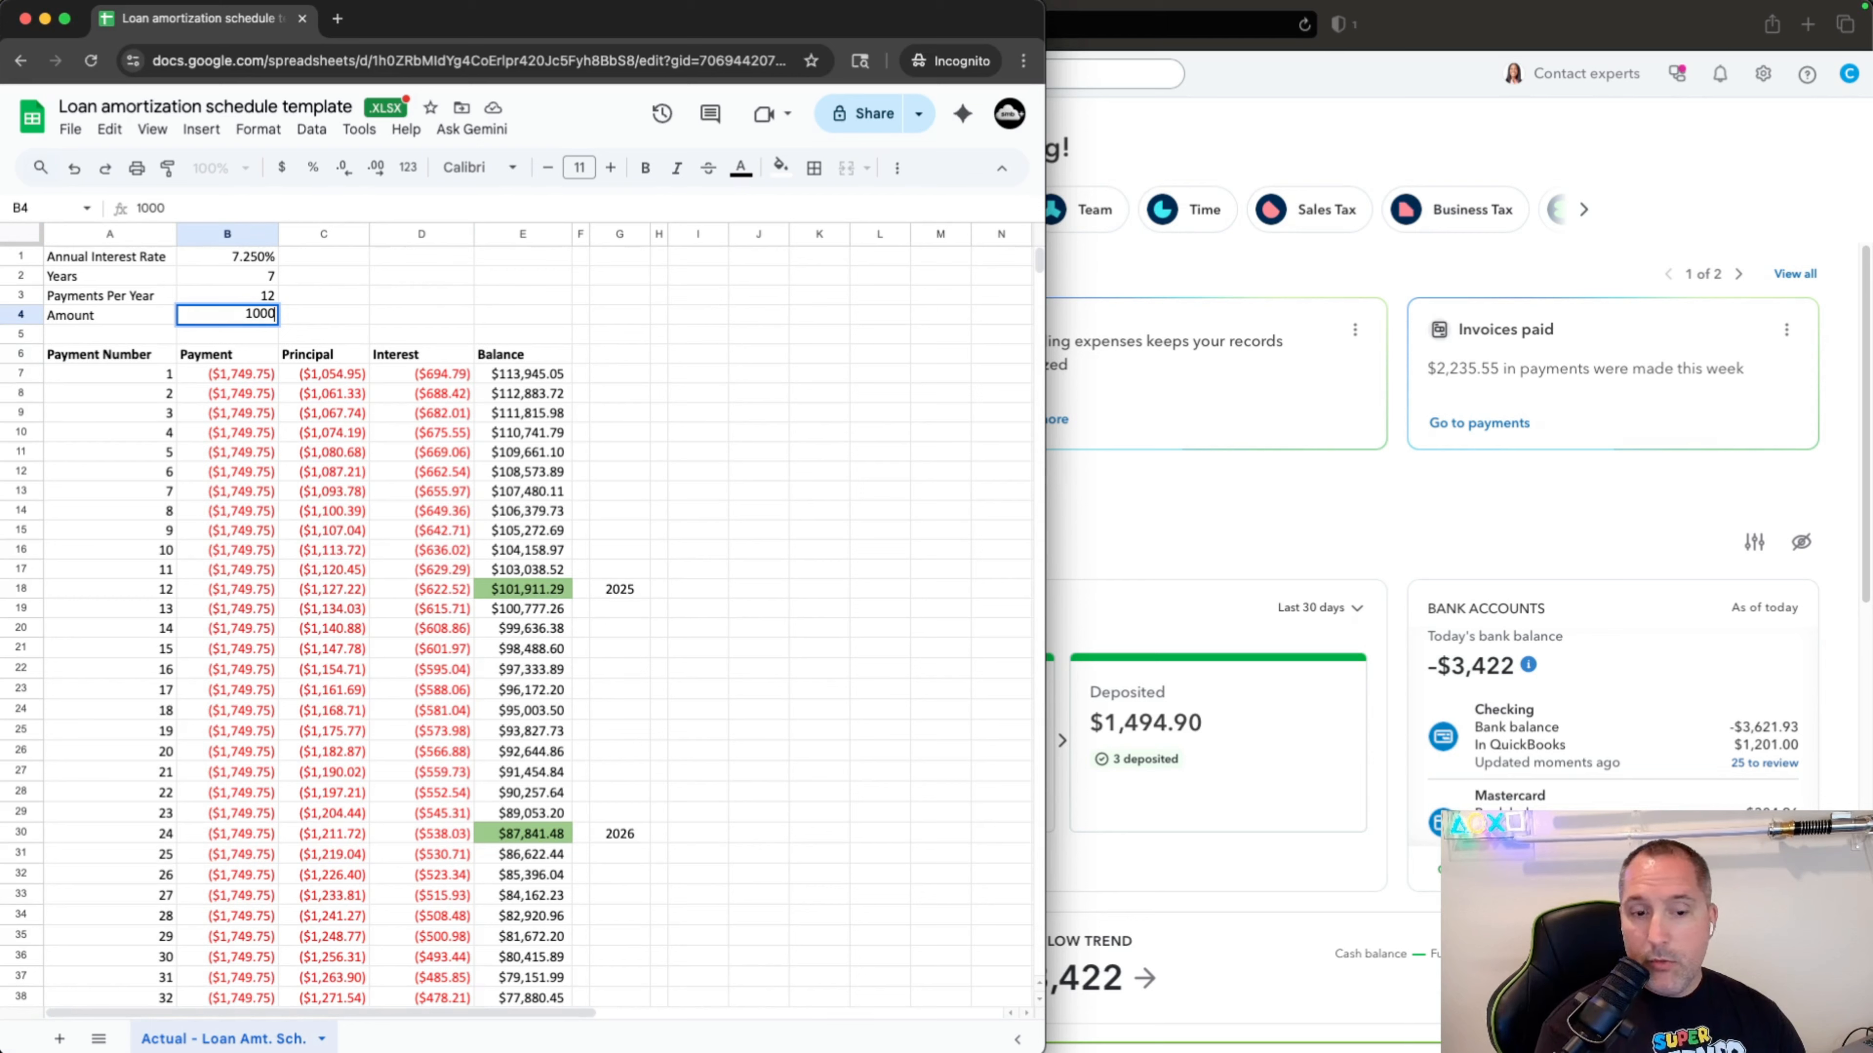
key(Return)
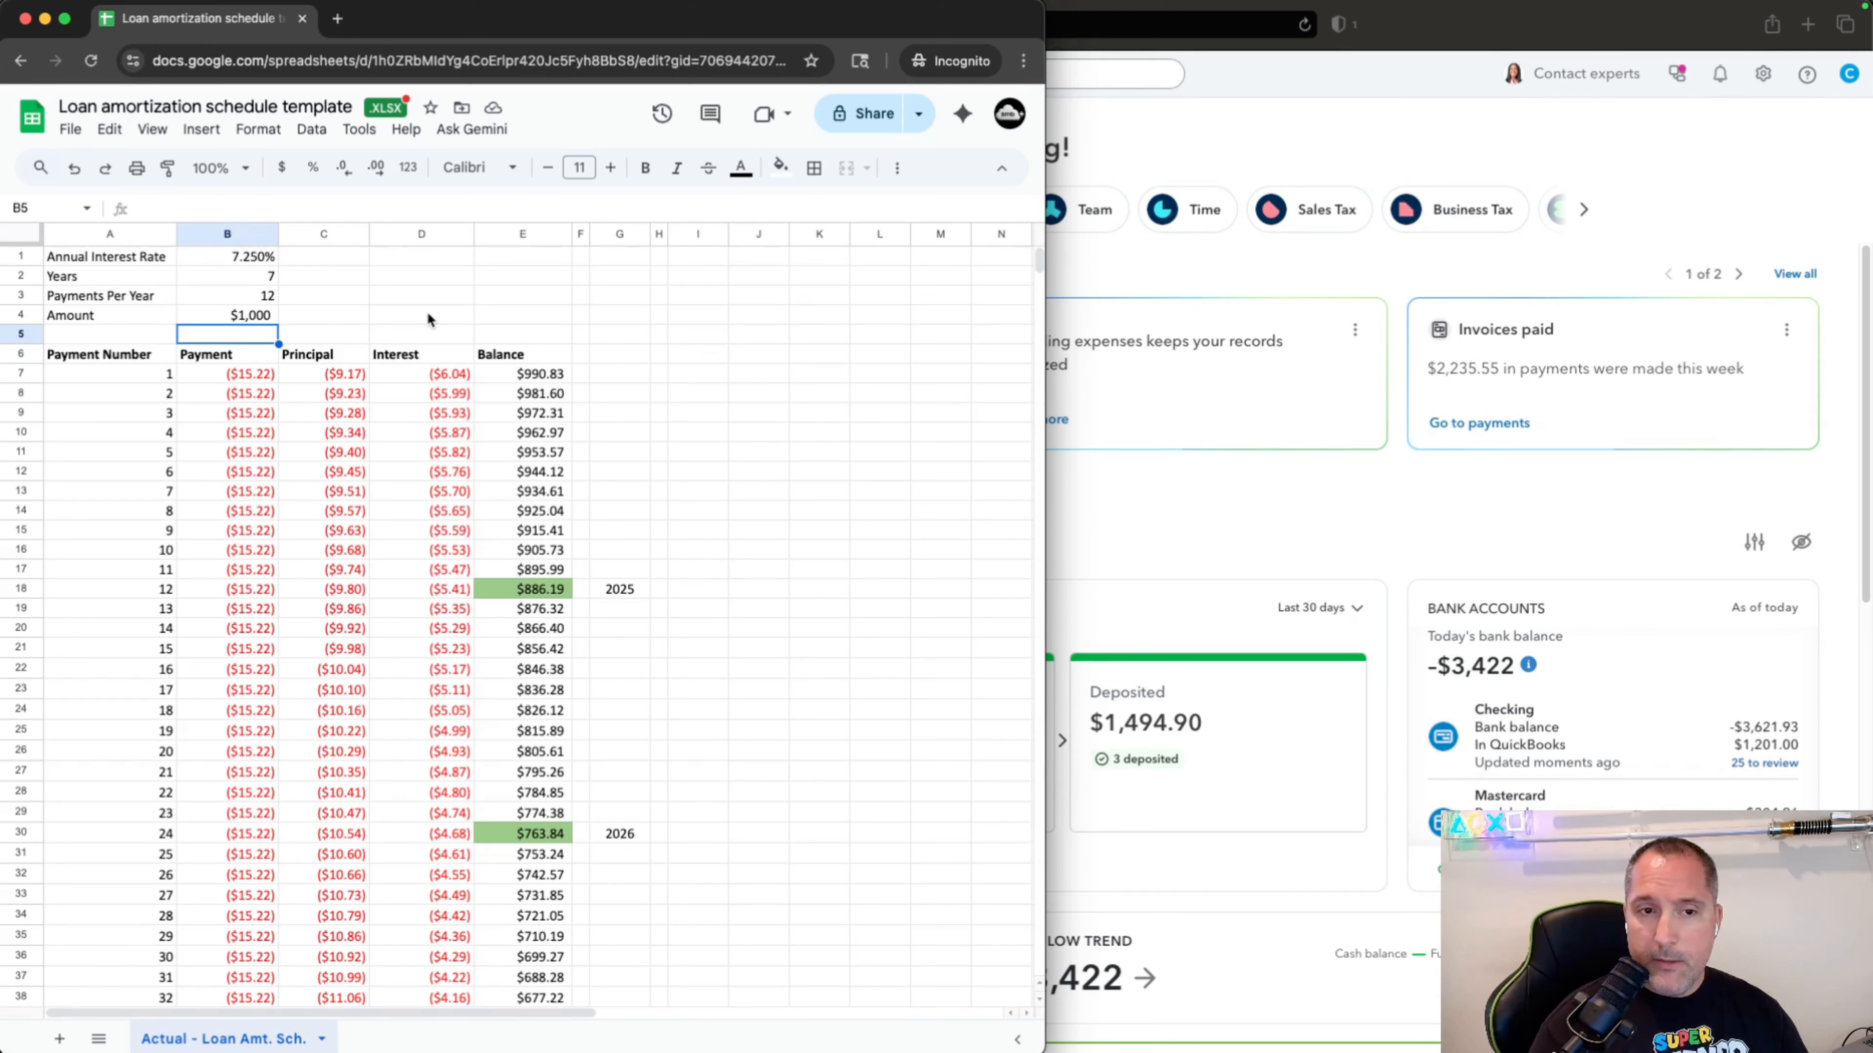
Set the loan amount in B4 back to 115,000.
click(246, 313)
text(115)
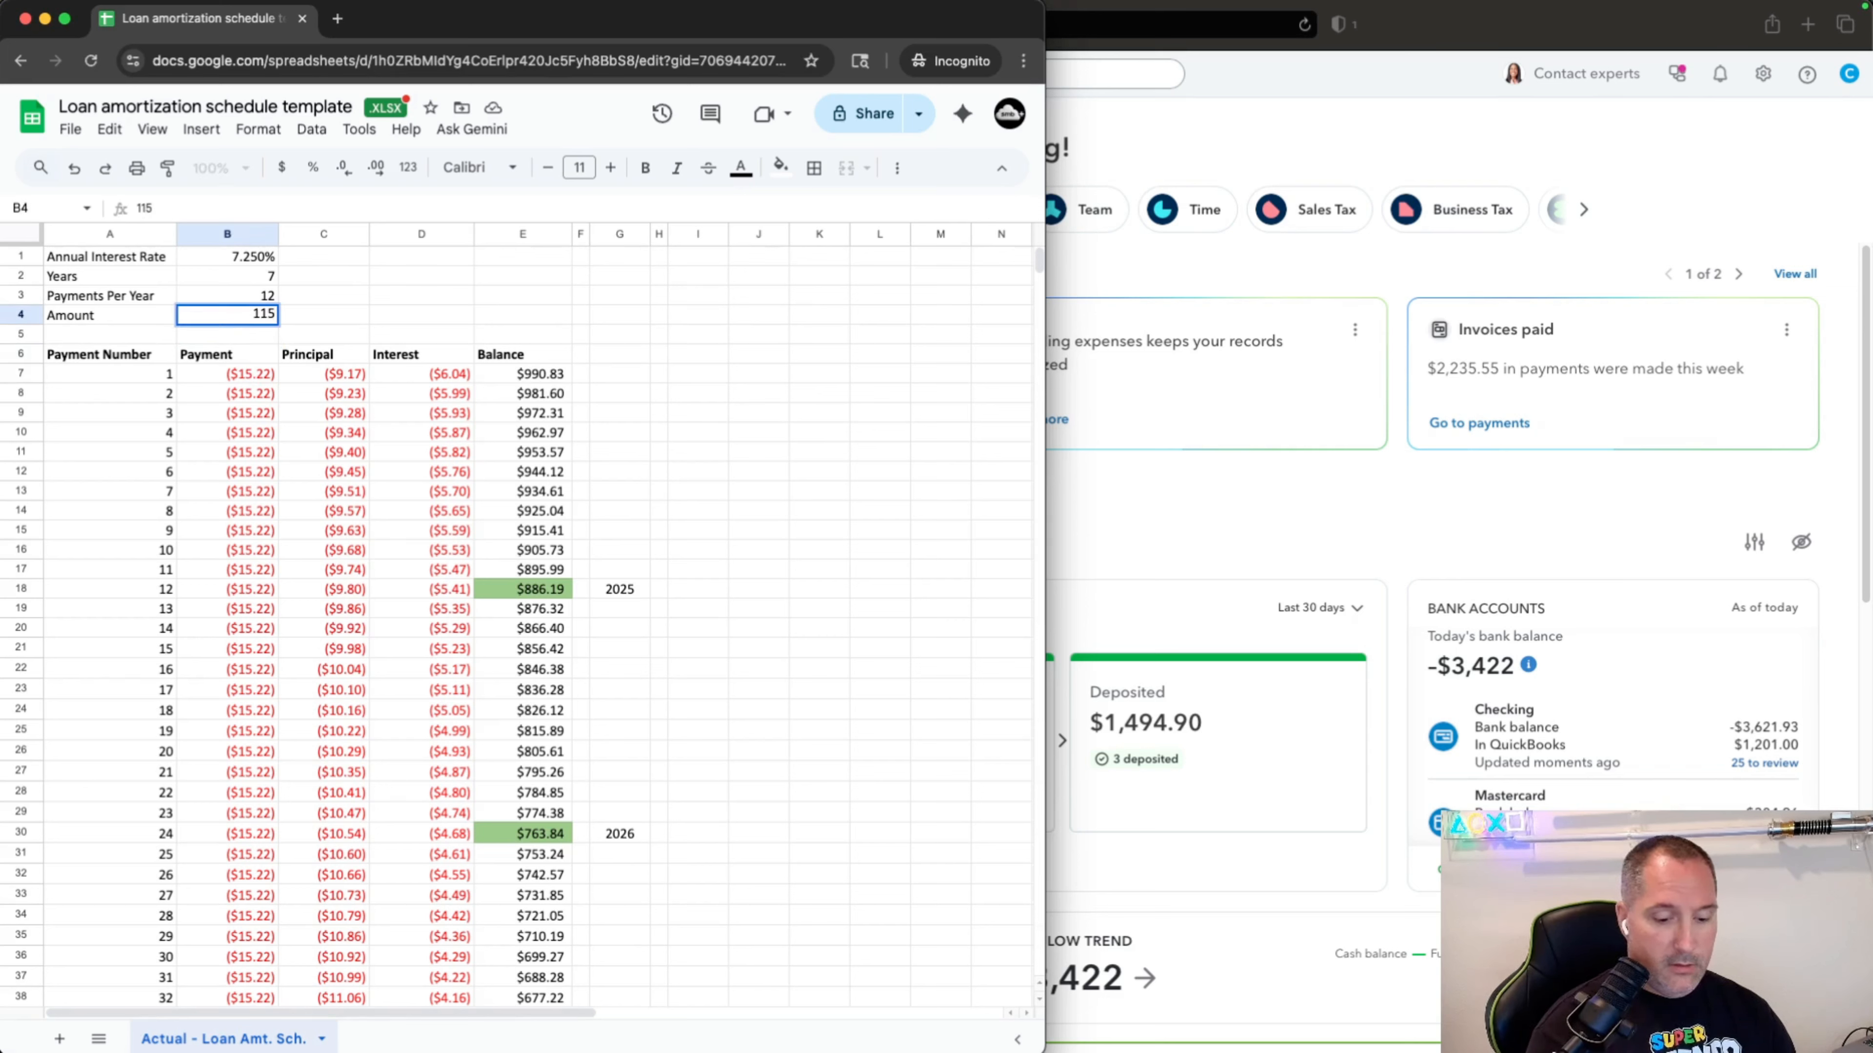
text(,000)
key(Return)
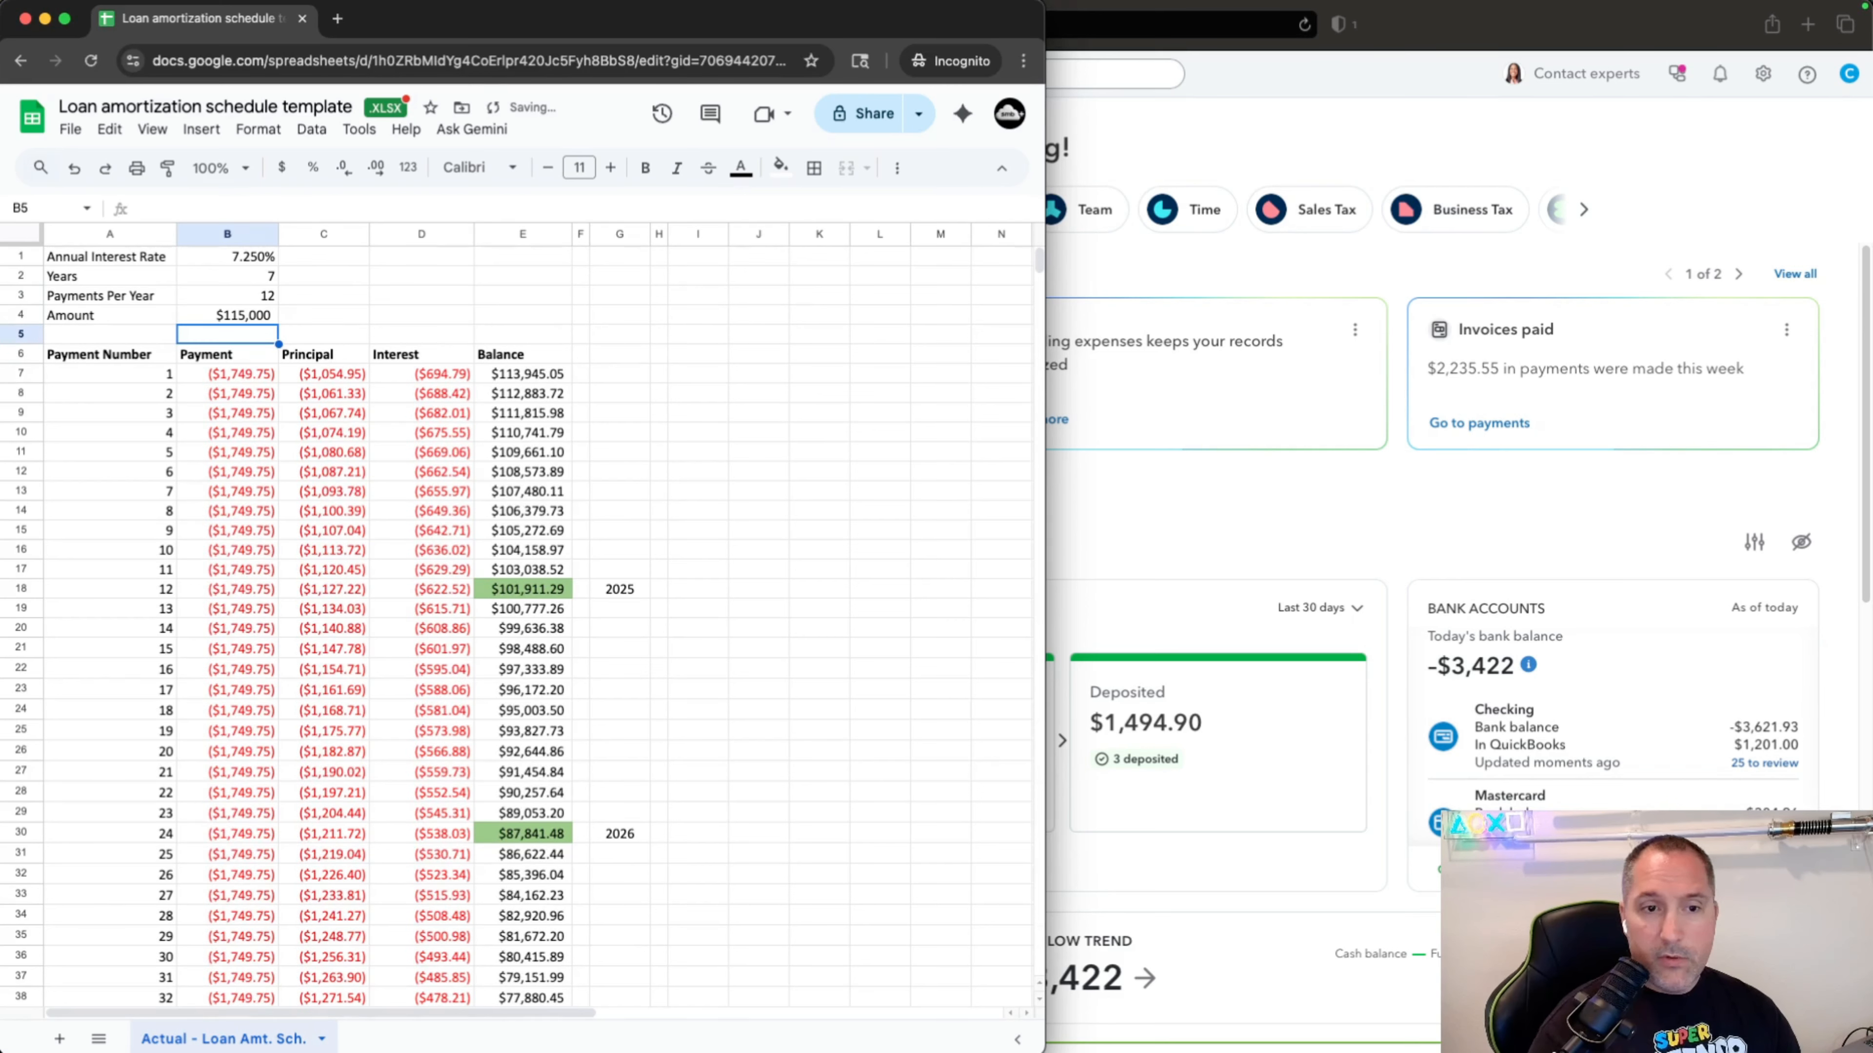
Step through payment numbers 1 to 12 one by one and look at the interest of payment 12.
click(112, 376)
click(122, 392)
click(132, 414)
click(140, 435)
click(137, 453)
click(141, 472)
click(148, 491)
click(152, 511)
click(156, 531)
click(159, 550)
click(150, 573)
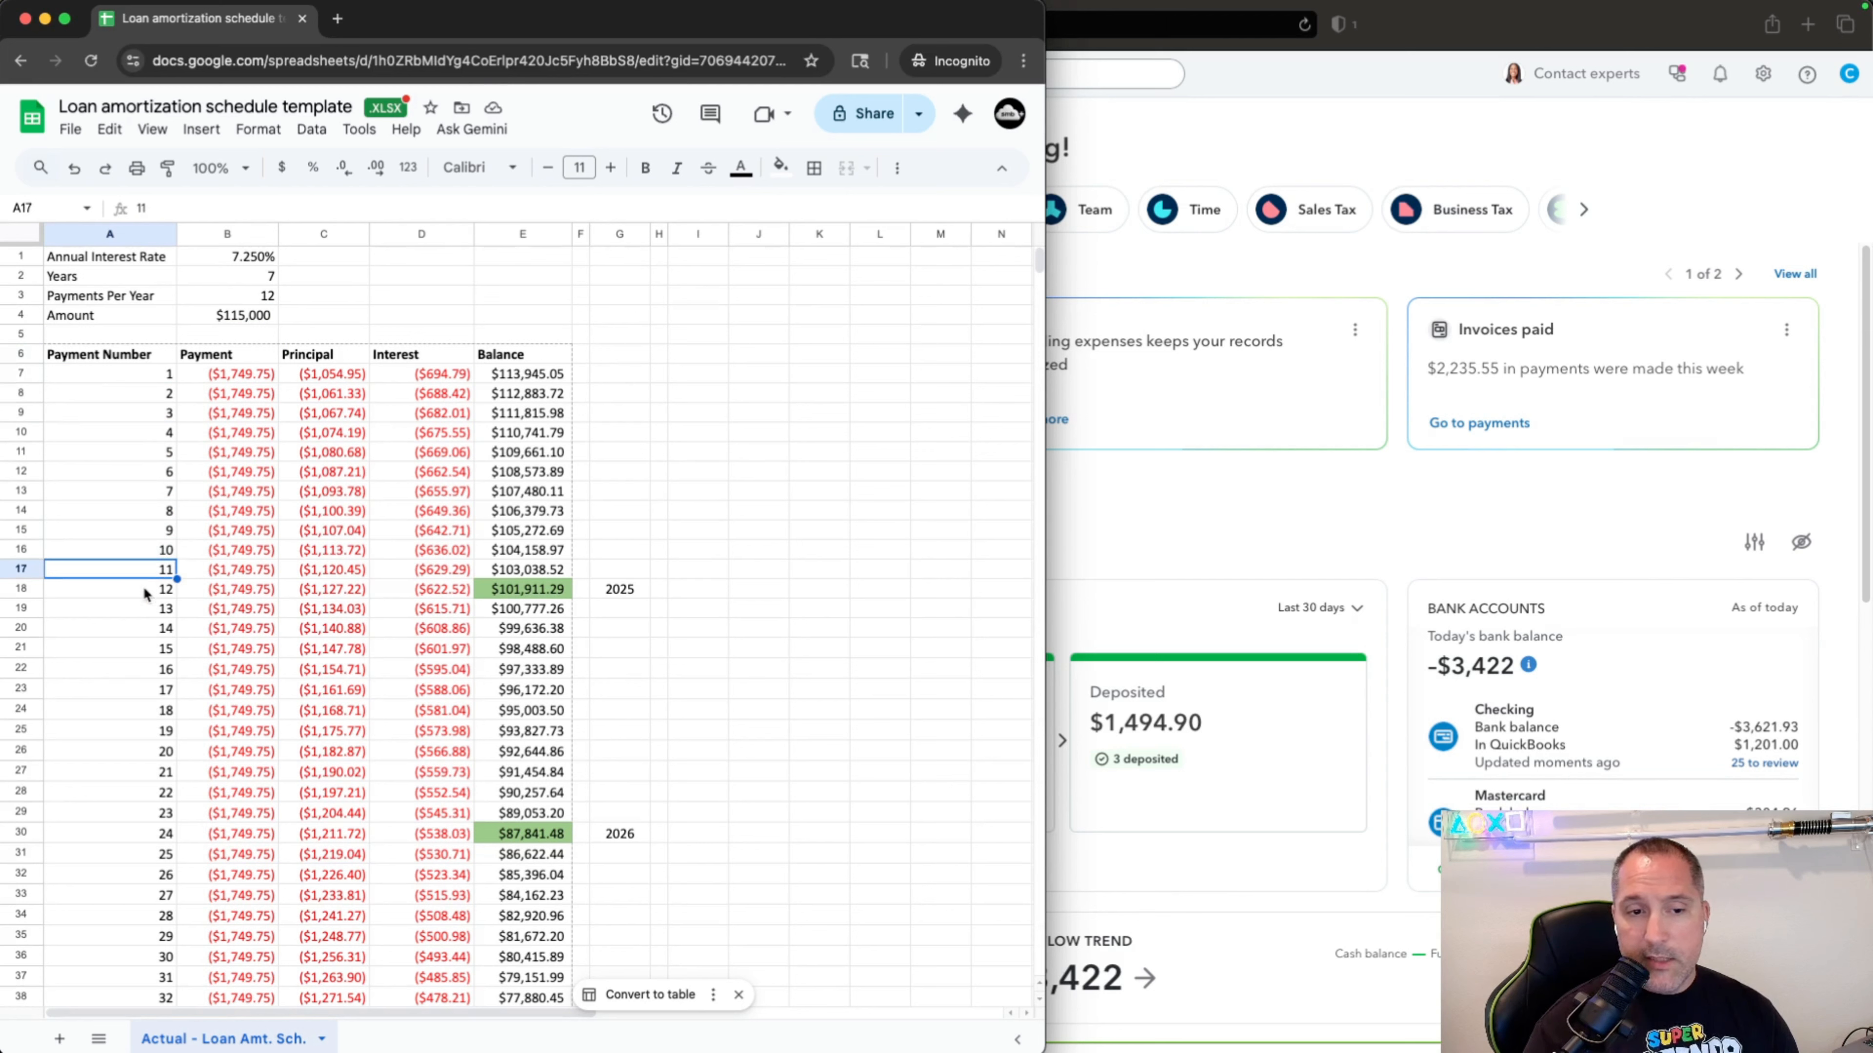
click(144, 590)
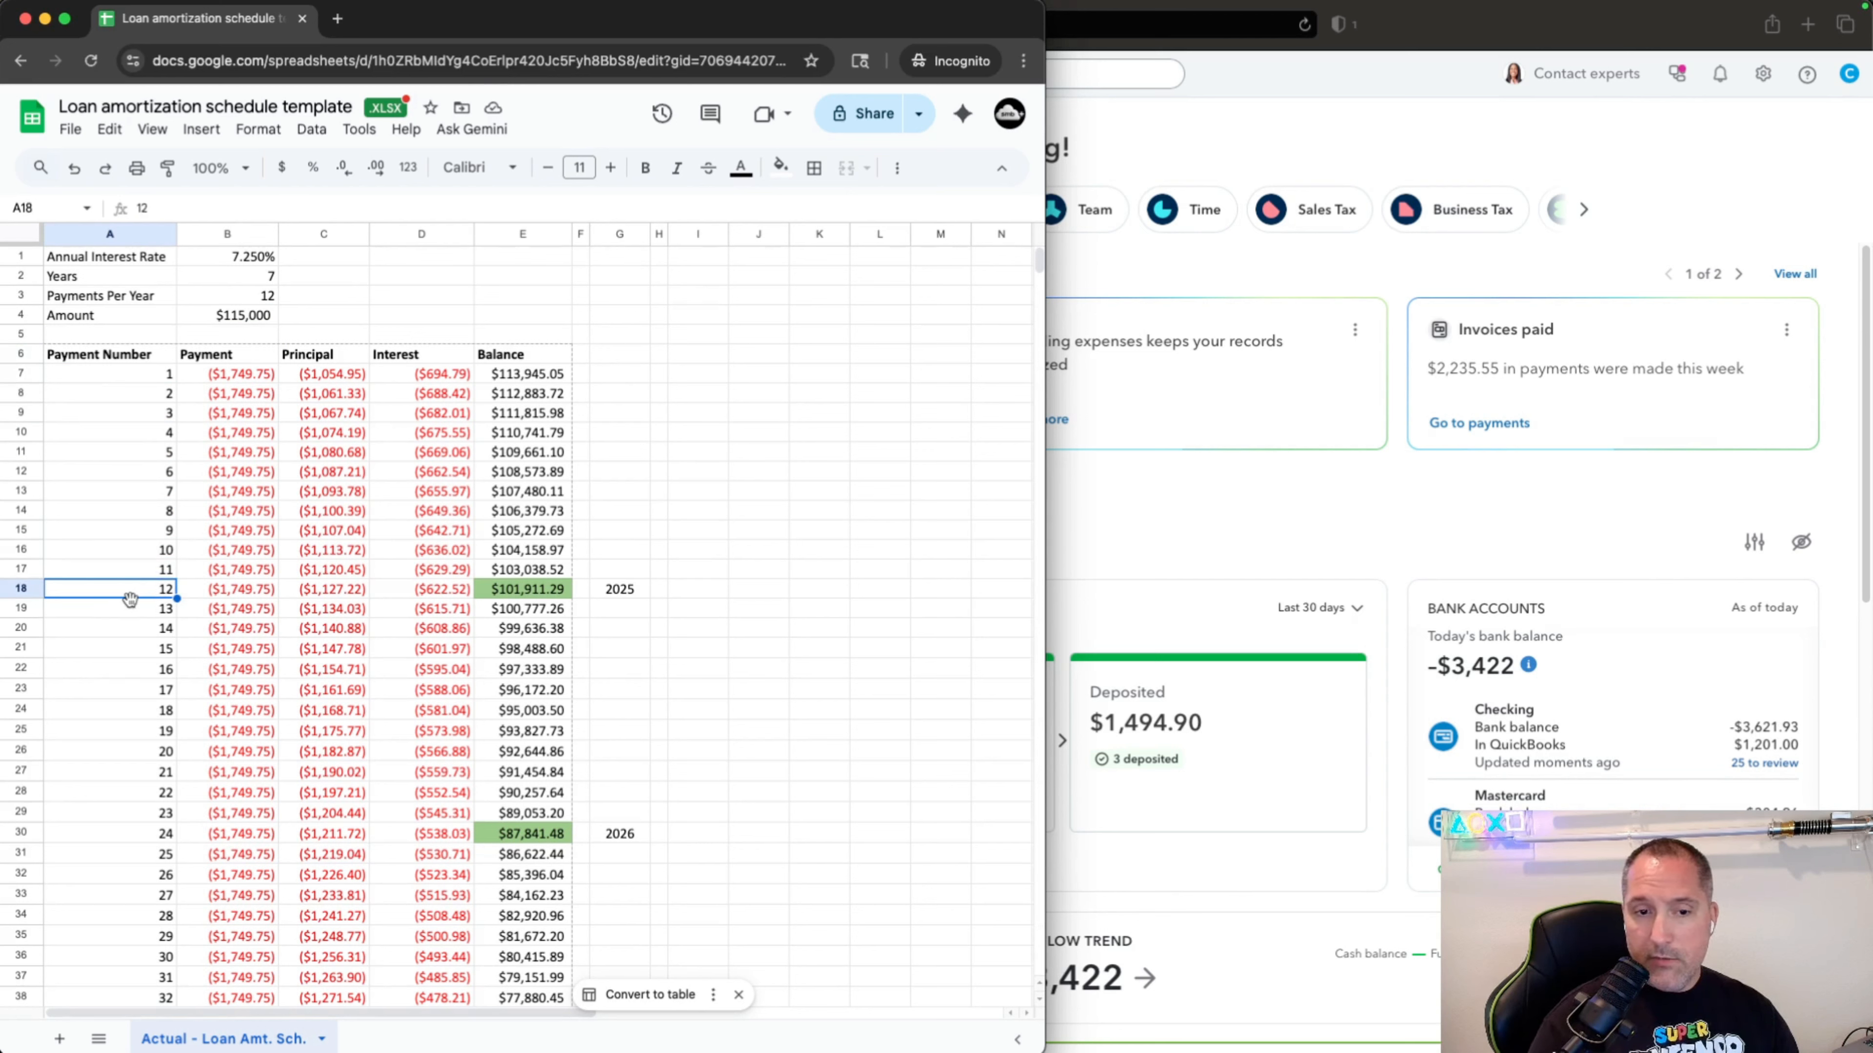
click(437, 590)
Total the interest of payments 1 to 12 in cell L18 with =SUM(D7:D18).
click(881, 591)
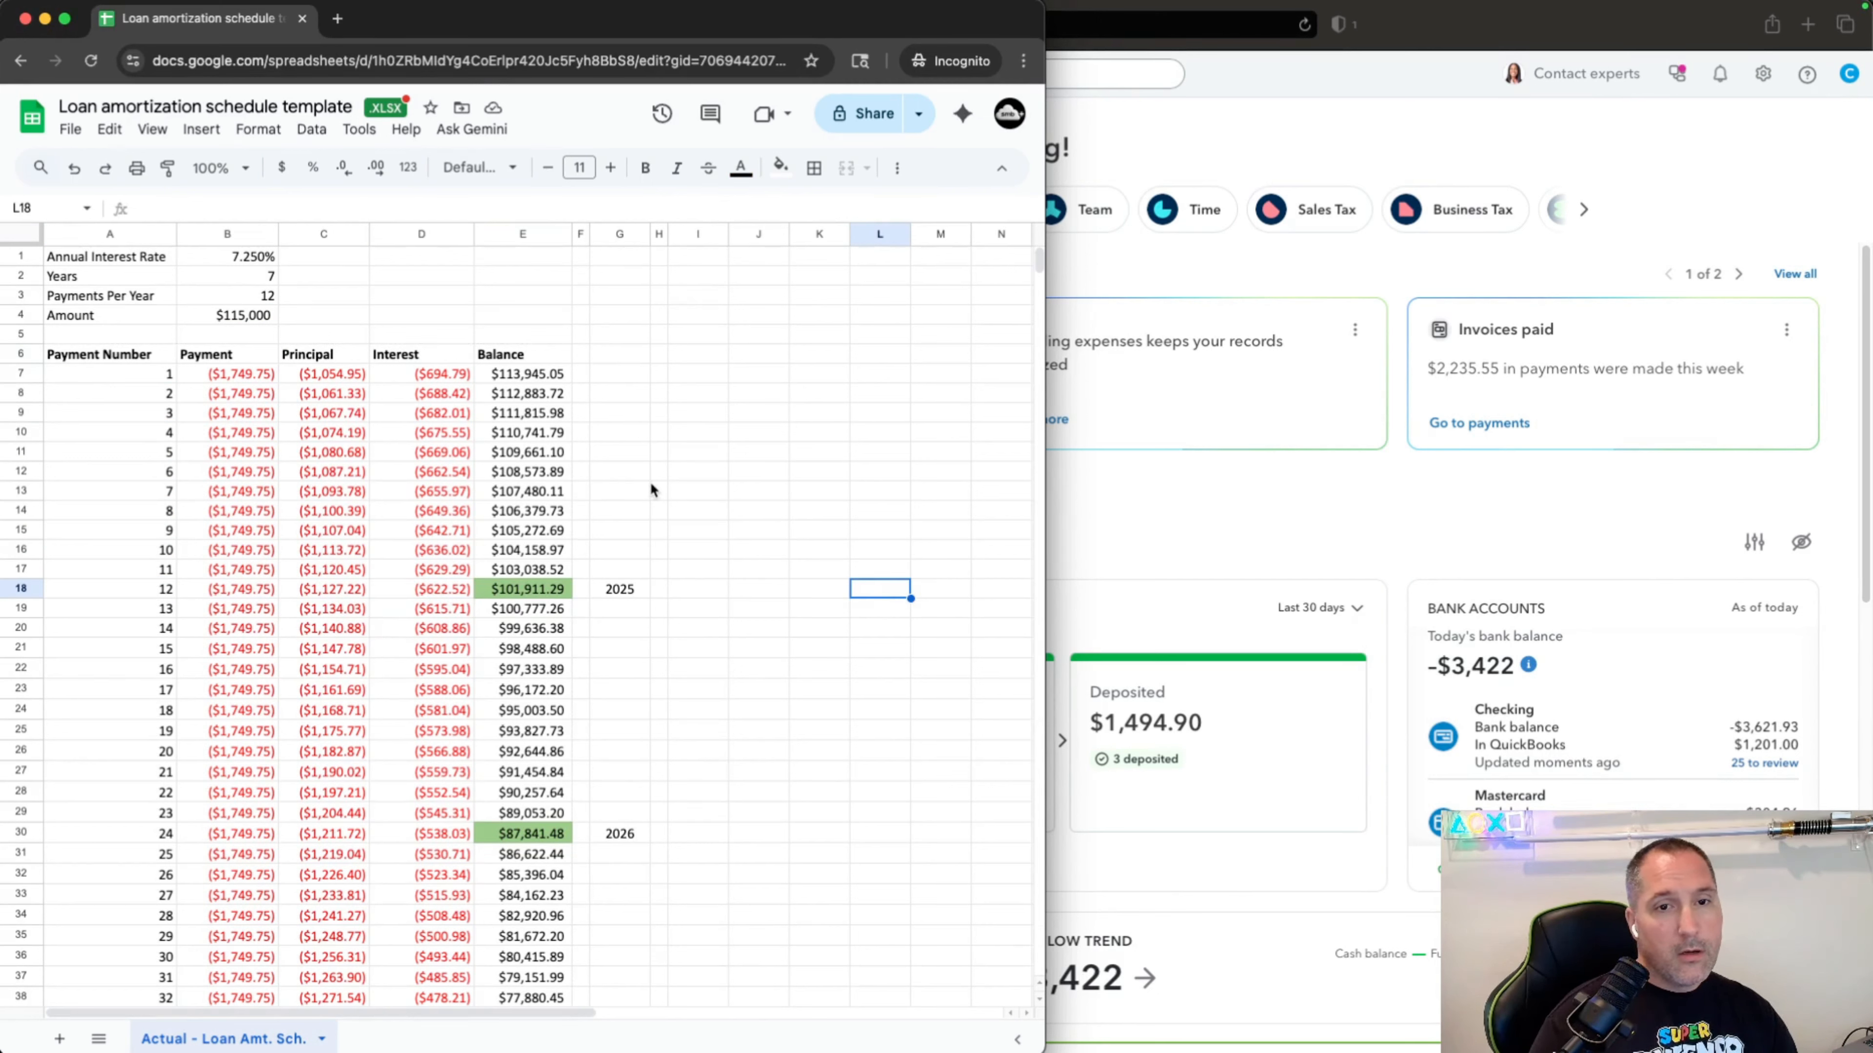
click(887, 172)
click(895, 207)
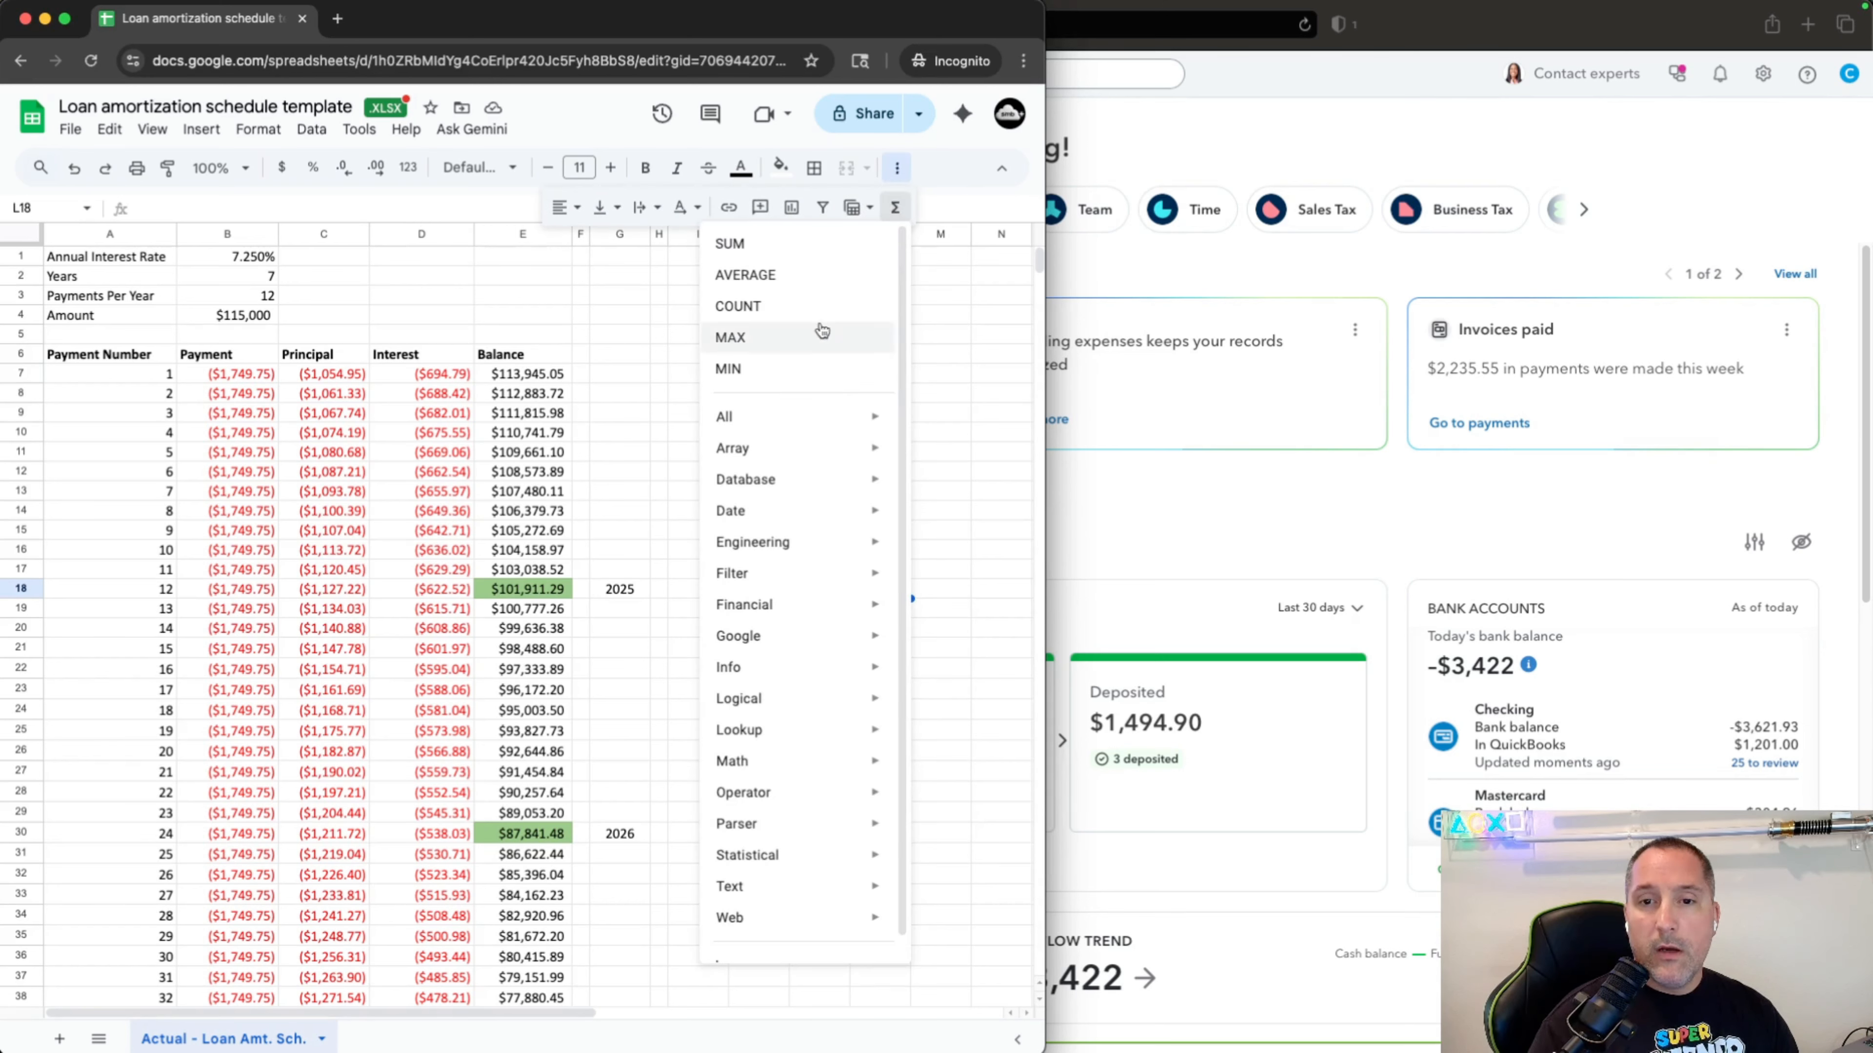
click(790, 247)
drag(435, 374, 442, 588)
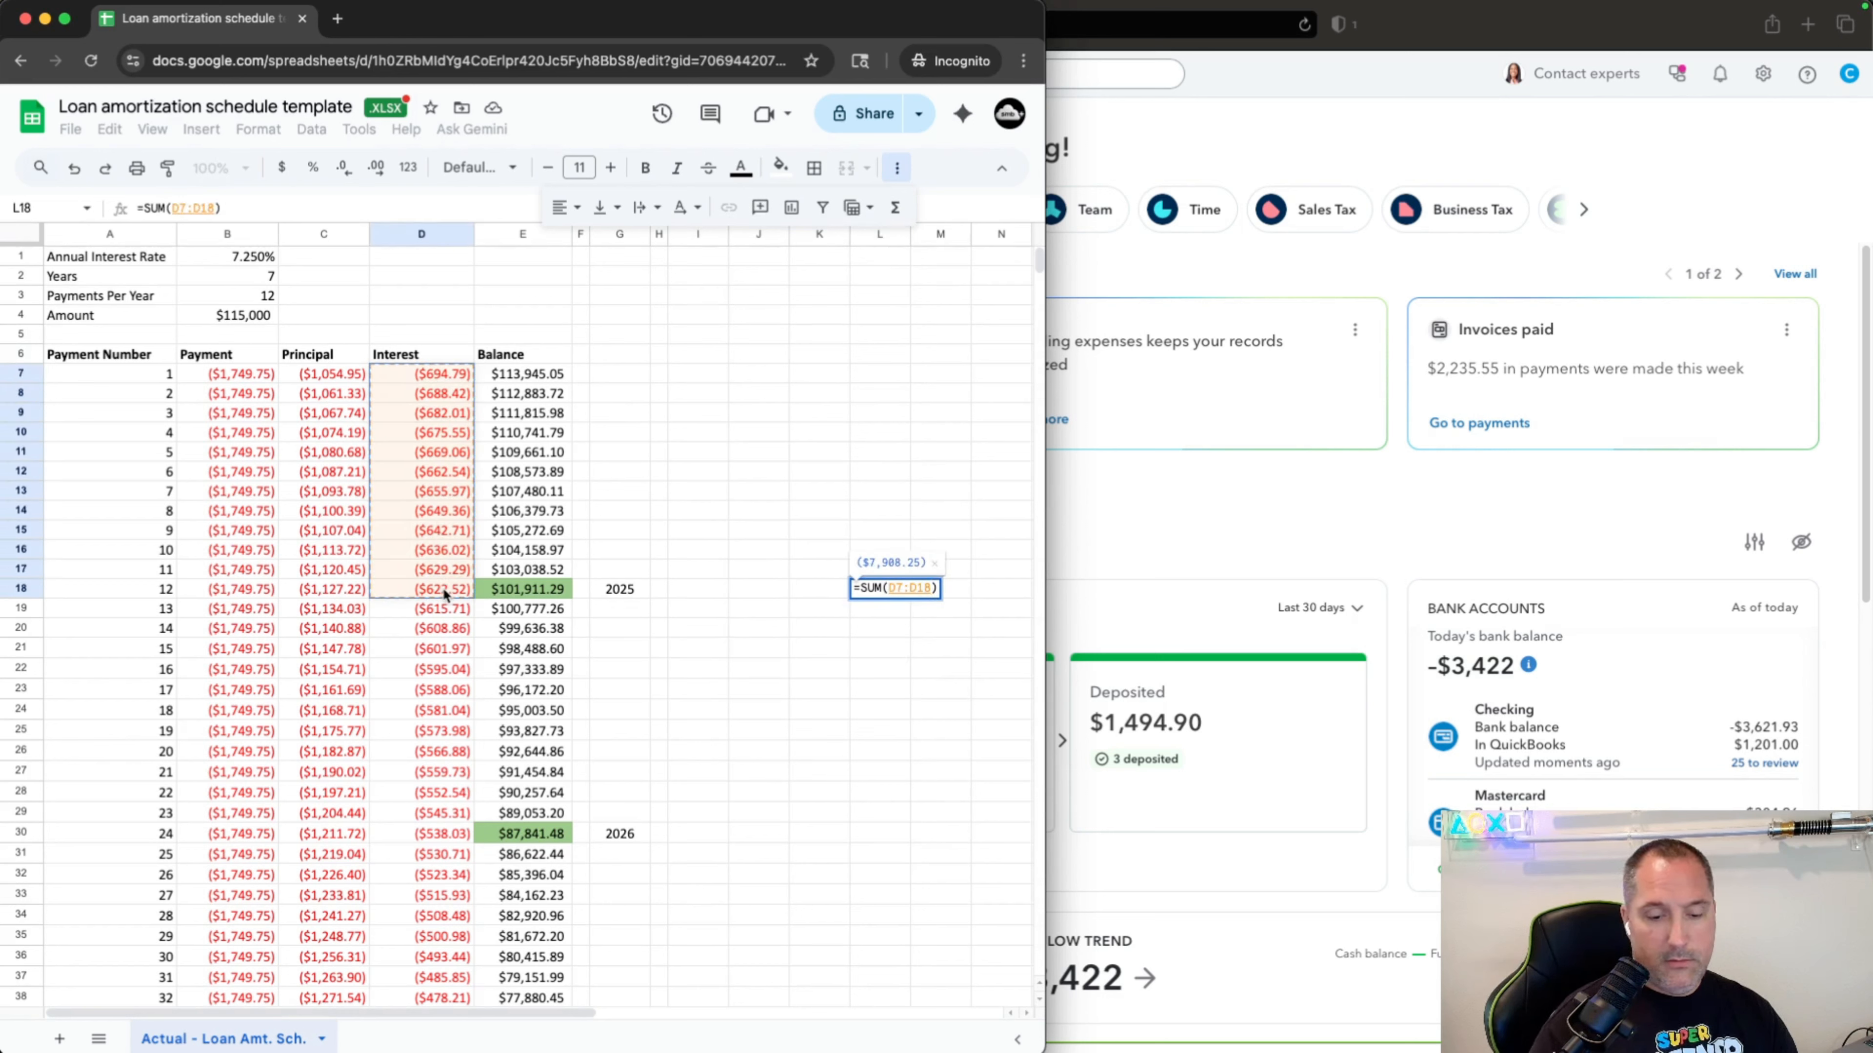
key(Return)
click(778, 594)
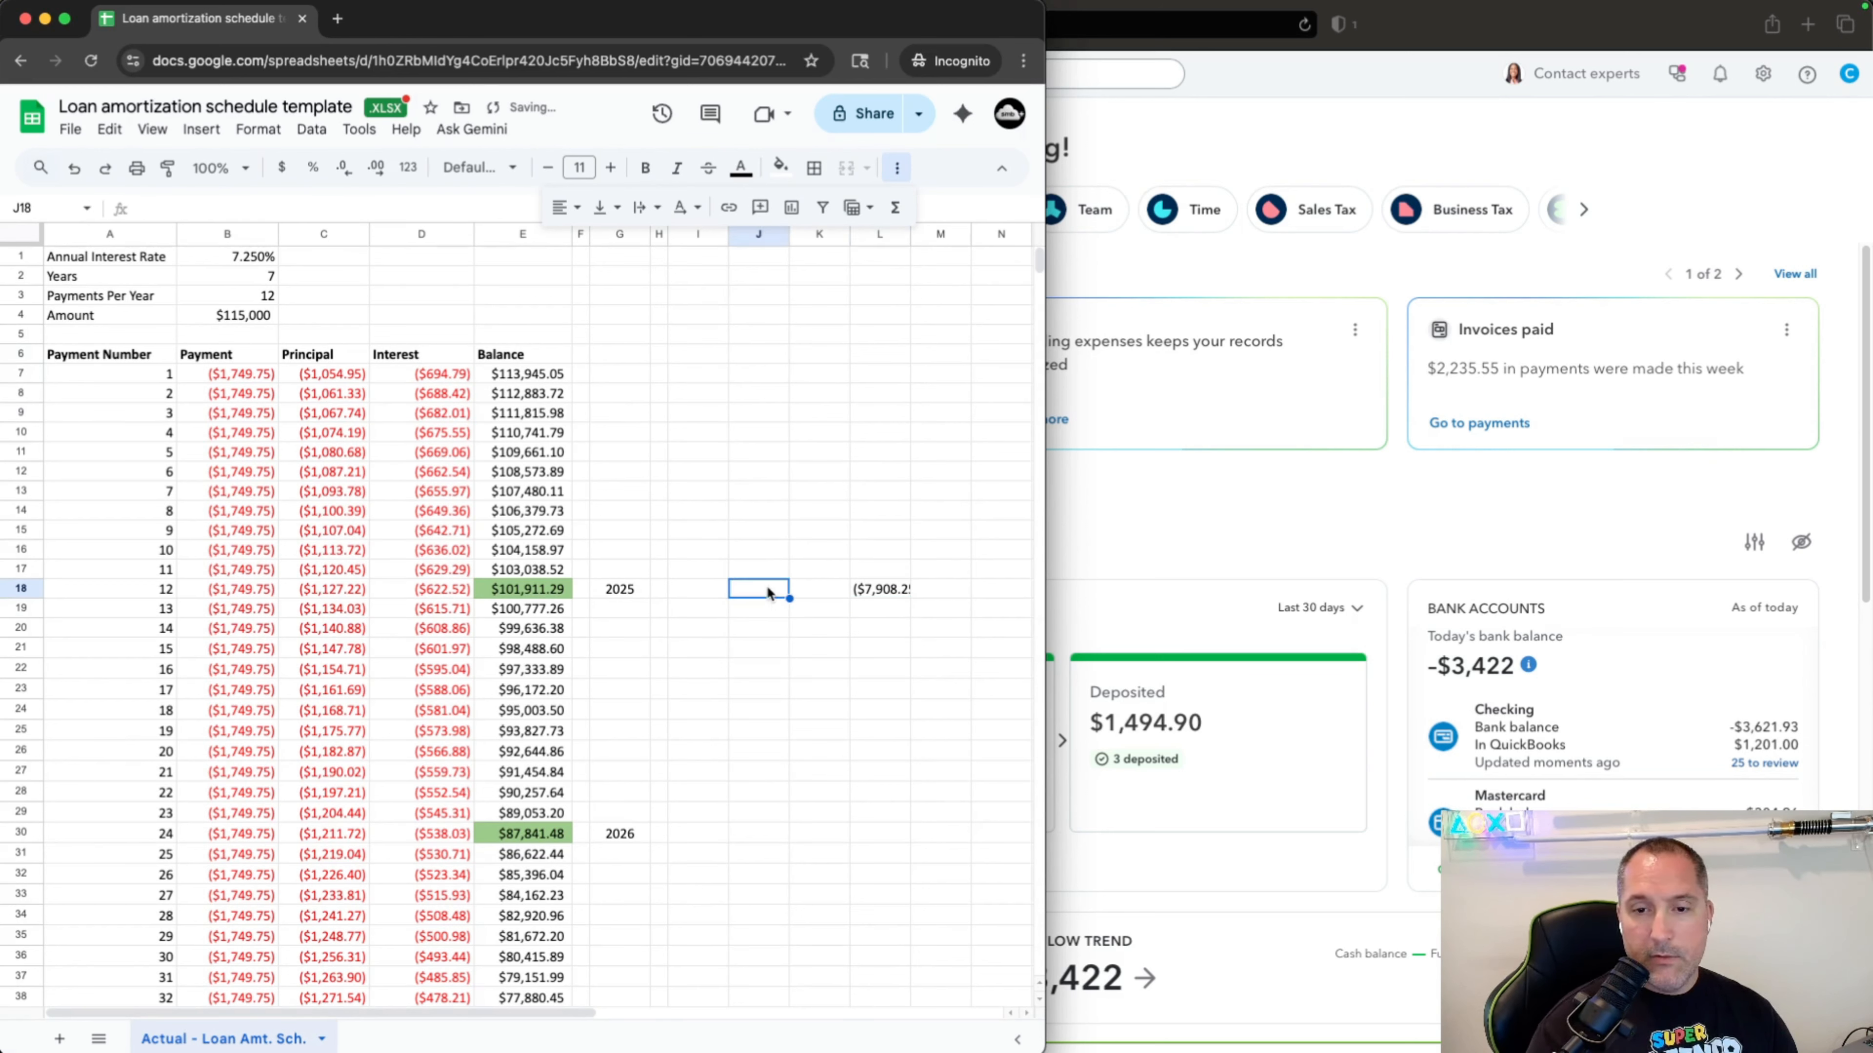
click(901, 208)
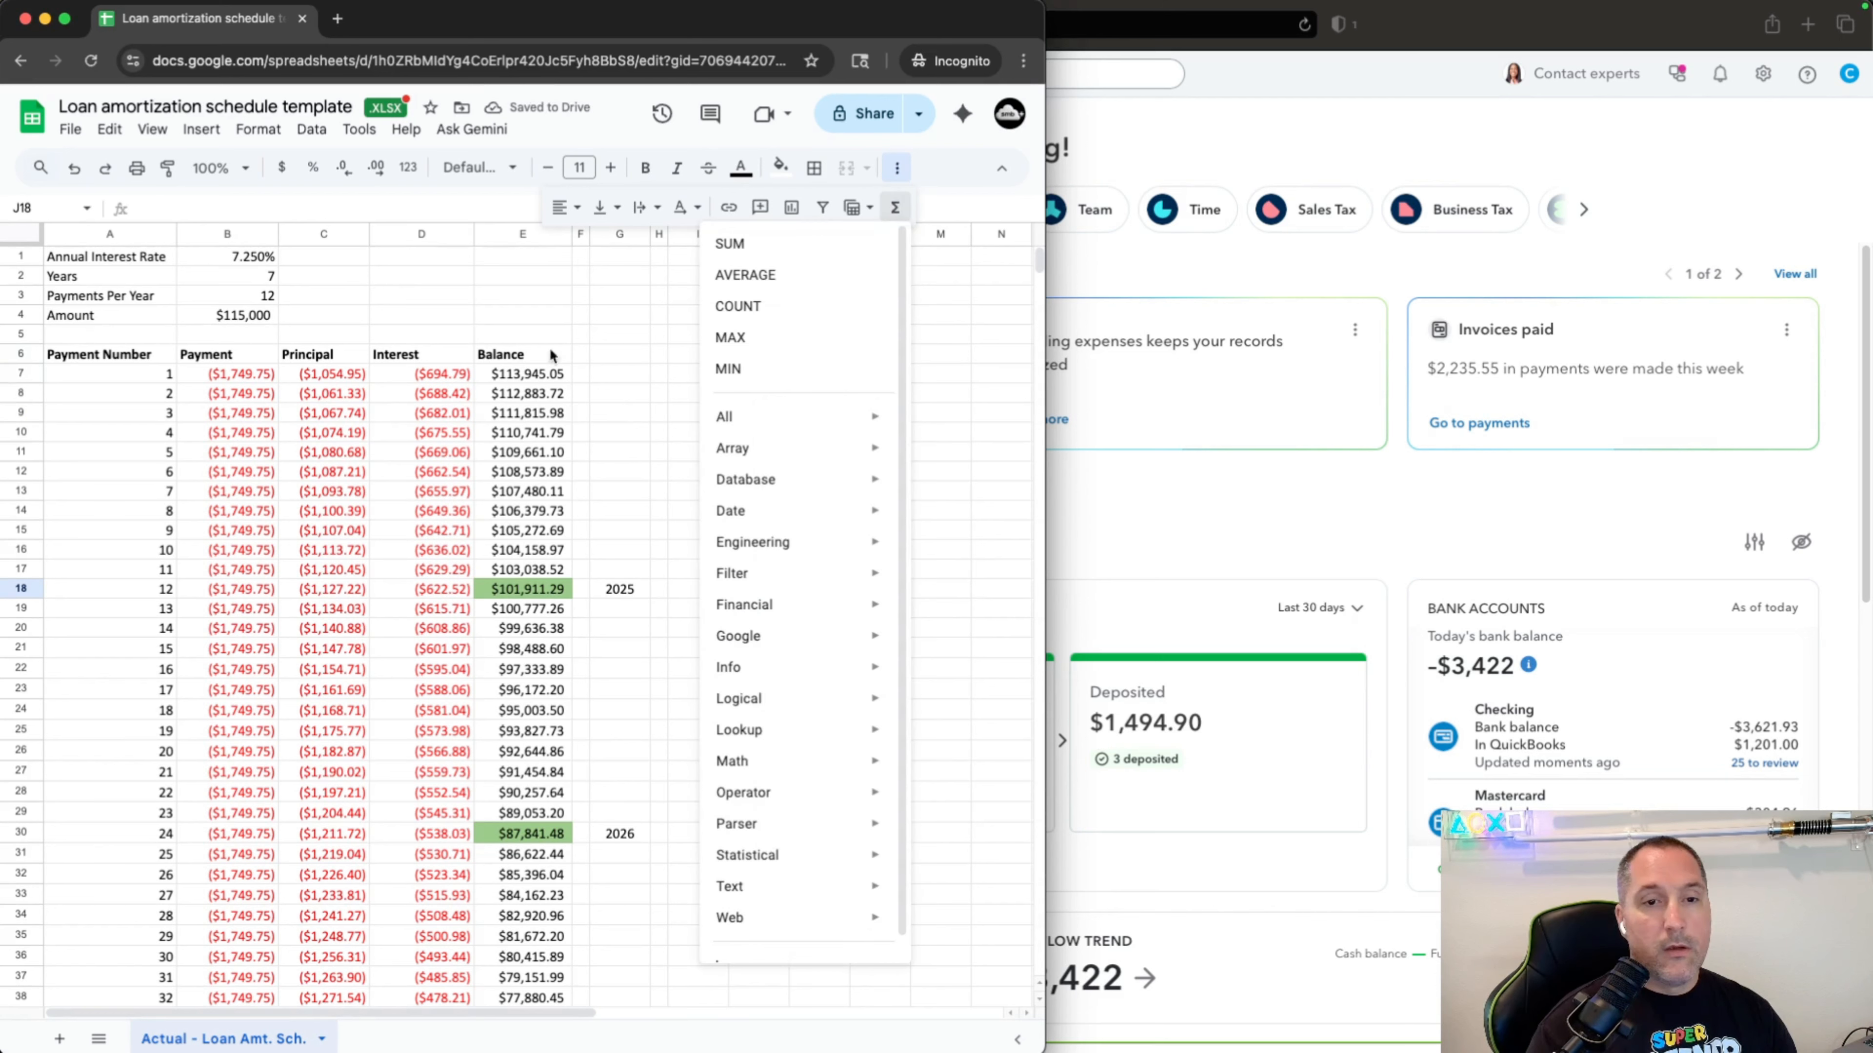
drag(331, 374, 351, 597)
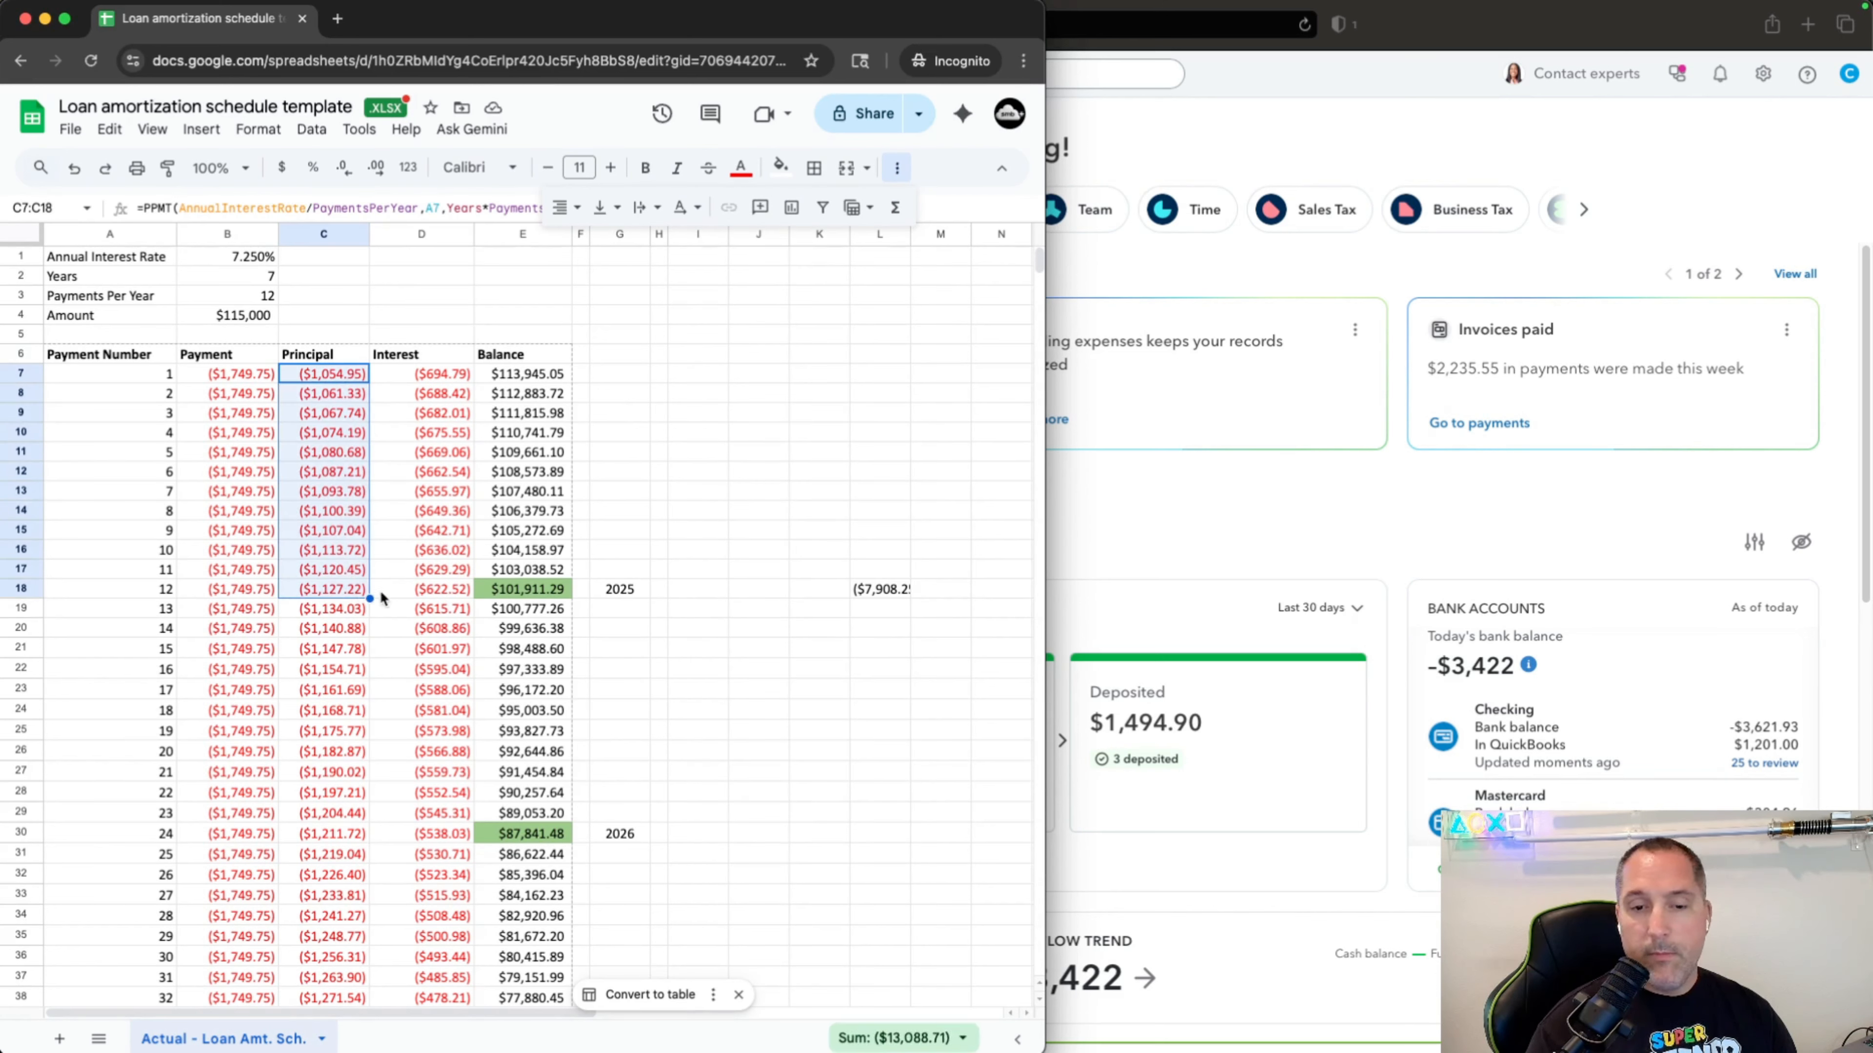
key(Return)
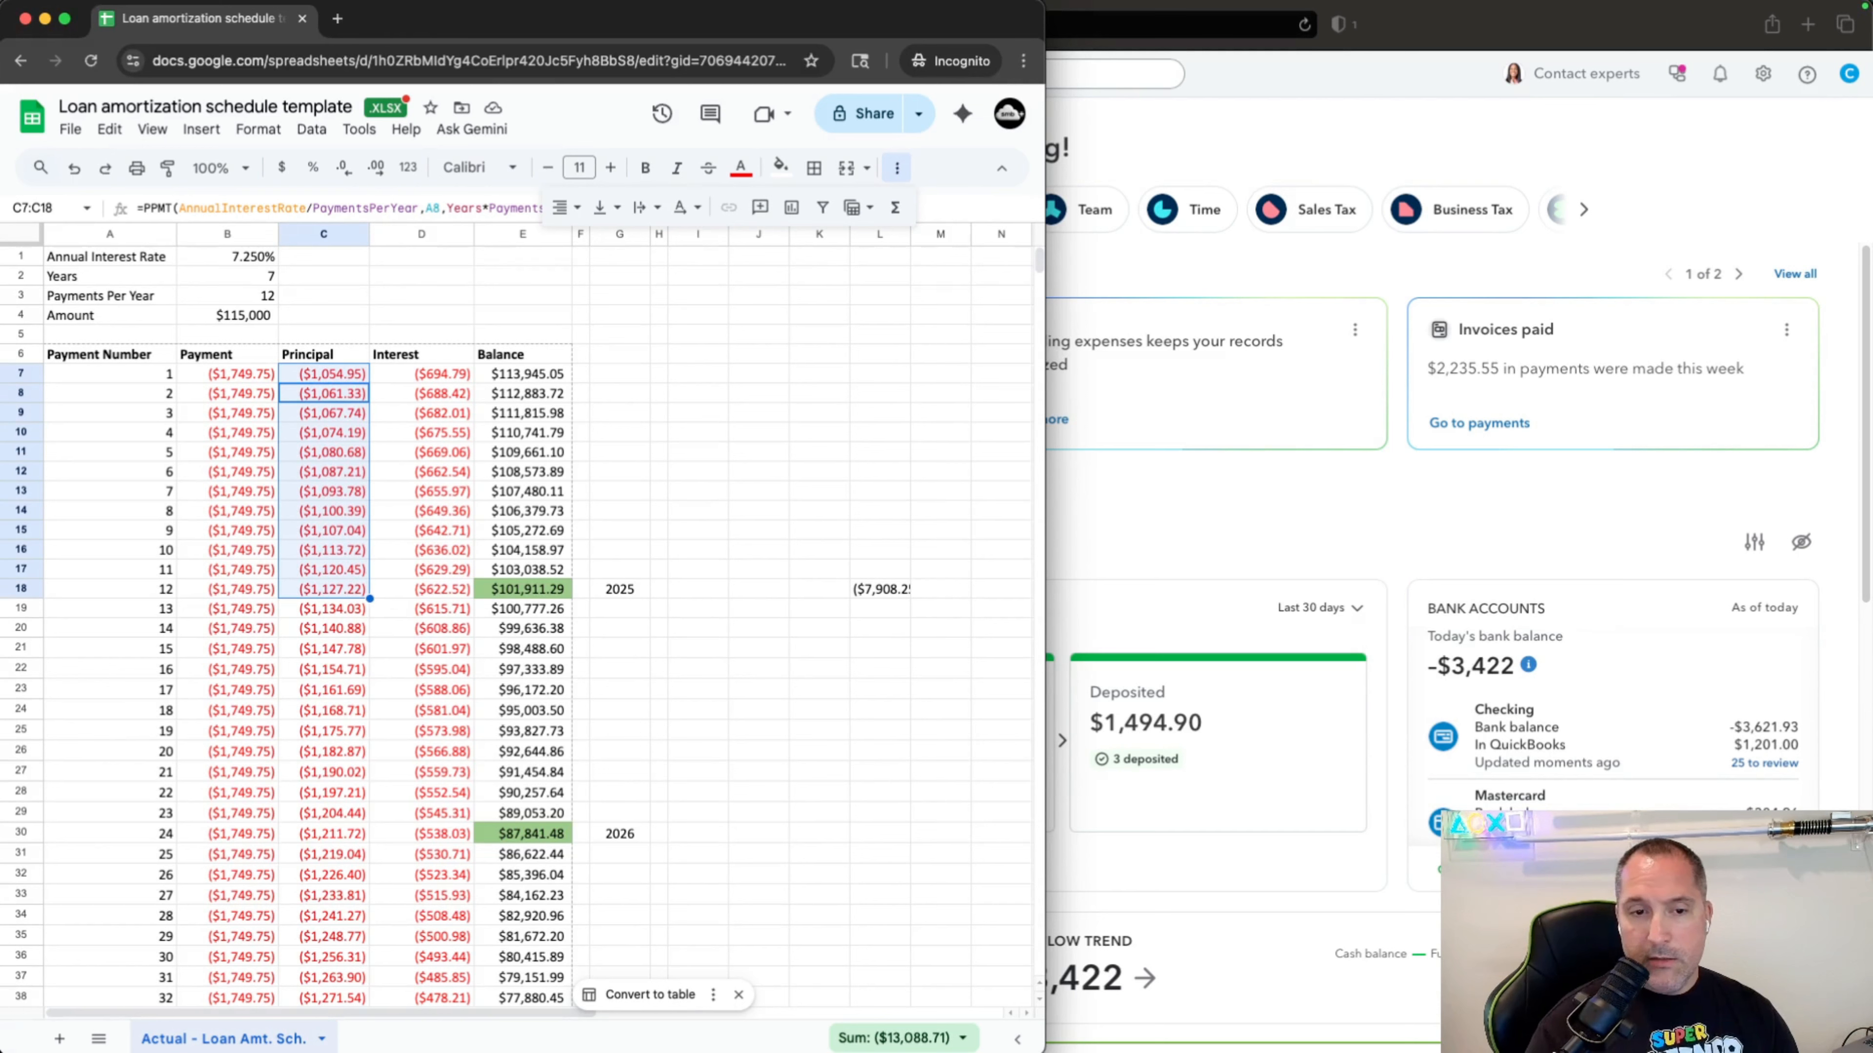
Total the principal of payments 1 to 12 in cell J18 with =SUM(C7:C18).
click(774, 594)
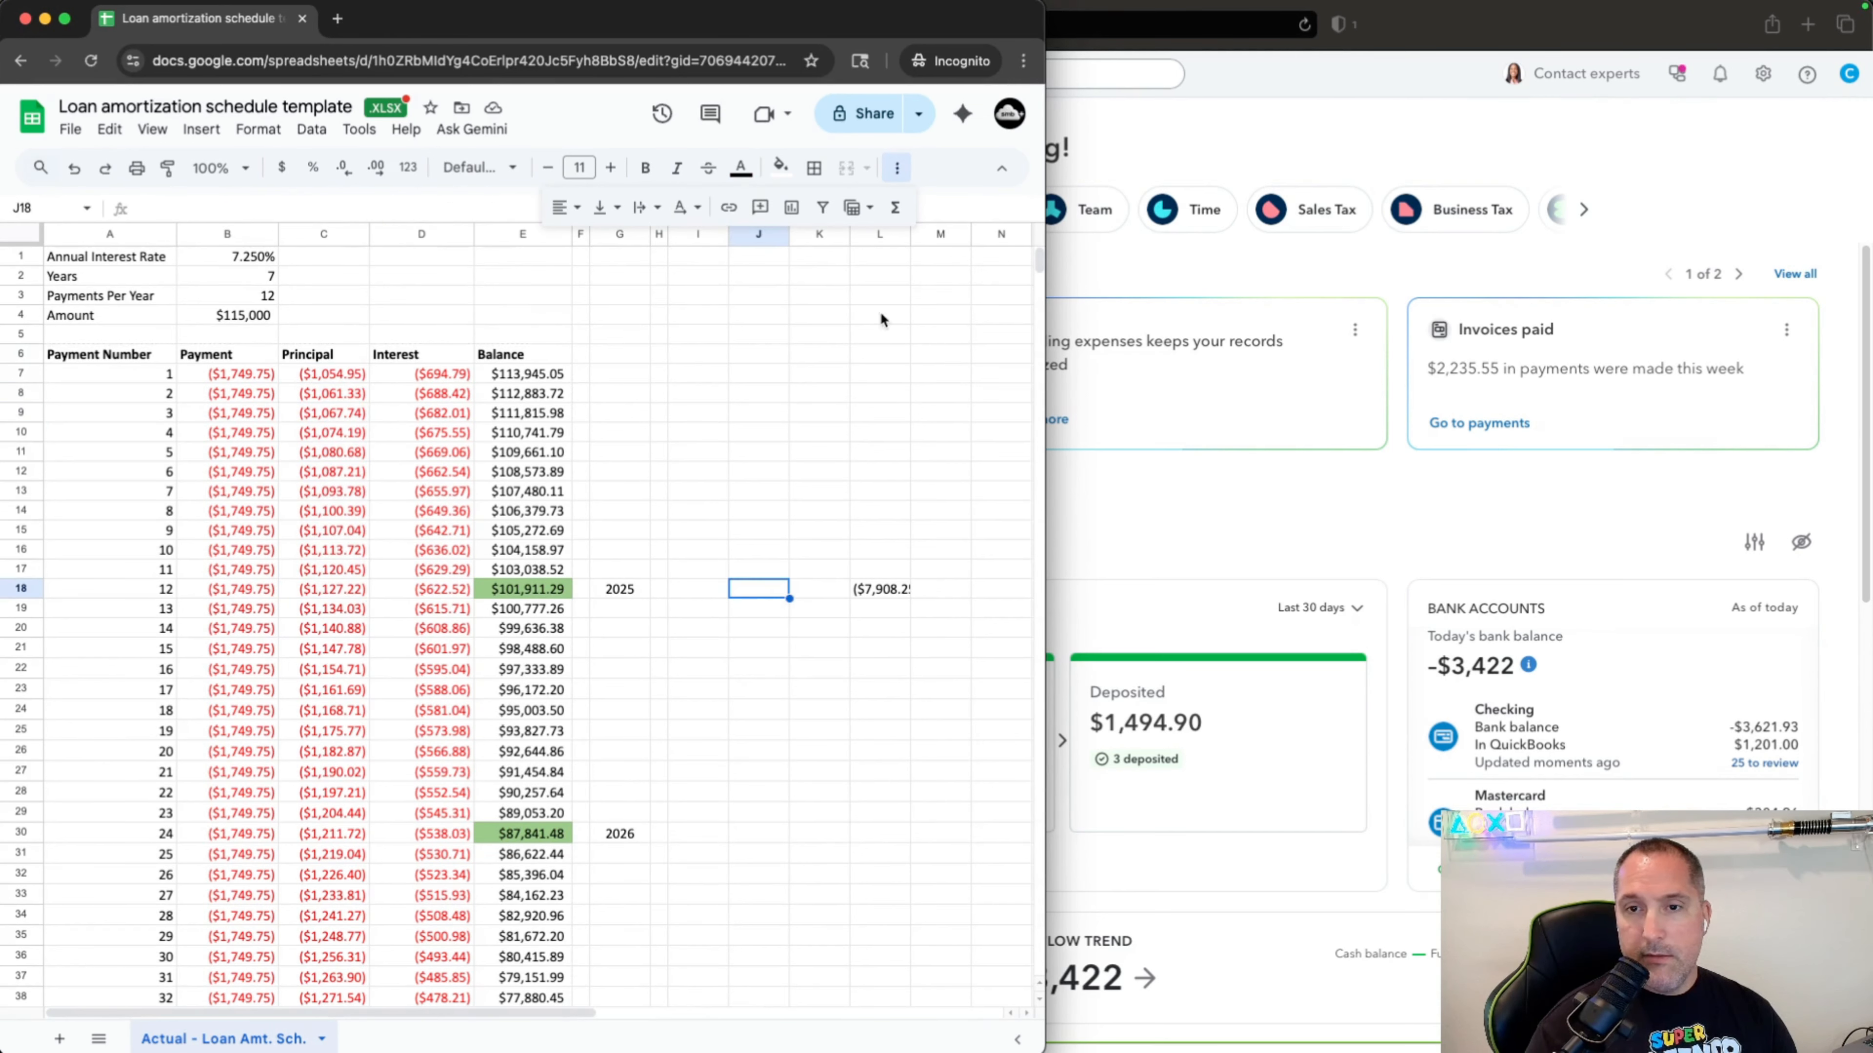
click(895, 207)
click(759, 246)
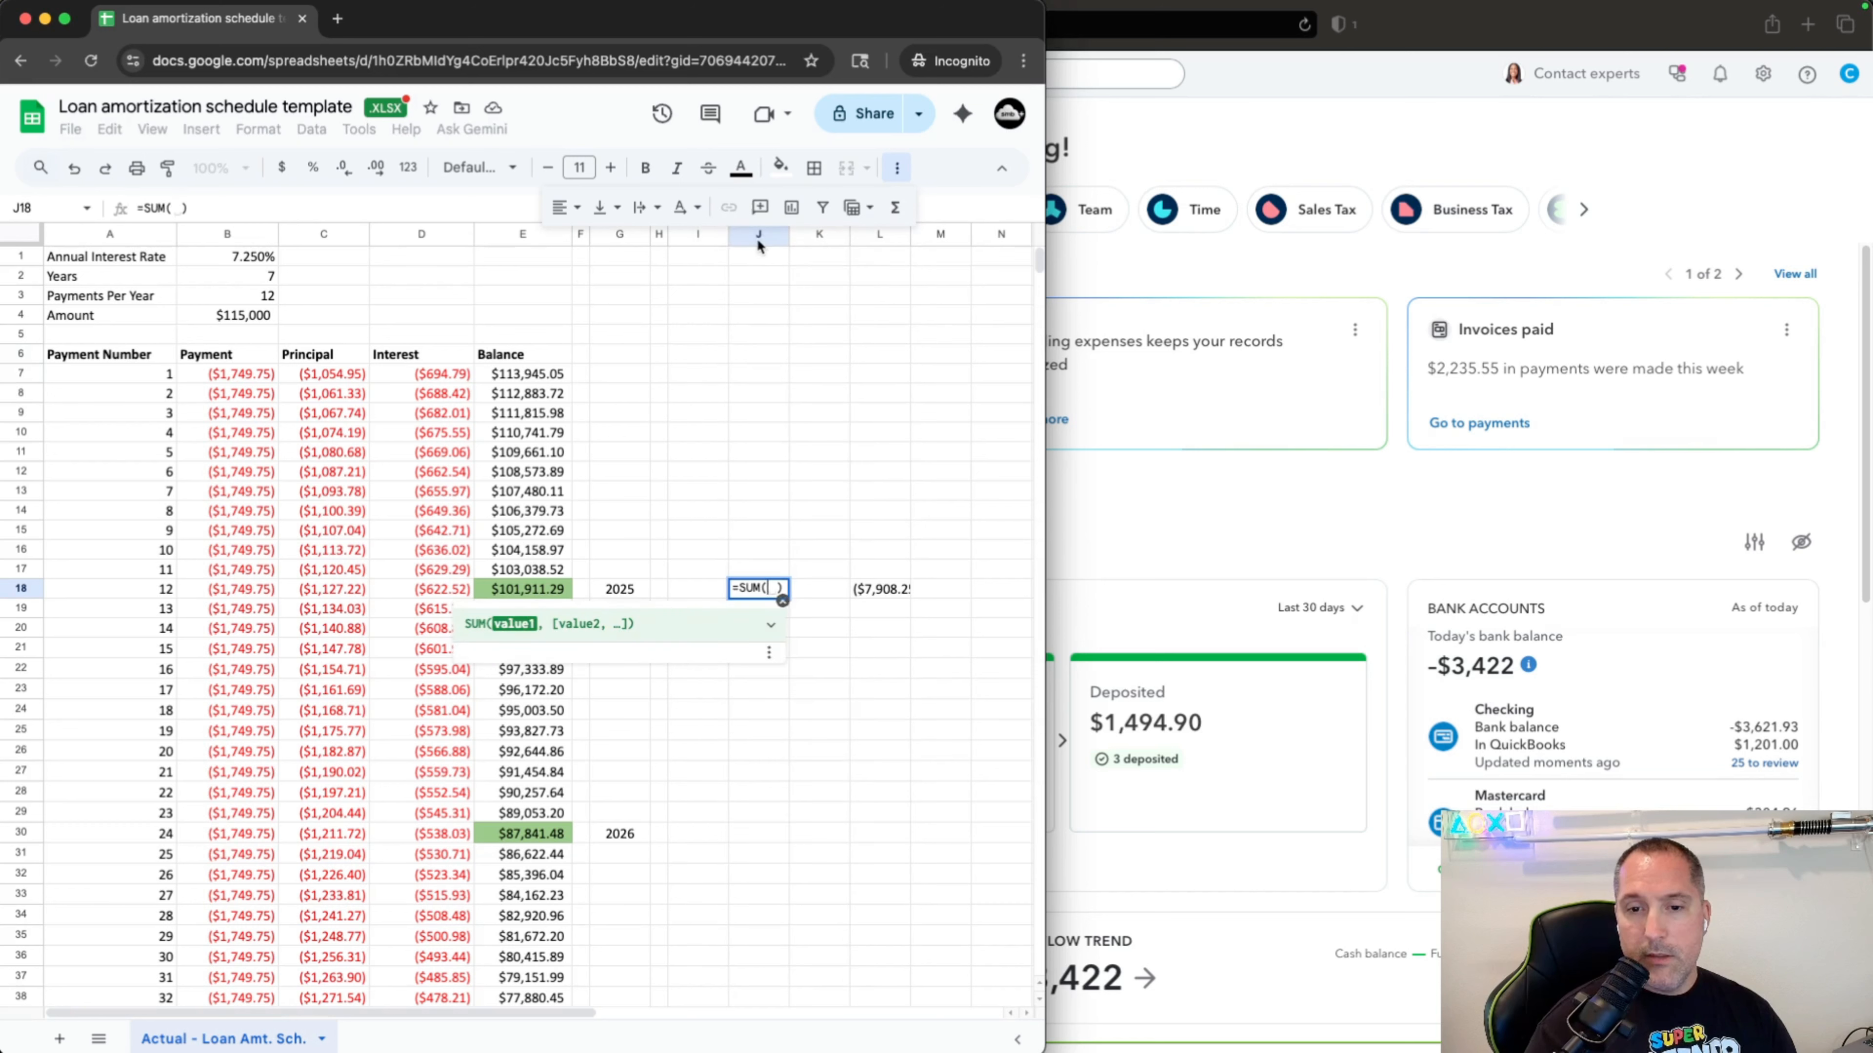
drag(324, 374, 347, 590)
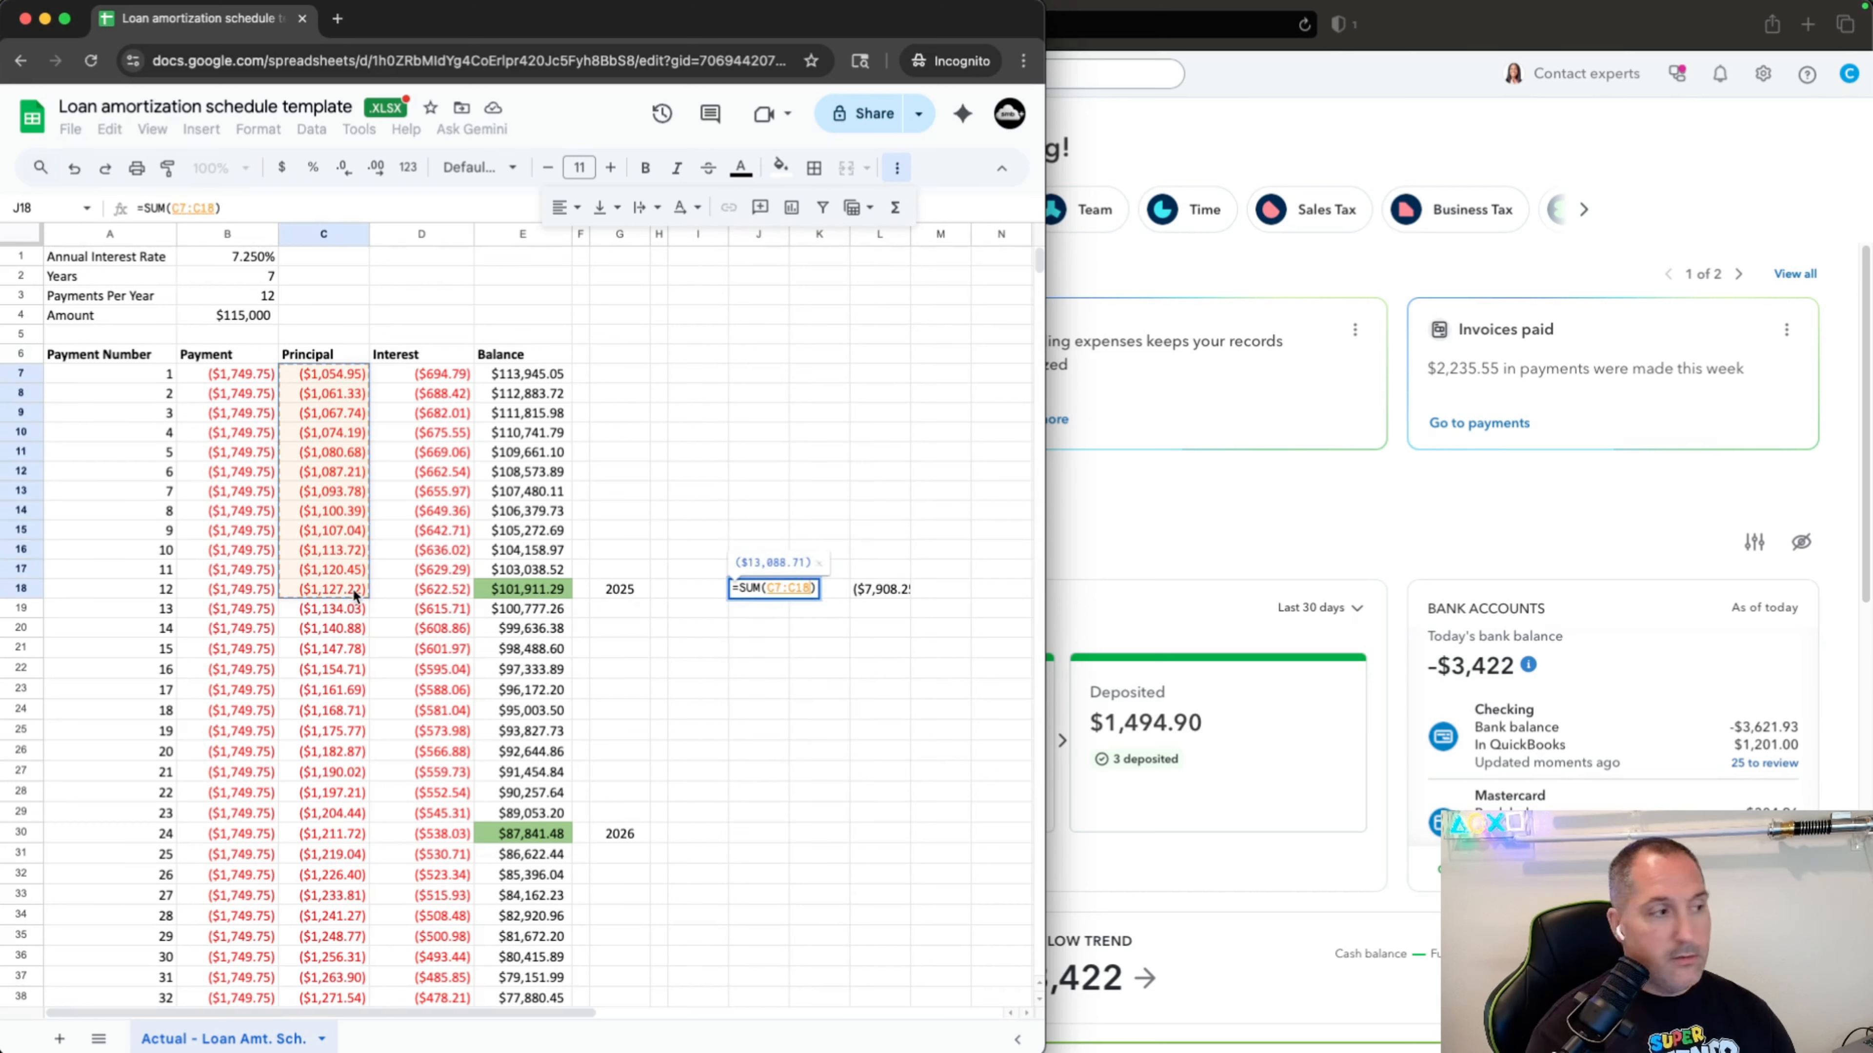
key(Return)
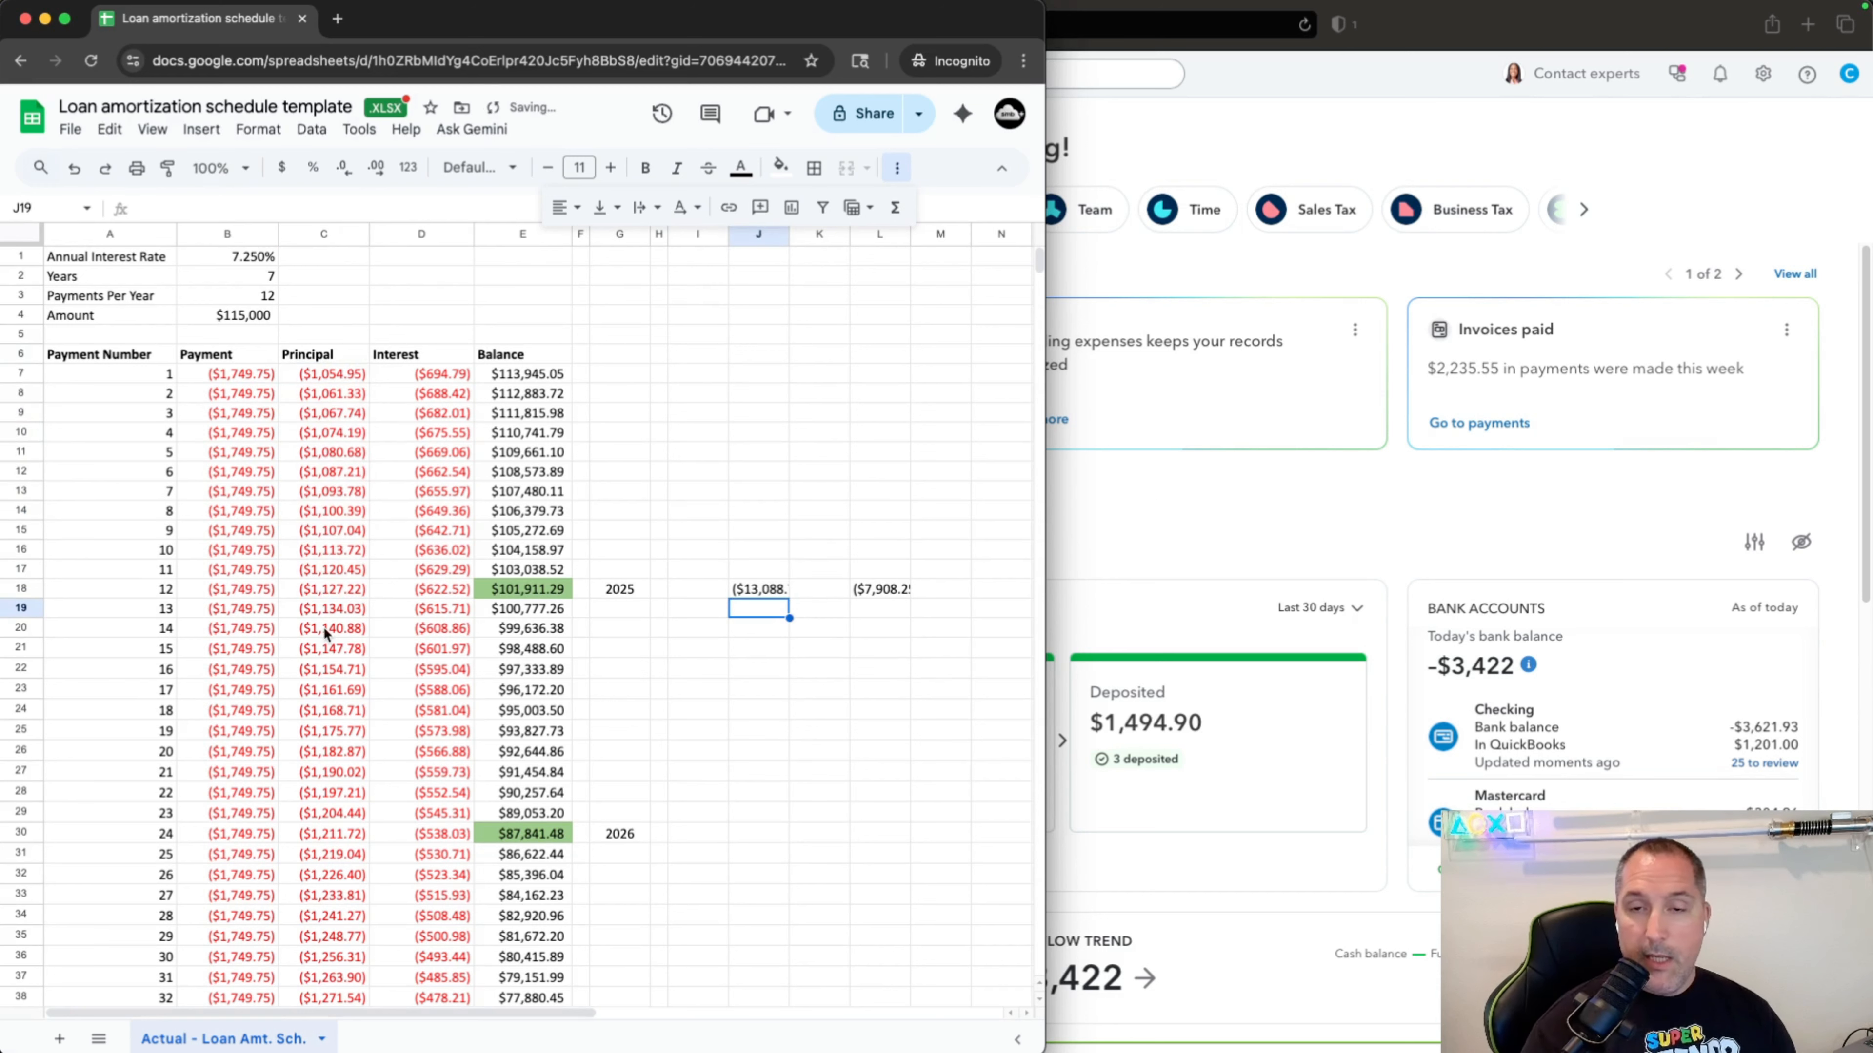
Widen columns L and J so that both yearly totals fit in their cells.
click(891, 295)
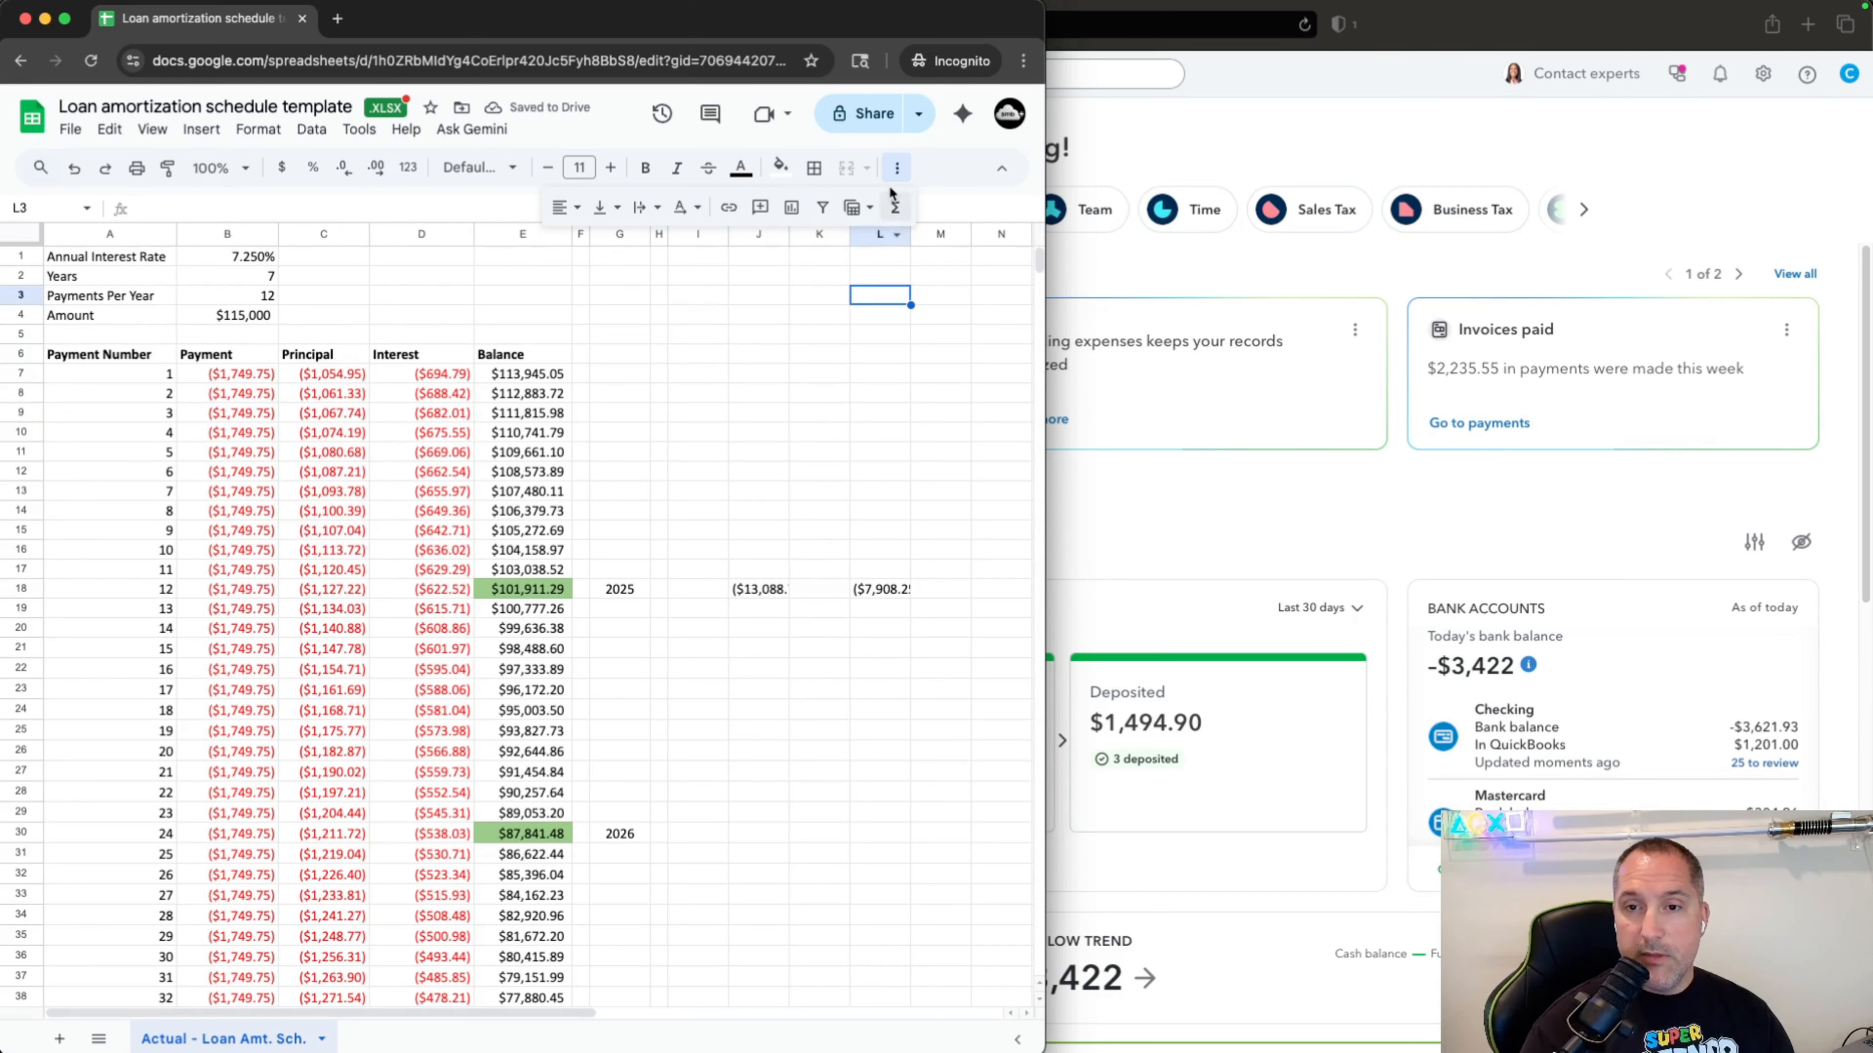
drag(919, 225, 931, 225)
drag(789, 233, 813, 236)
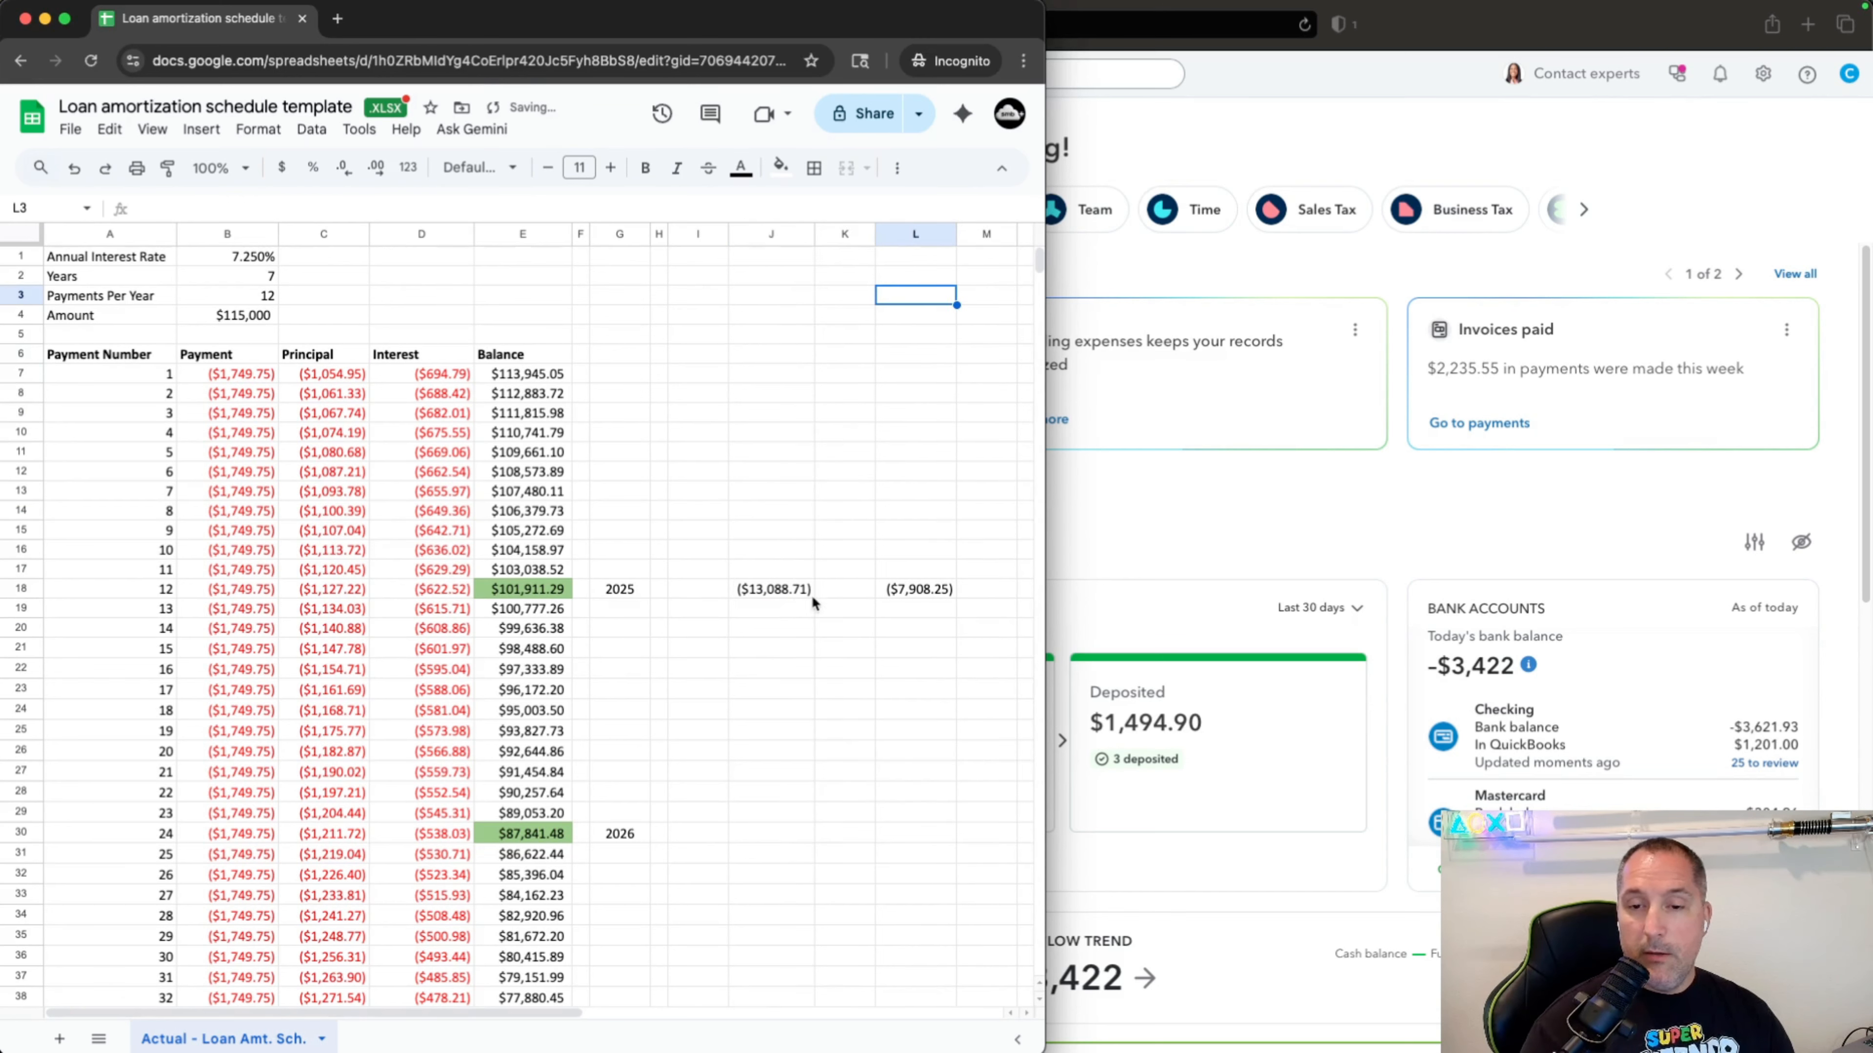
Check the 2025 principal total in J18 and interest total in L18, and review the schedule down to its final payments.
click(767, 589)
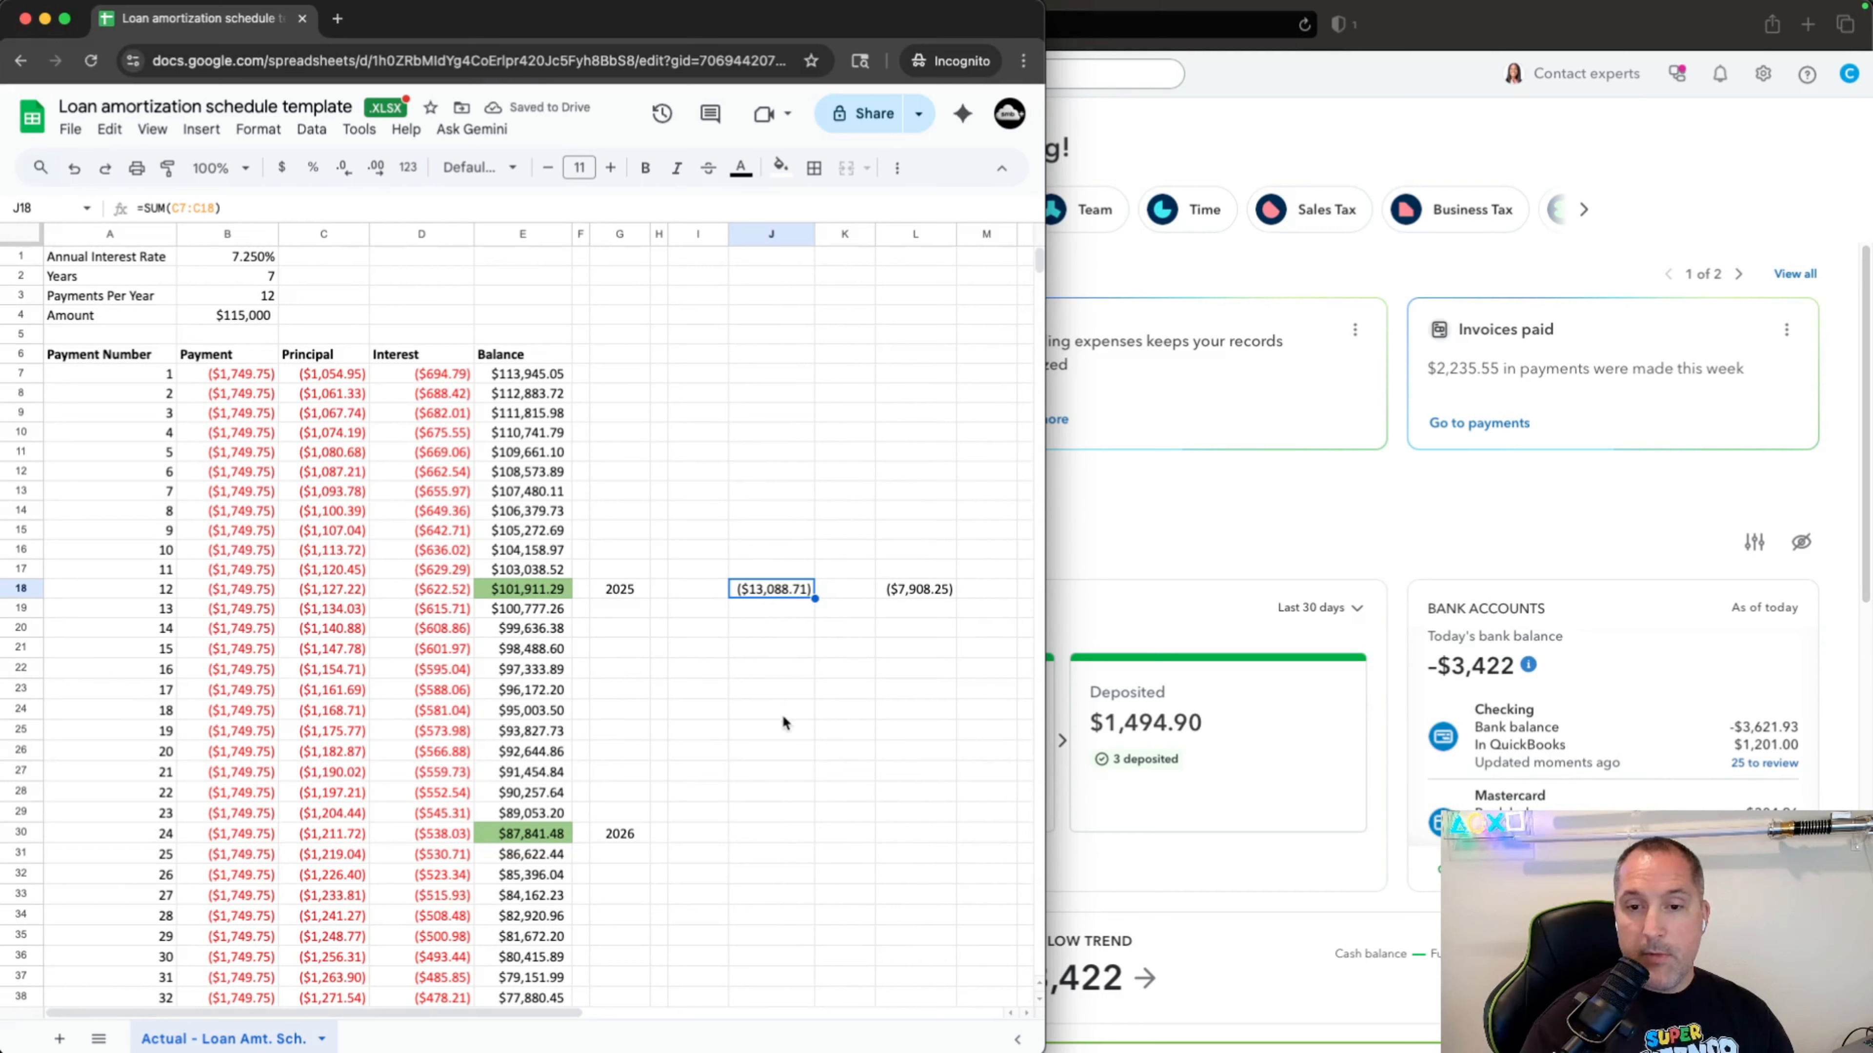
click(333, 587)
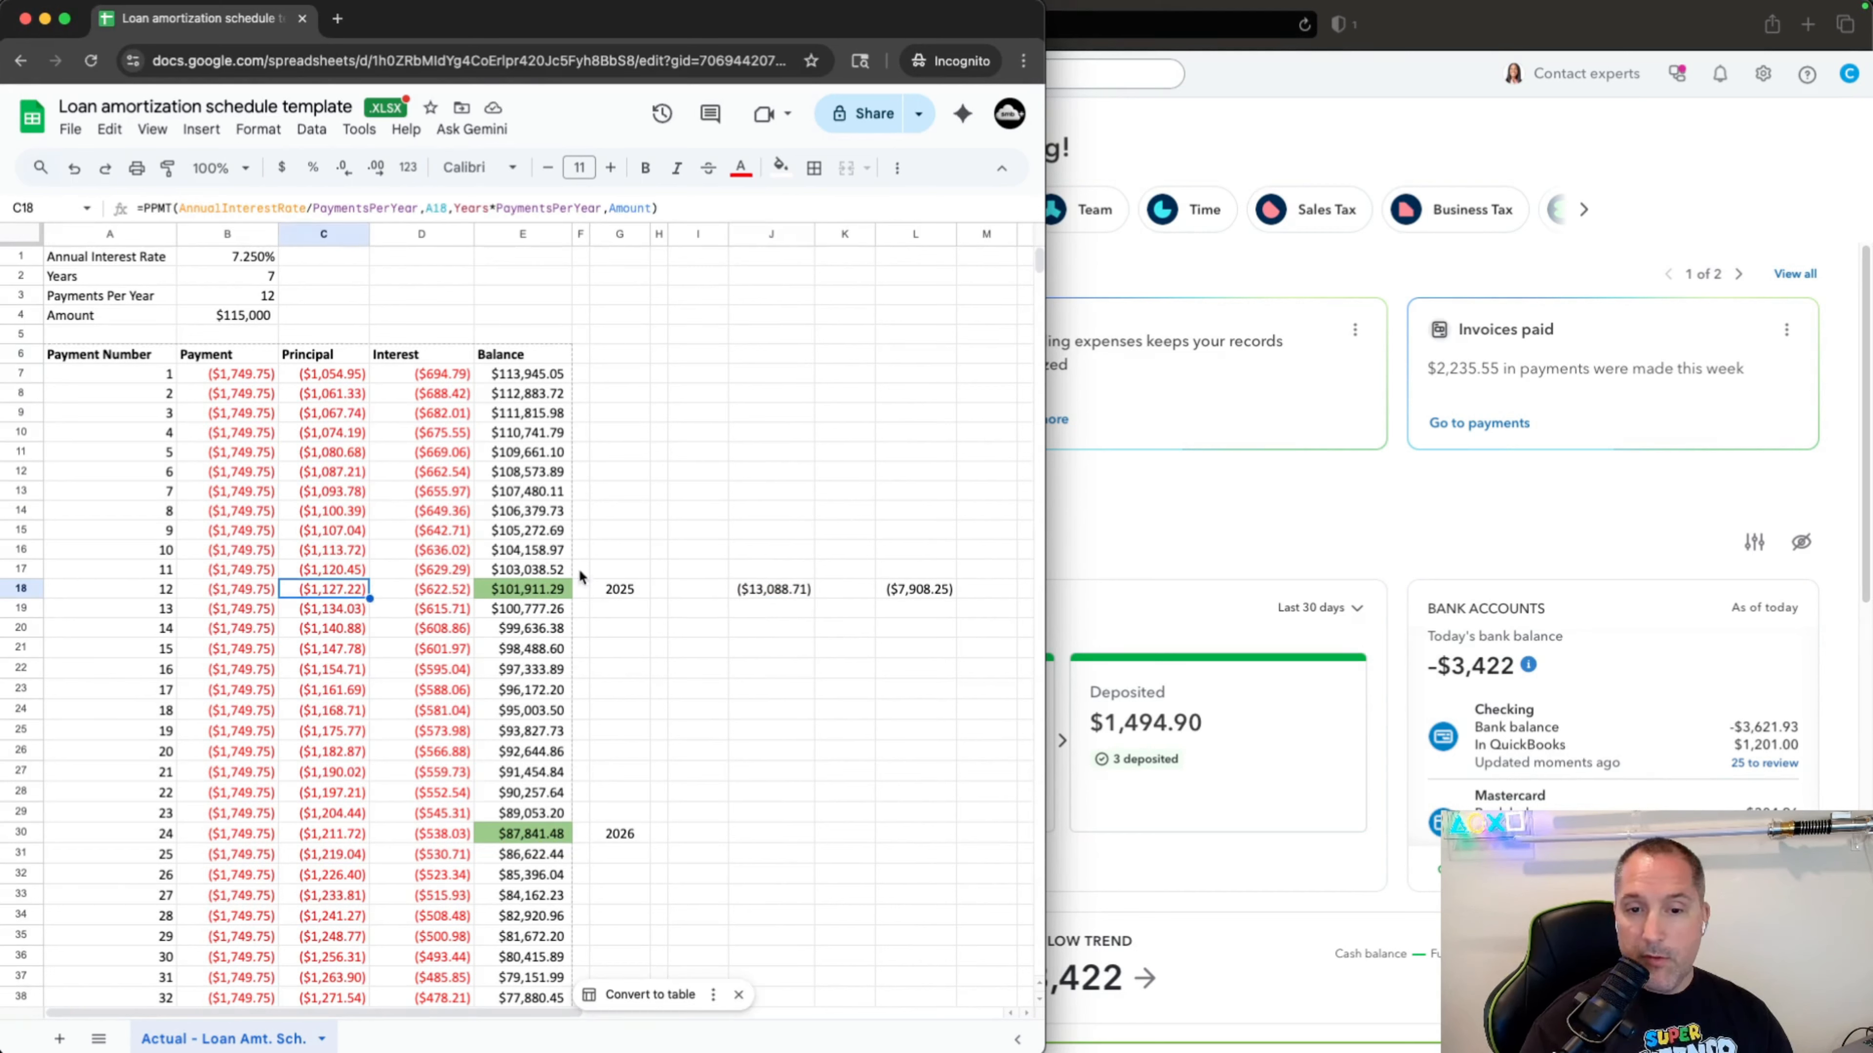
click(912, 587)
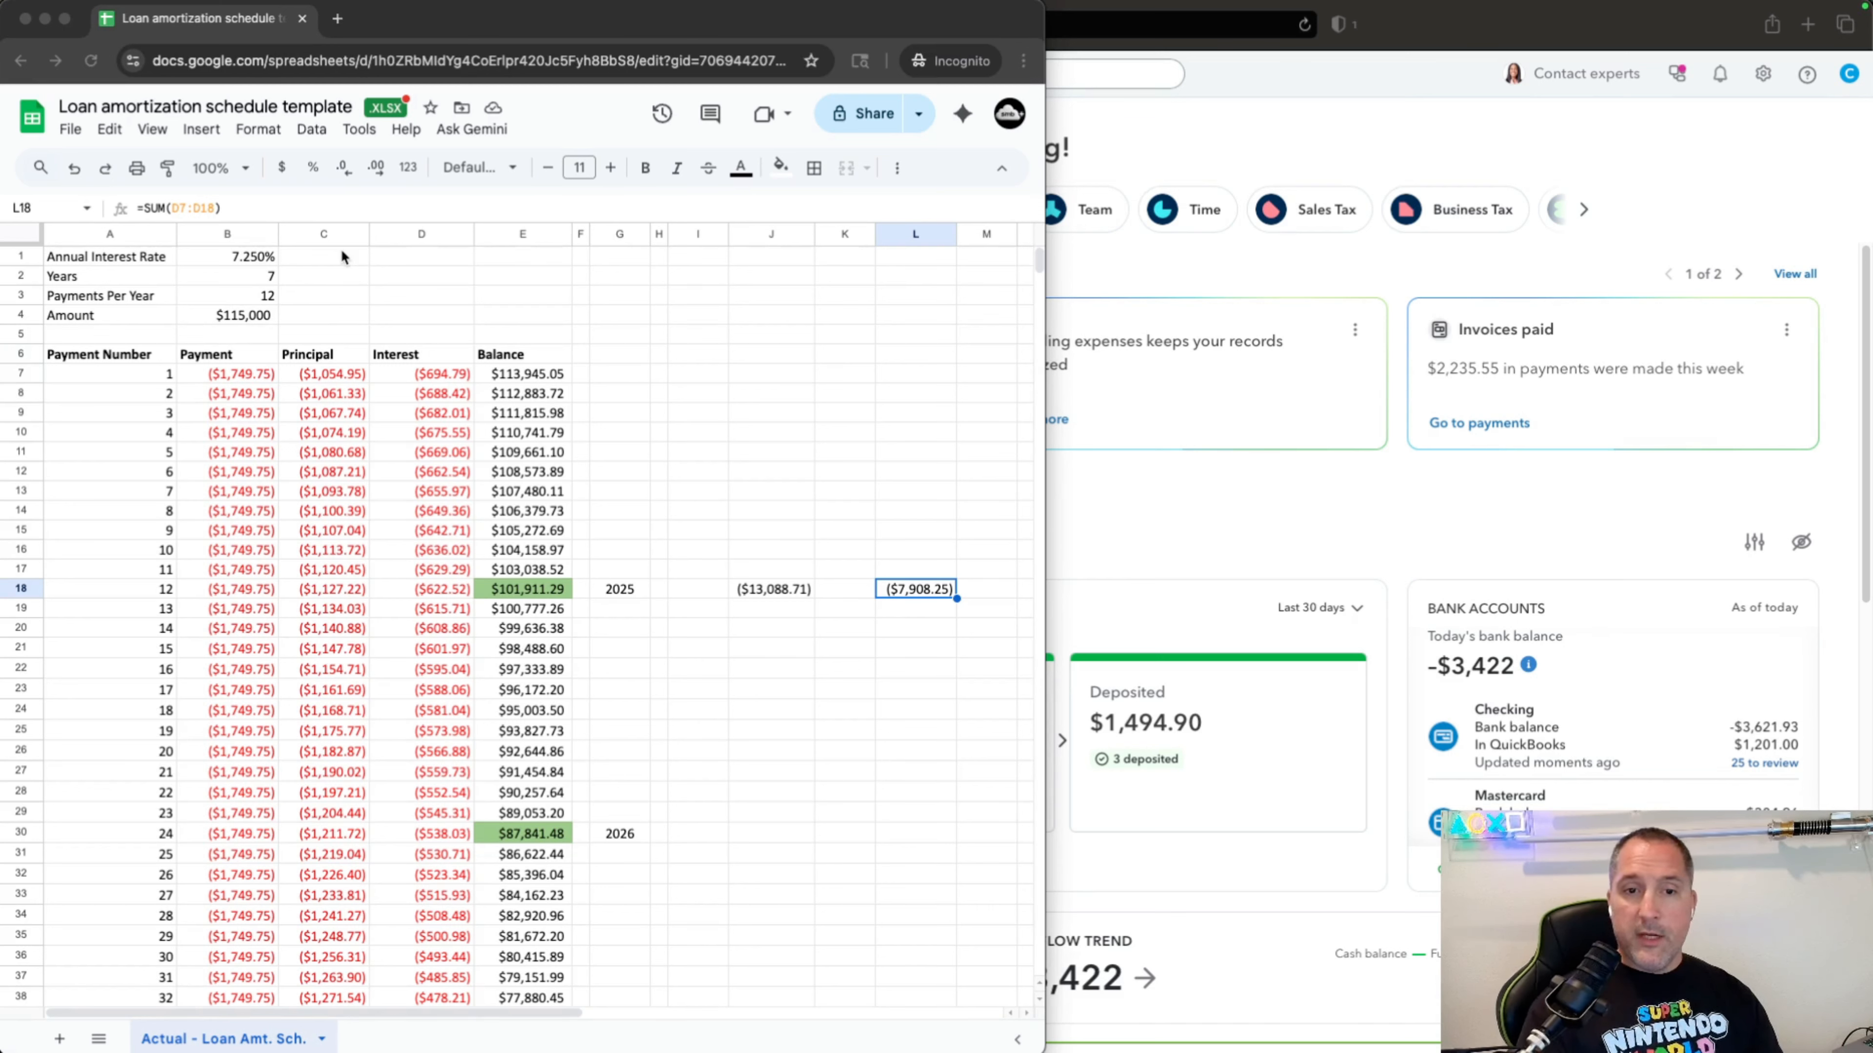
scroll(726, 536, down, 10)
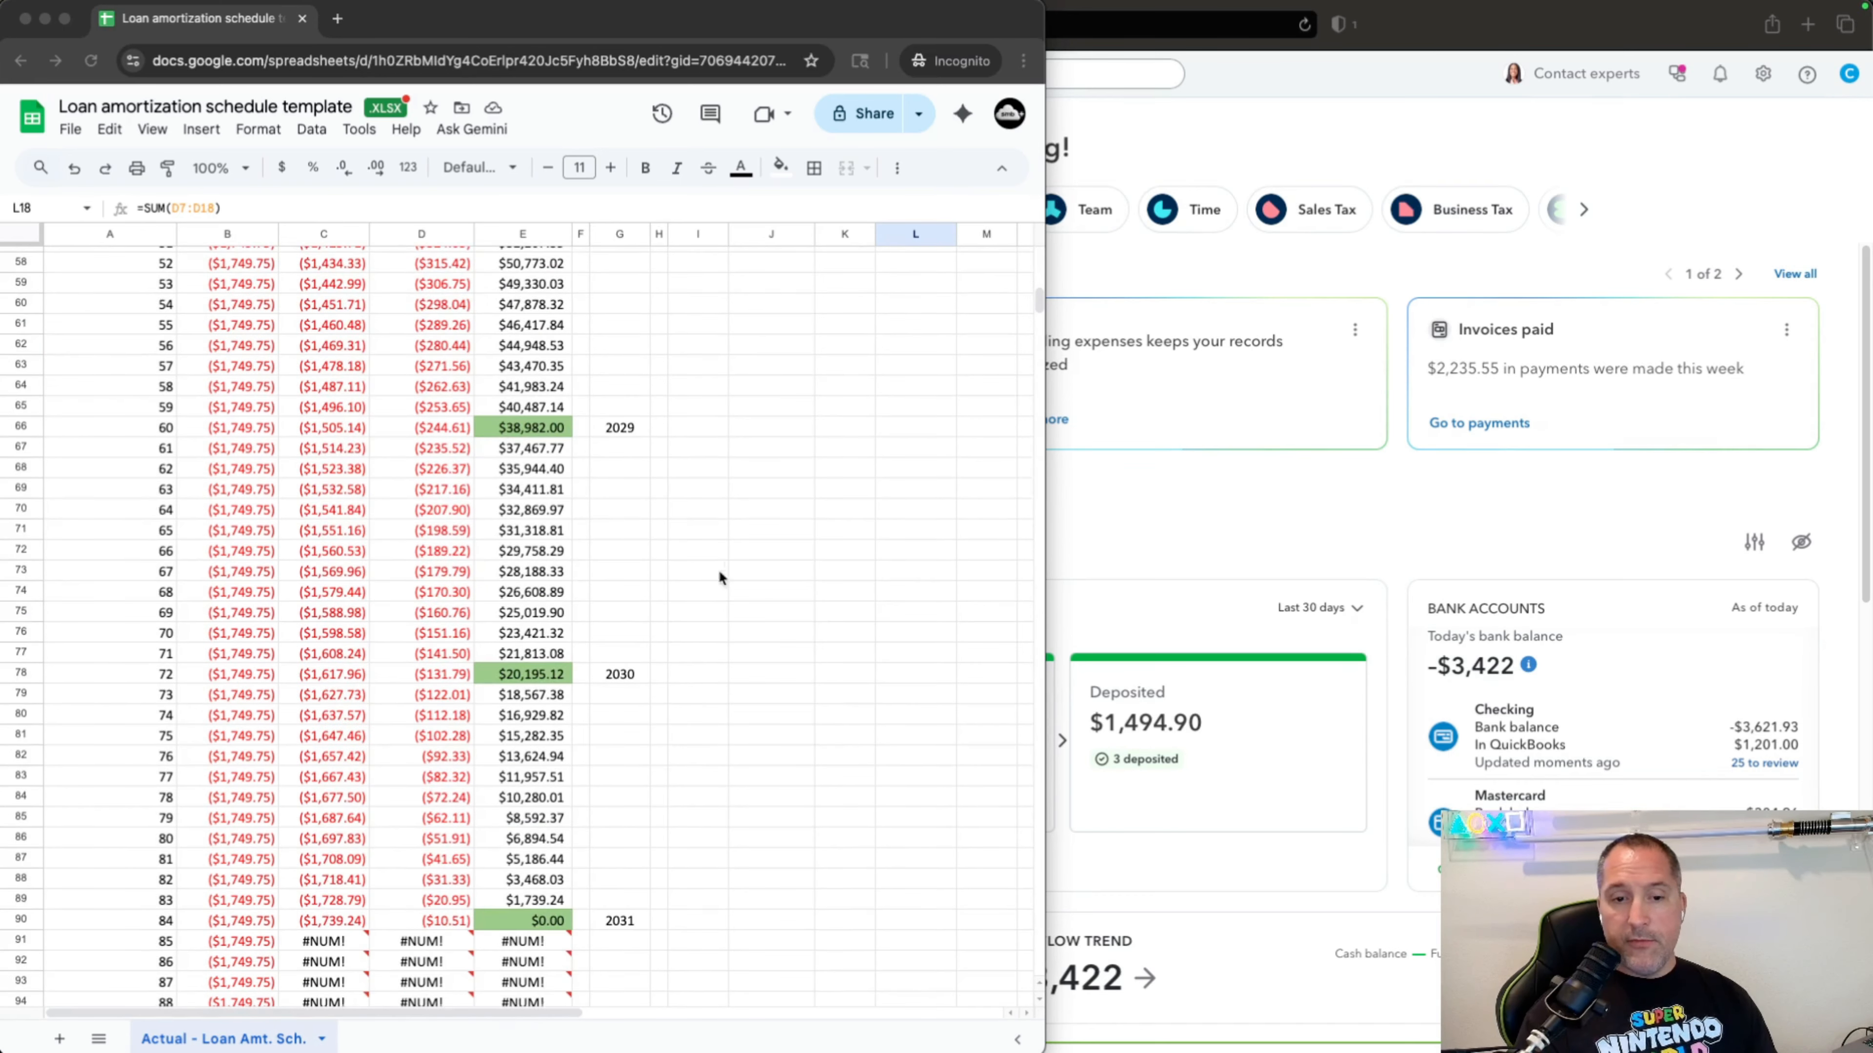
Switch to the QuickBooks Online sample company and open the Profit and Loss report from the standard reports.
scroll(727, 602, up, 10)
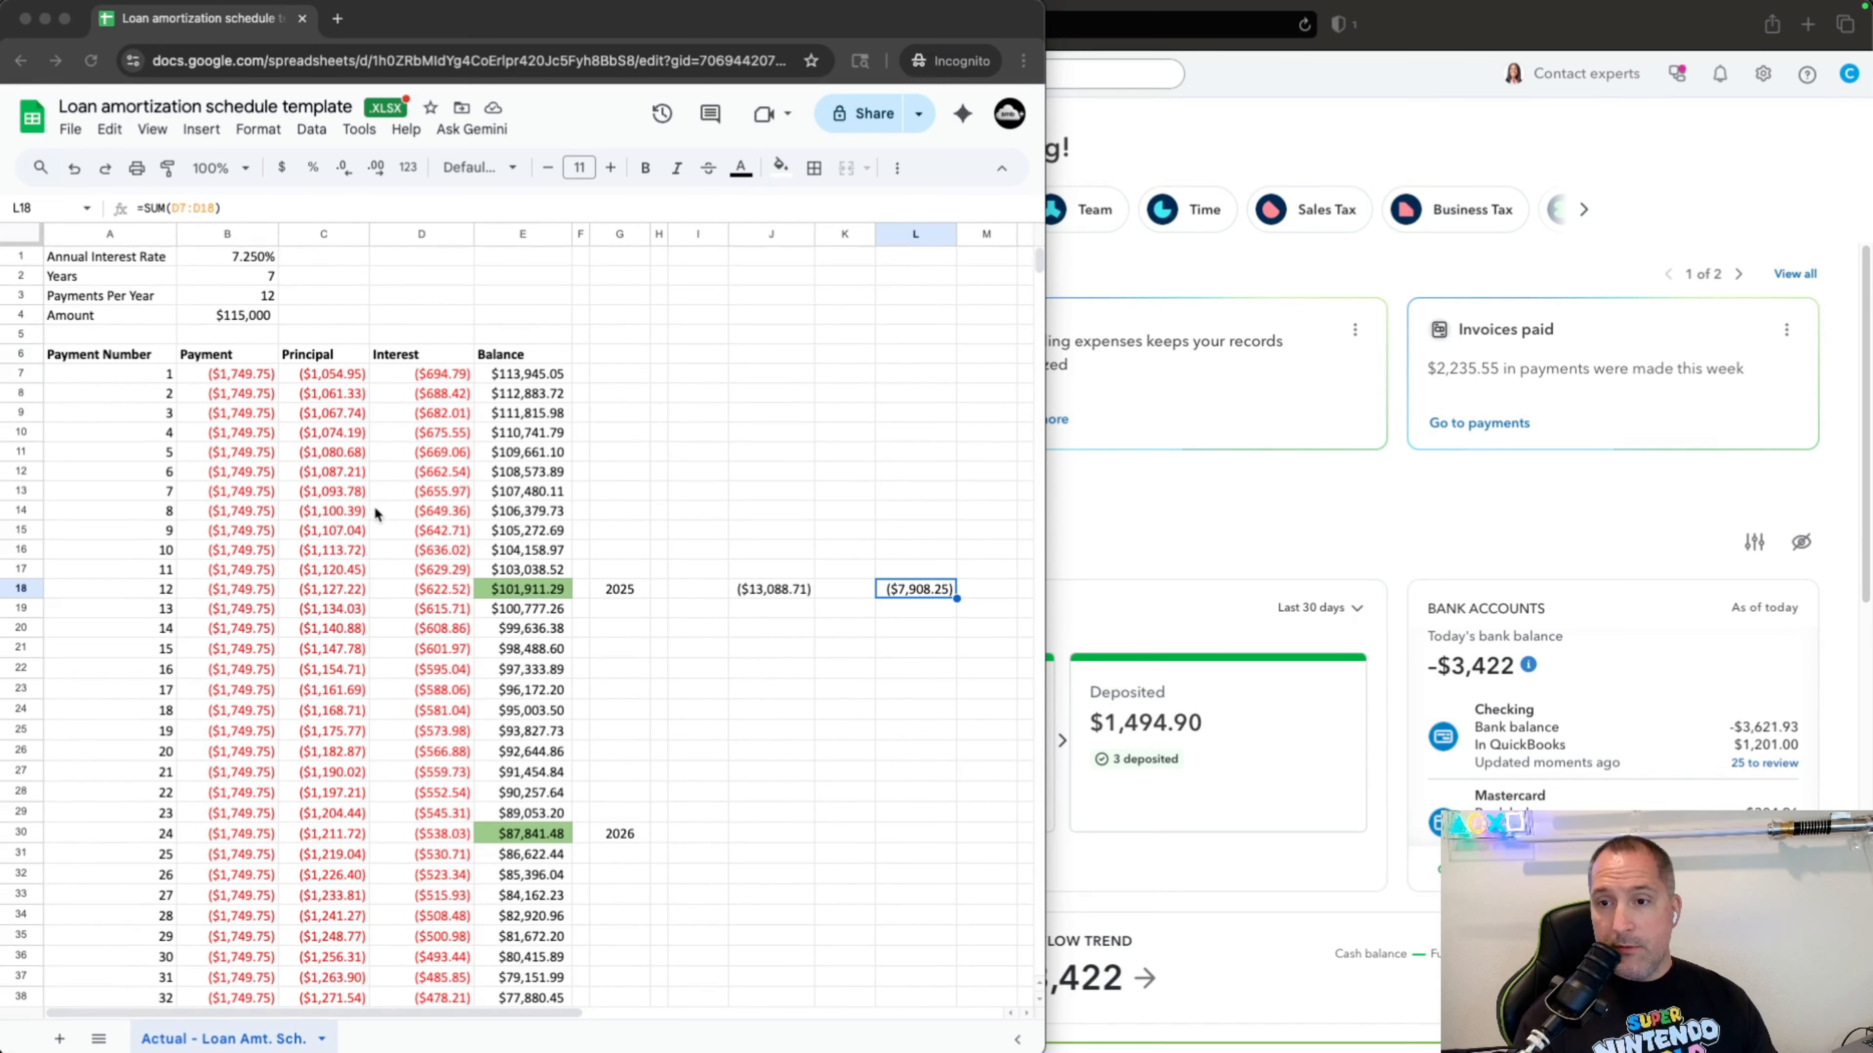
click(1368, 171)
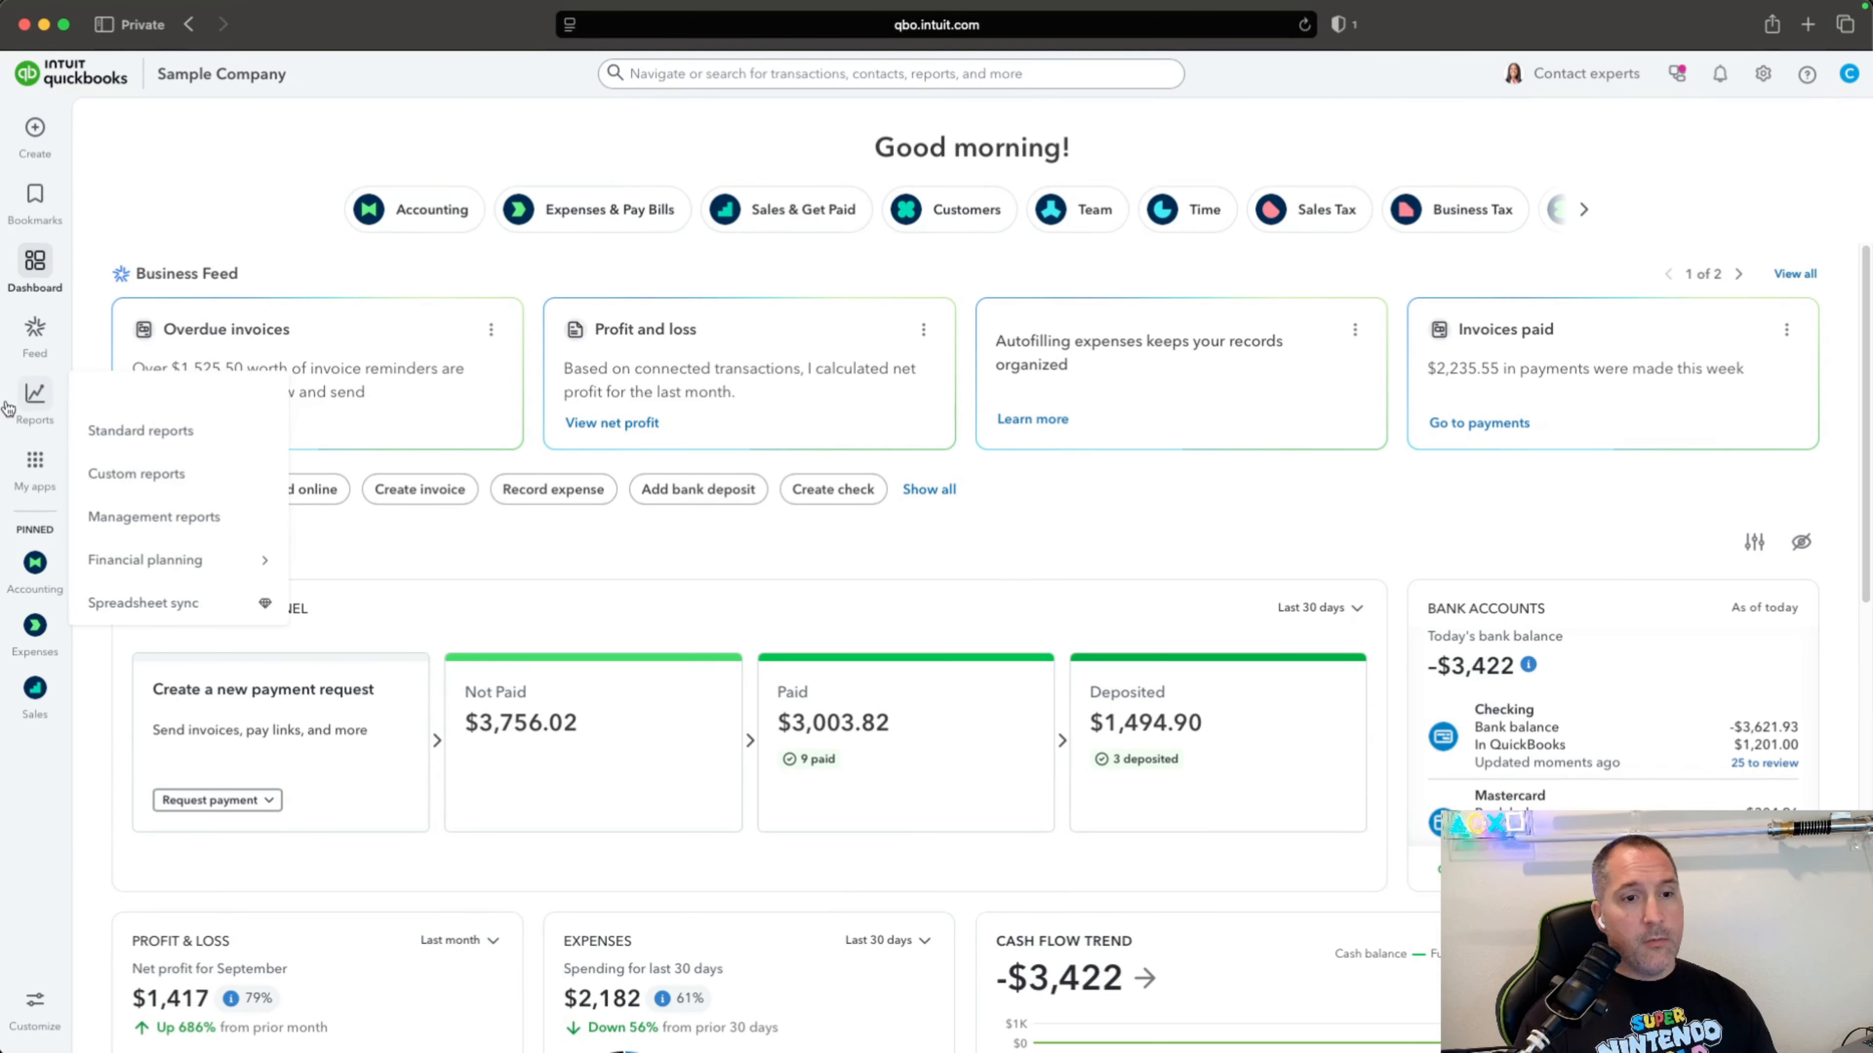
mouse_move(36, 393)
right_click(141, 431)
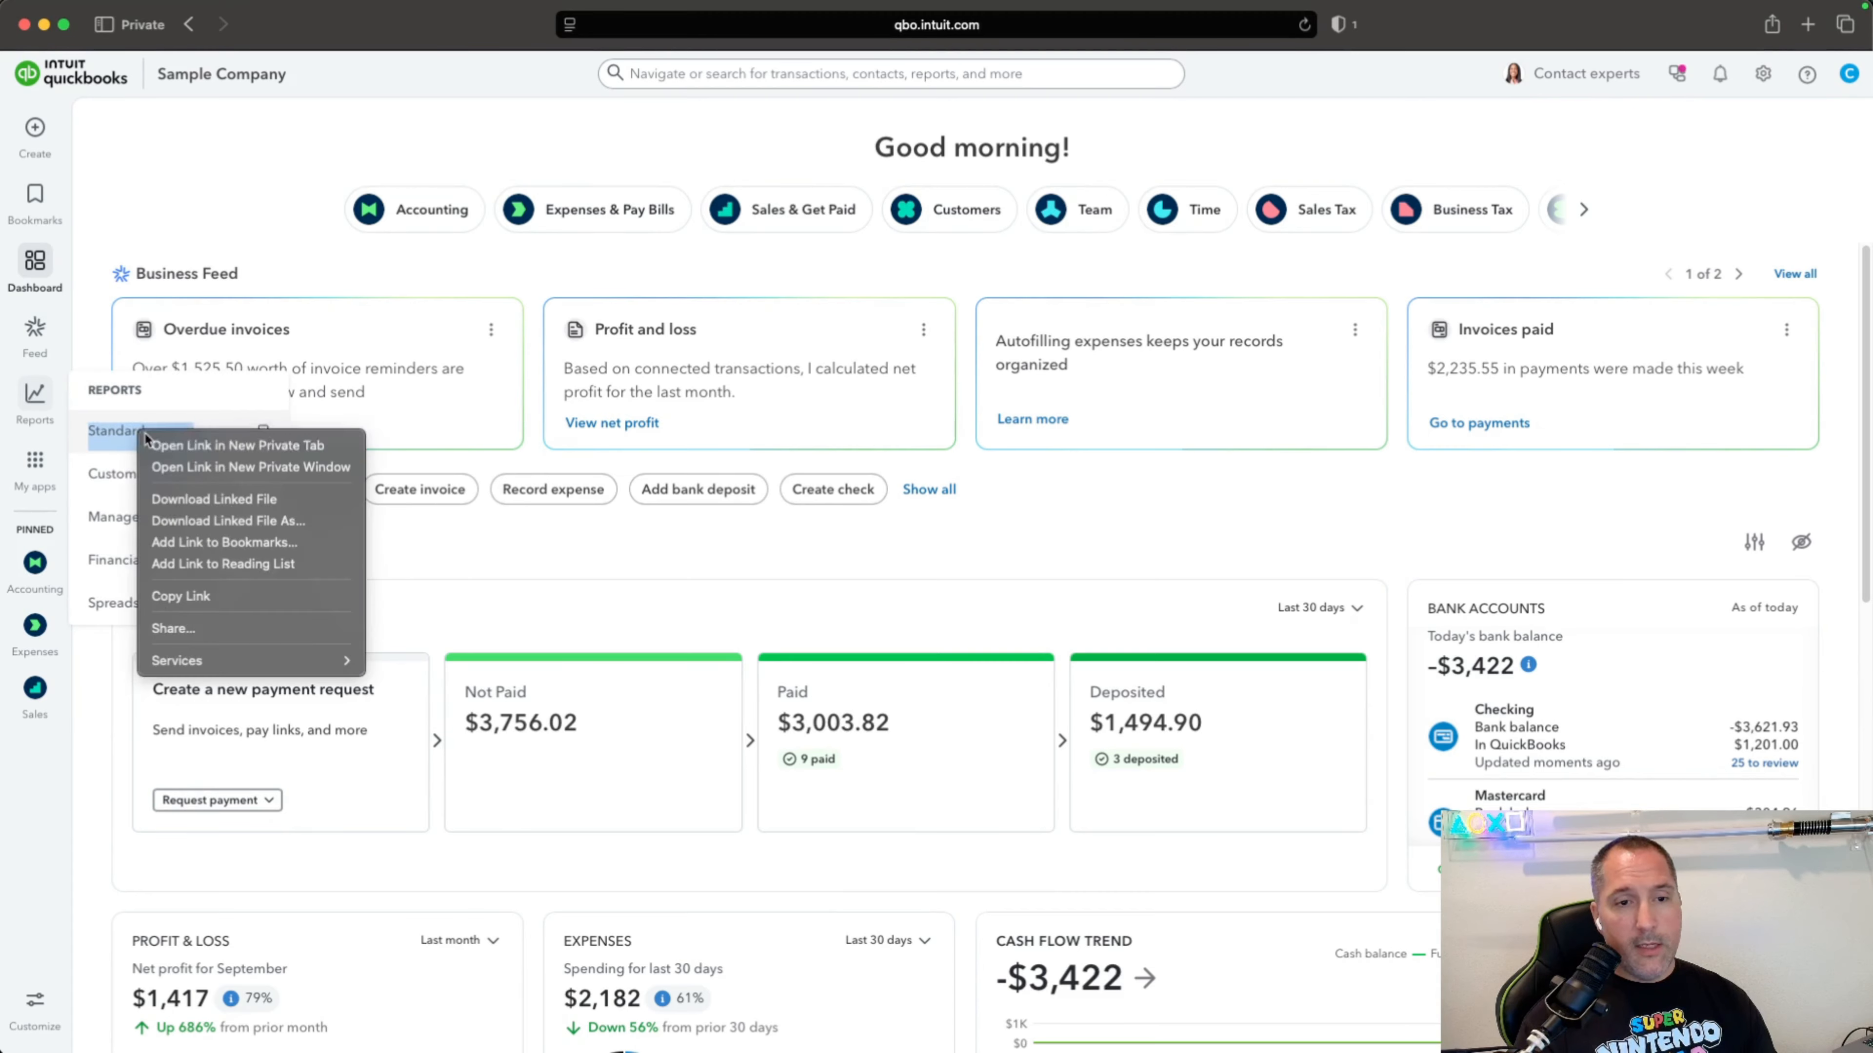
click(221, 444)
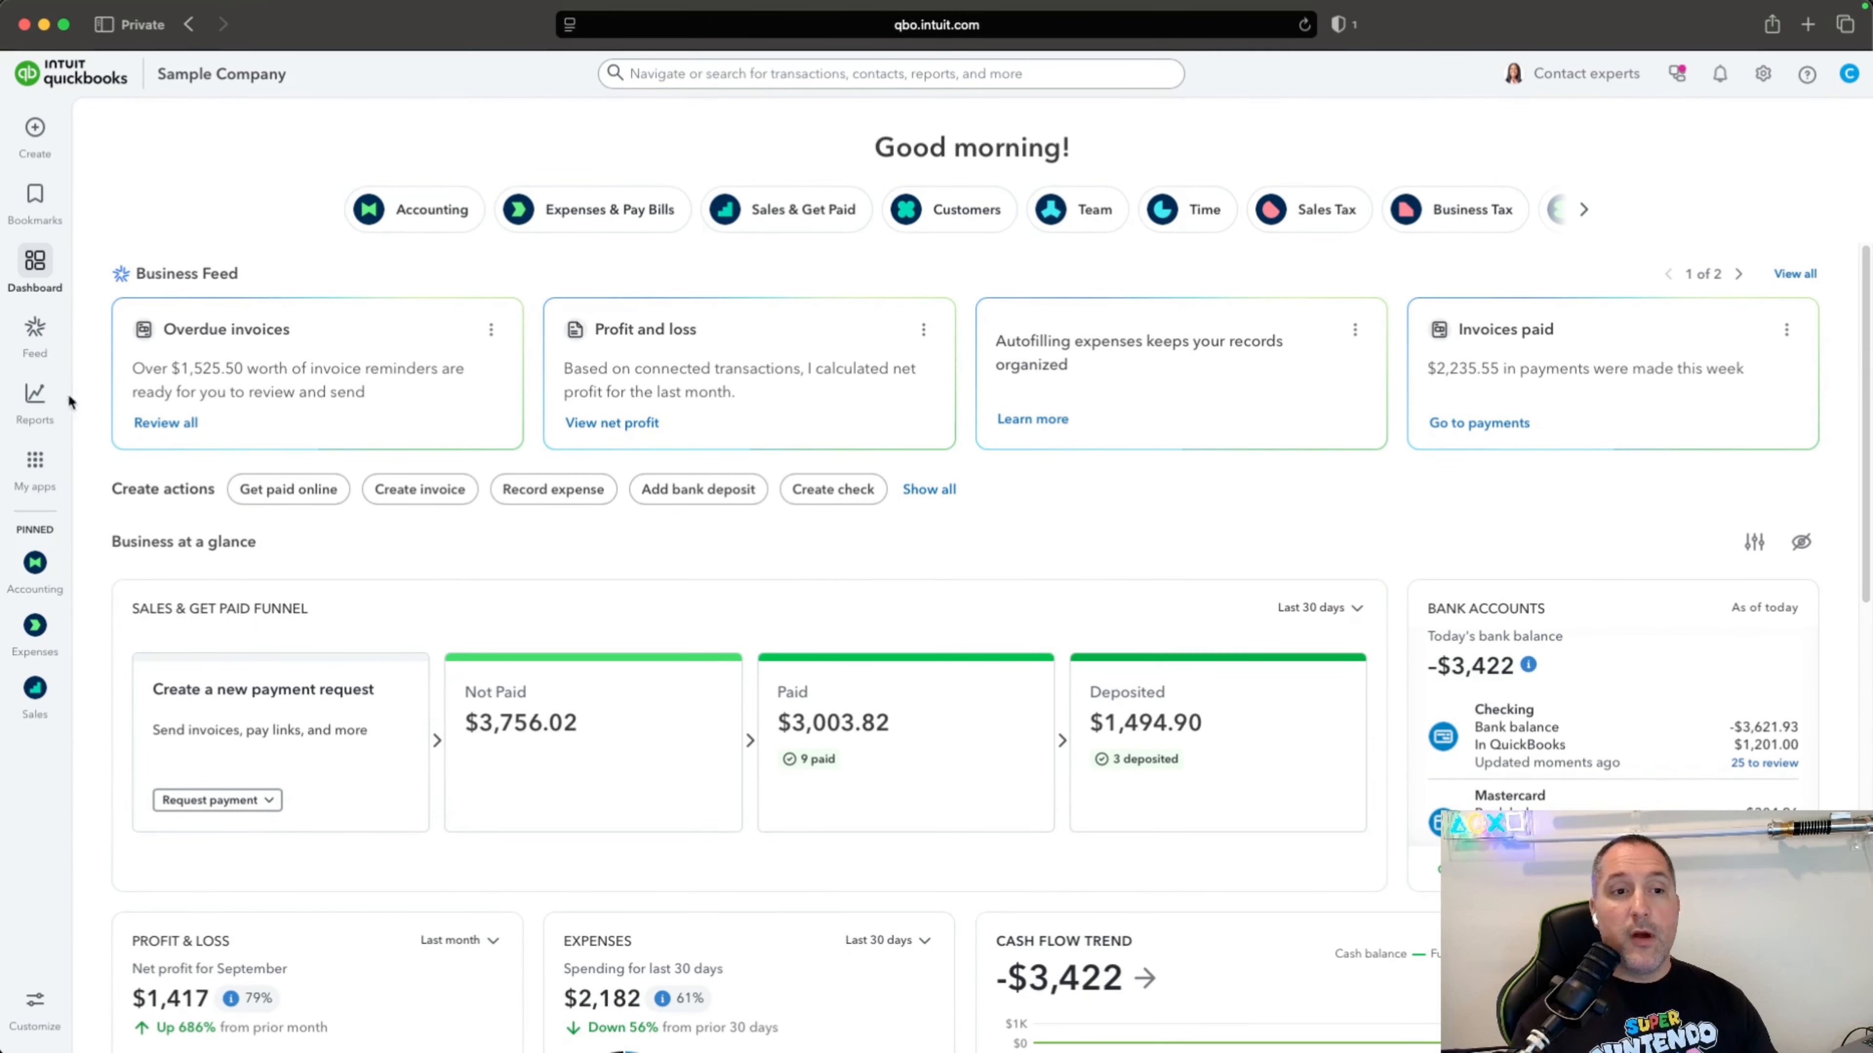
mouse_move(35, 399)
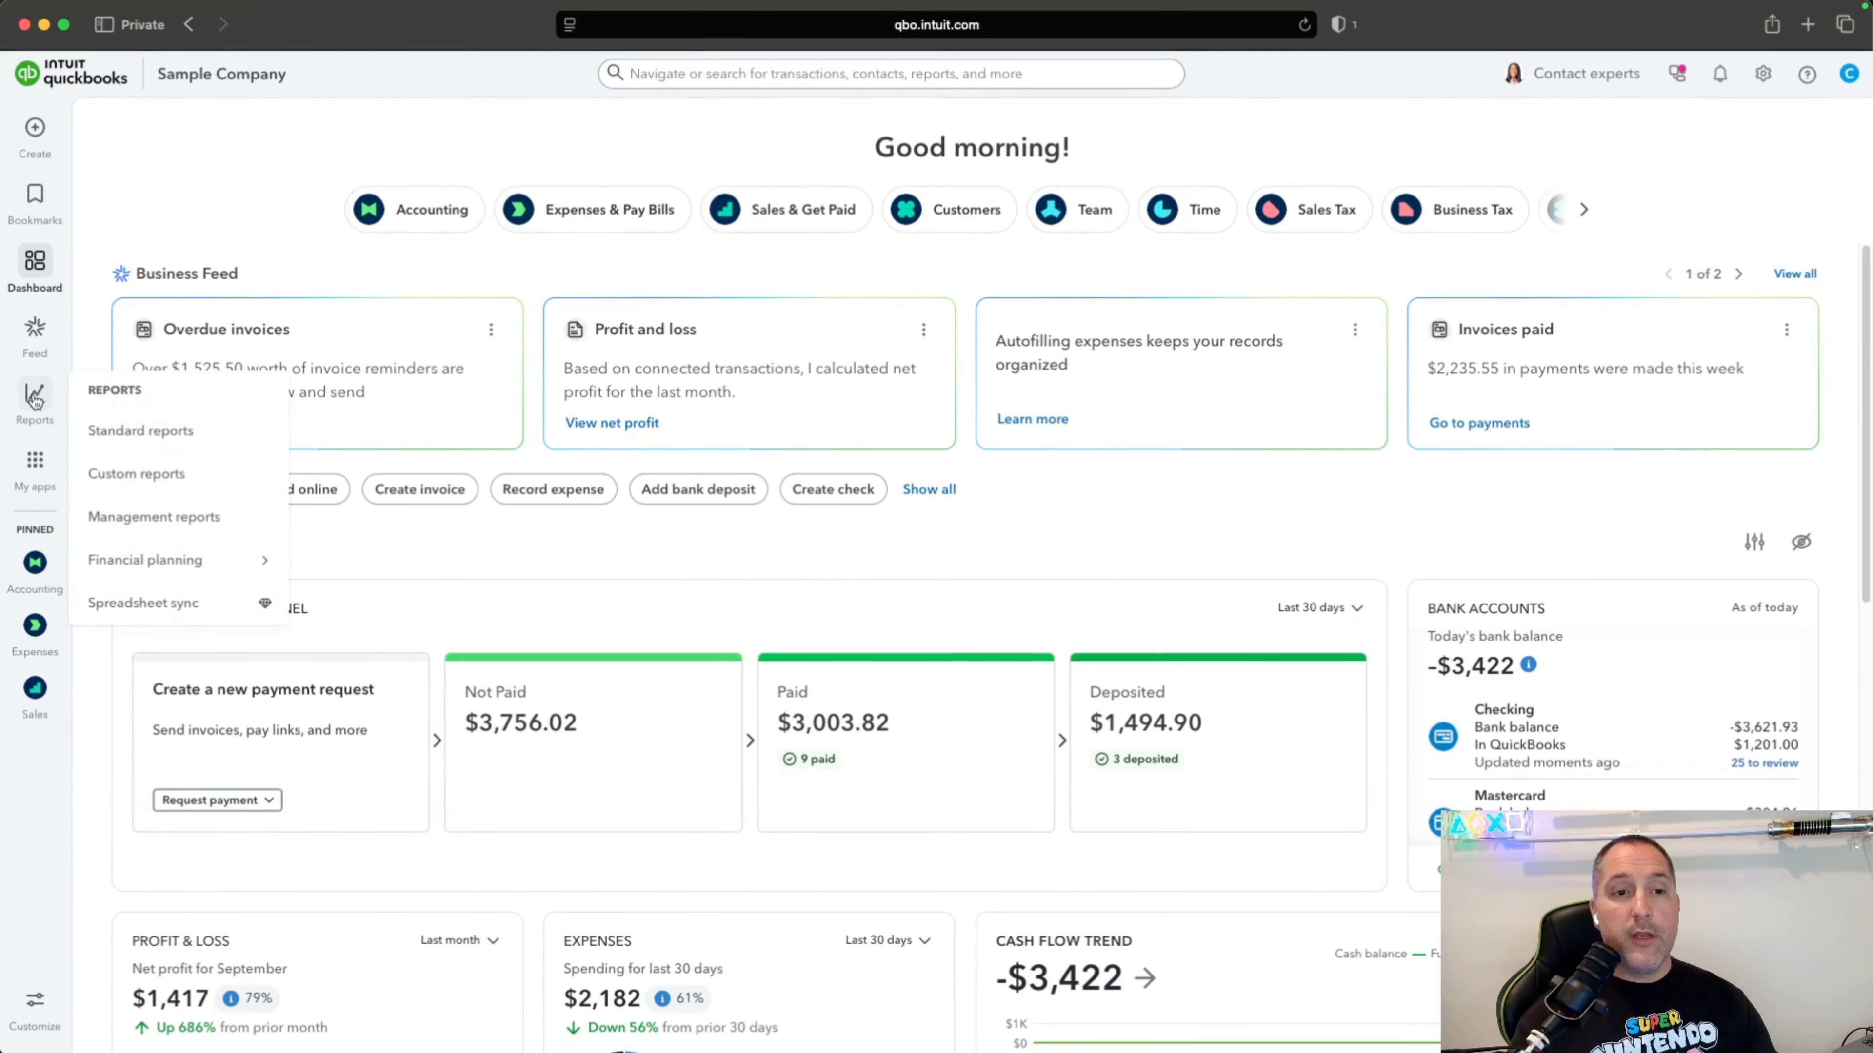
click(129, 433)
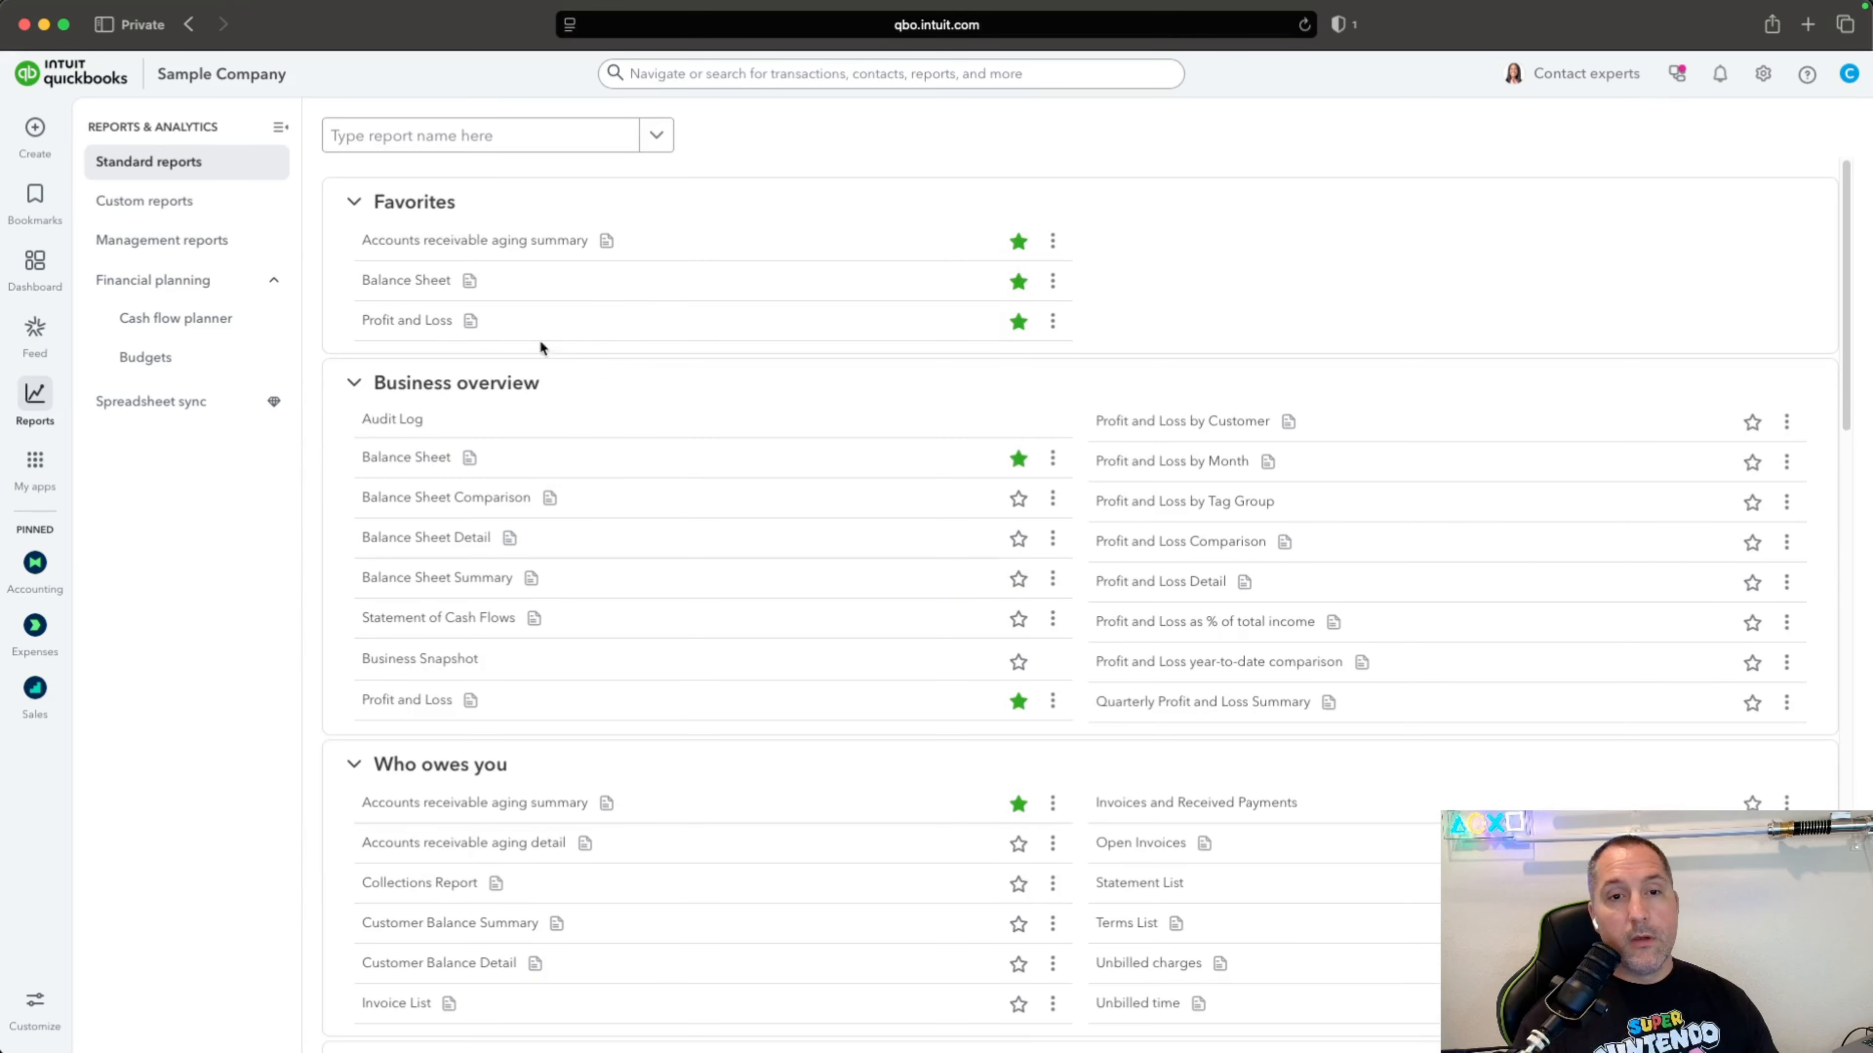
click(423, 325)
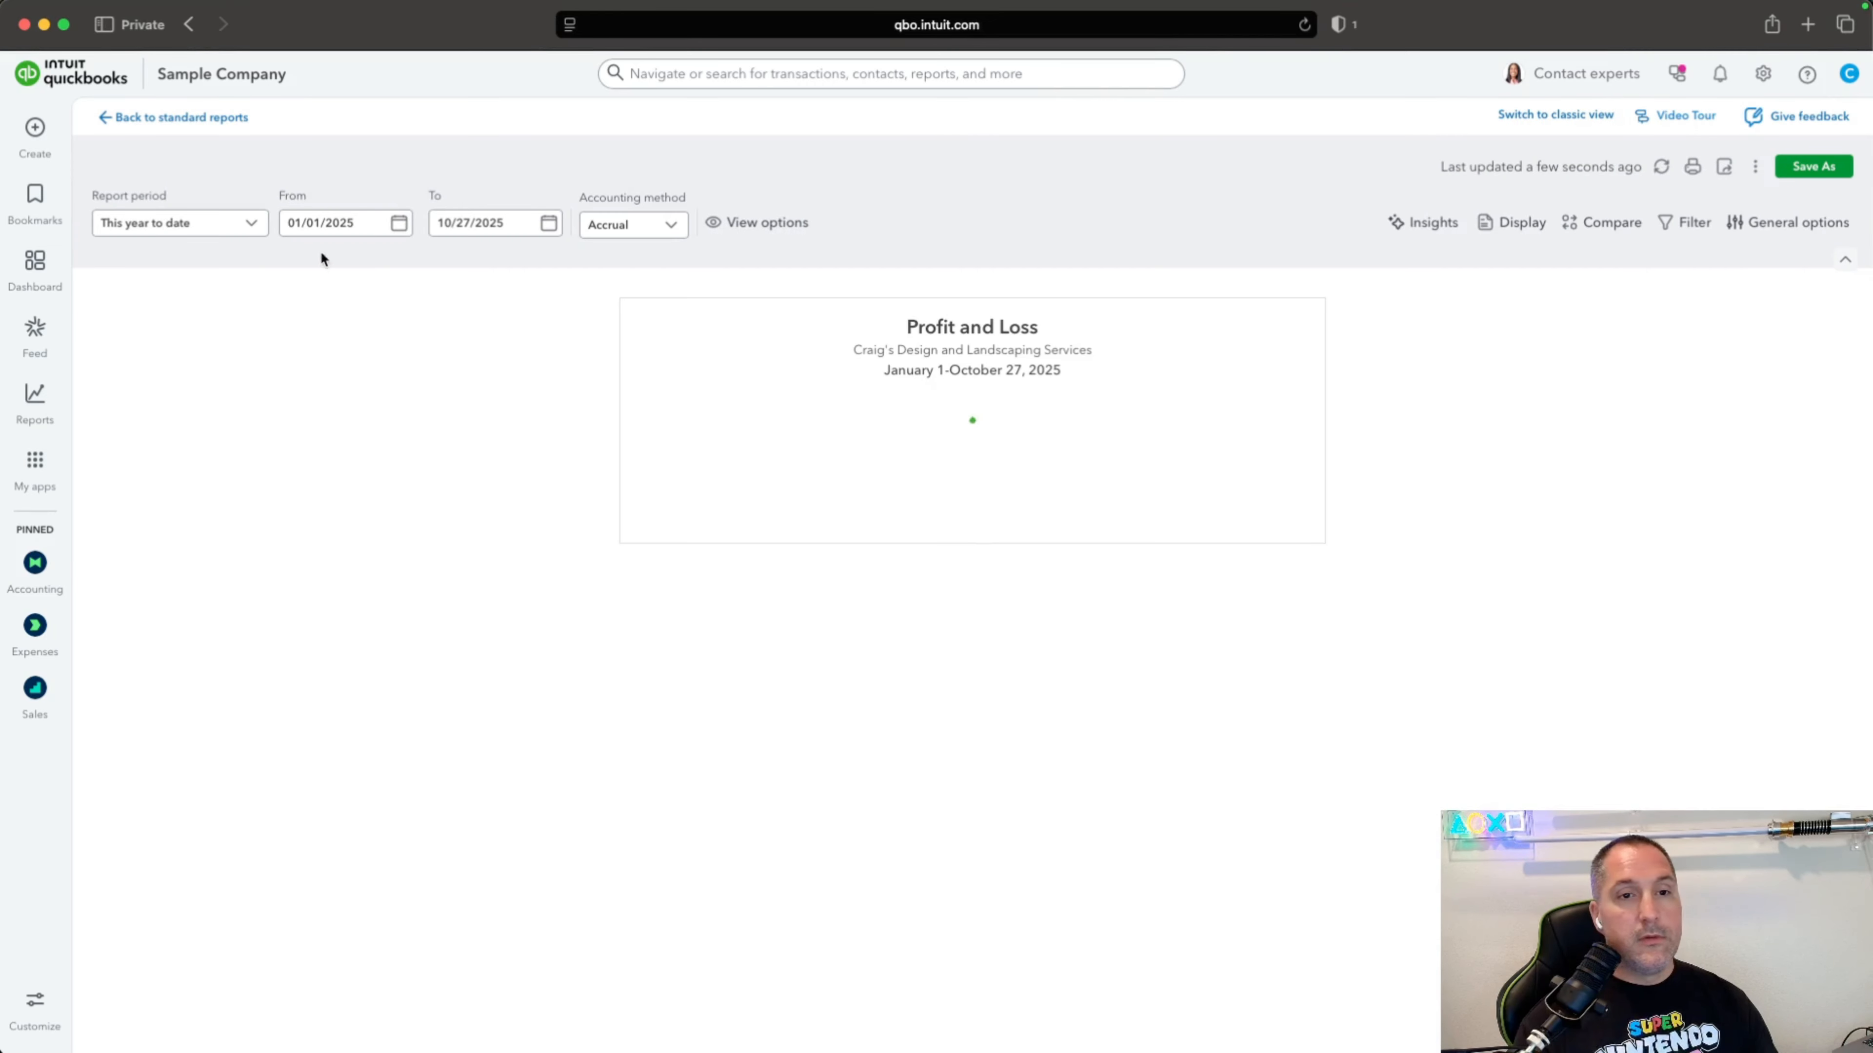
Set the Profit and Loss report to This year to last month with the Cash accounting method, and review it down to net income.
click(253, 222)
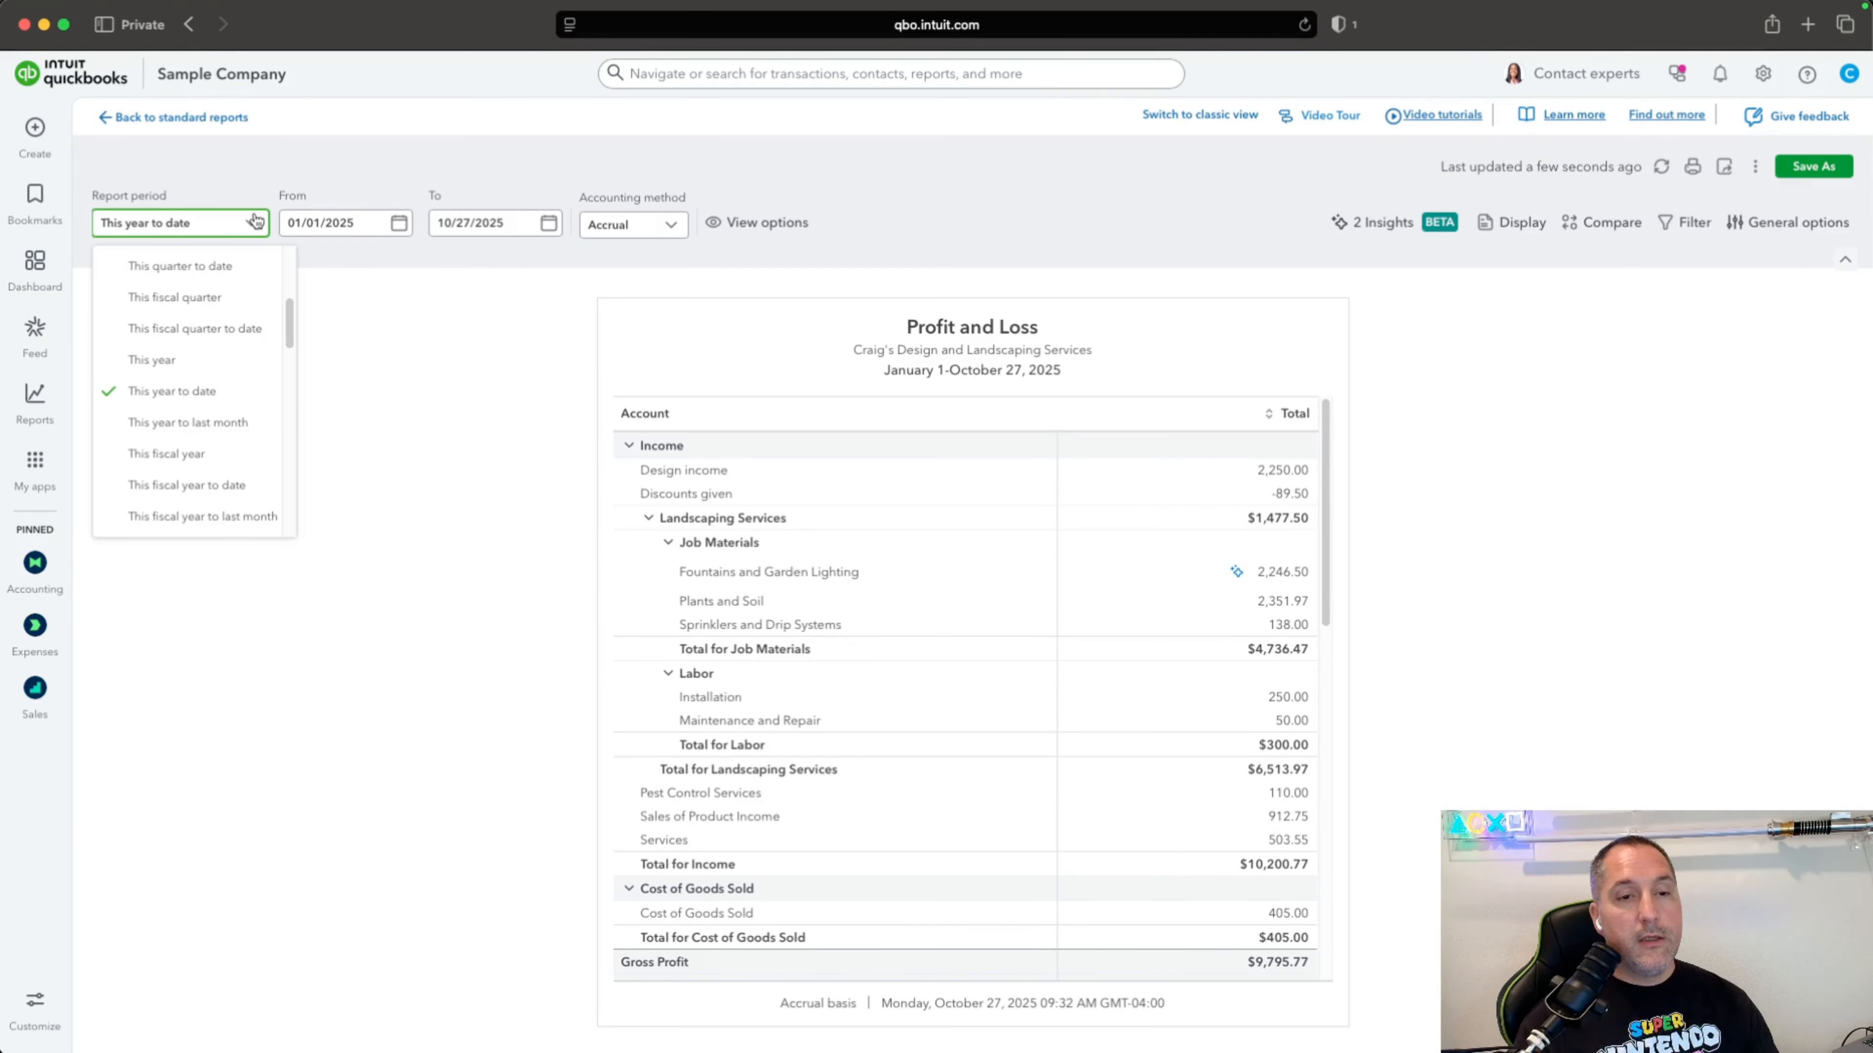
click(270, 390)
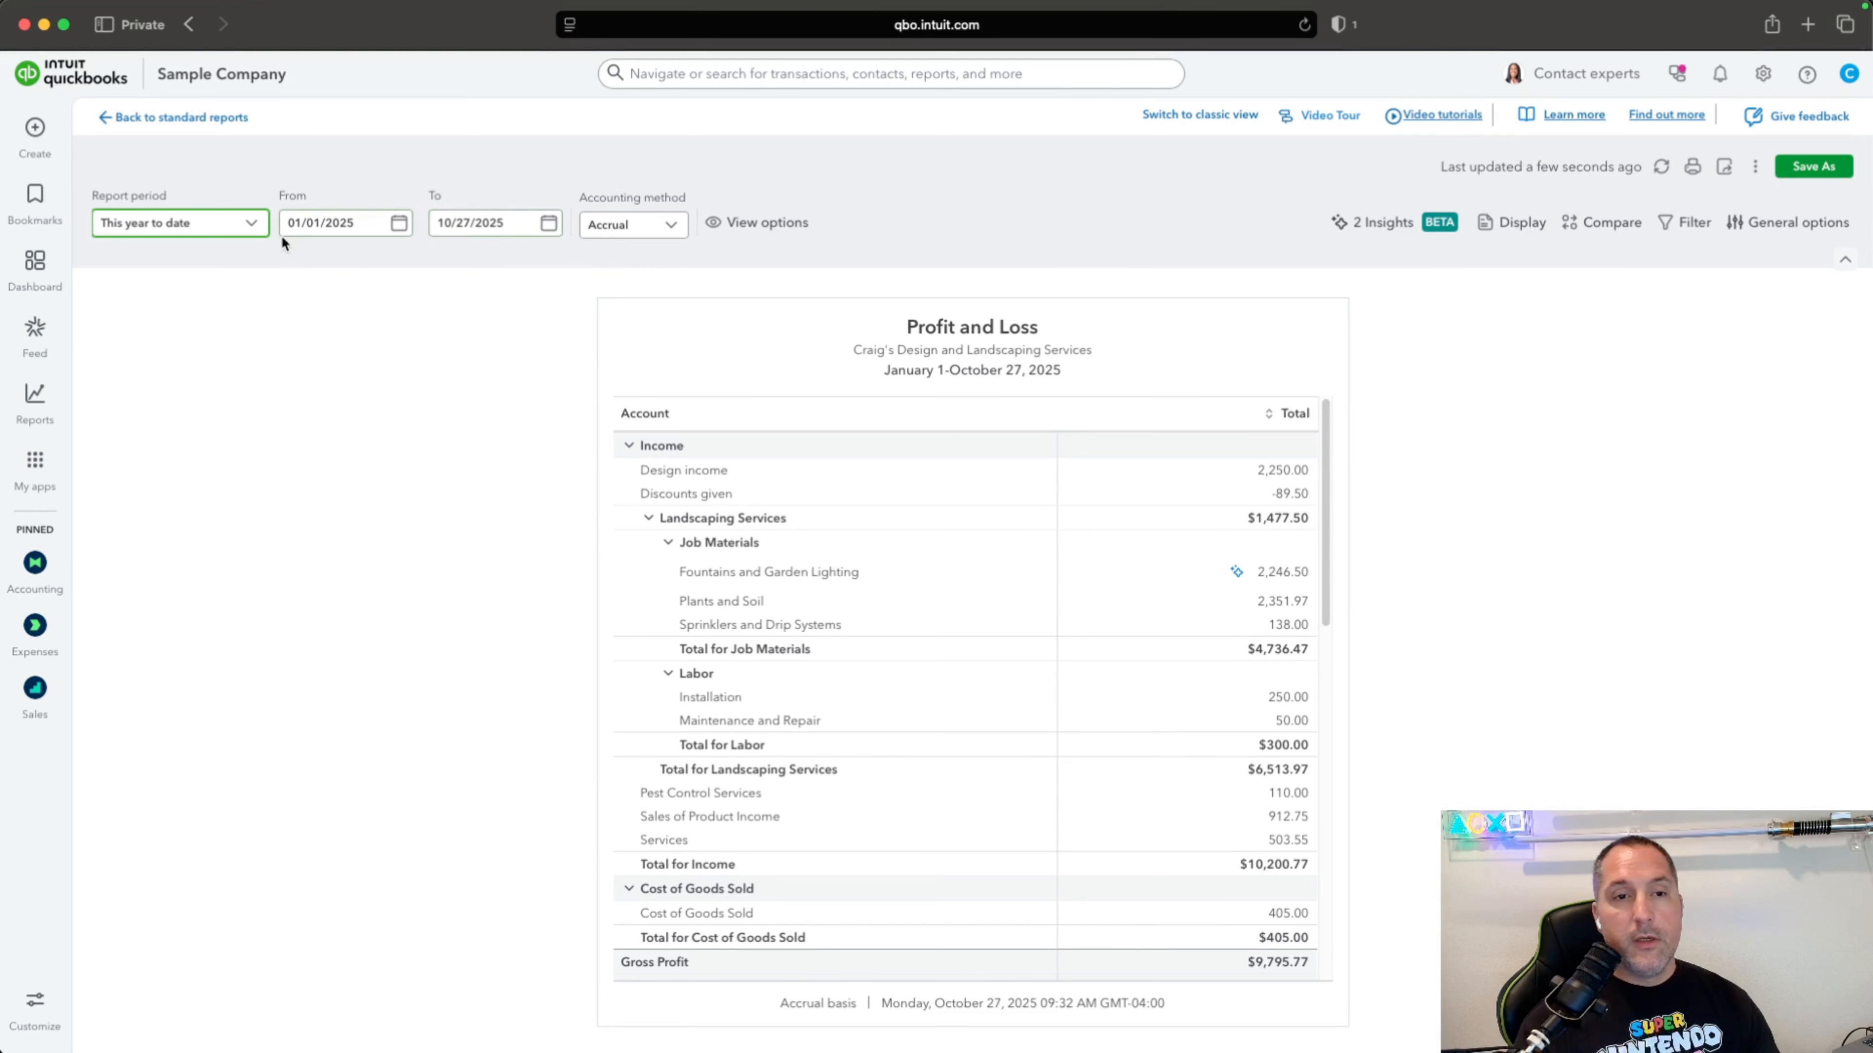
click(253, 227)
click(263, 424)
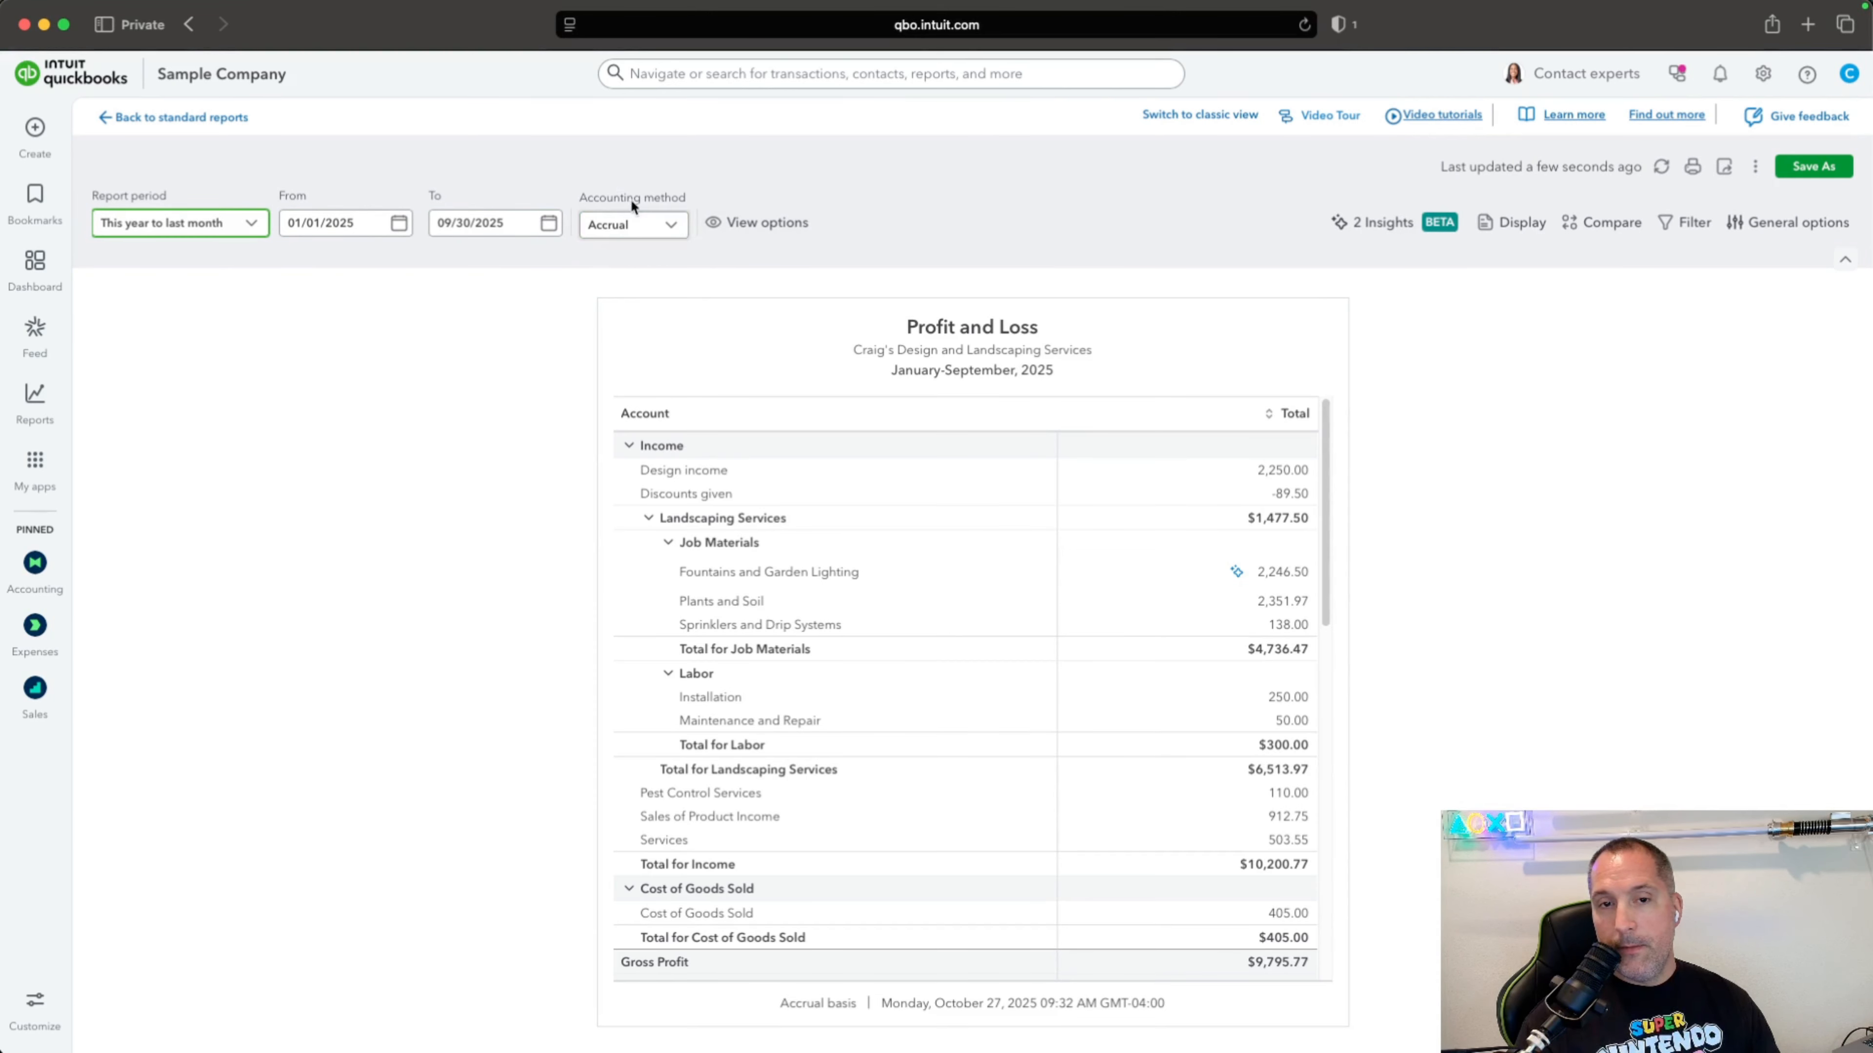
click(658, 229)
click(626, 296)
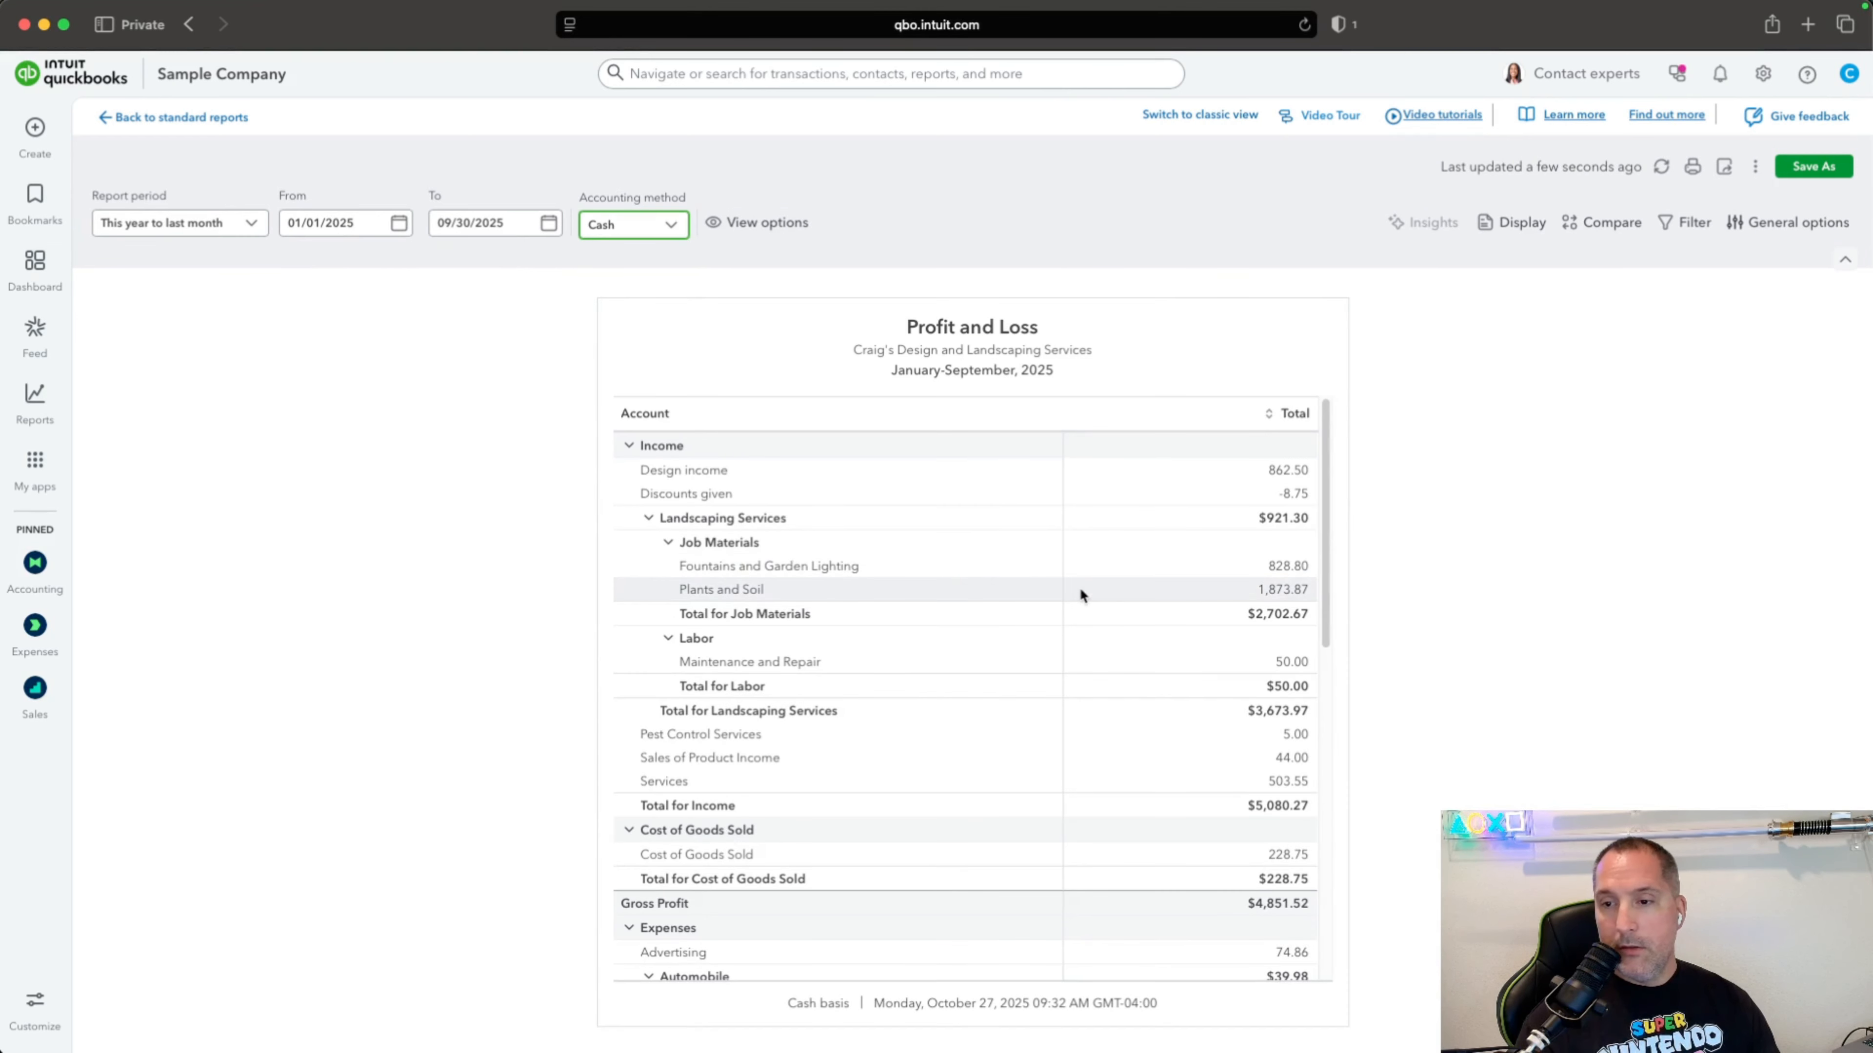
scroll(1079, 588, down, 10)
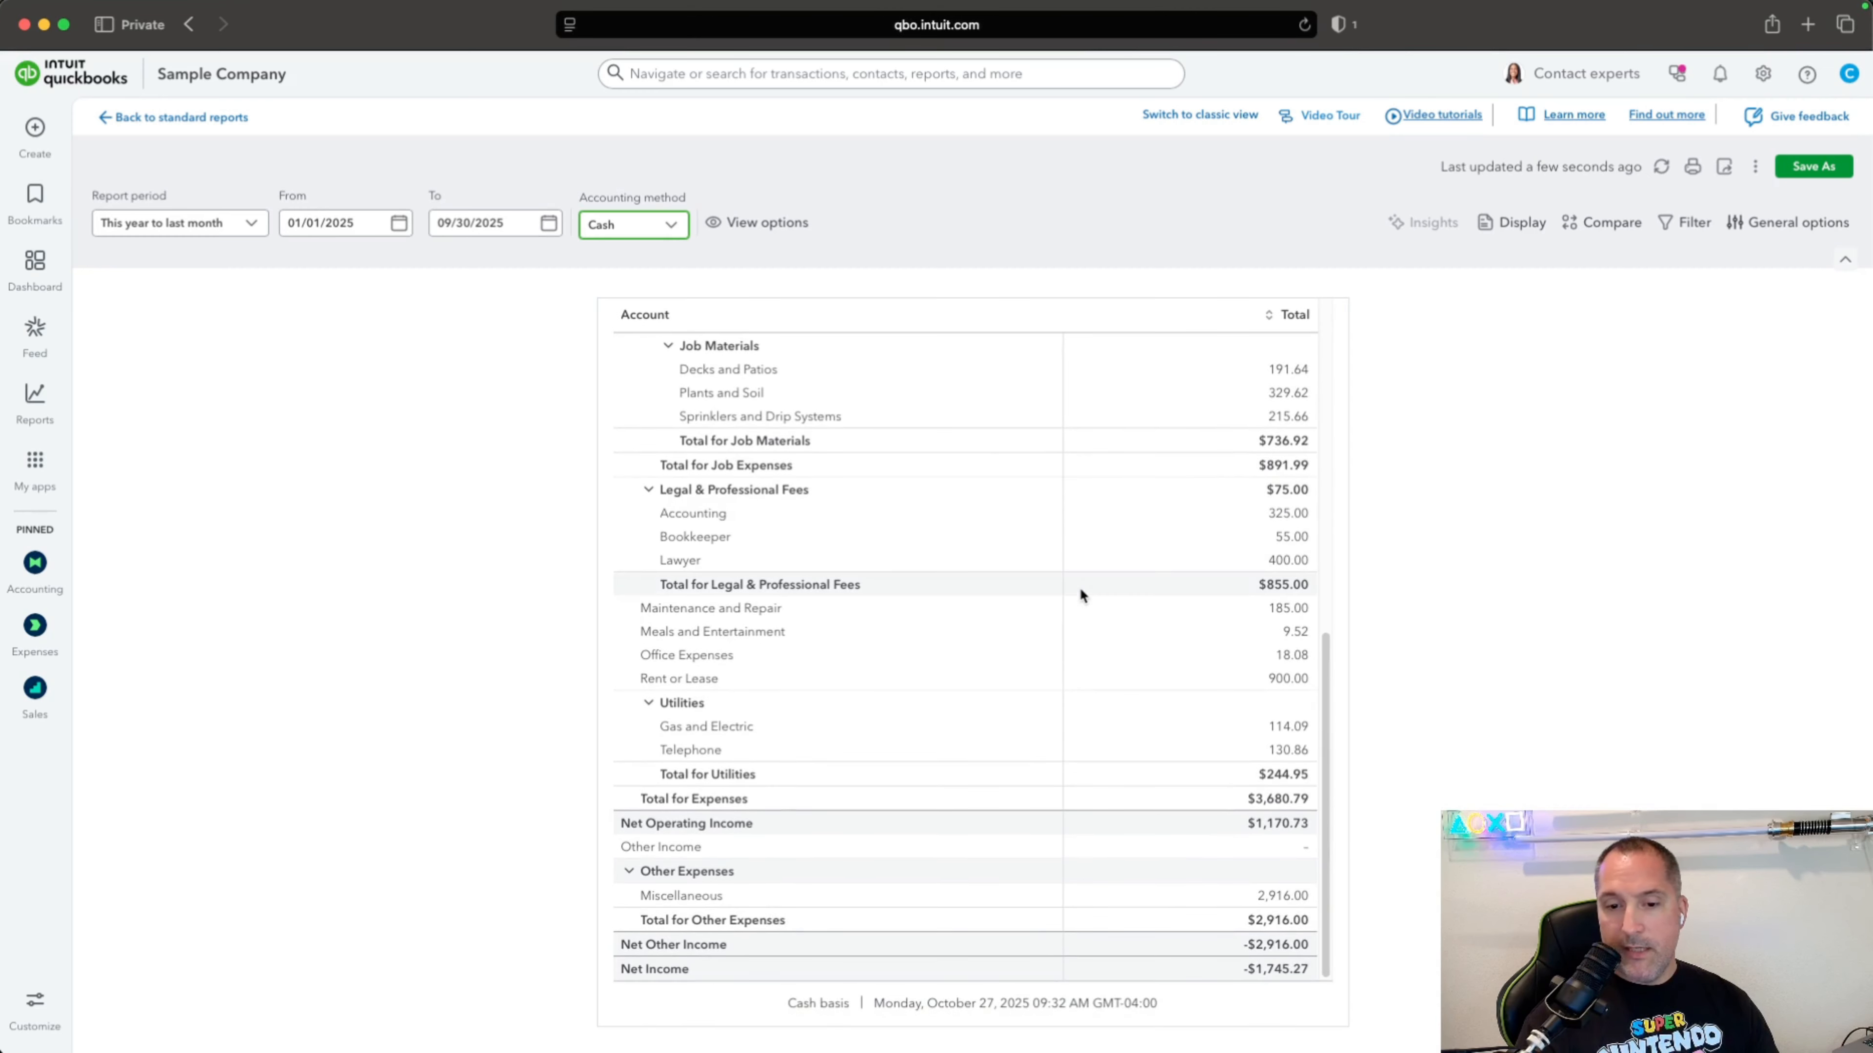
scroll(1079, 587, up, 10)
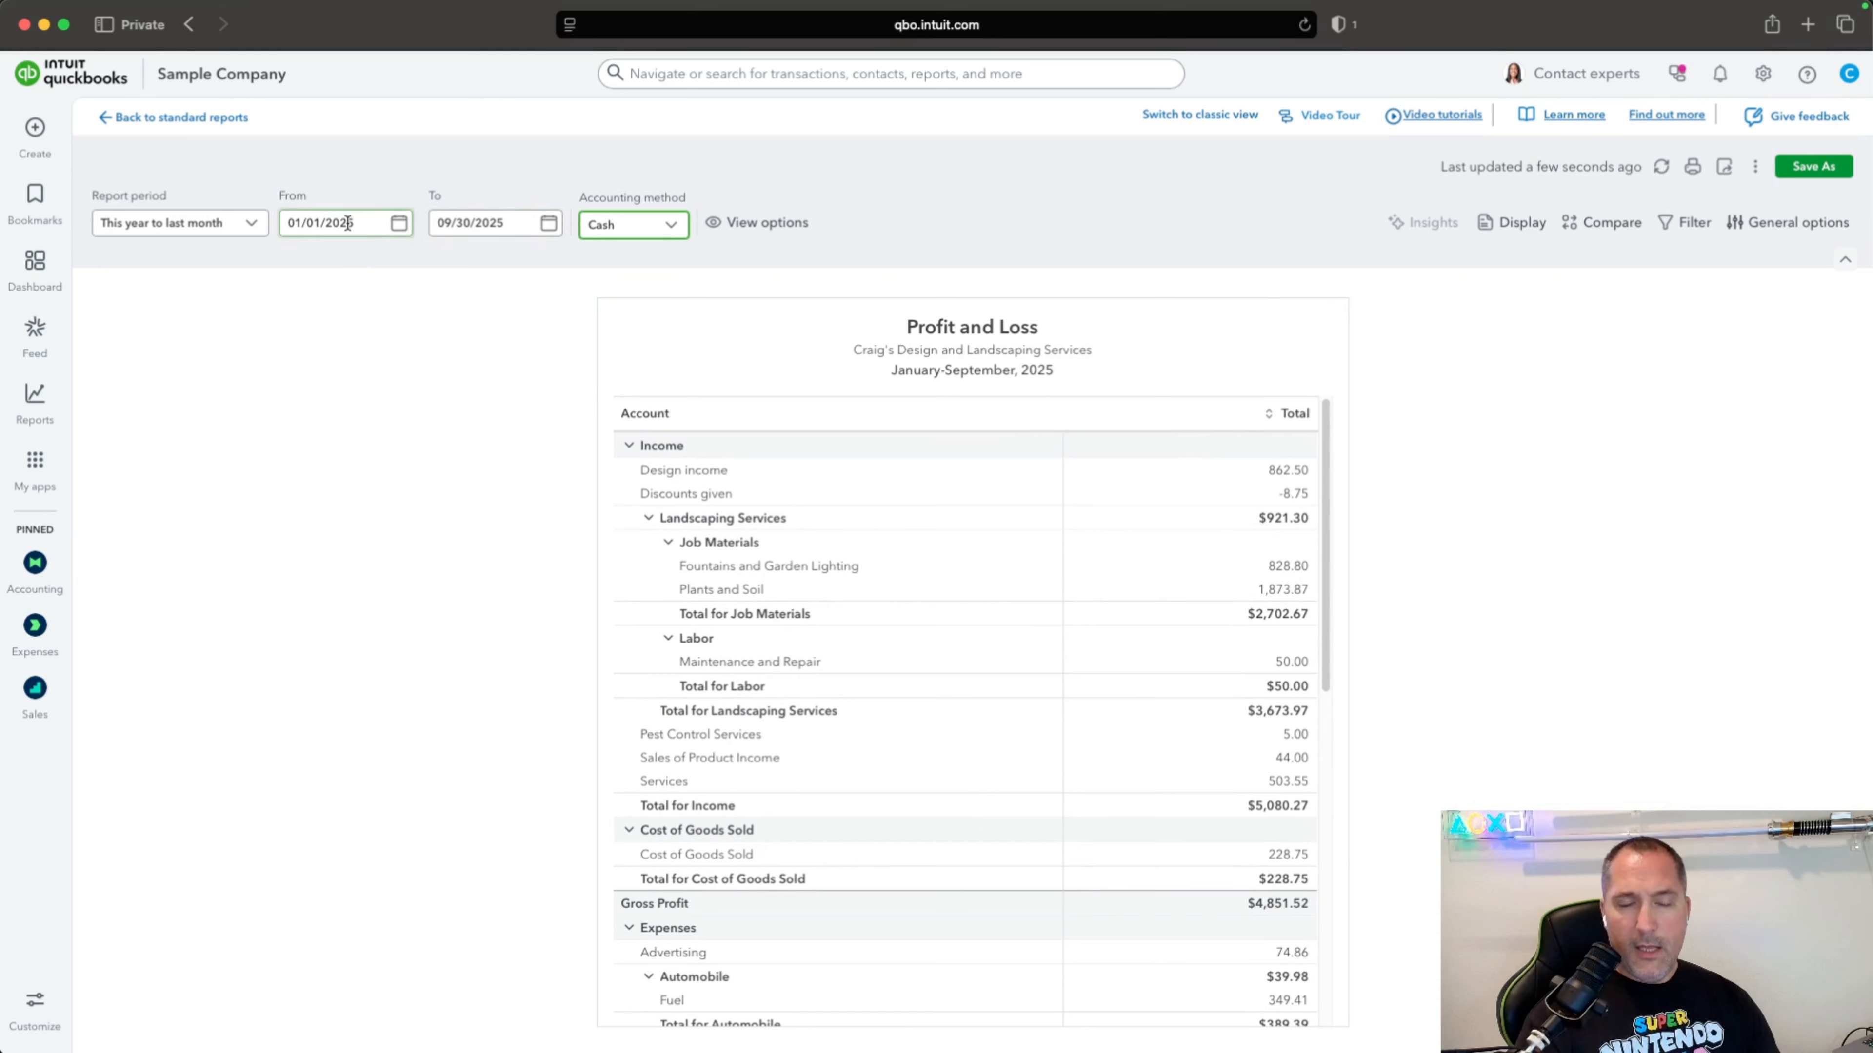
Change the Profit and Loss report period to Last year.
click(247, 230)
scroll(231, 379, down, 3)
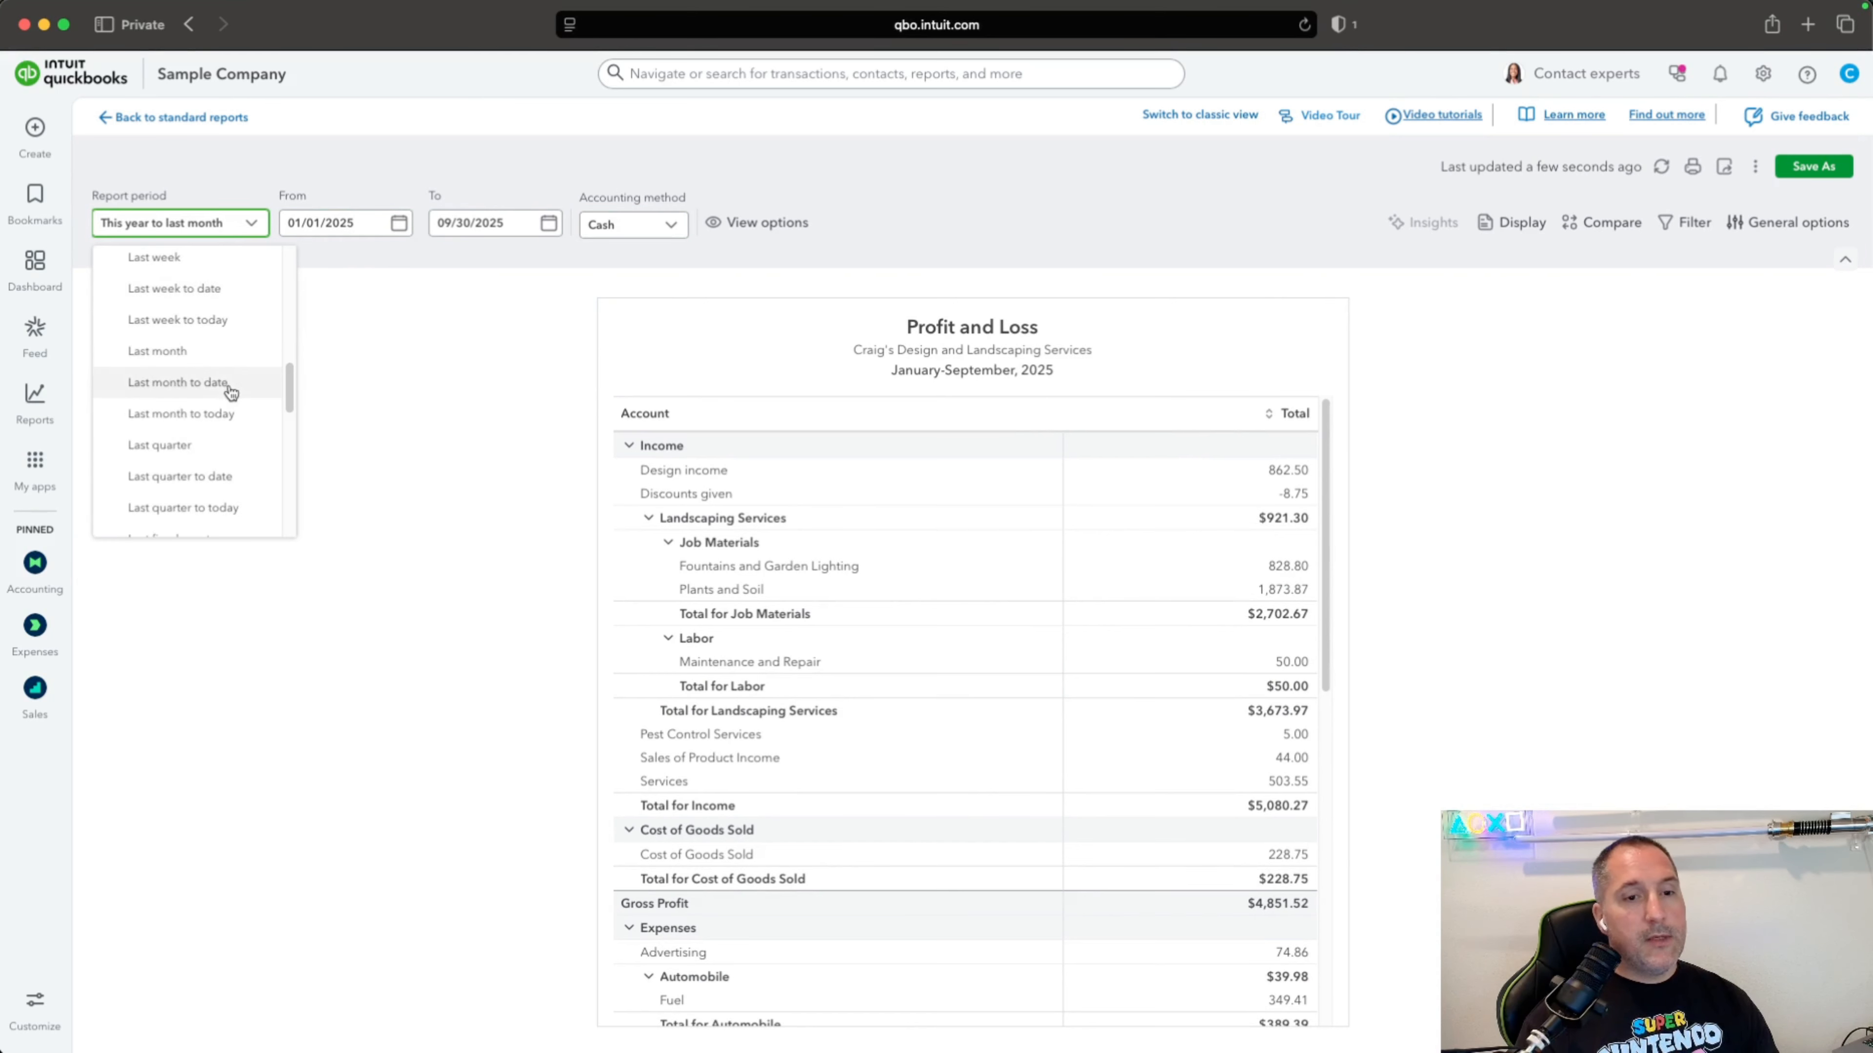
scroll(230, 391, down, 3)
click(221, 436)
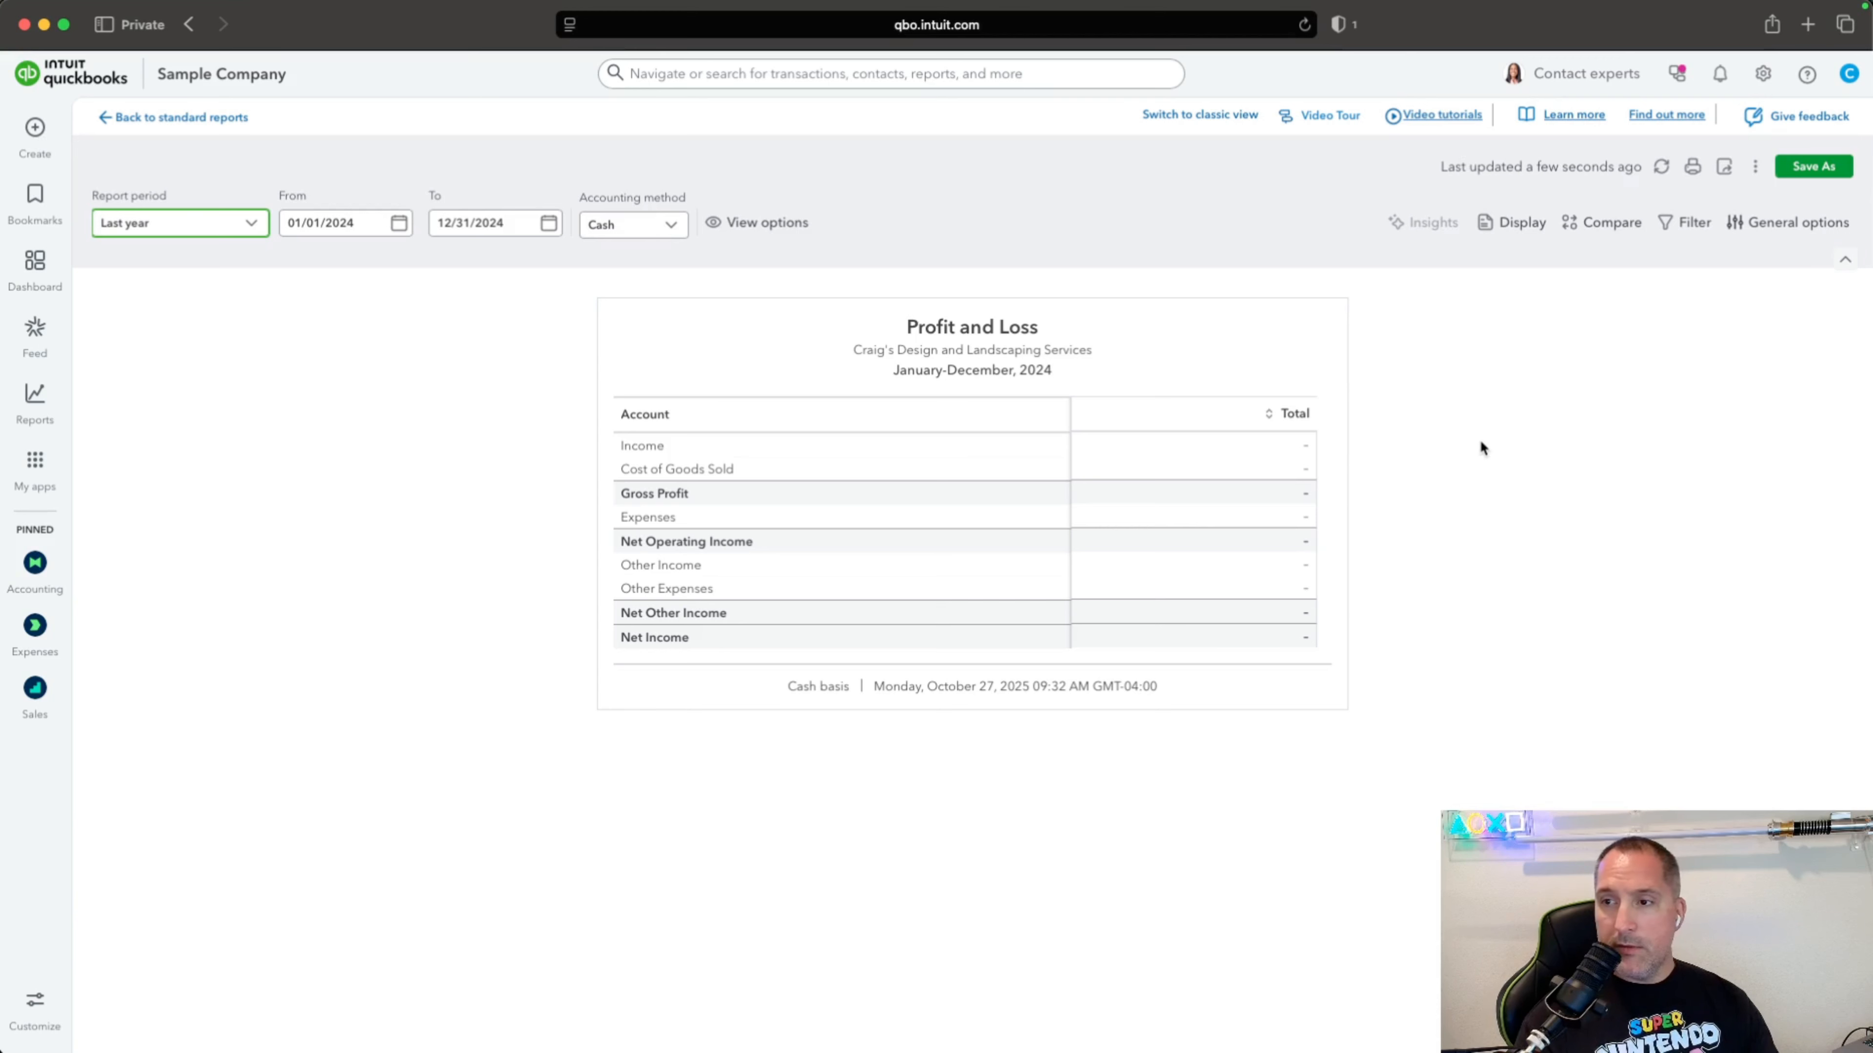
Open the Balance Sheet report from the standard reports.
click(39, 408)
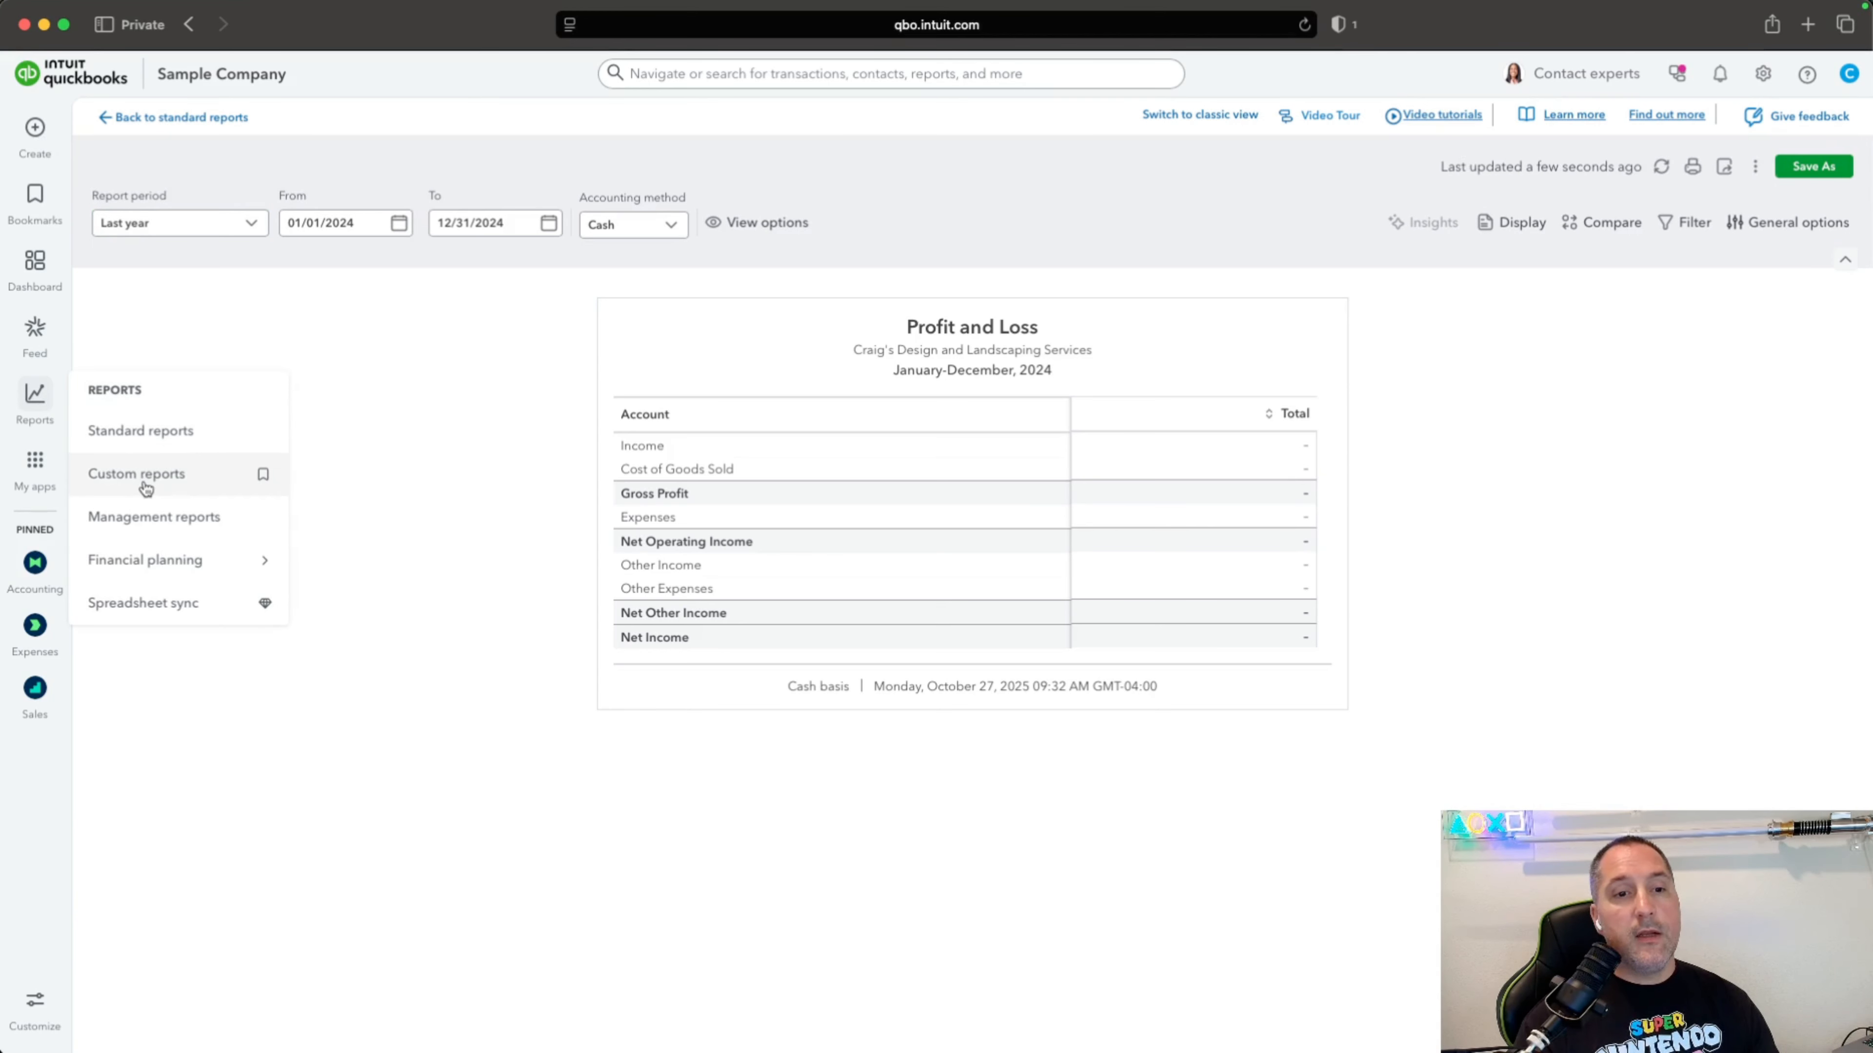
click(145, 436)
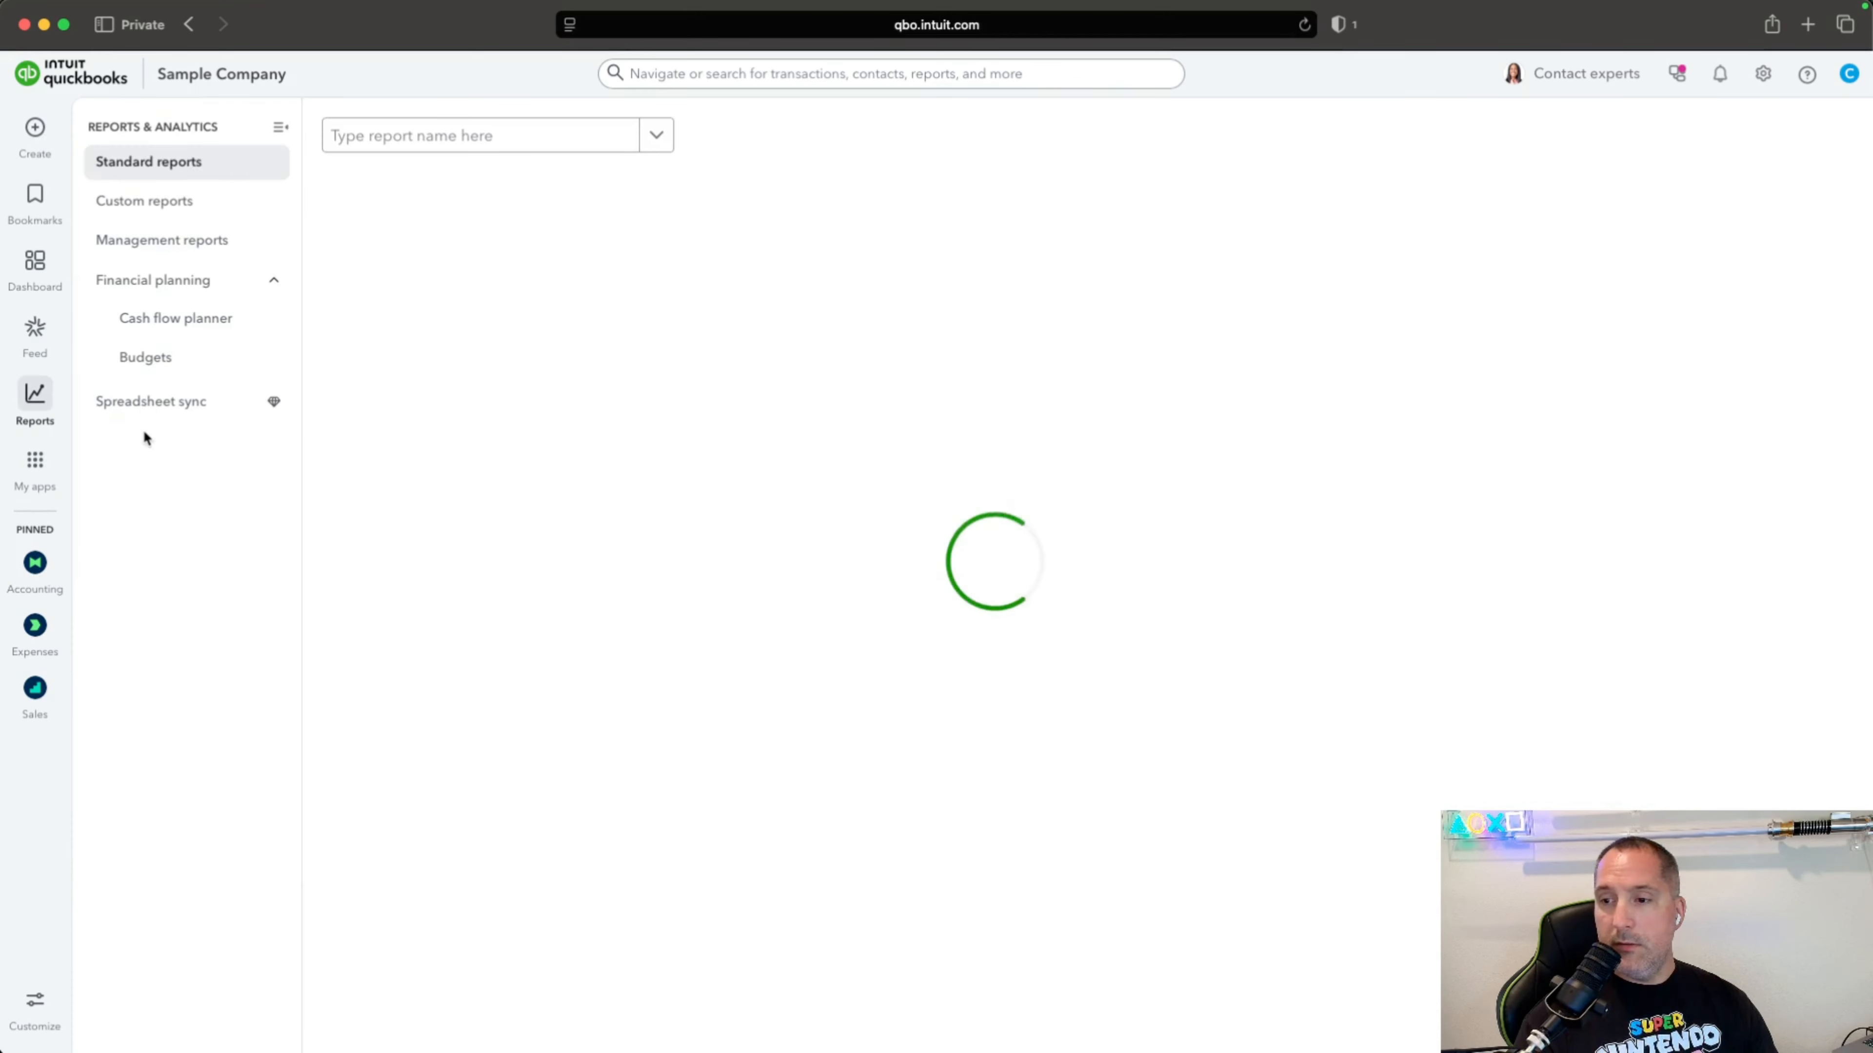
click(361, 290)
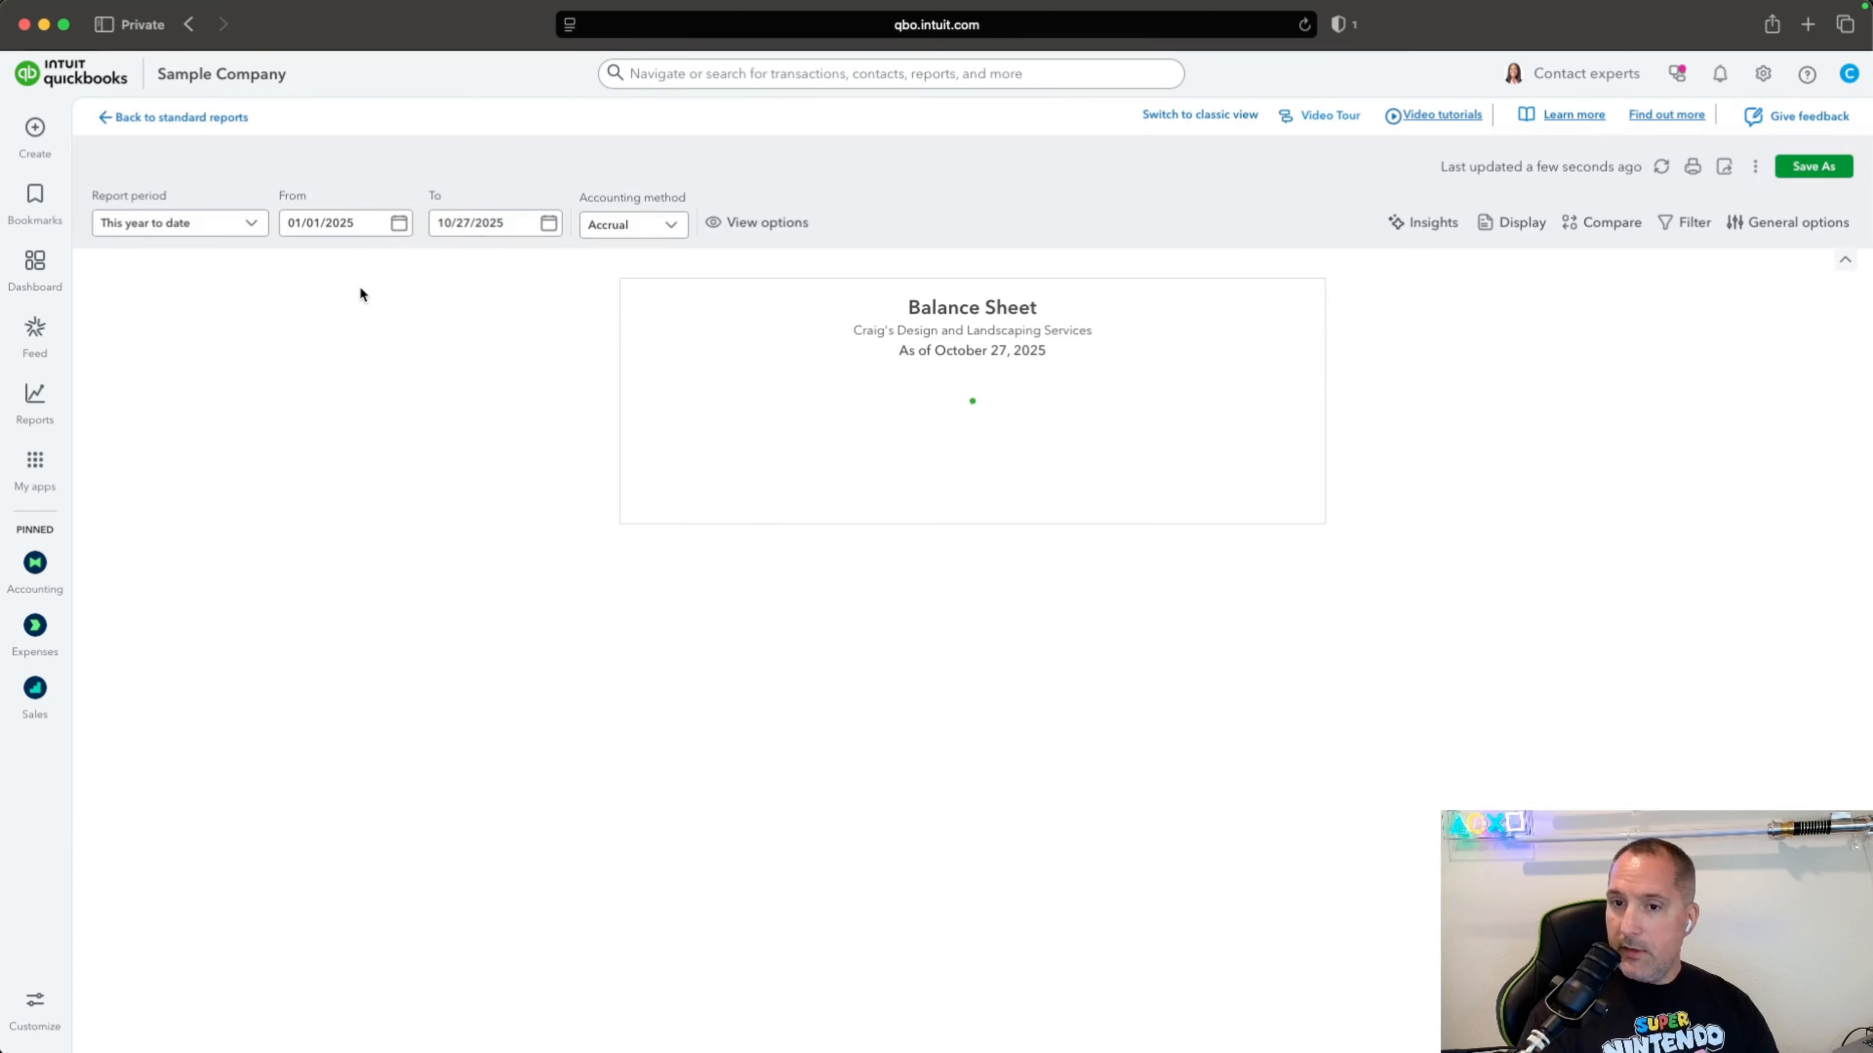
Set the Balance Sheet's report period to Last year and its accounting method to Cash.
click(235, 230)
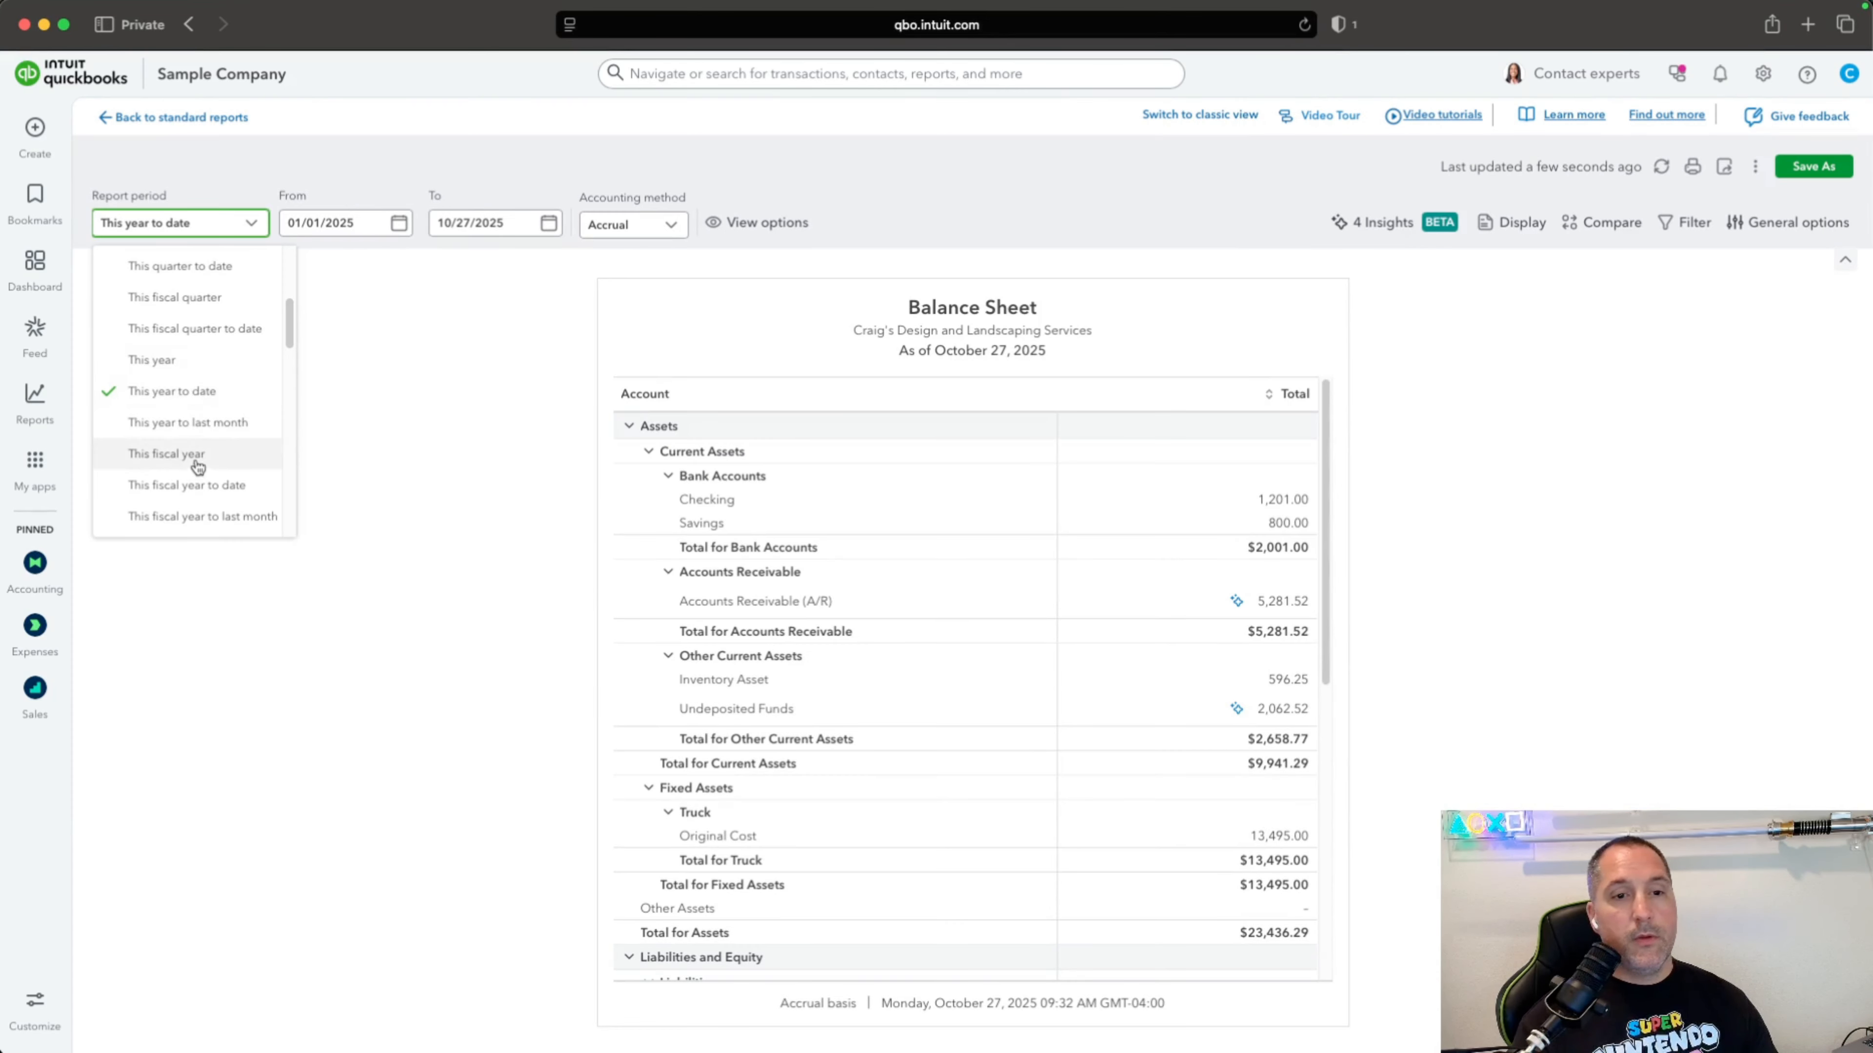
scroll(191, 372, down, 3)
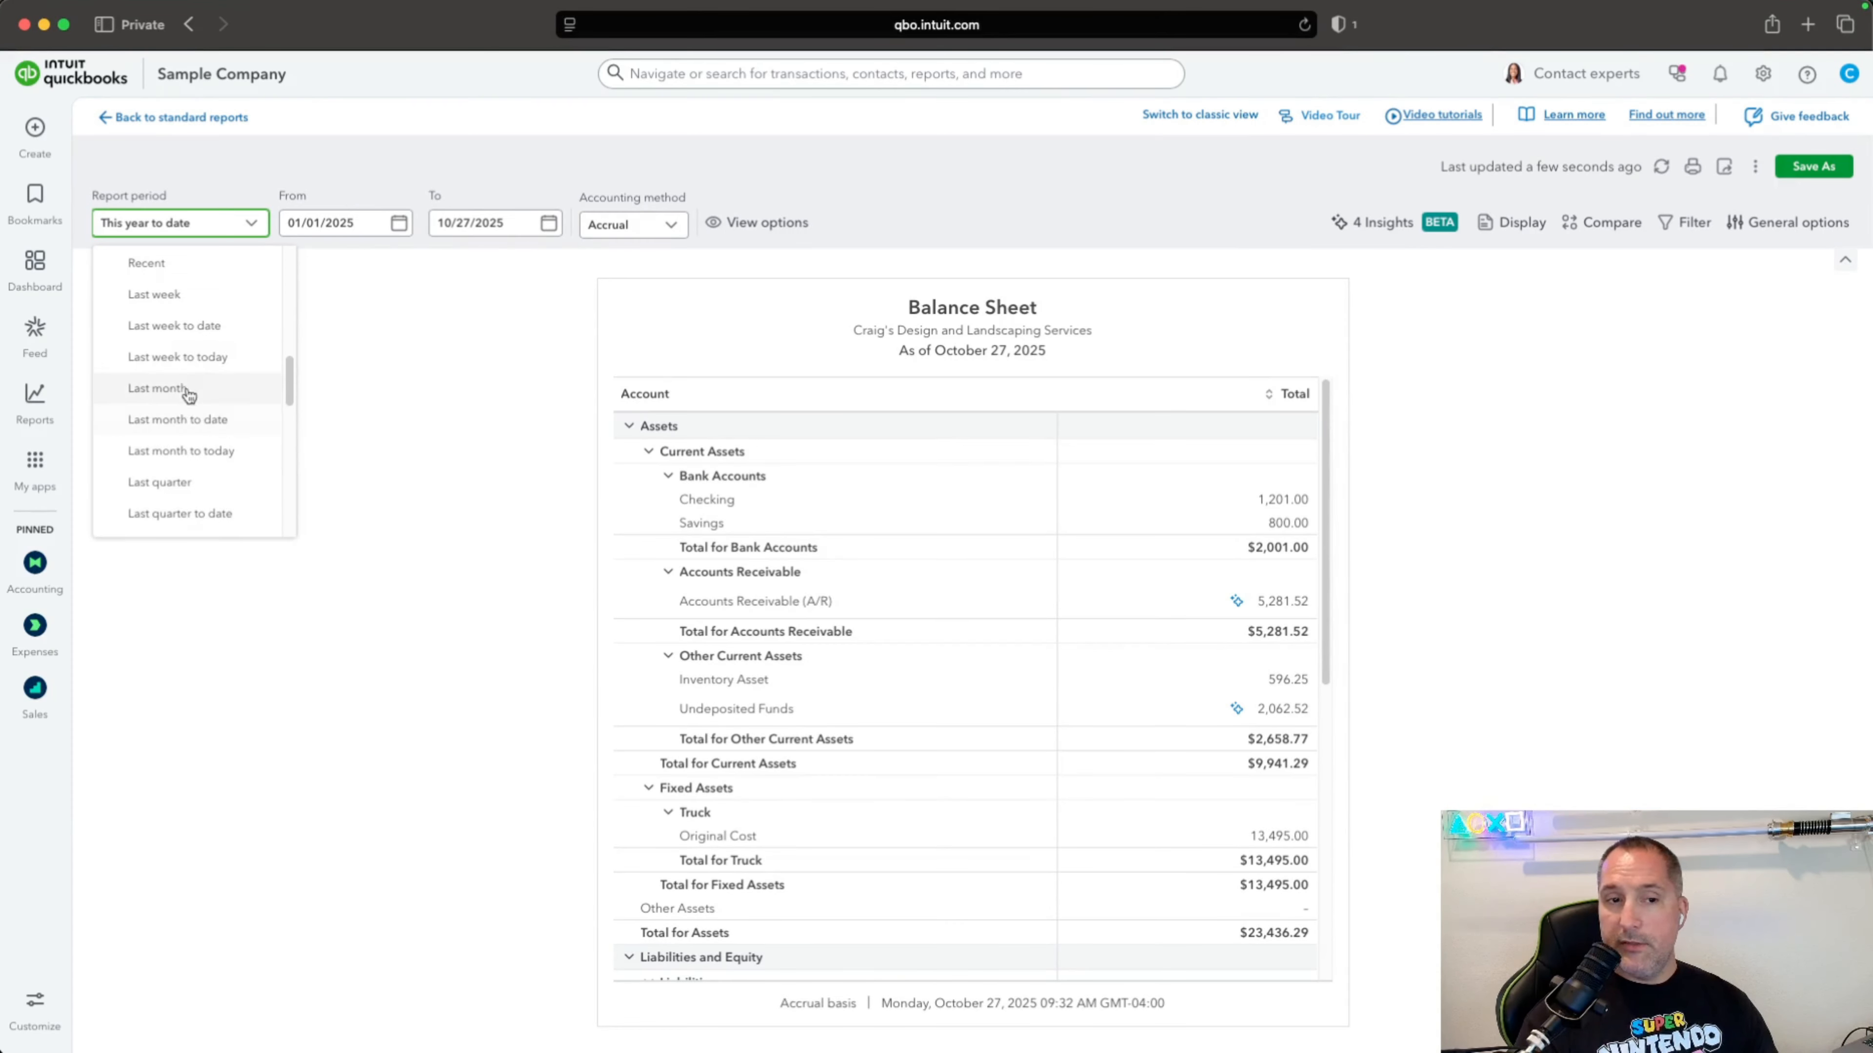
scroll(198, 412, up, 2)
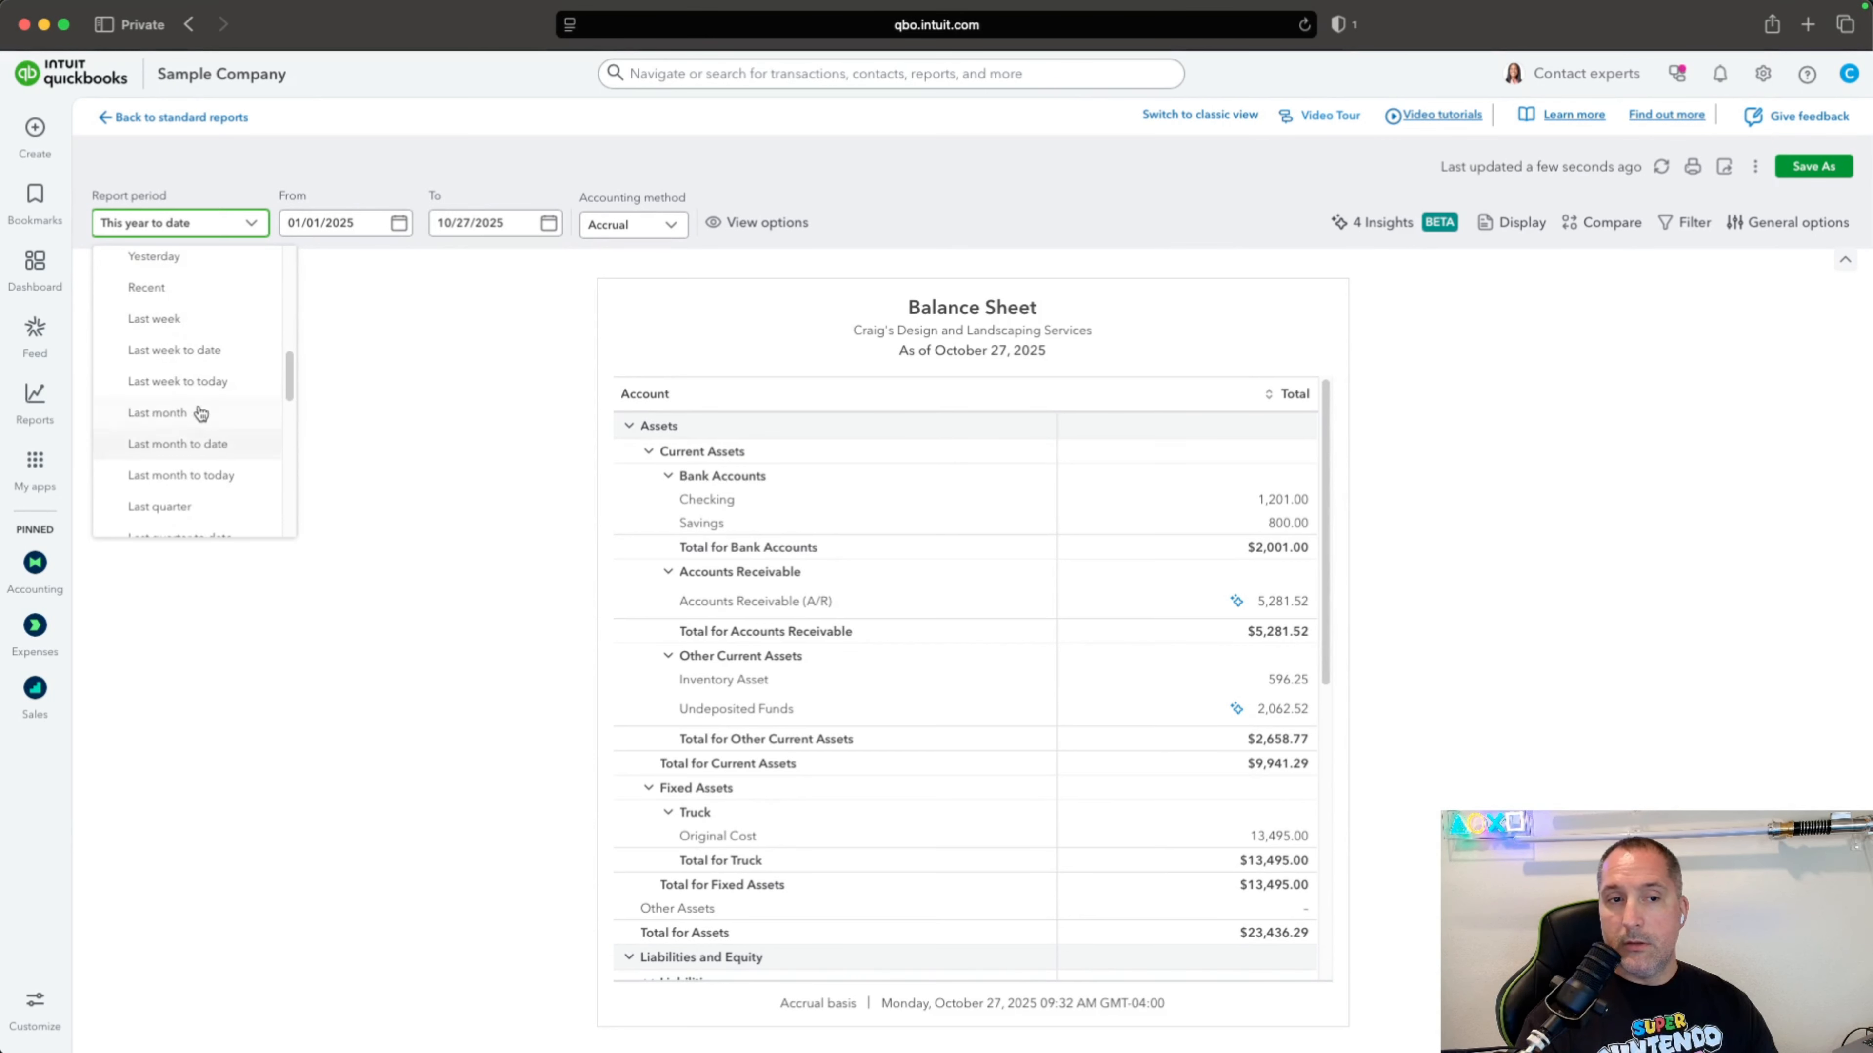
scroll(201, 410, down, 3)
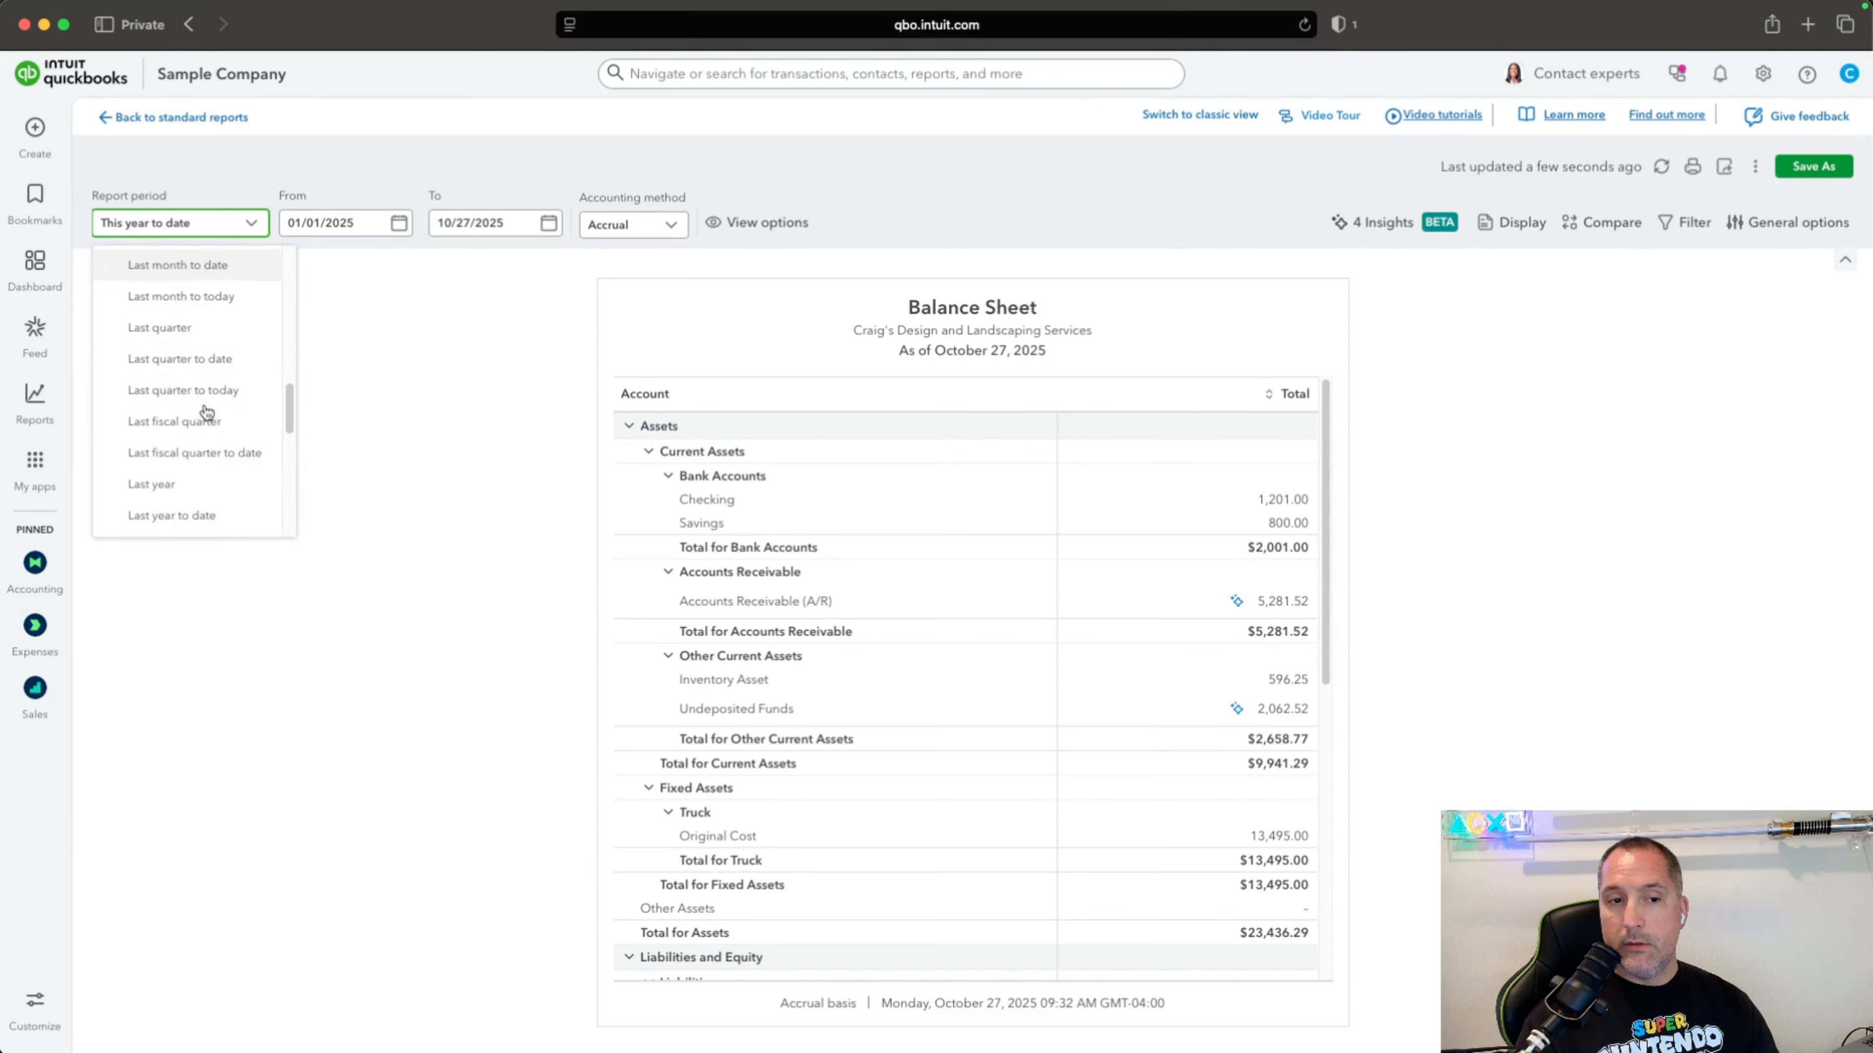
click(218, 487)
click(632, 225)
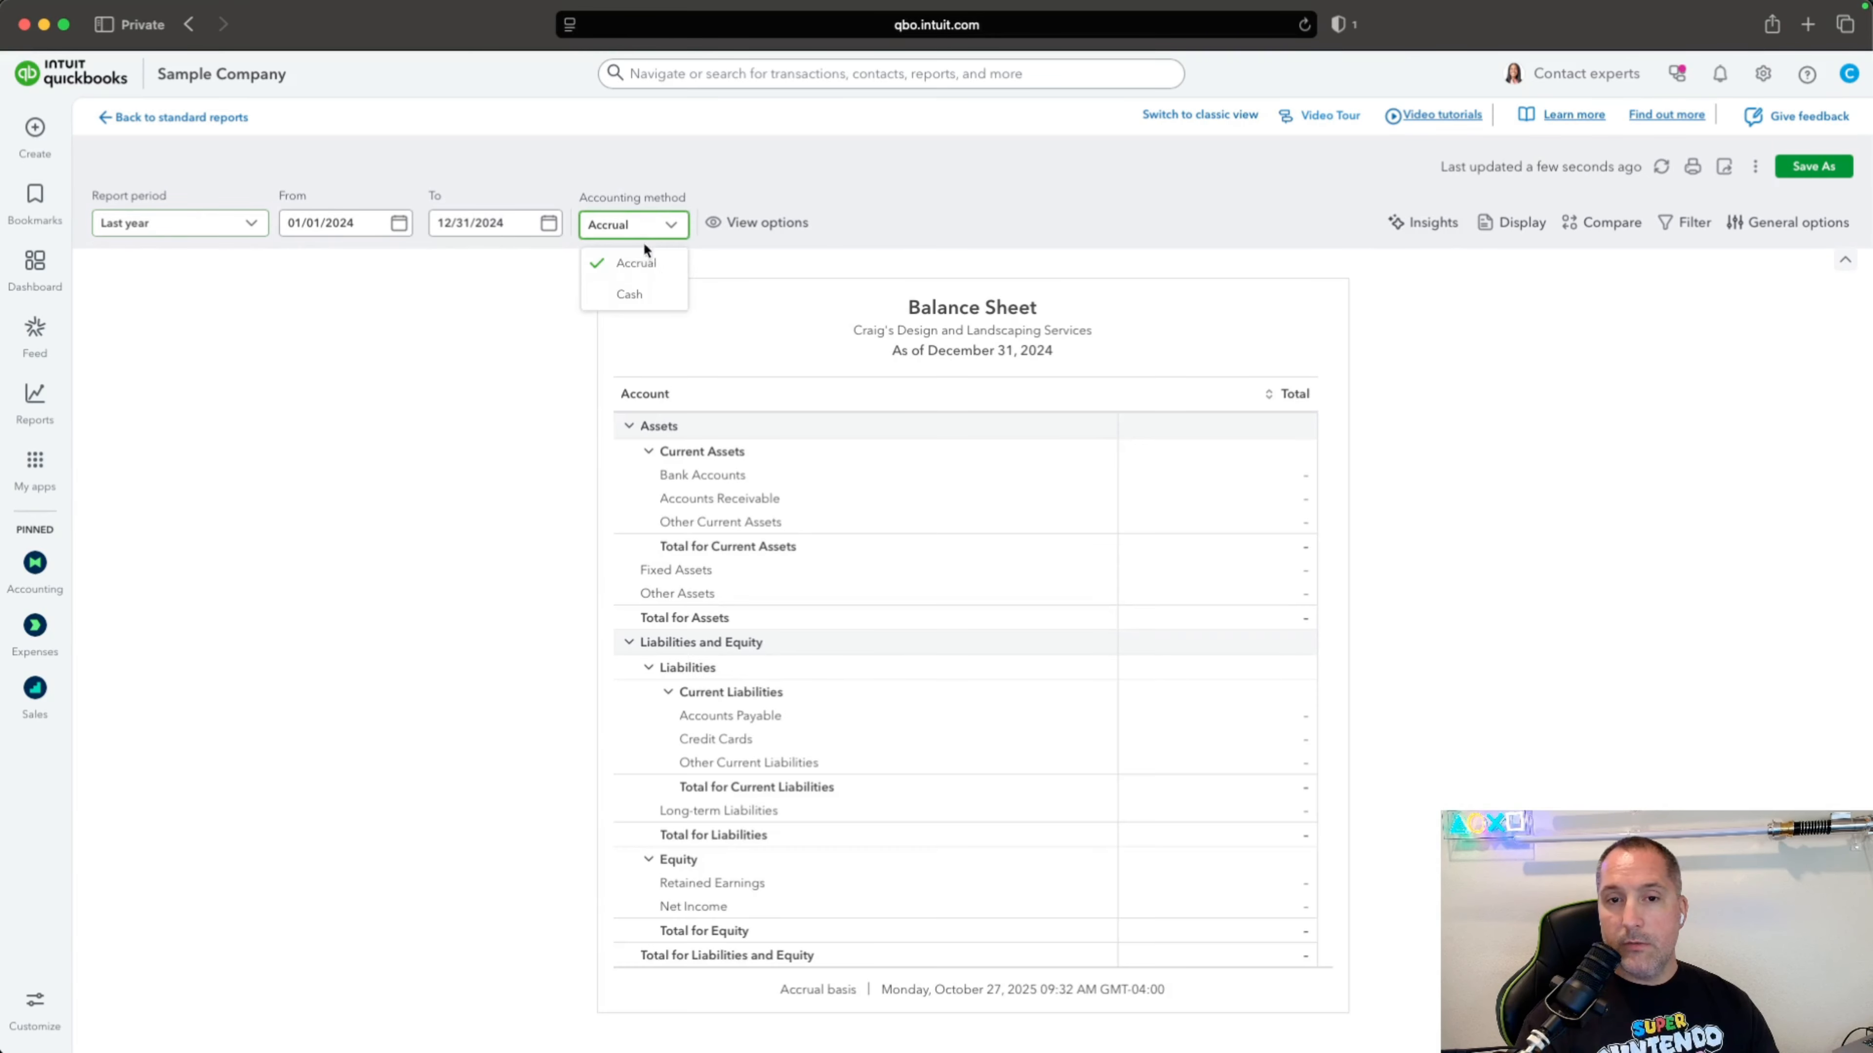
click(616, 294)
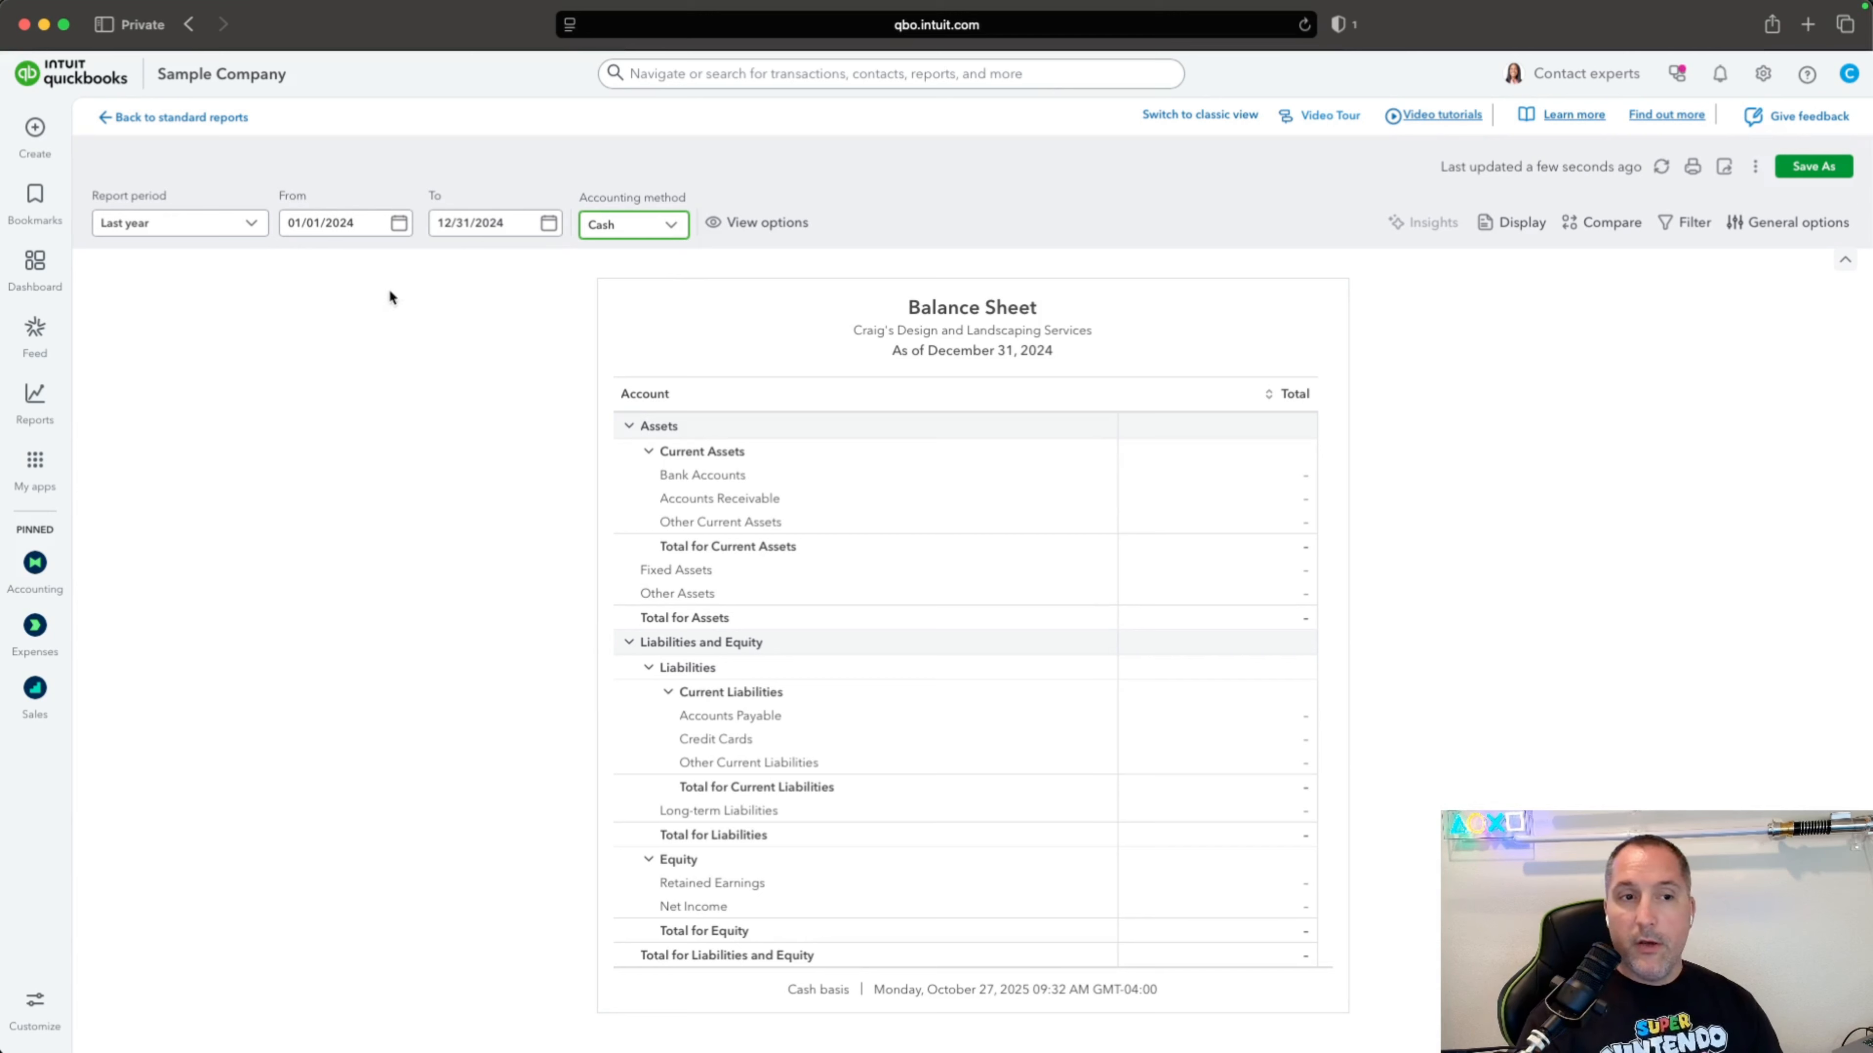
Start a new journal entry and set its journal date to 12/31/2024.
click(34, 132)
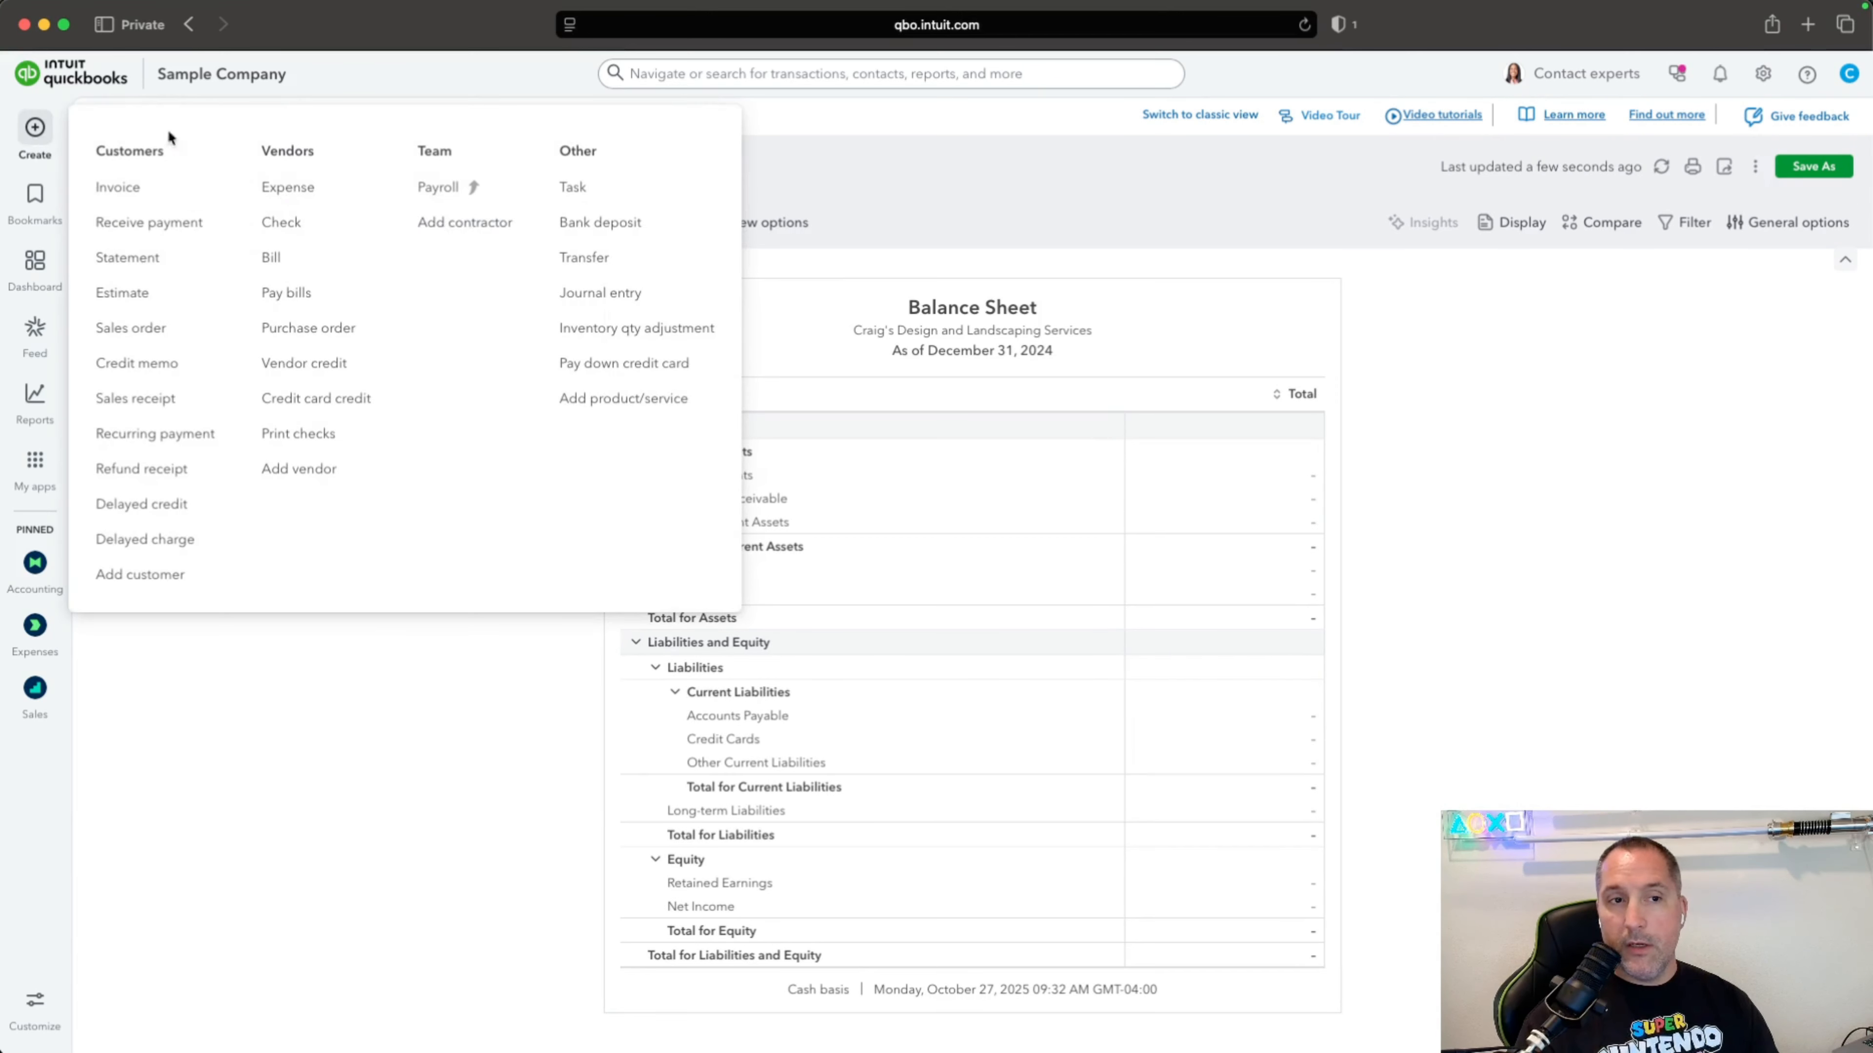
click(647, 295)
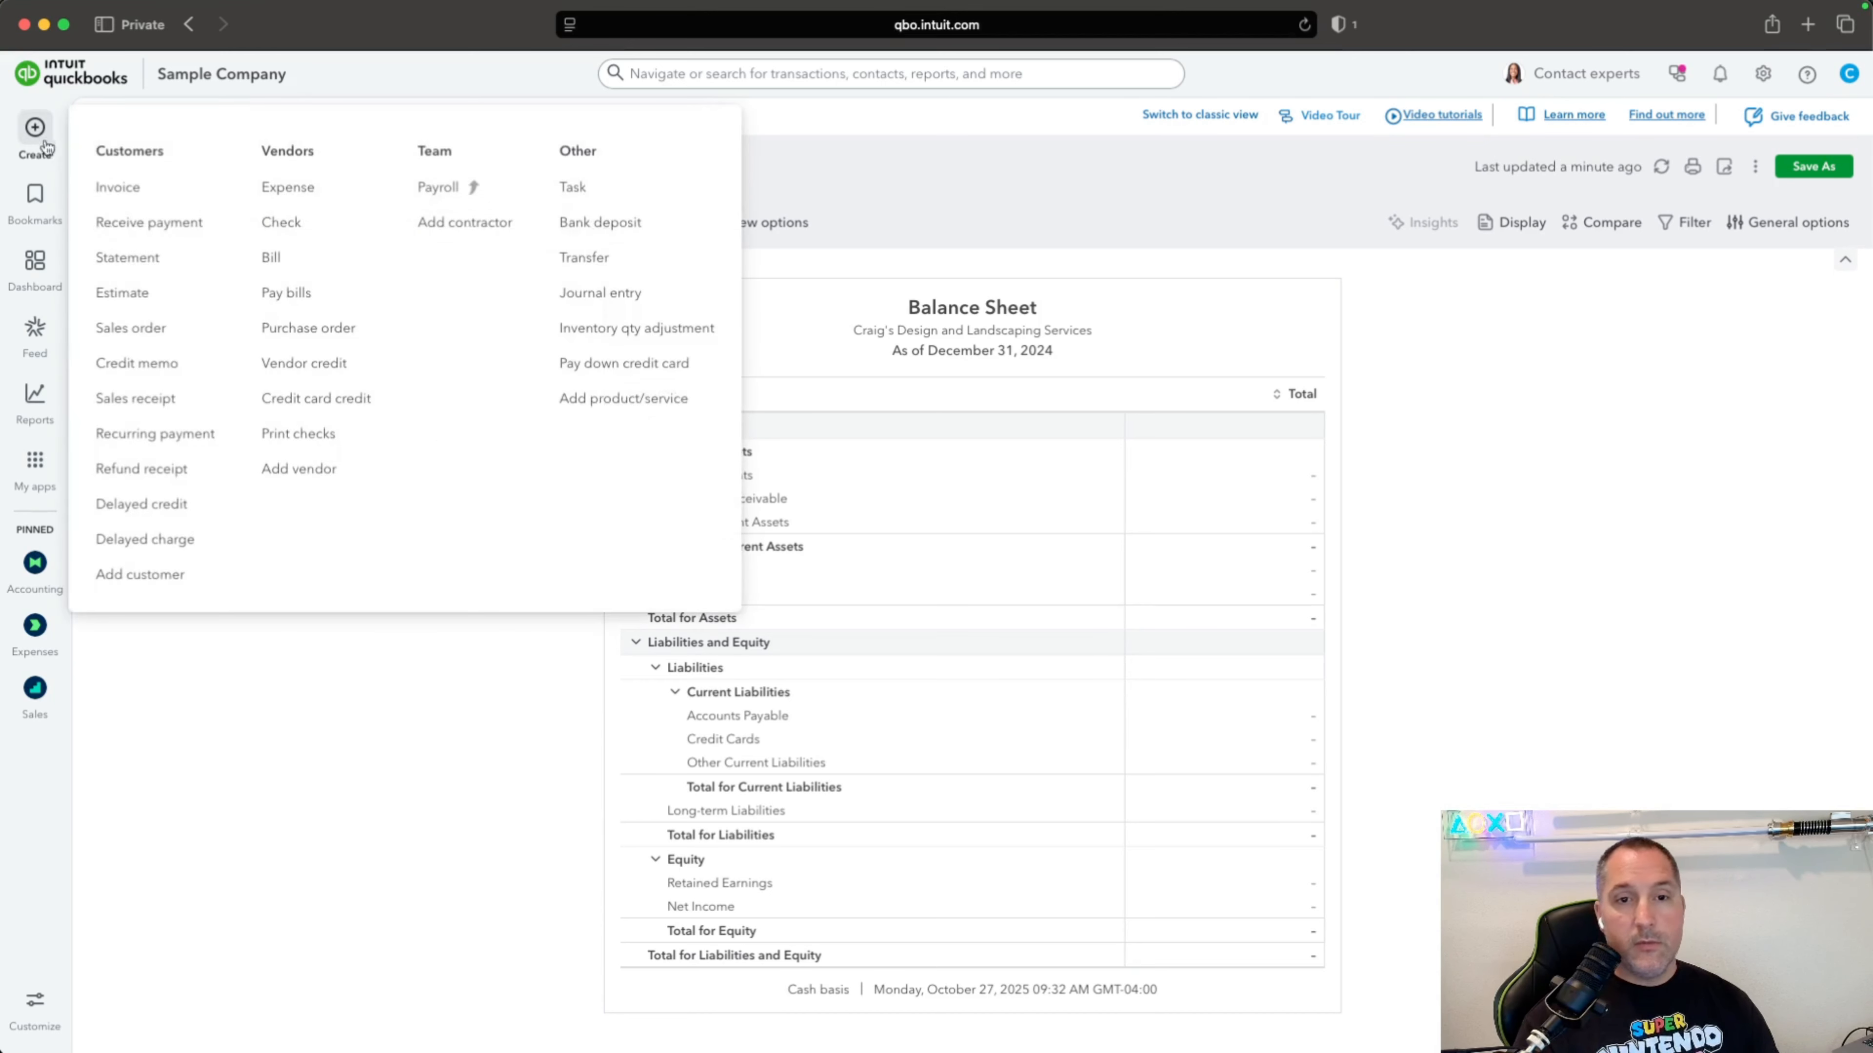
mouse_move(42, 131)
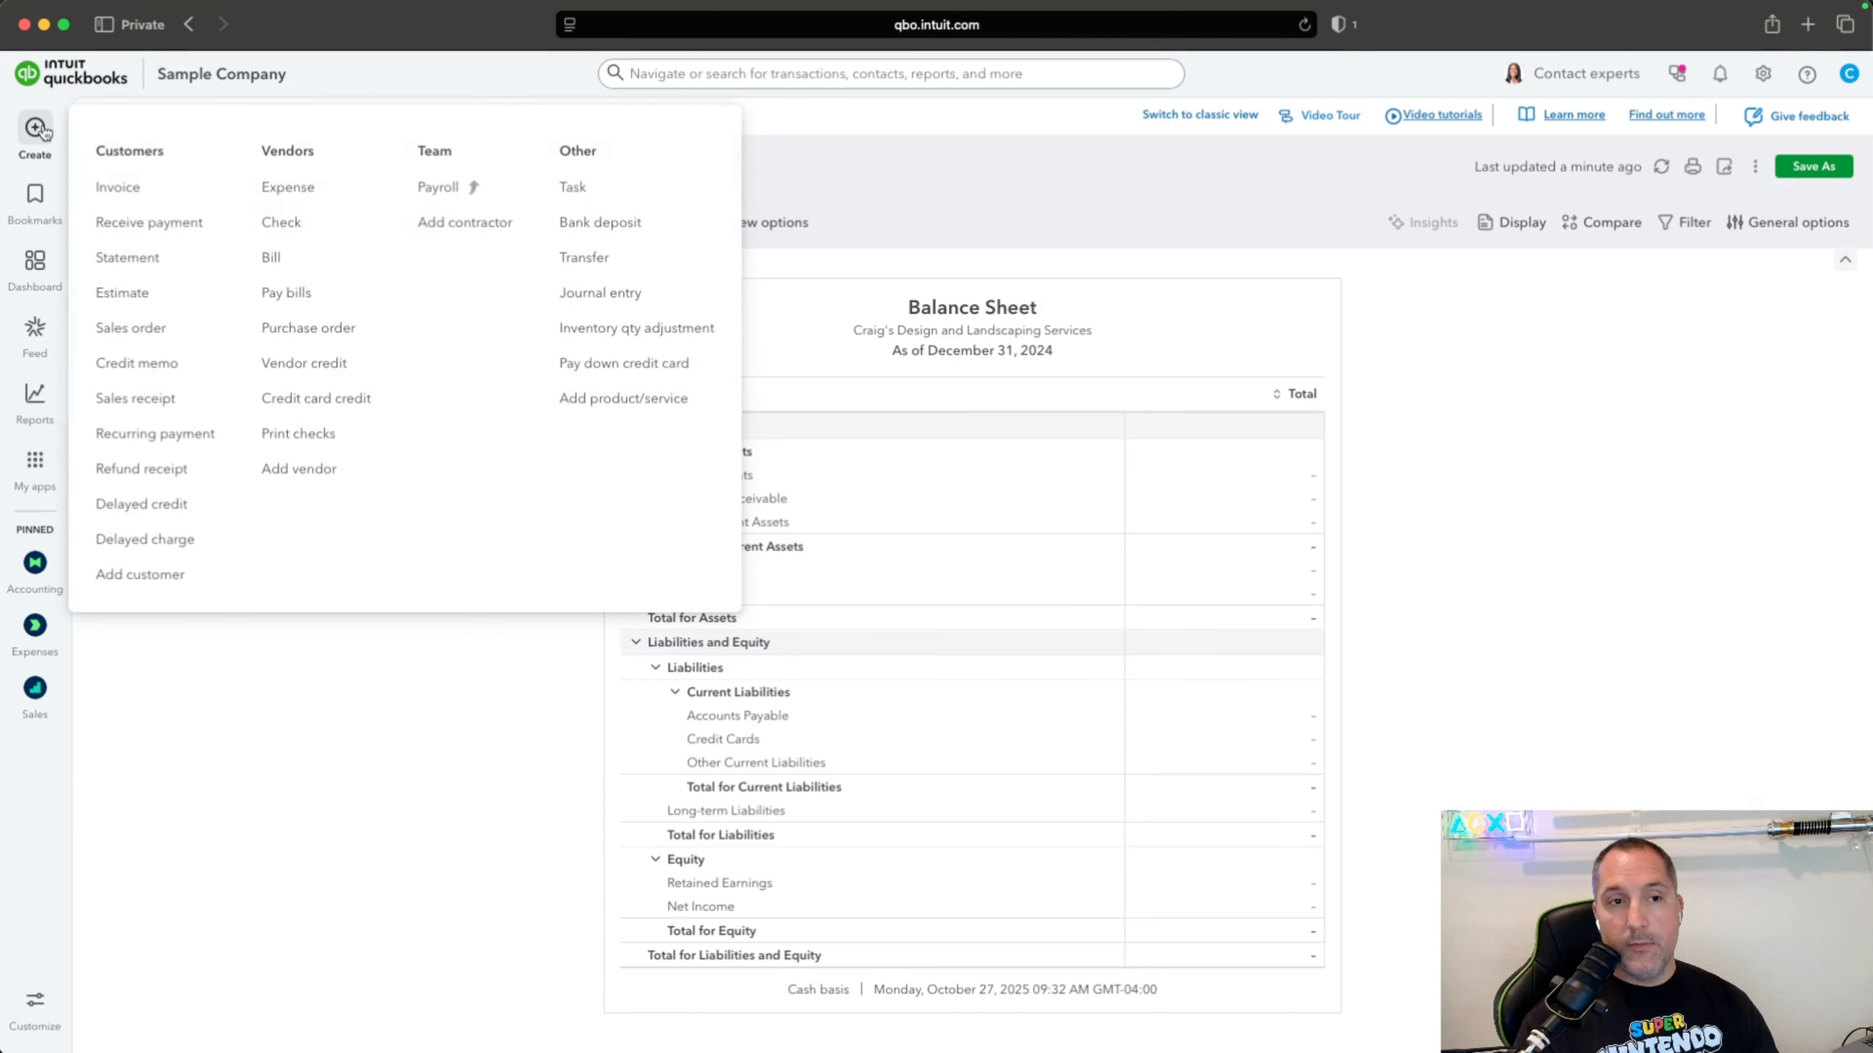
click(623, 293)
mouse_move(39, 131)
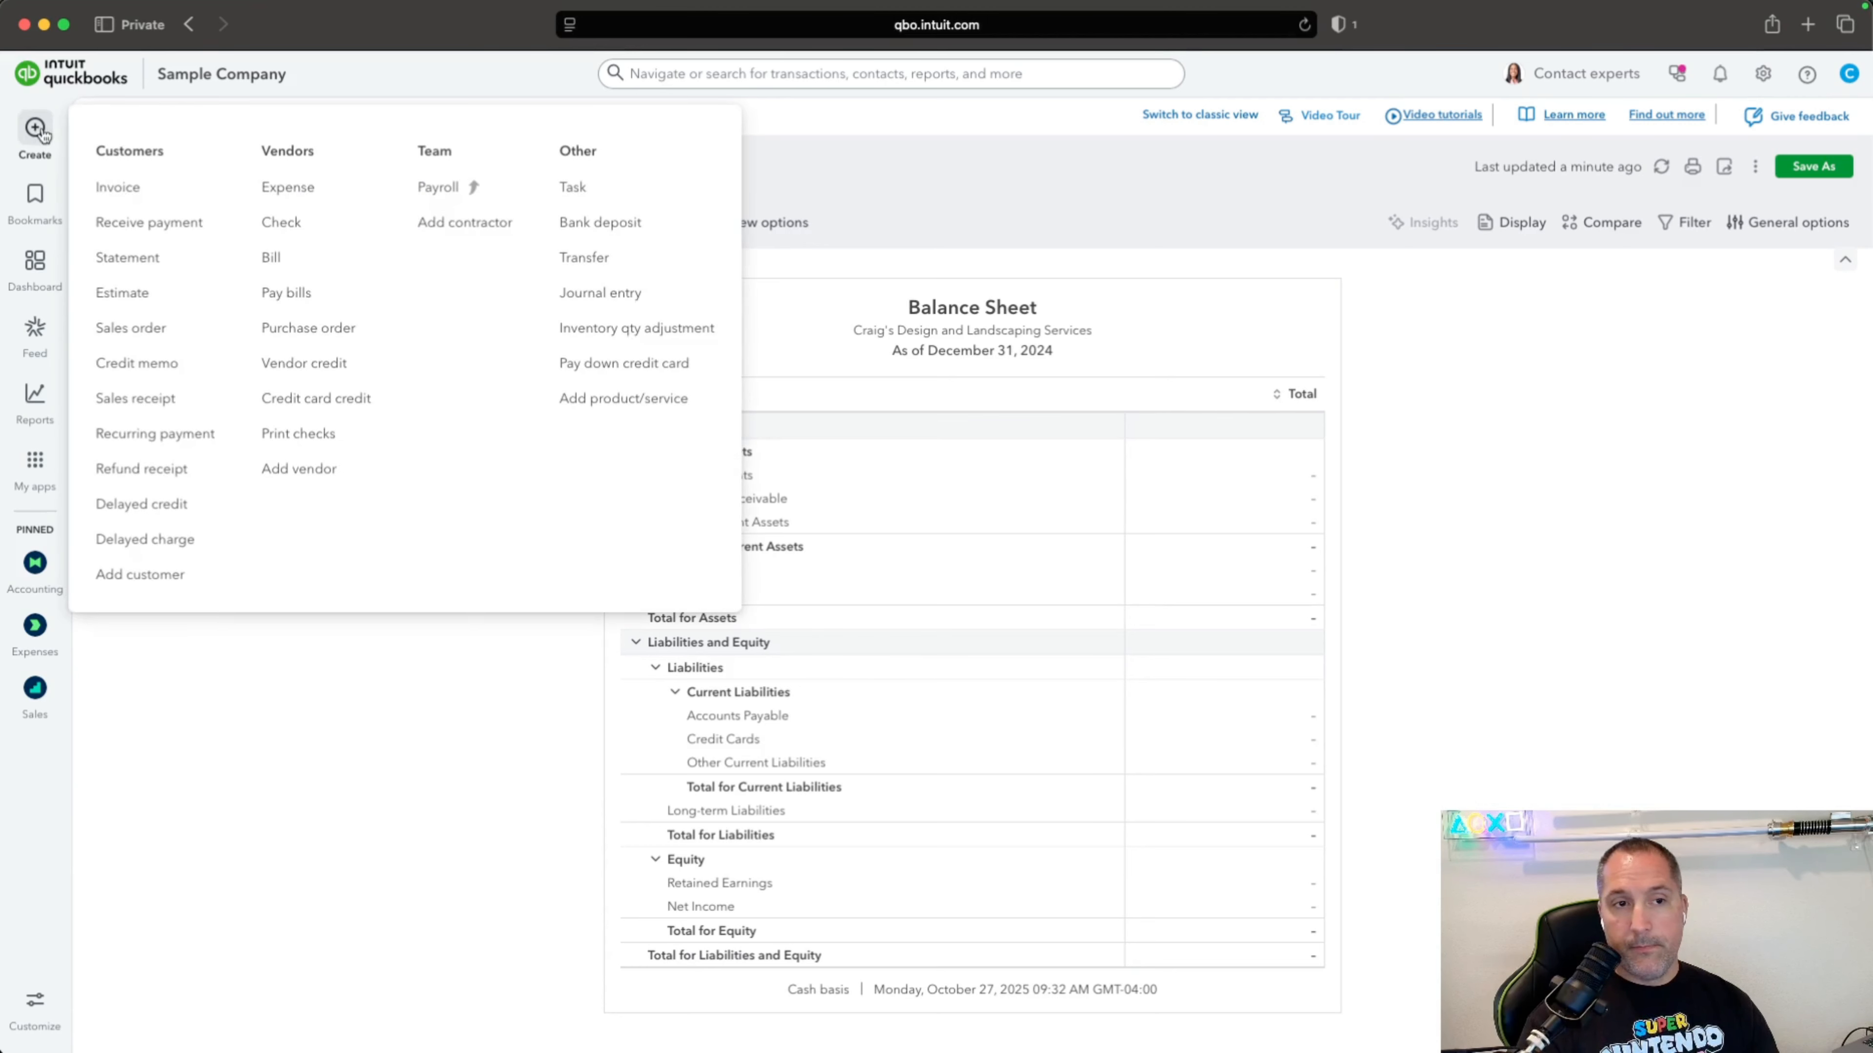
click(586, 292)
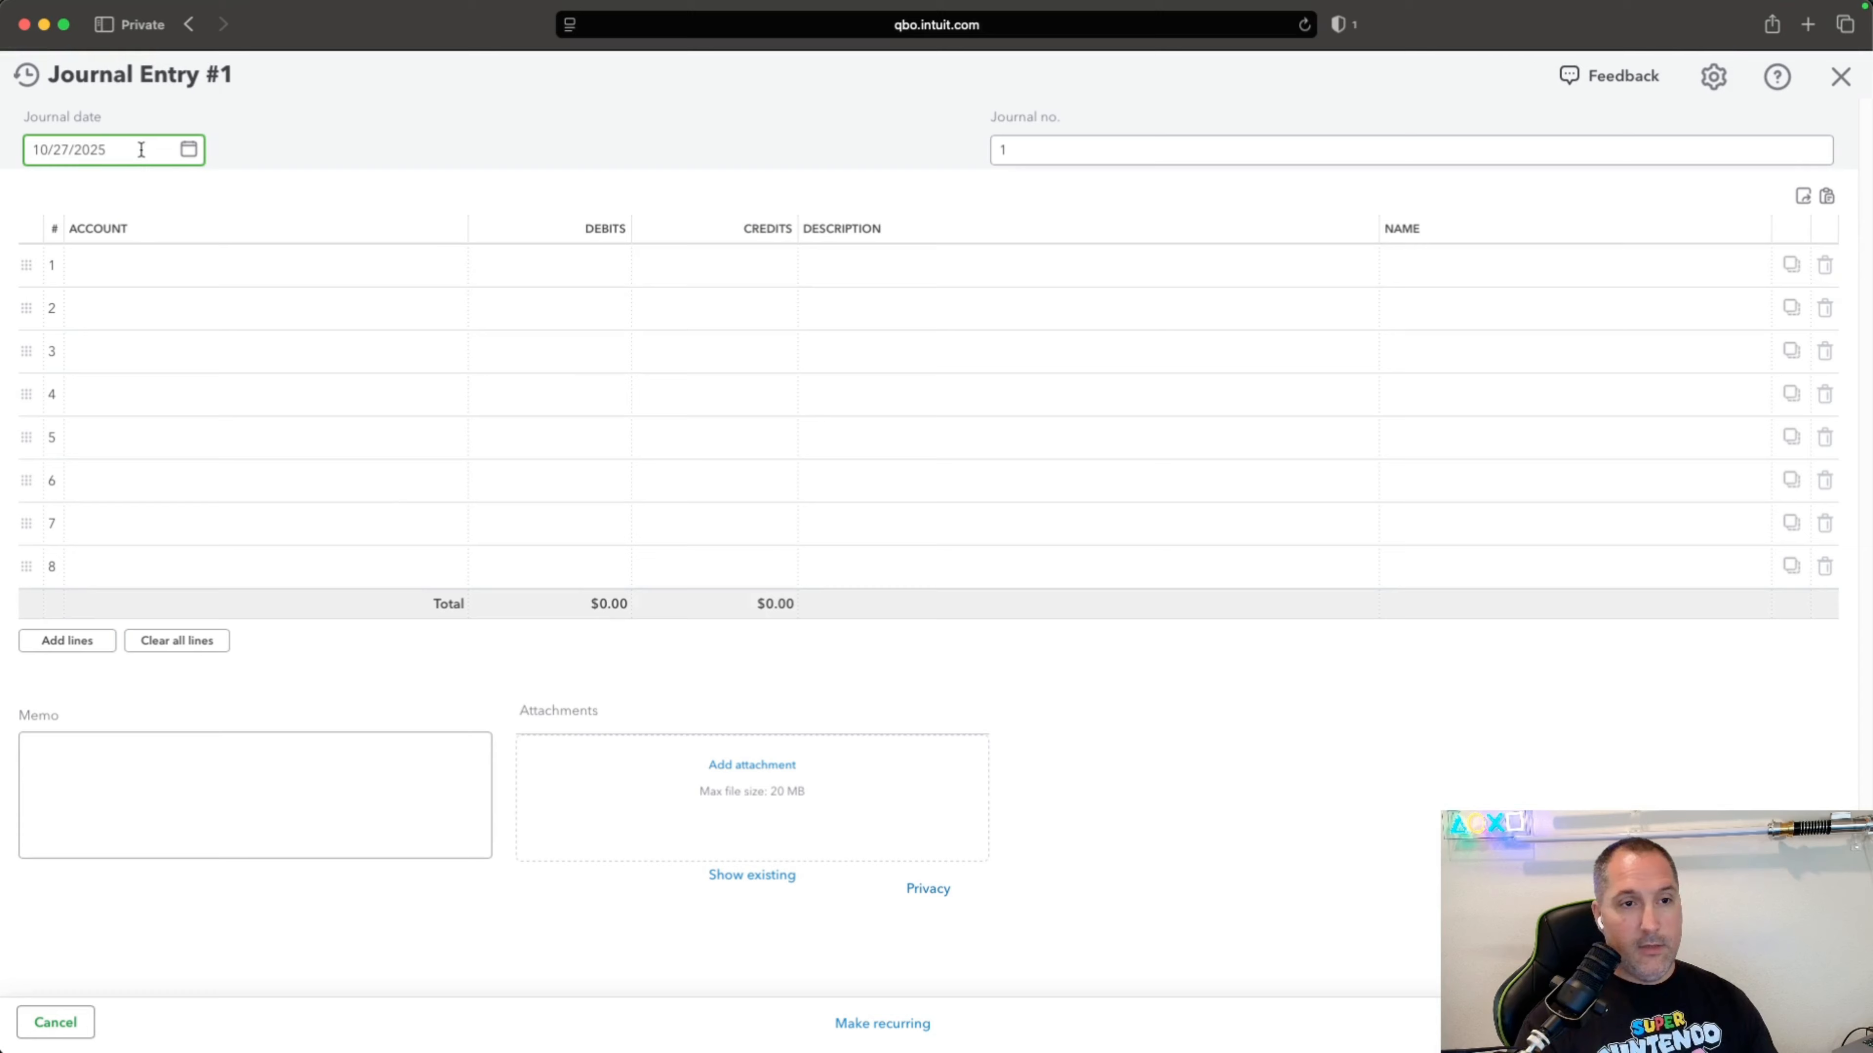
drag(141, 149, 24, 138)
text(12/31/2024)
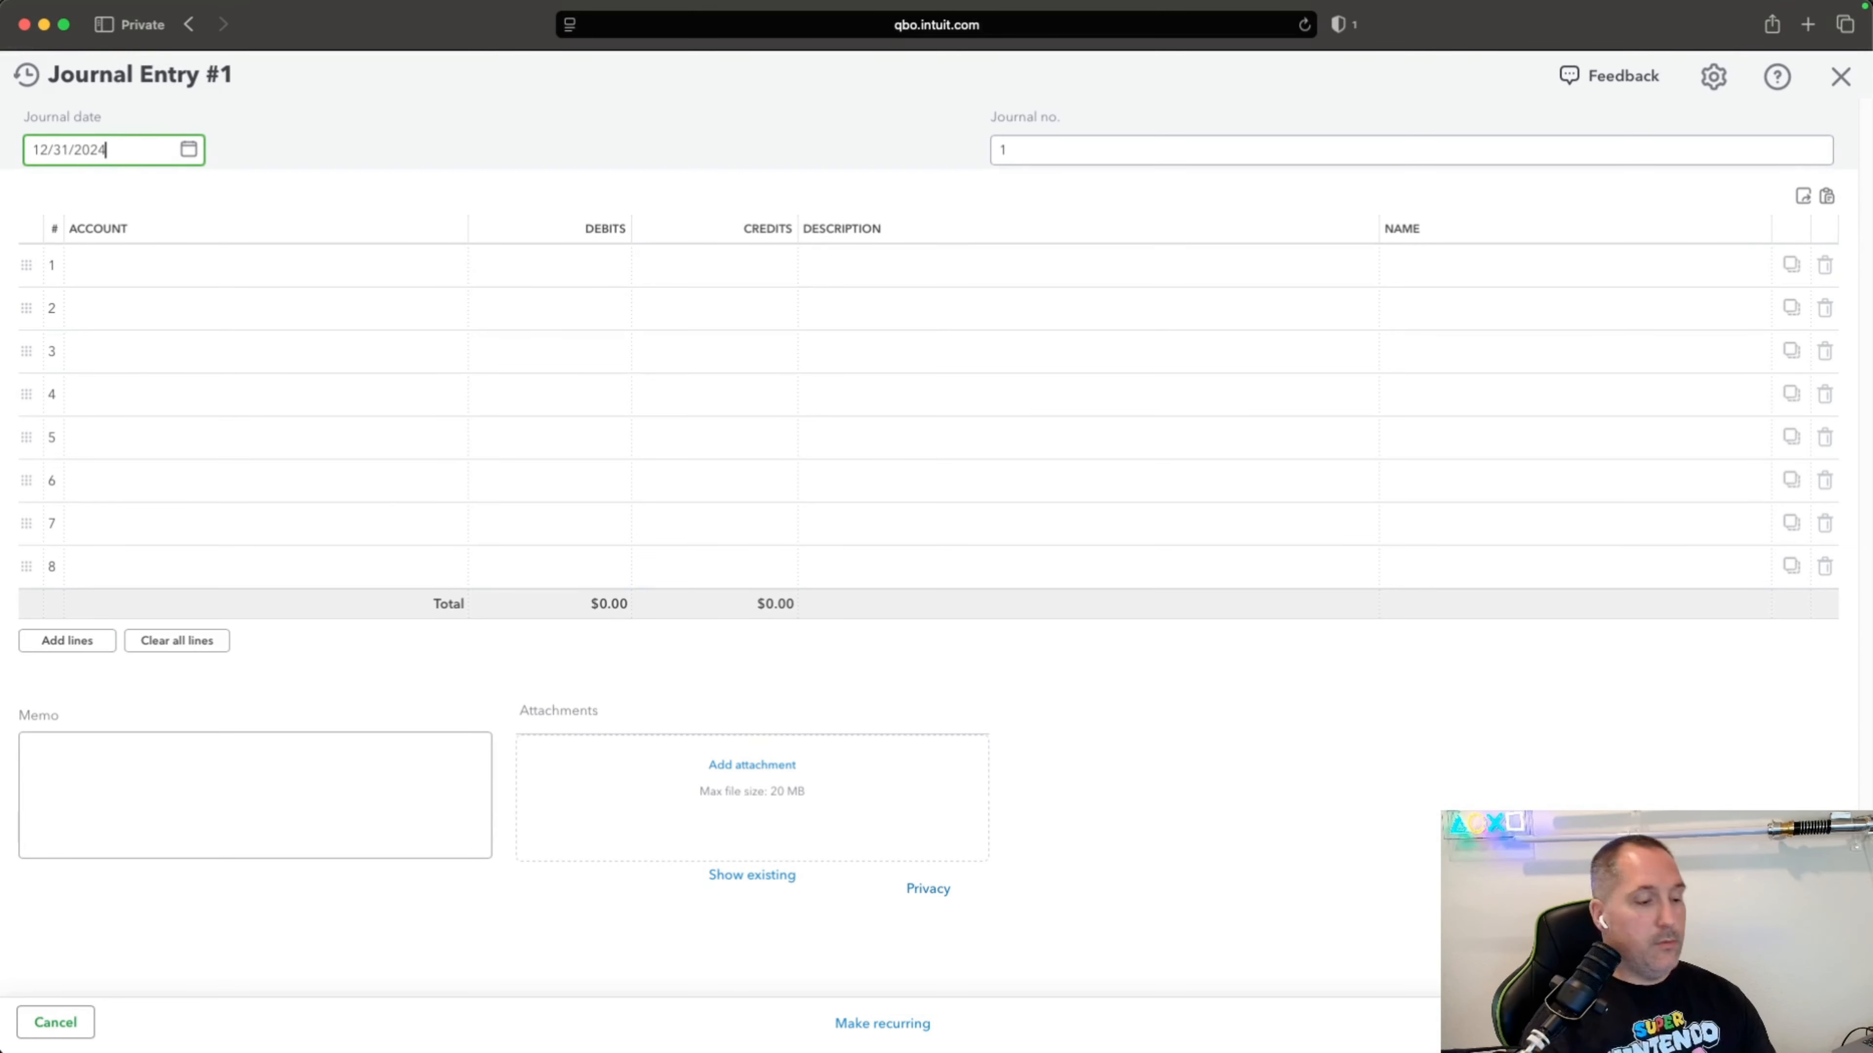
key(Tab)
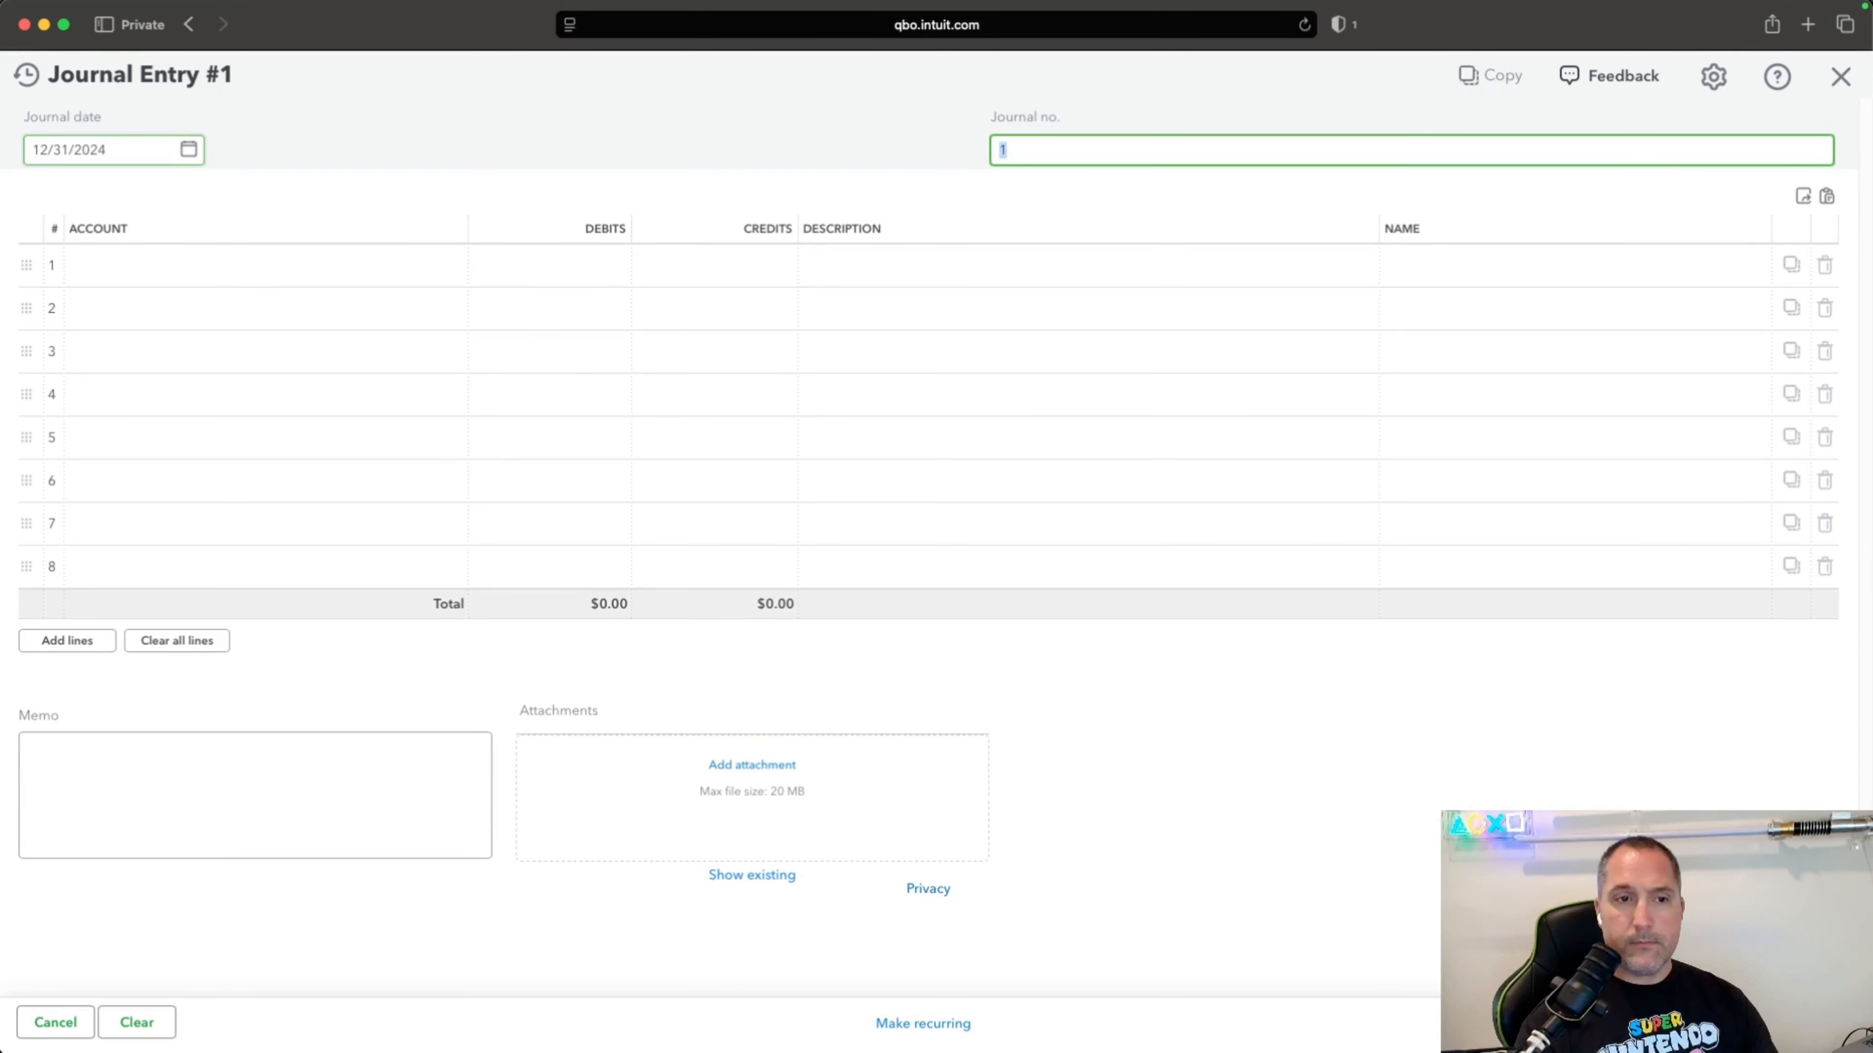
Try to enter "interest expense" as the account on line 1 of the journal entry.
click(350, 262)
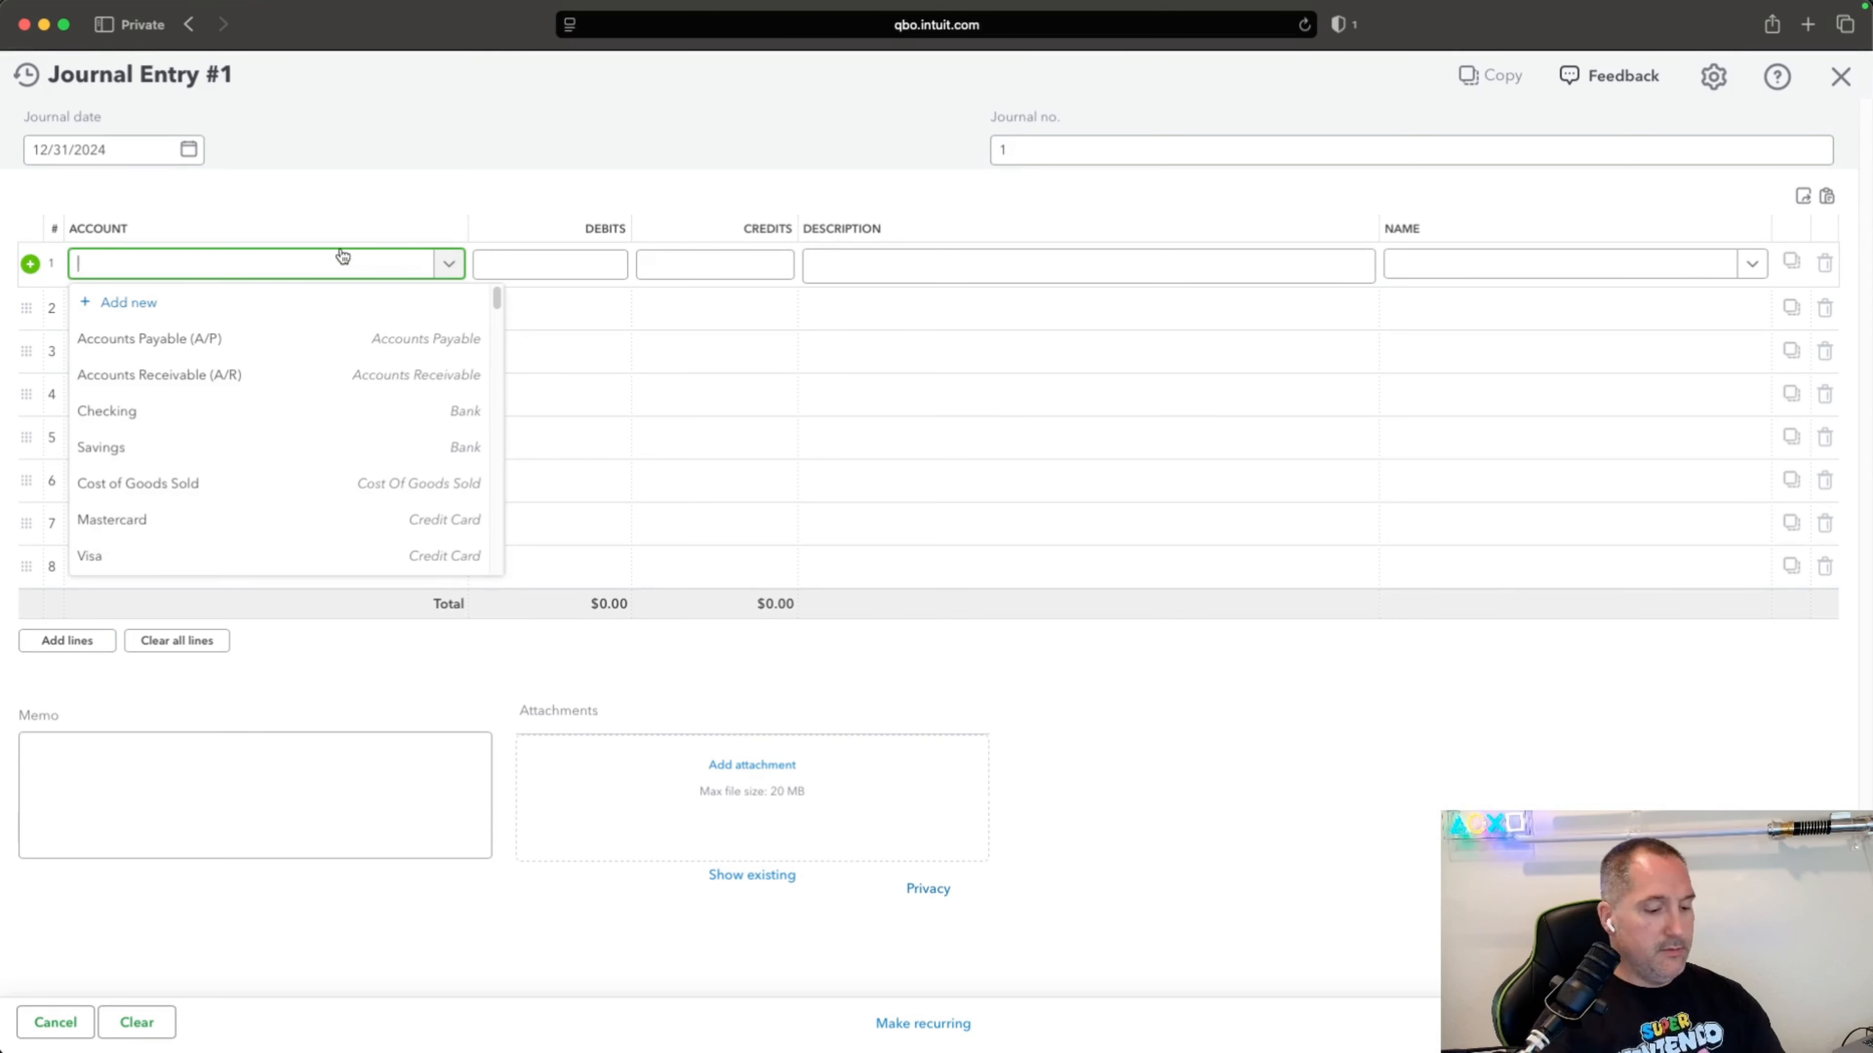
text(interest exper)
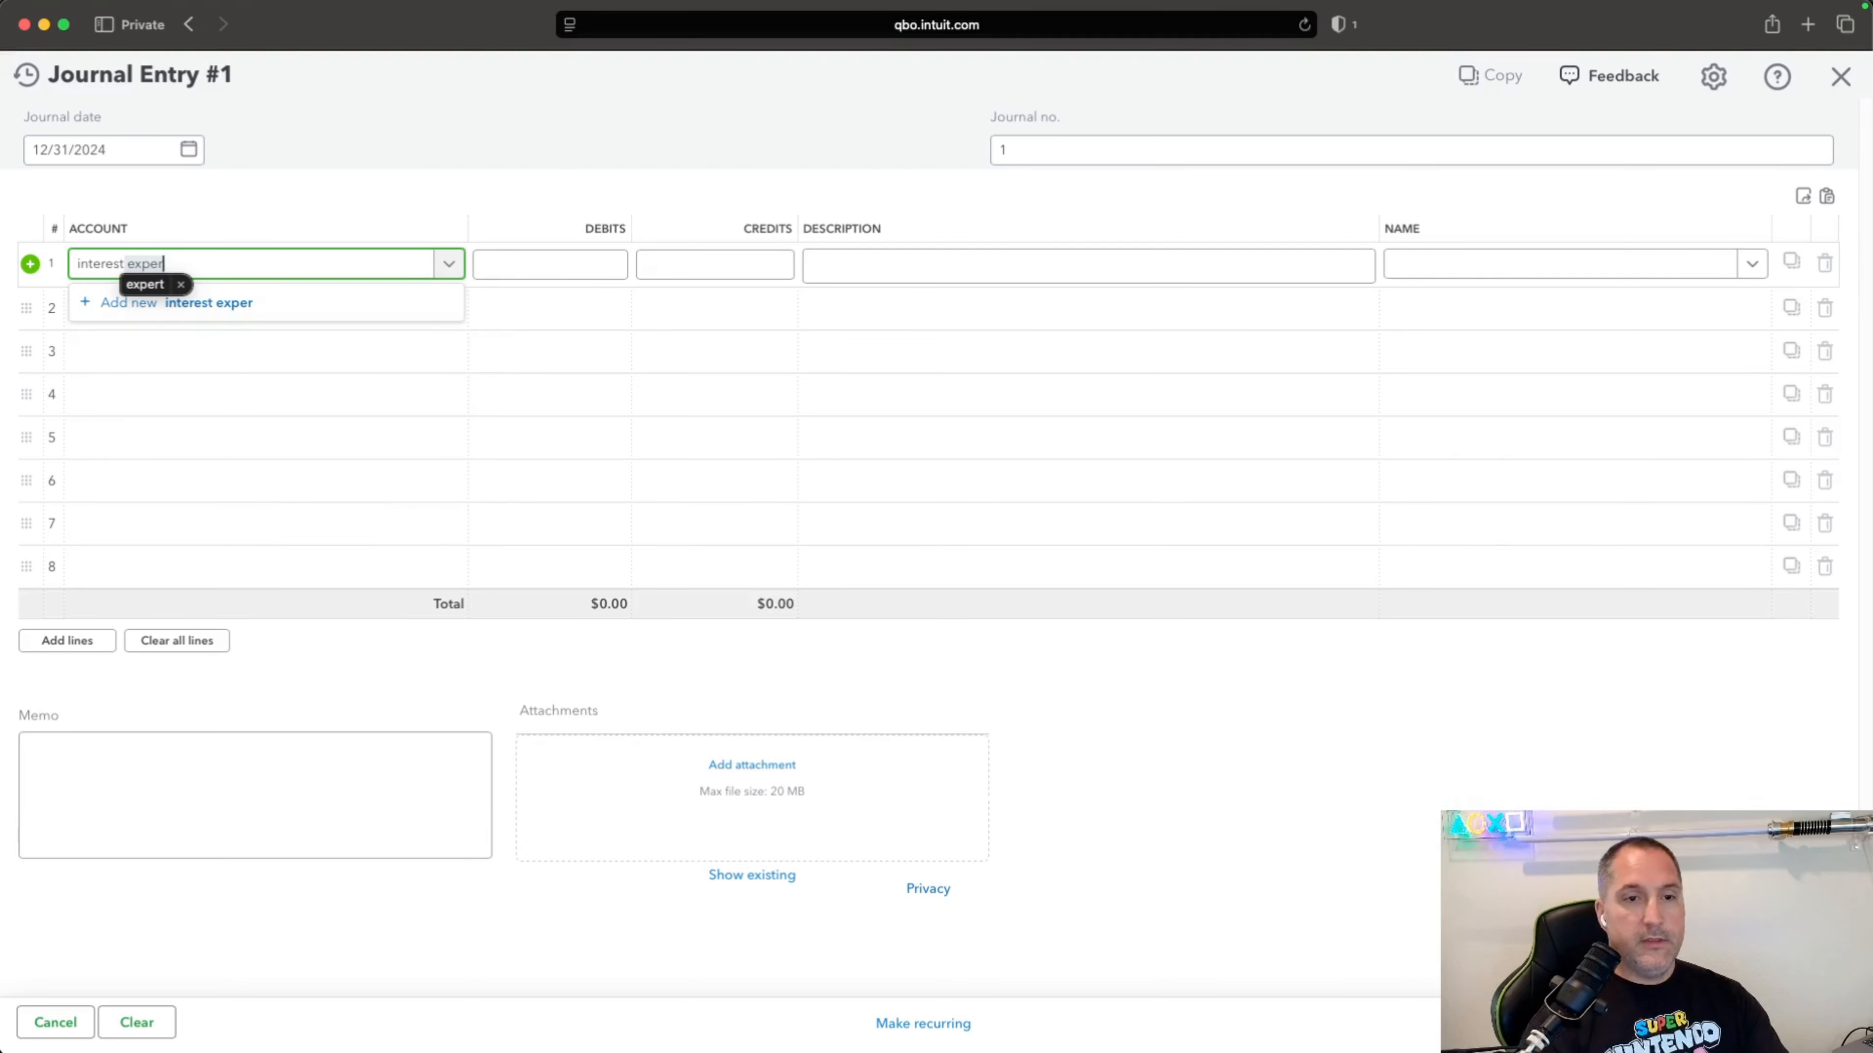
key(BackSpace)
text(nse)
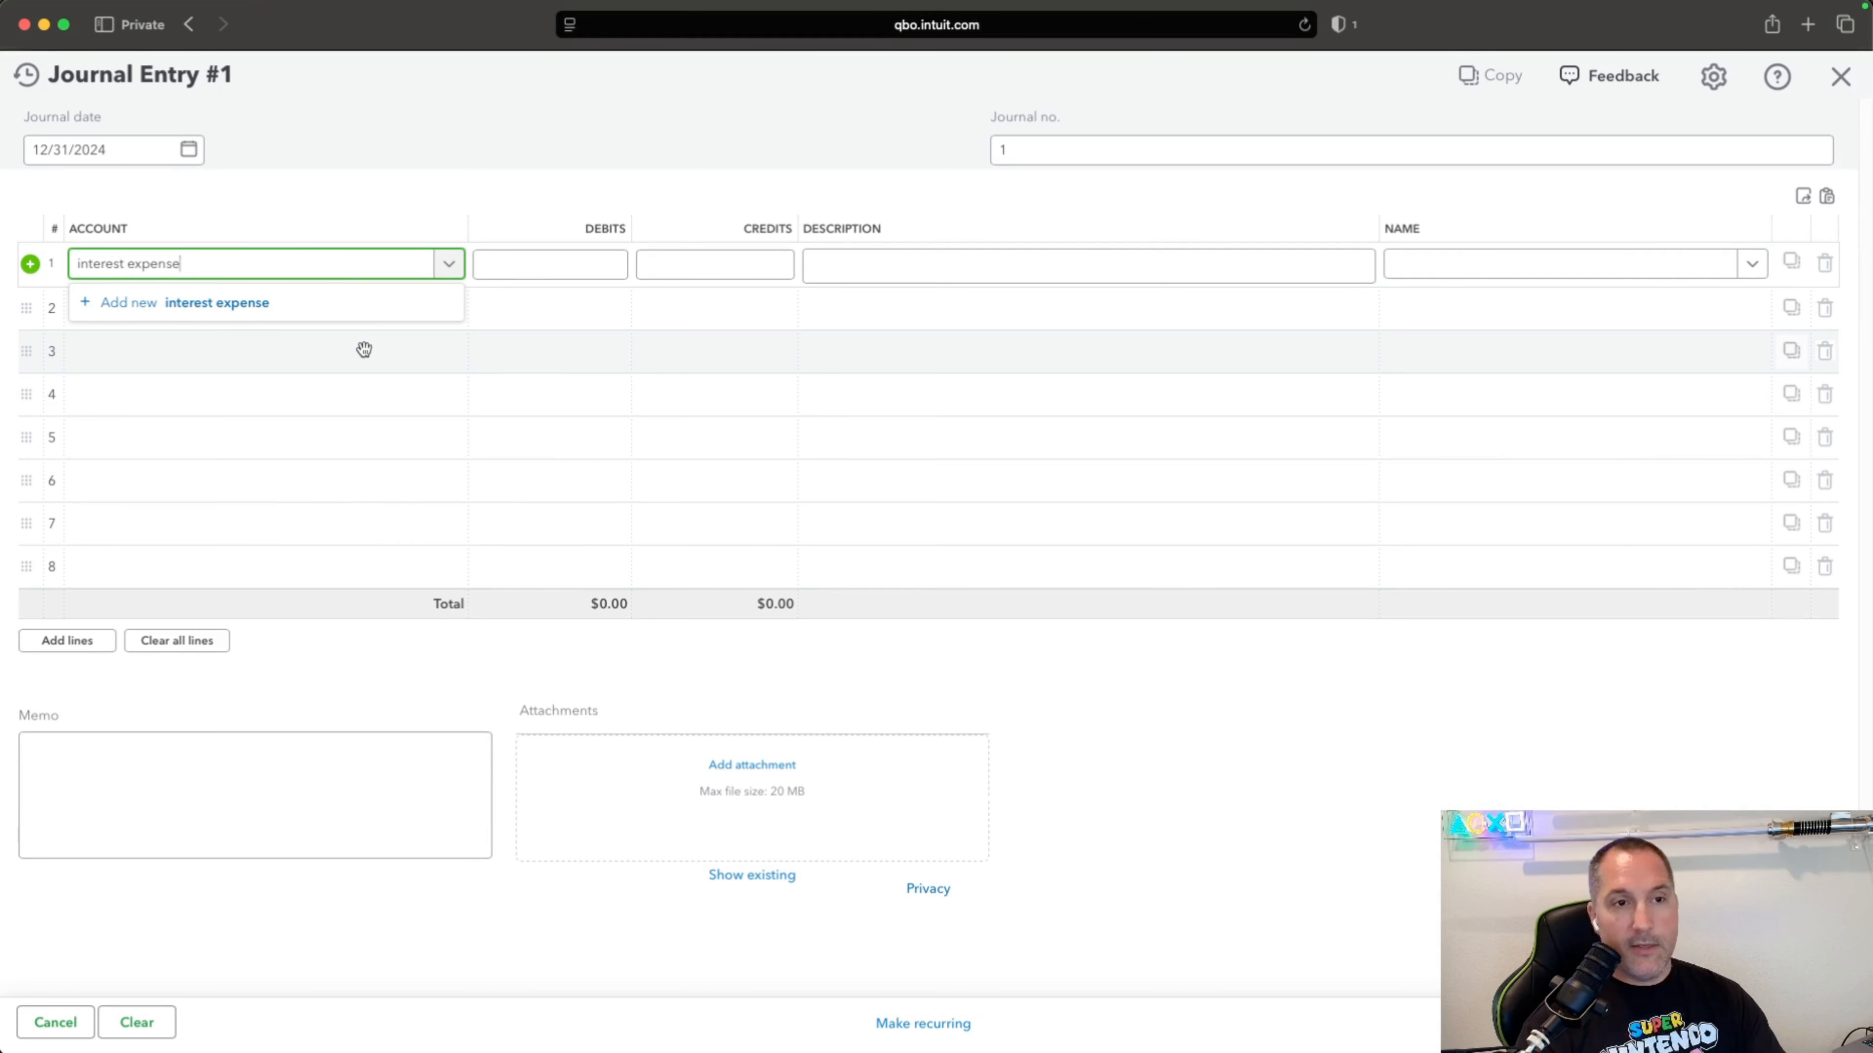
Set the journal date of the entry to 01/01/2024.
click(131, 154)
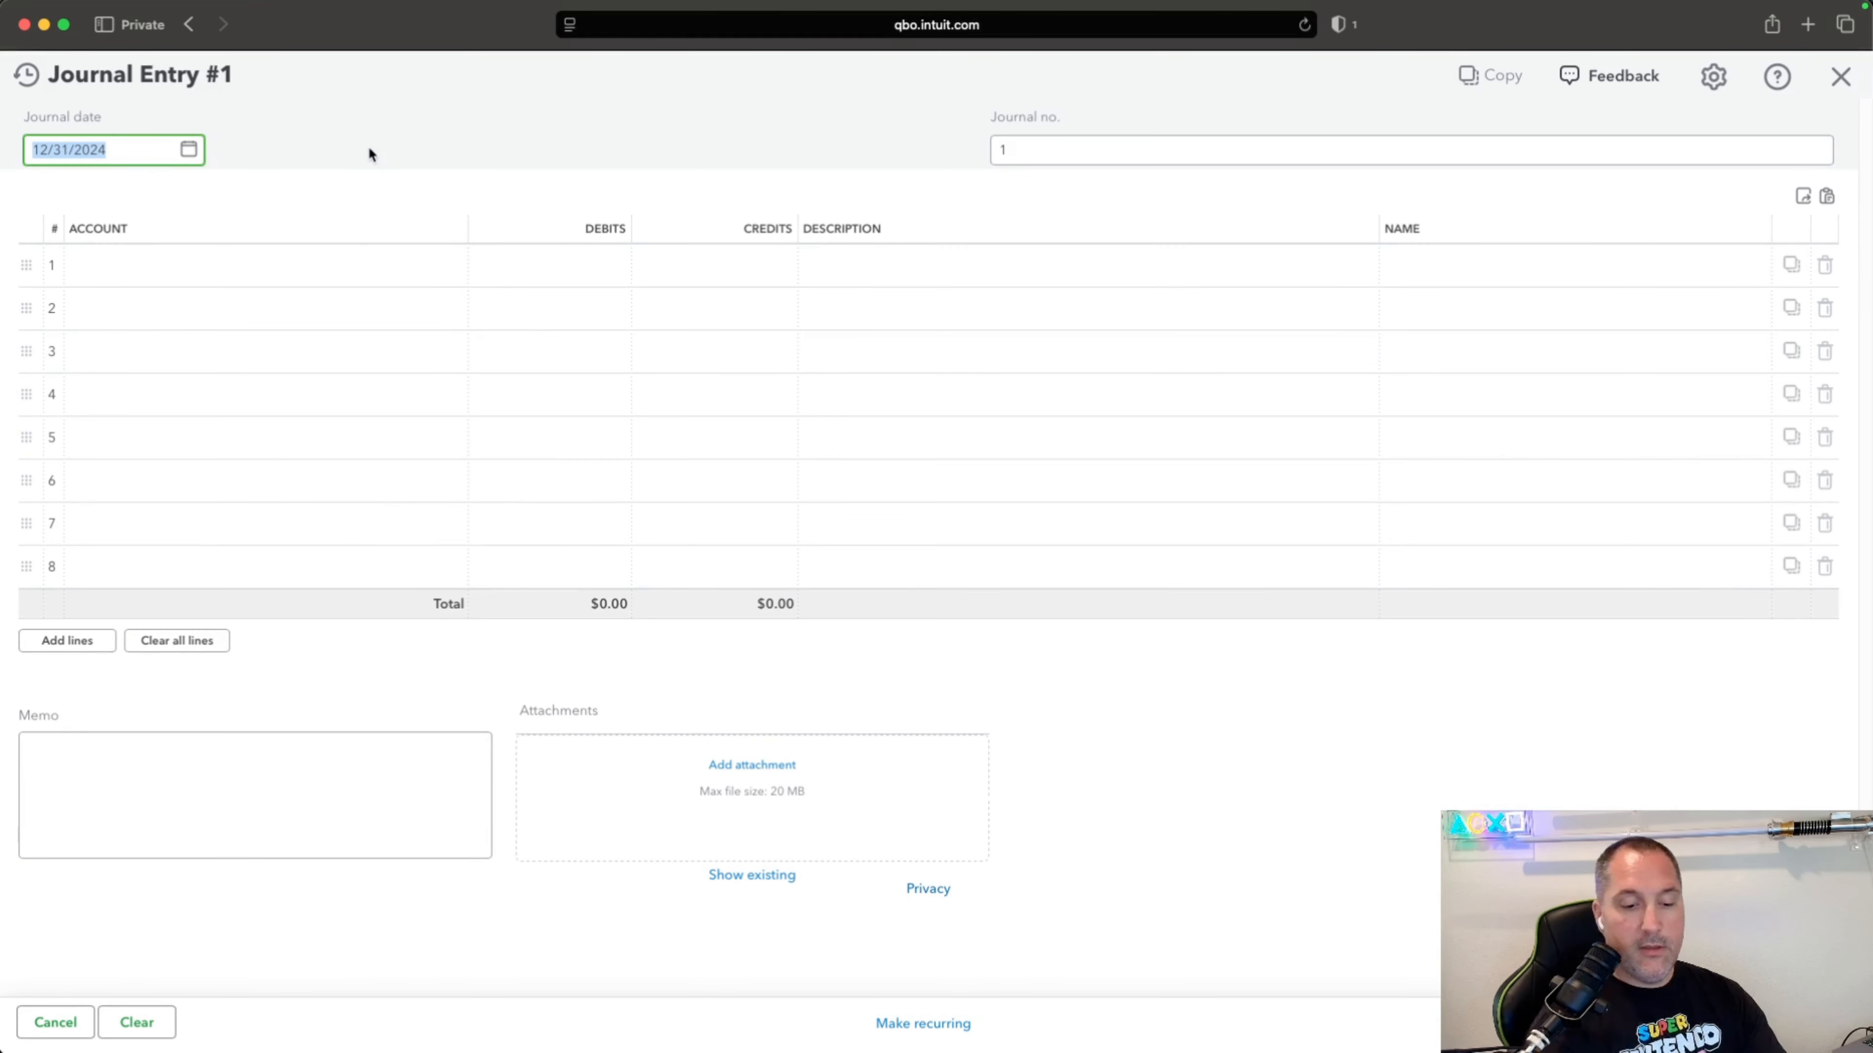
text(01/01/2024)
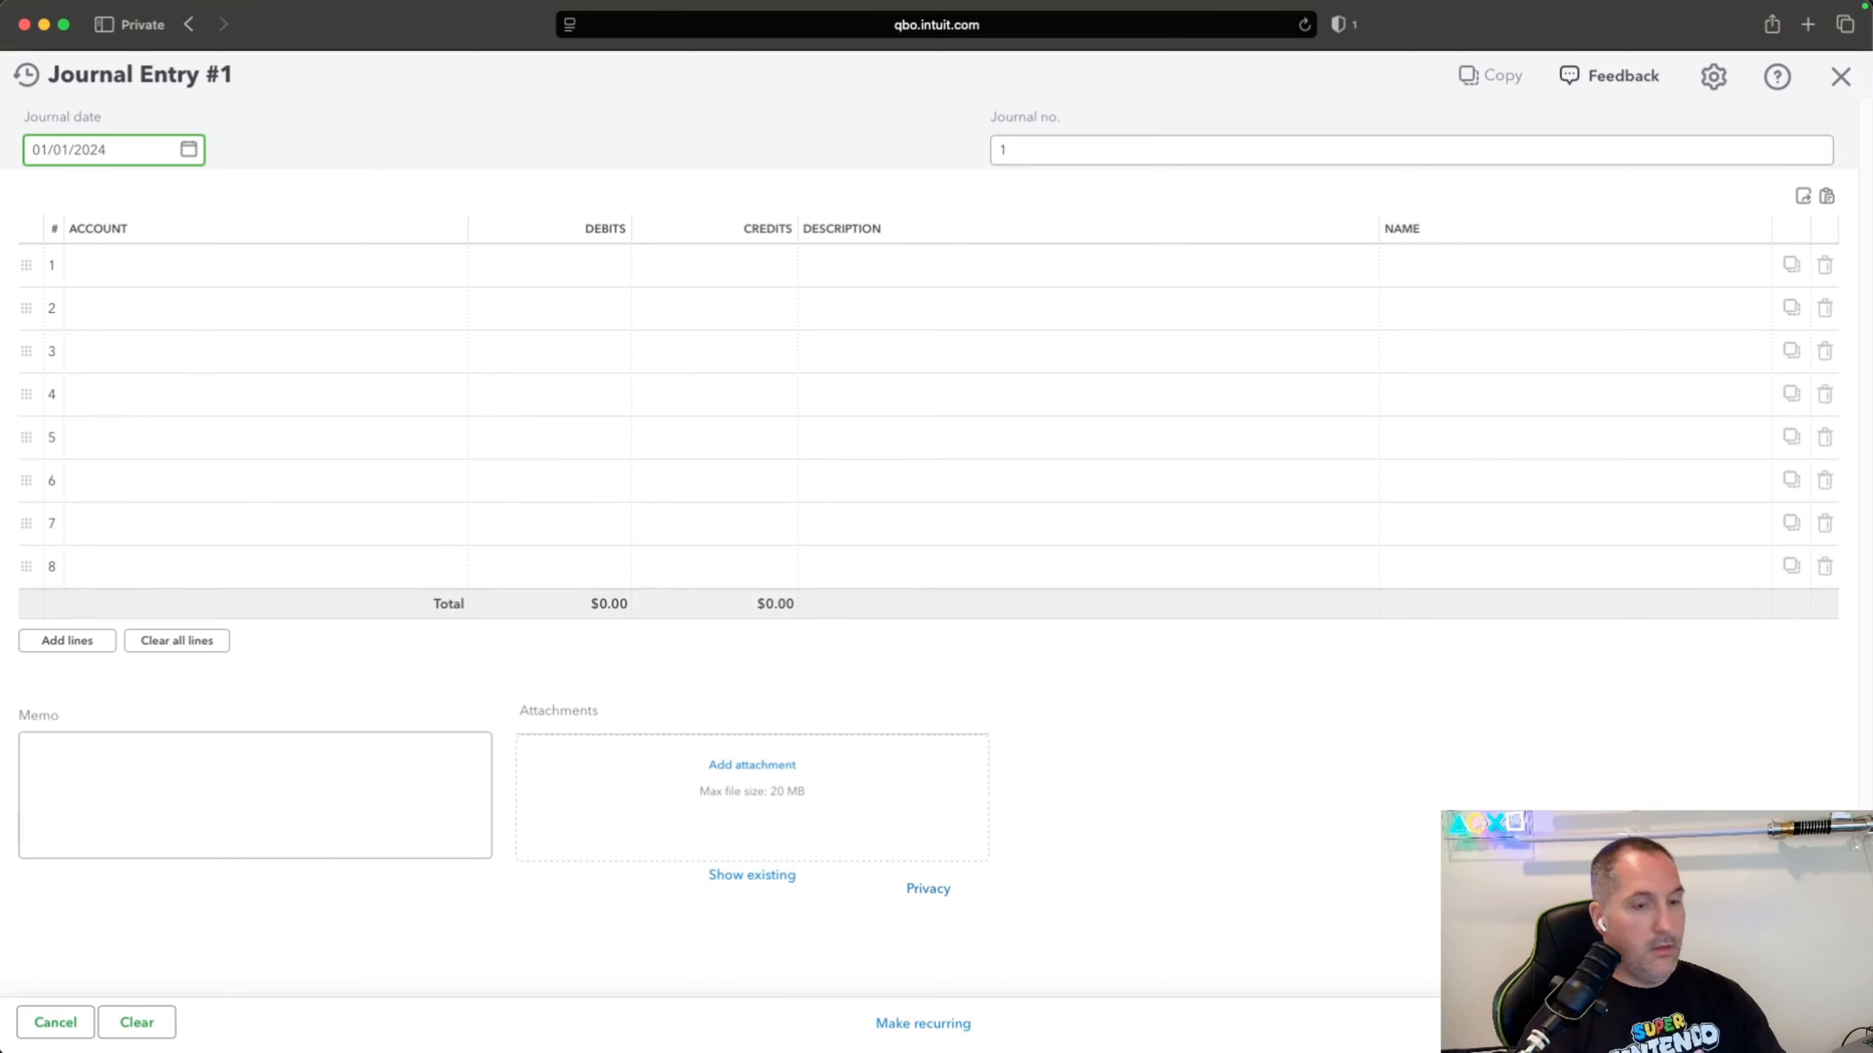
key(Tab)
On line 1, add a new Note Payable account named with the loan number, using type Long Term Liabilities and detail type Notes Payable.
click(238, 264)
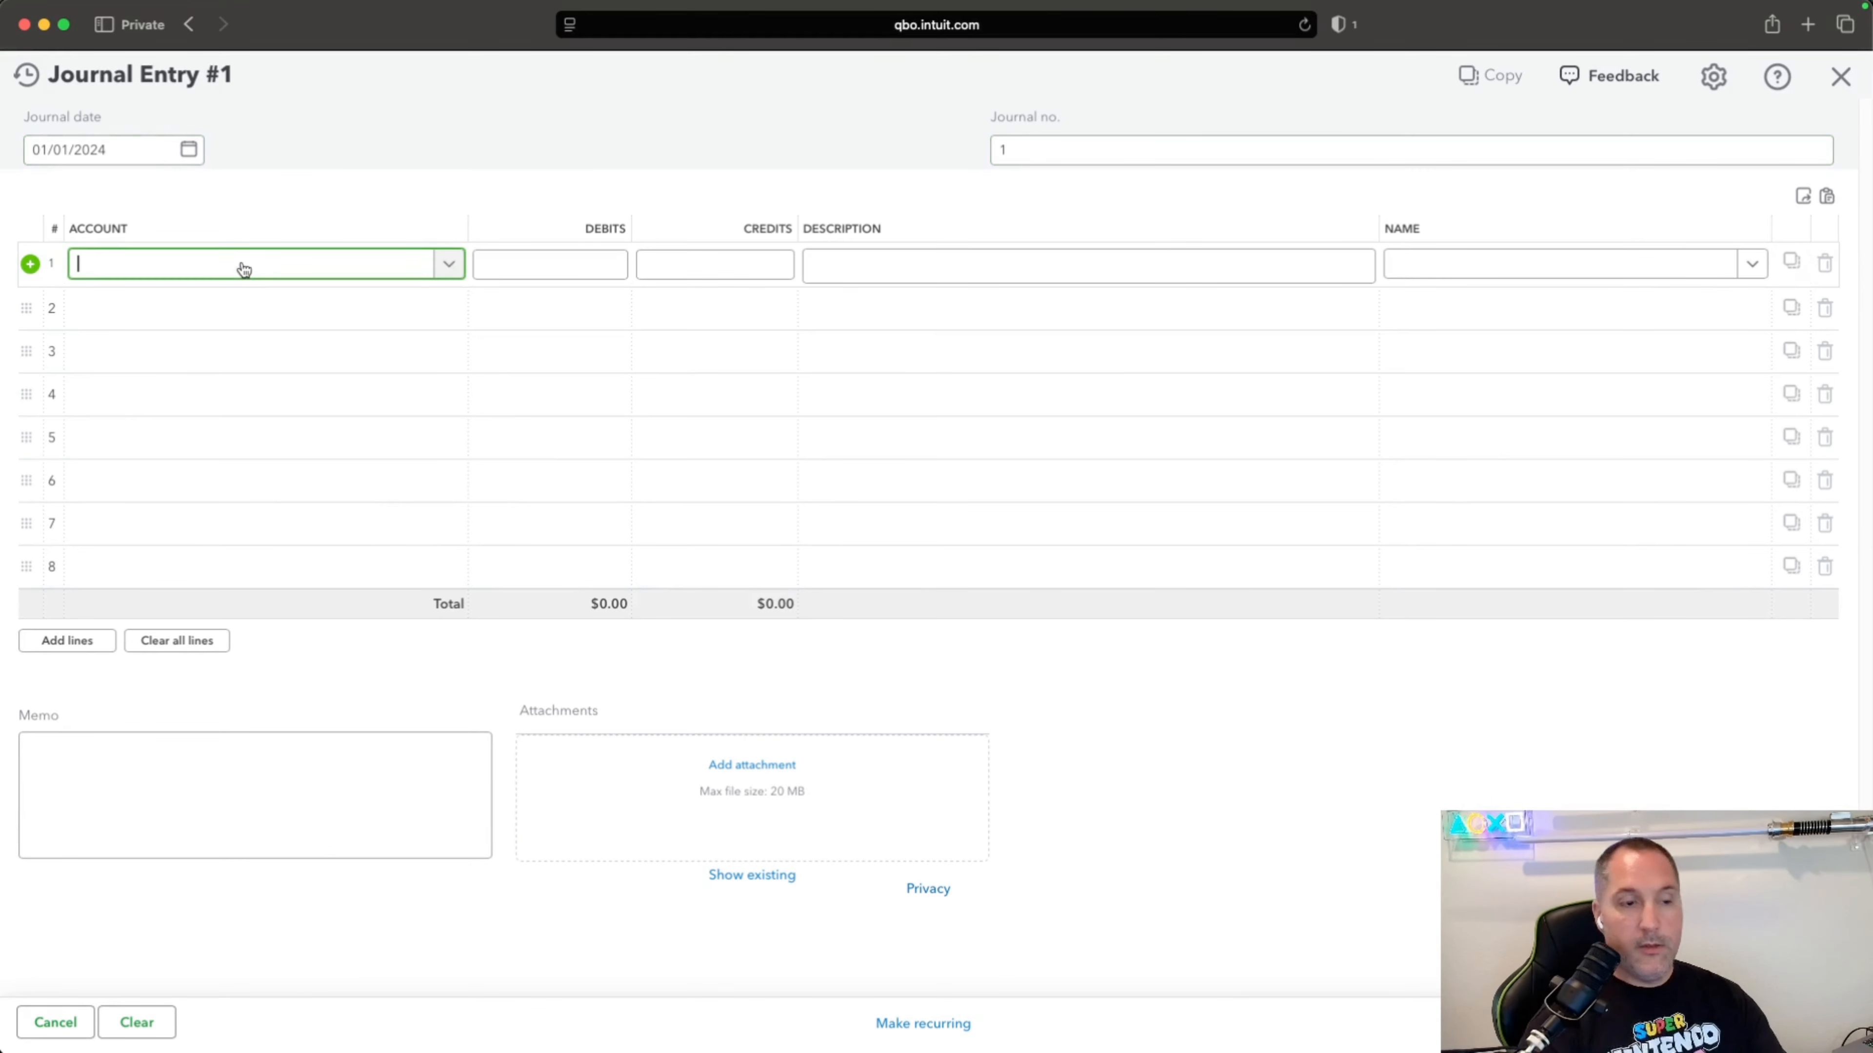
text(Note Payable)
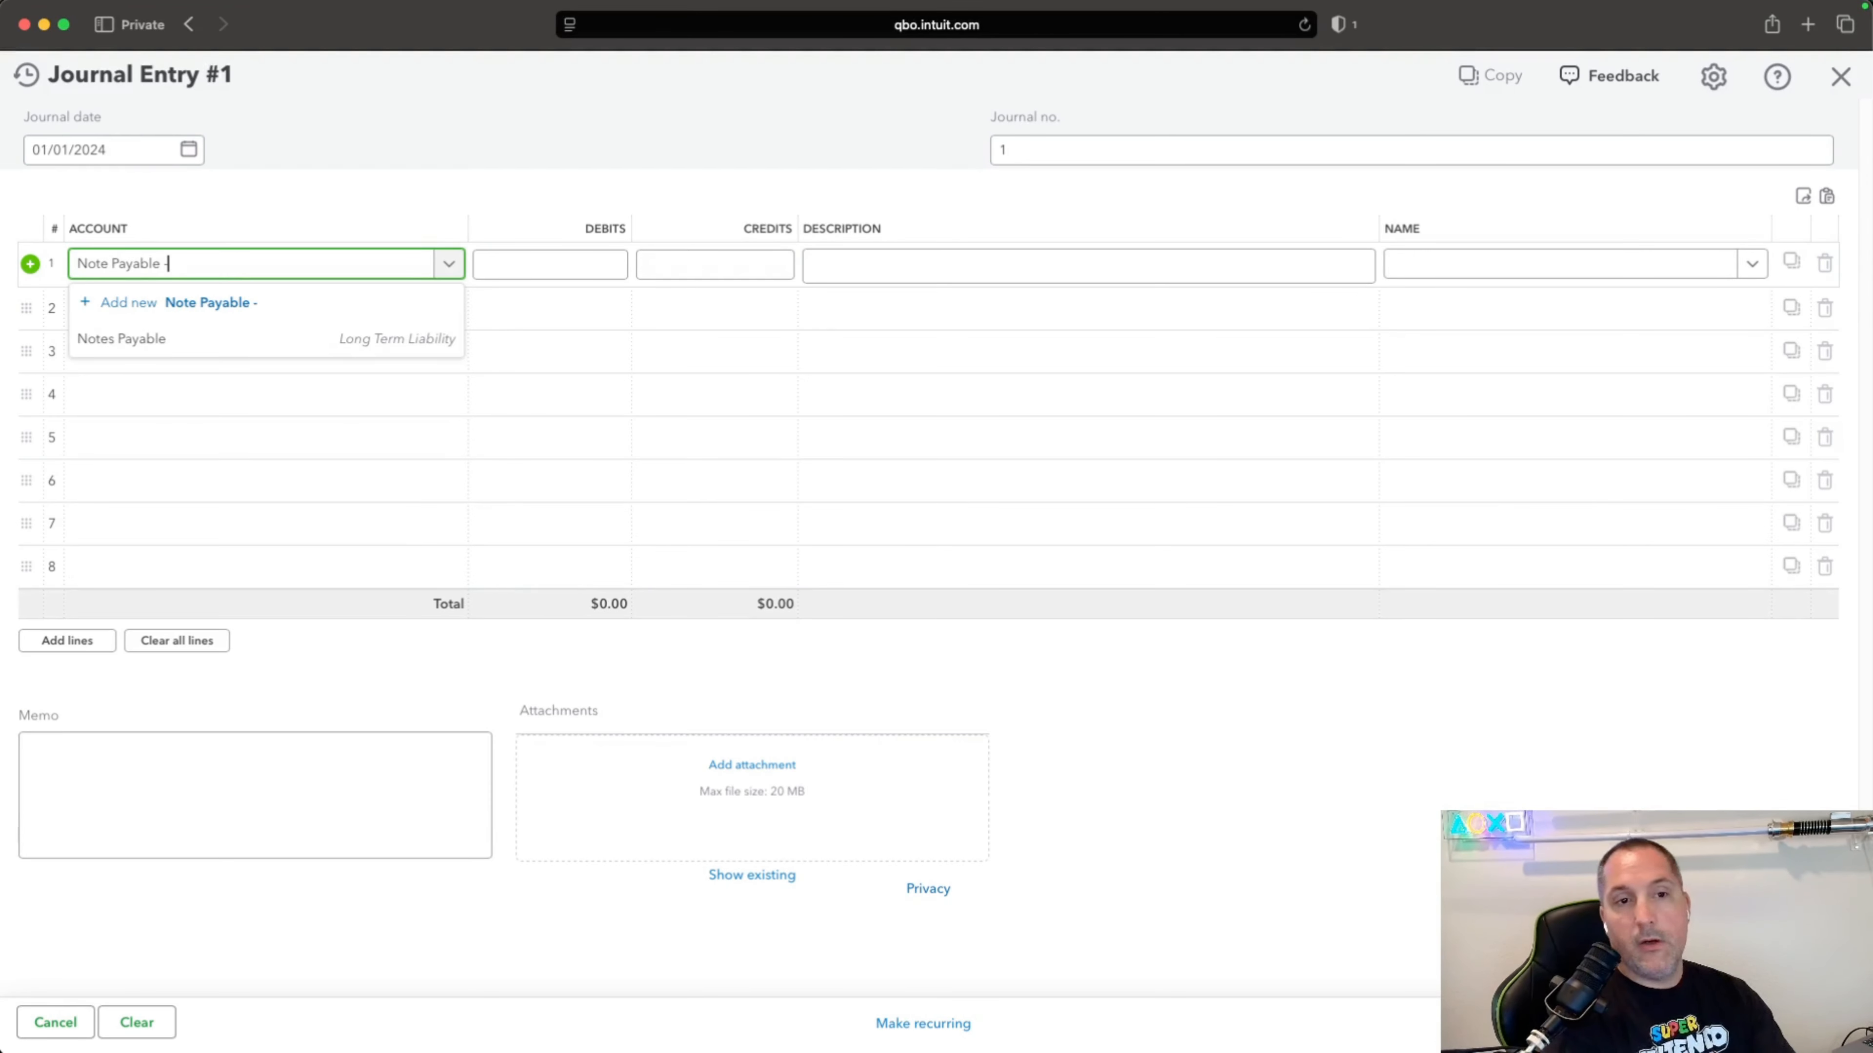
text( - #1234)
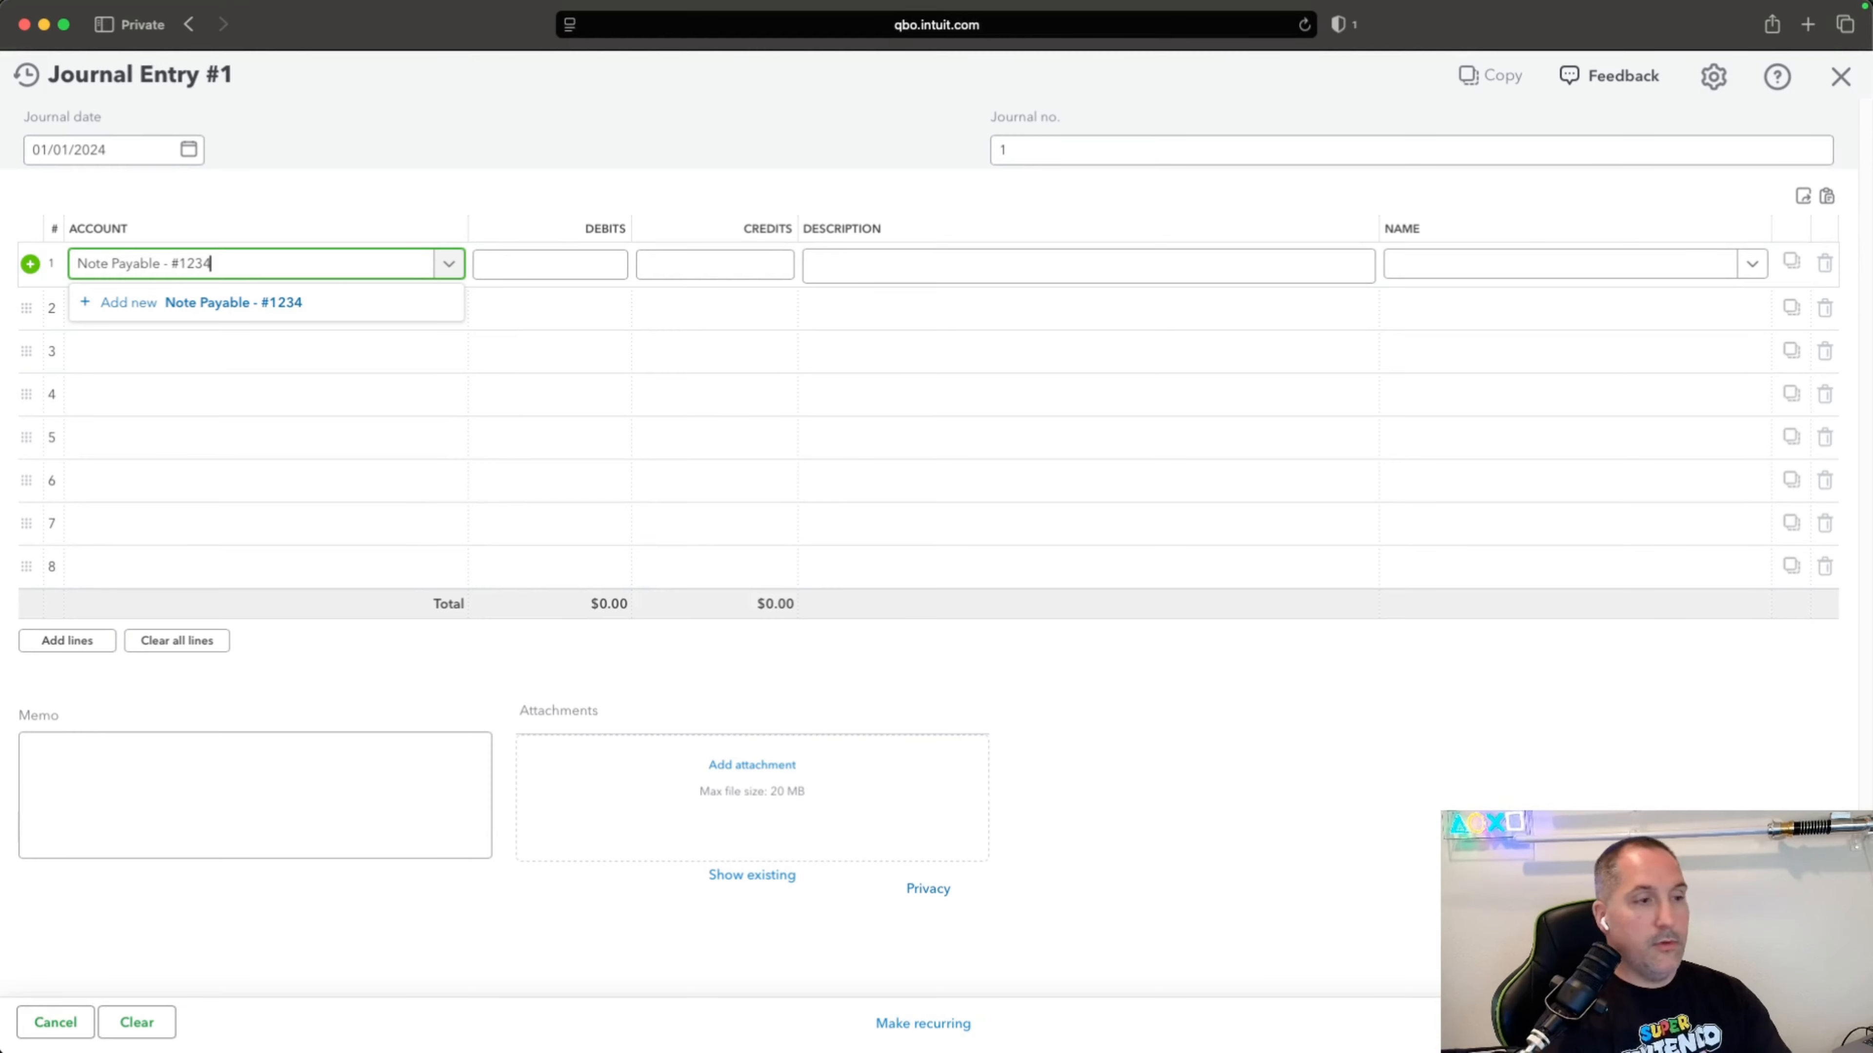
click(357, 301)
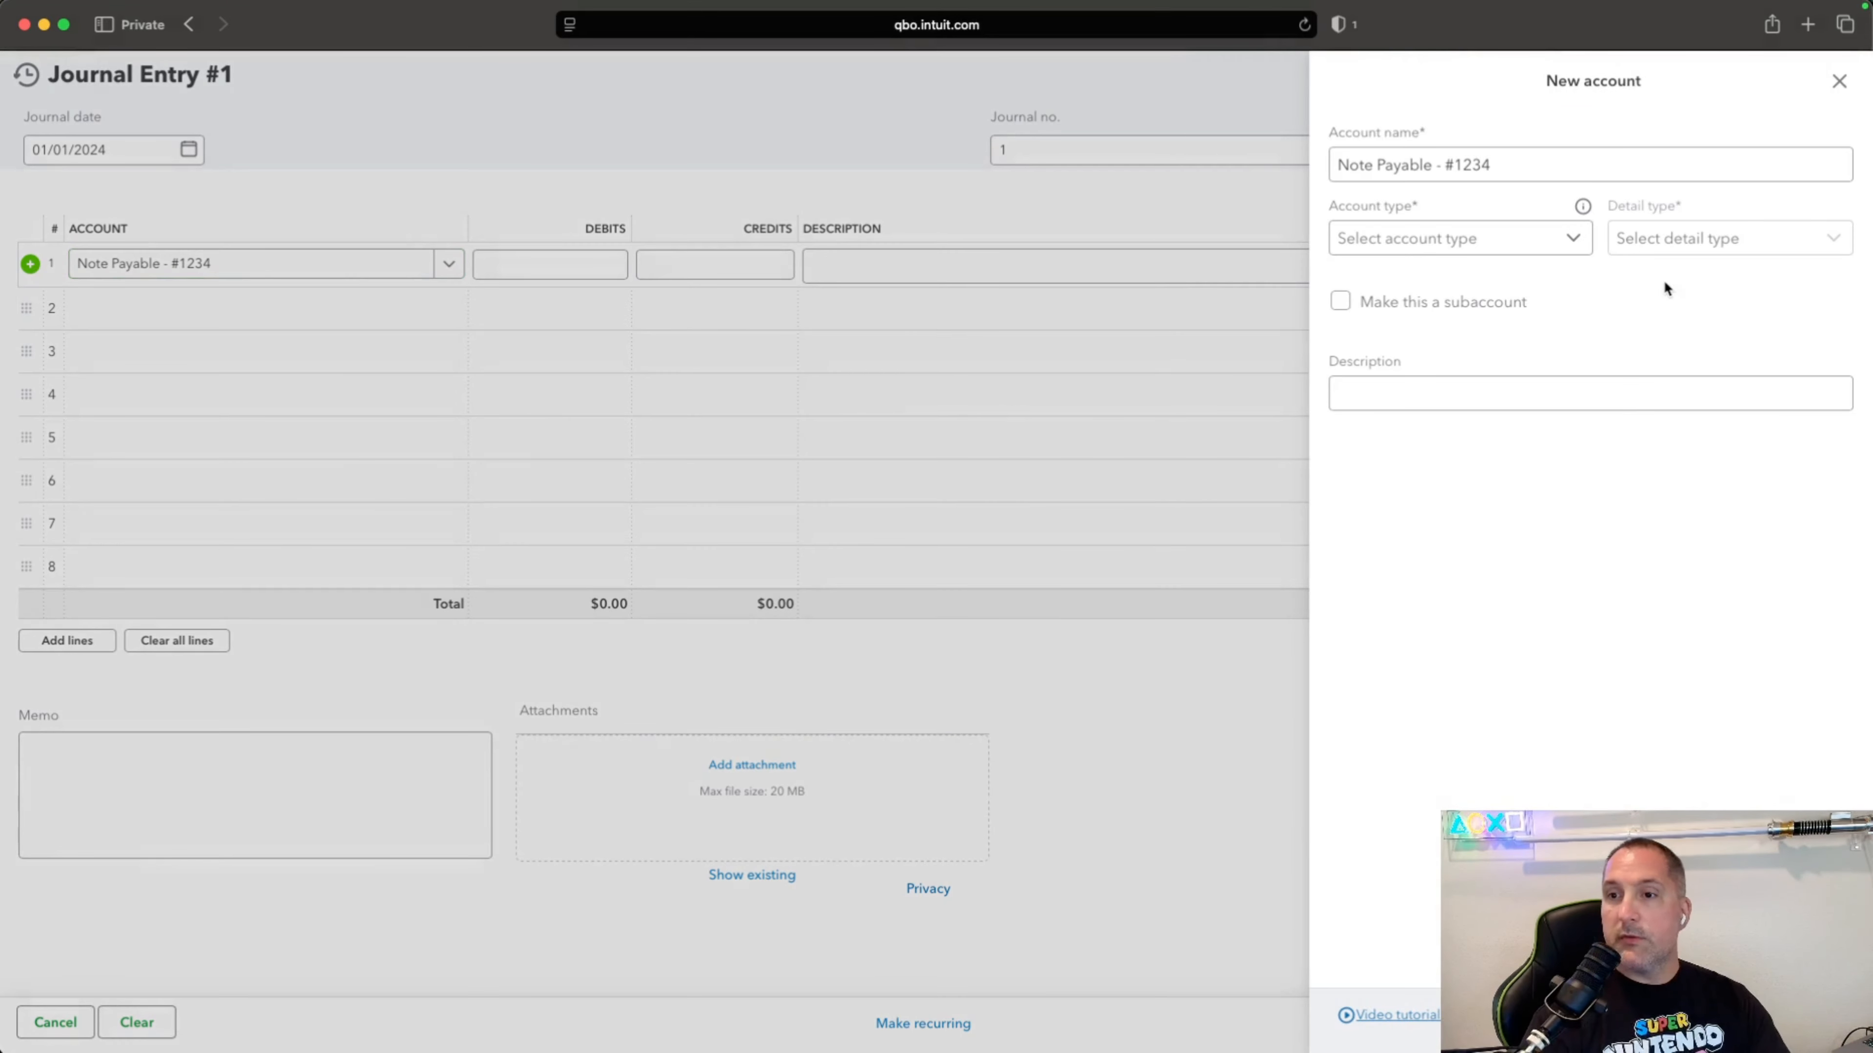
click(1577, 239)
drag(1585, 337, 1589, 462)
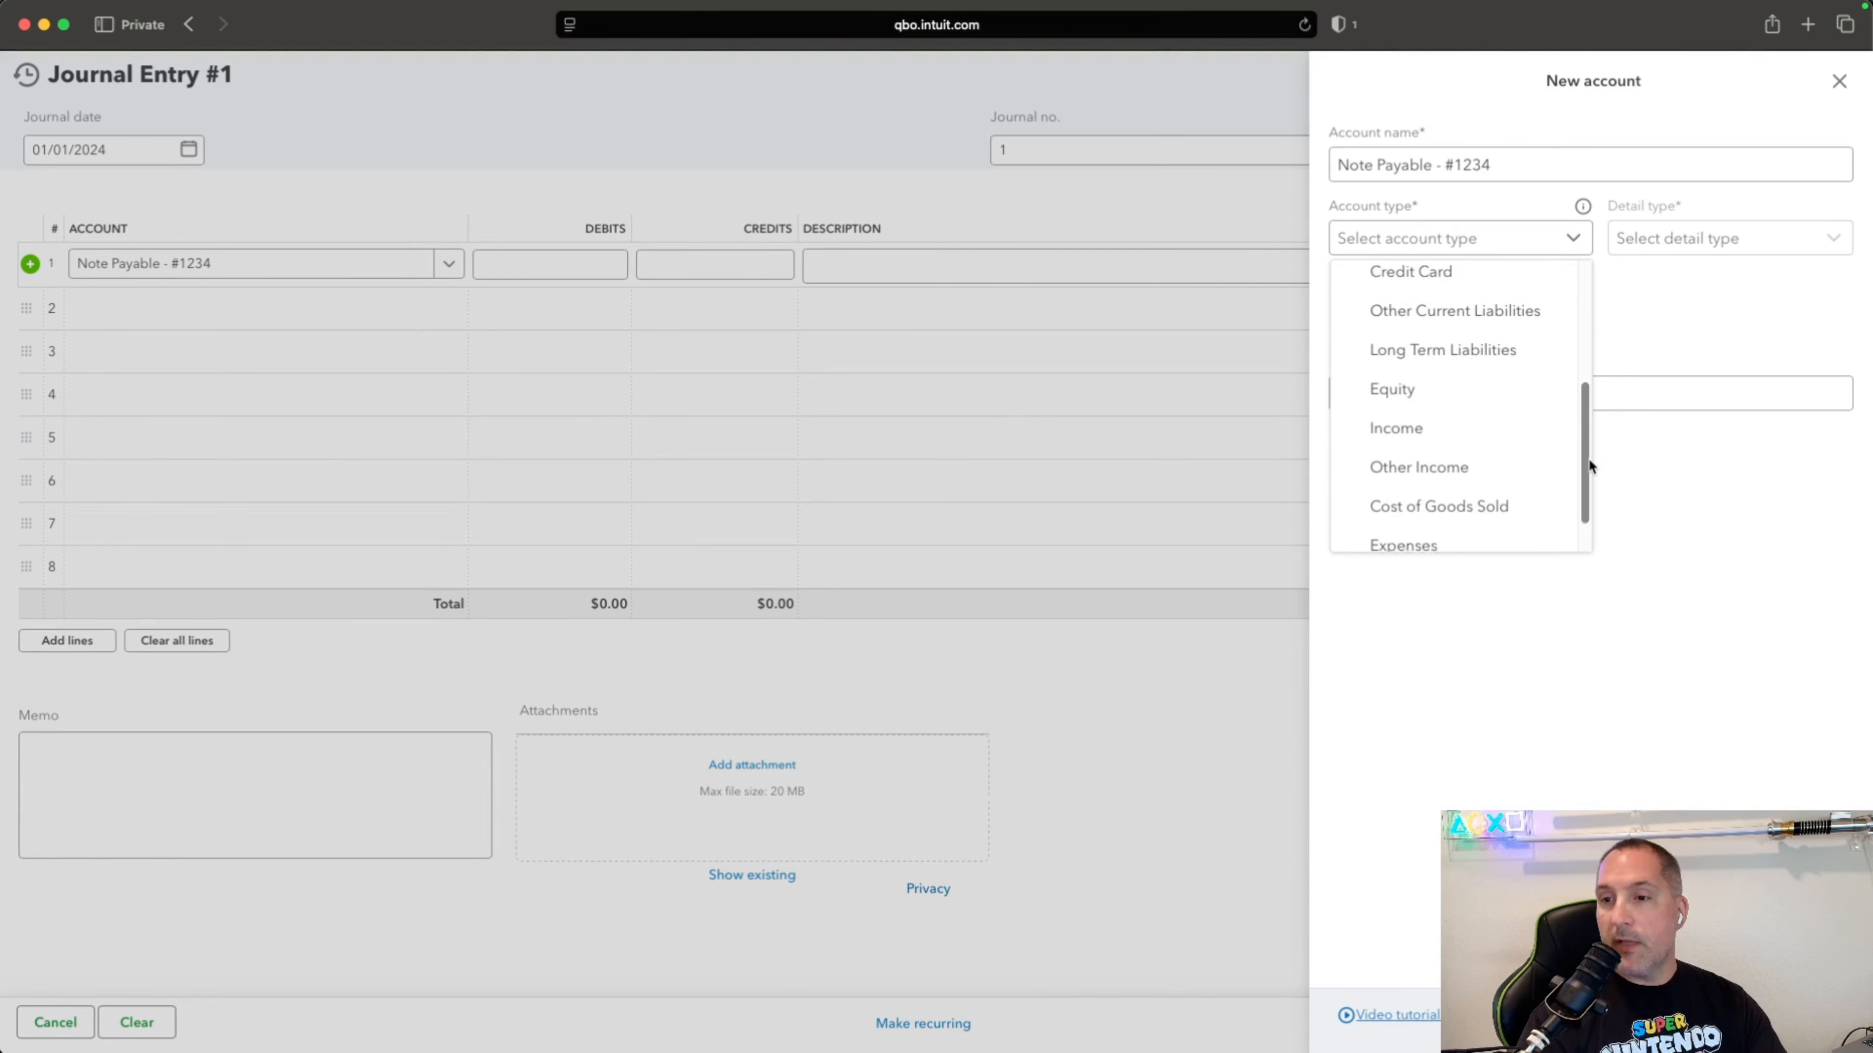
click(1507, 340)
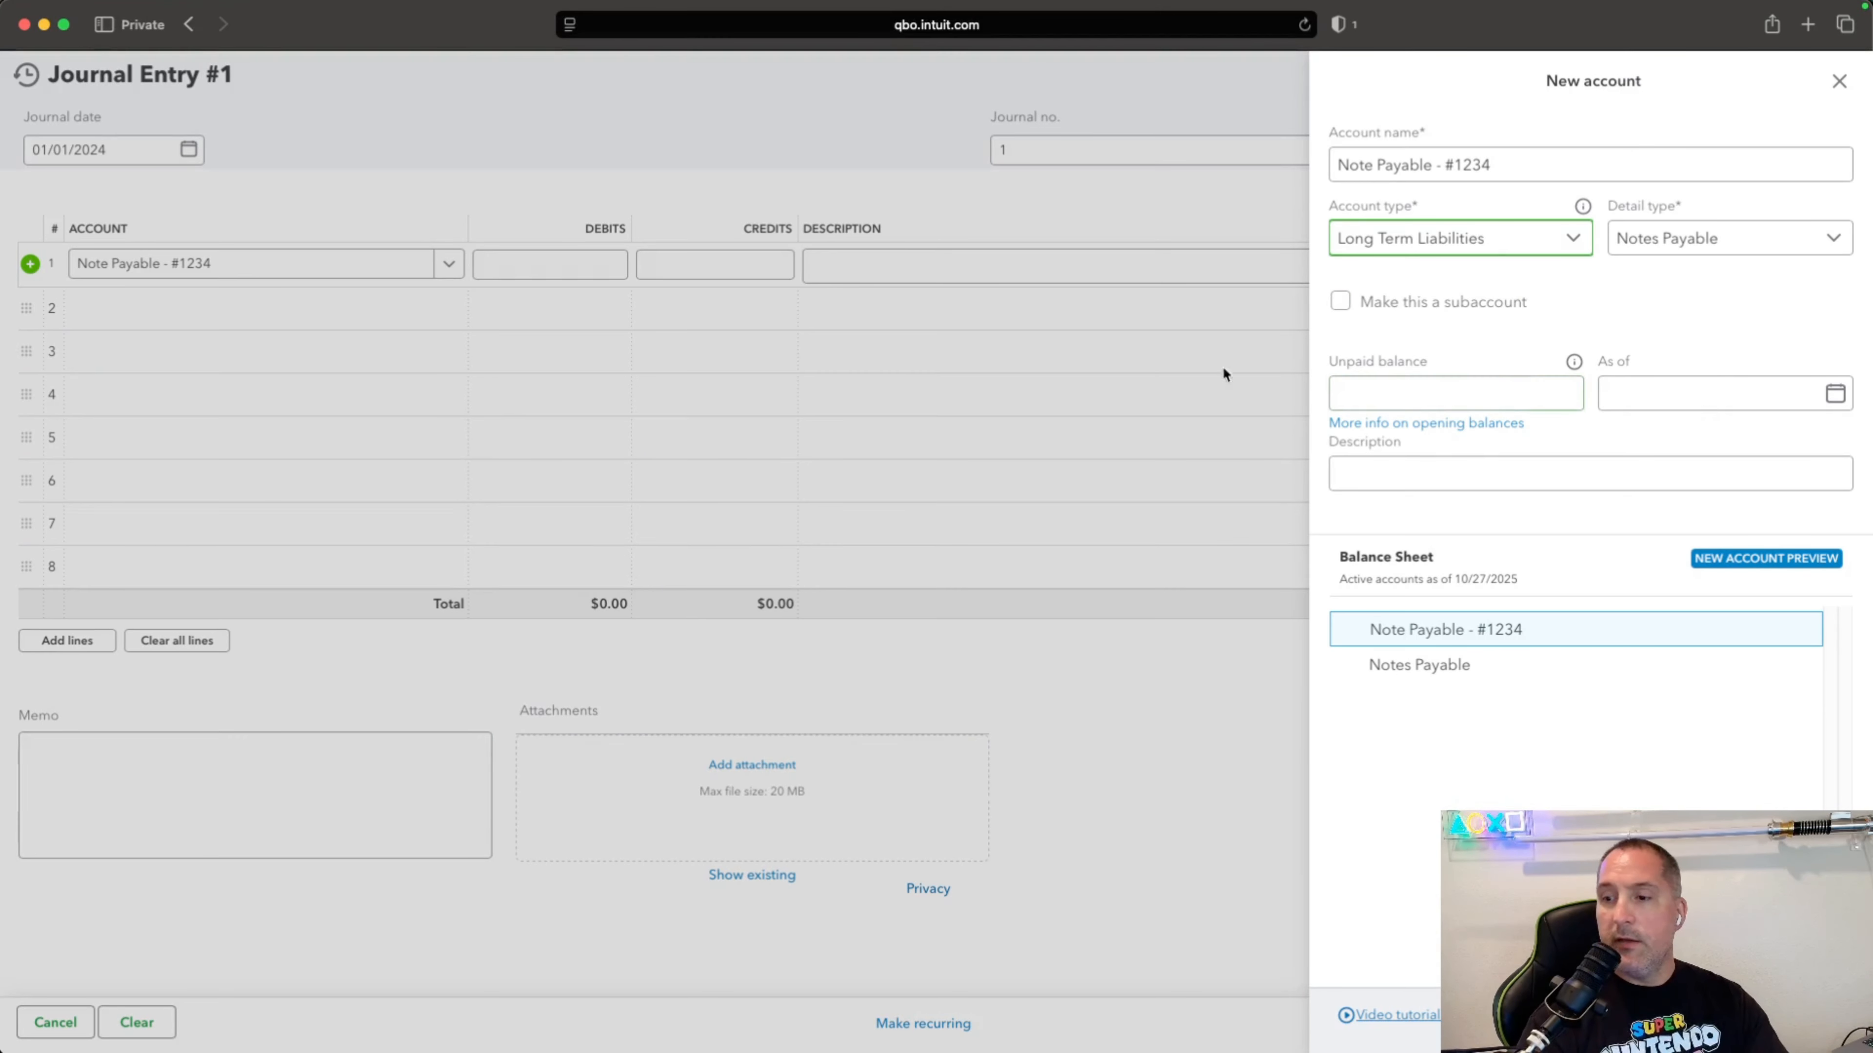
click(858, 369)
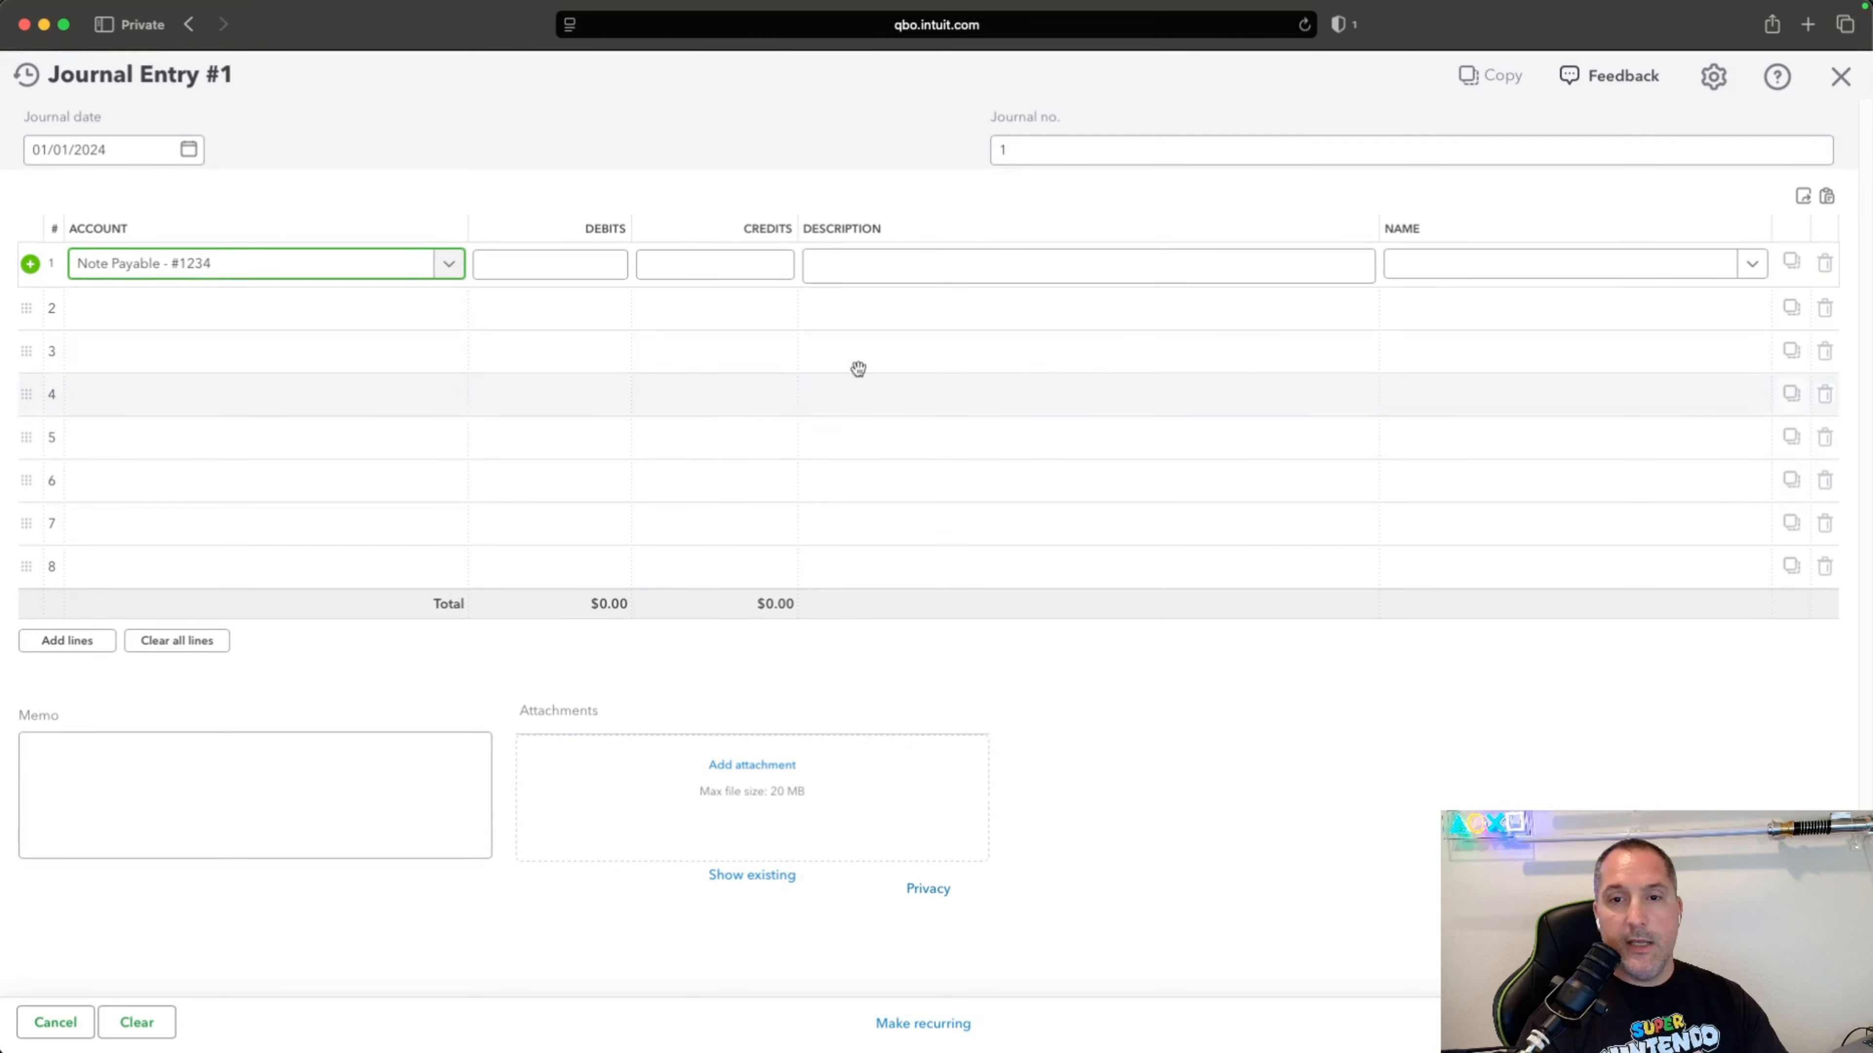
Credit the note payable on line 1 with 115,000 and describe the line as "Food Truck".
click(723, 271)
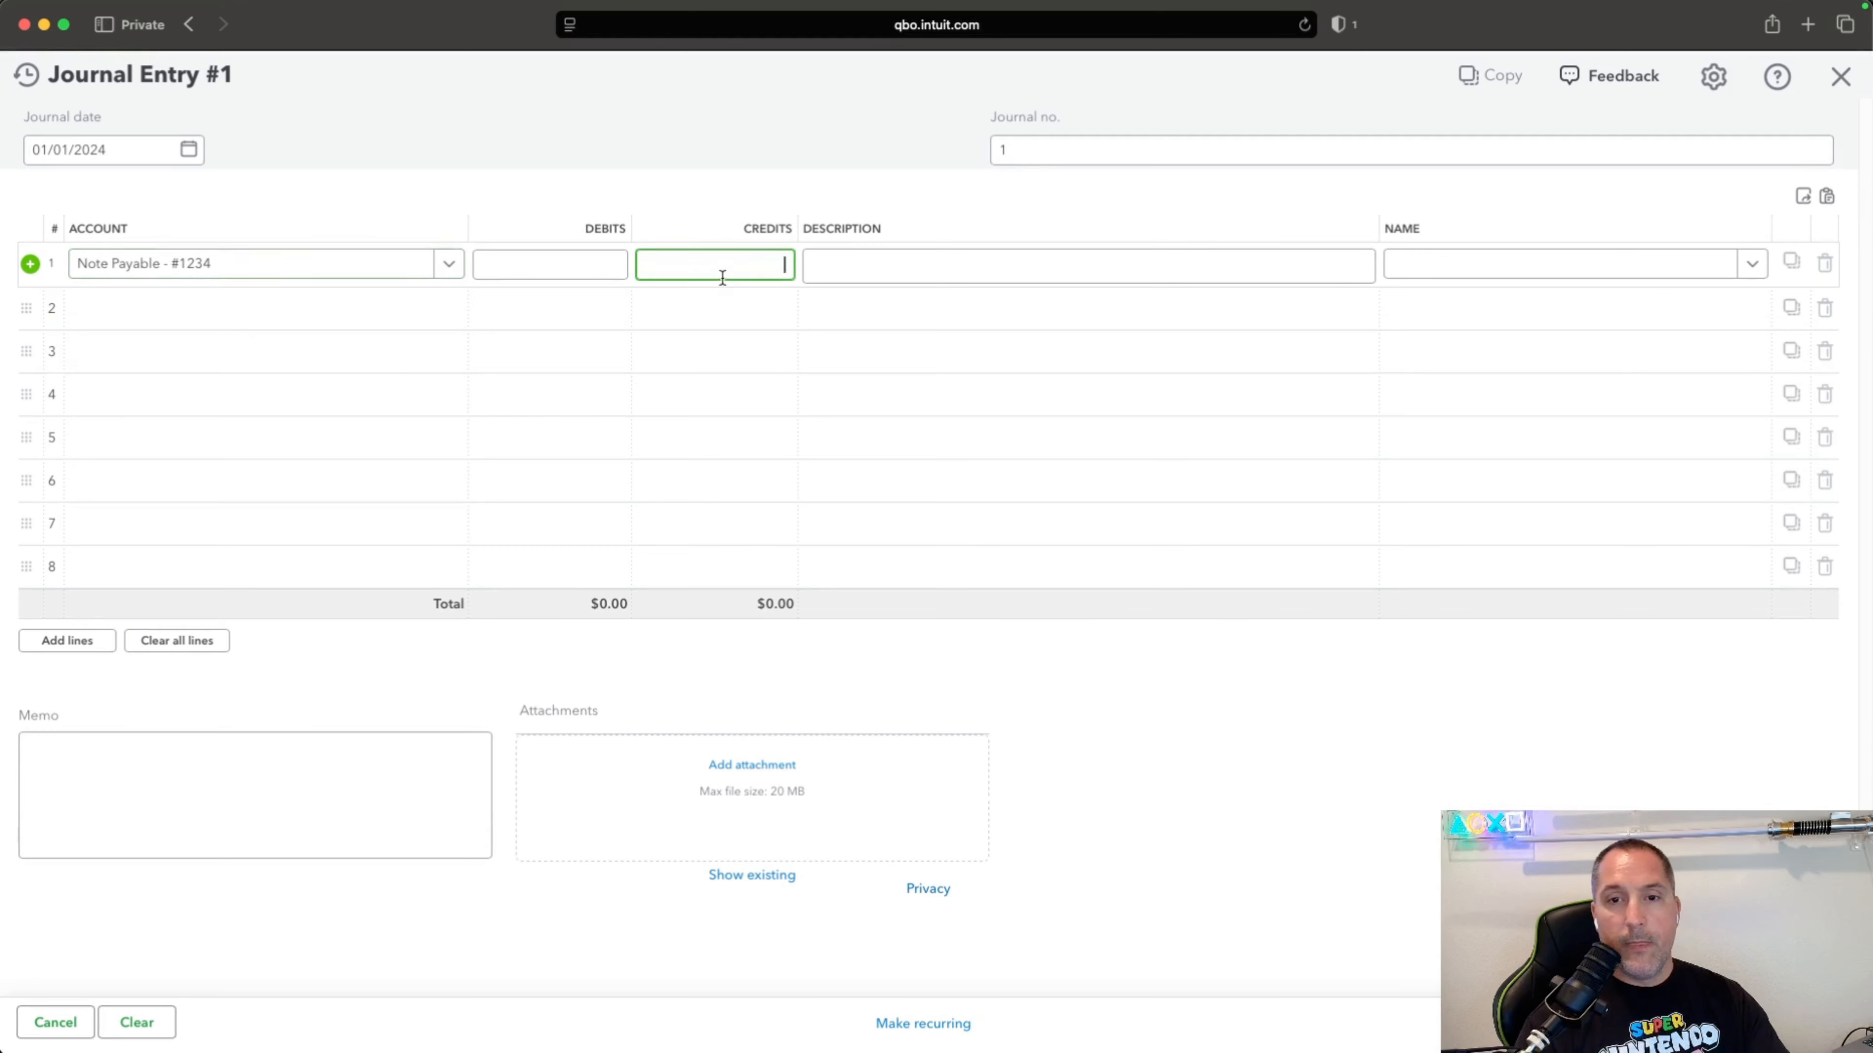
text(115000)
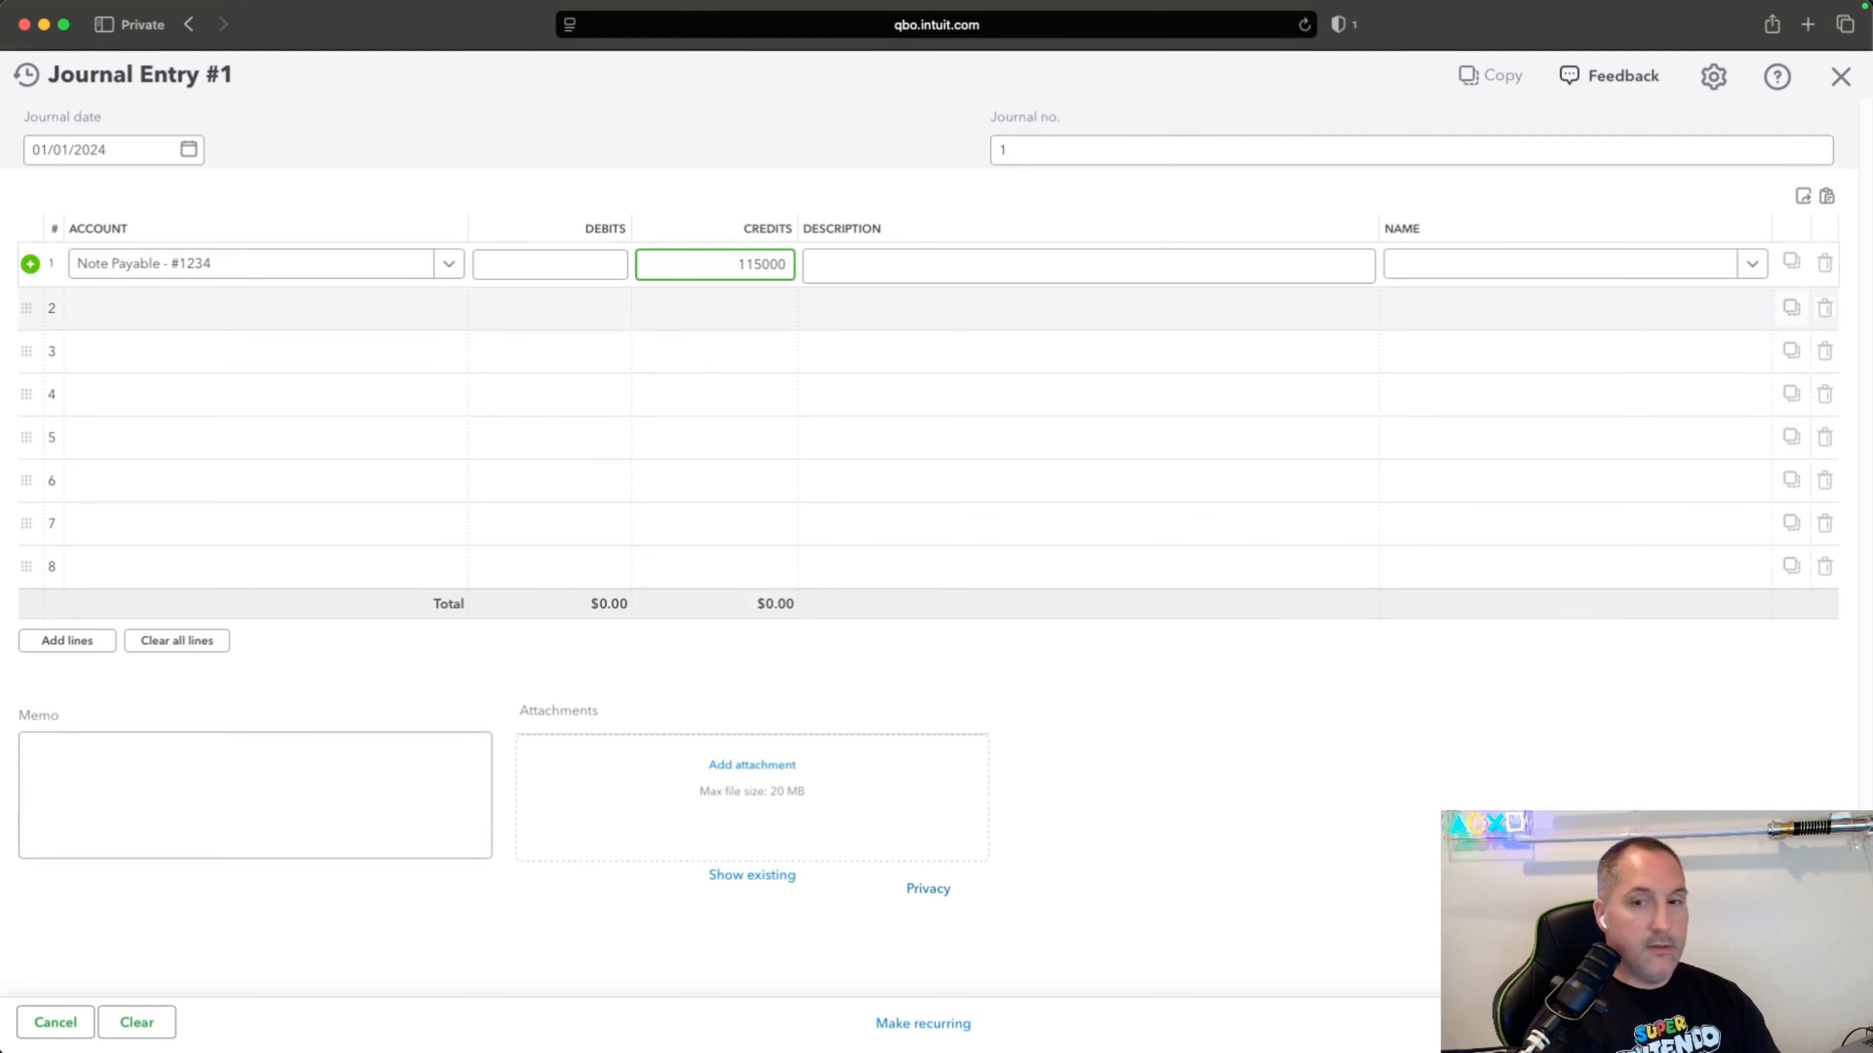
key(Tab)
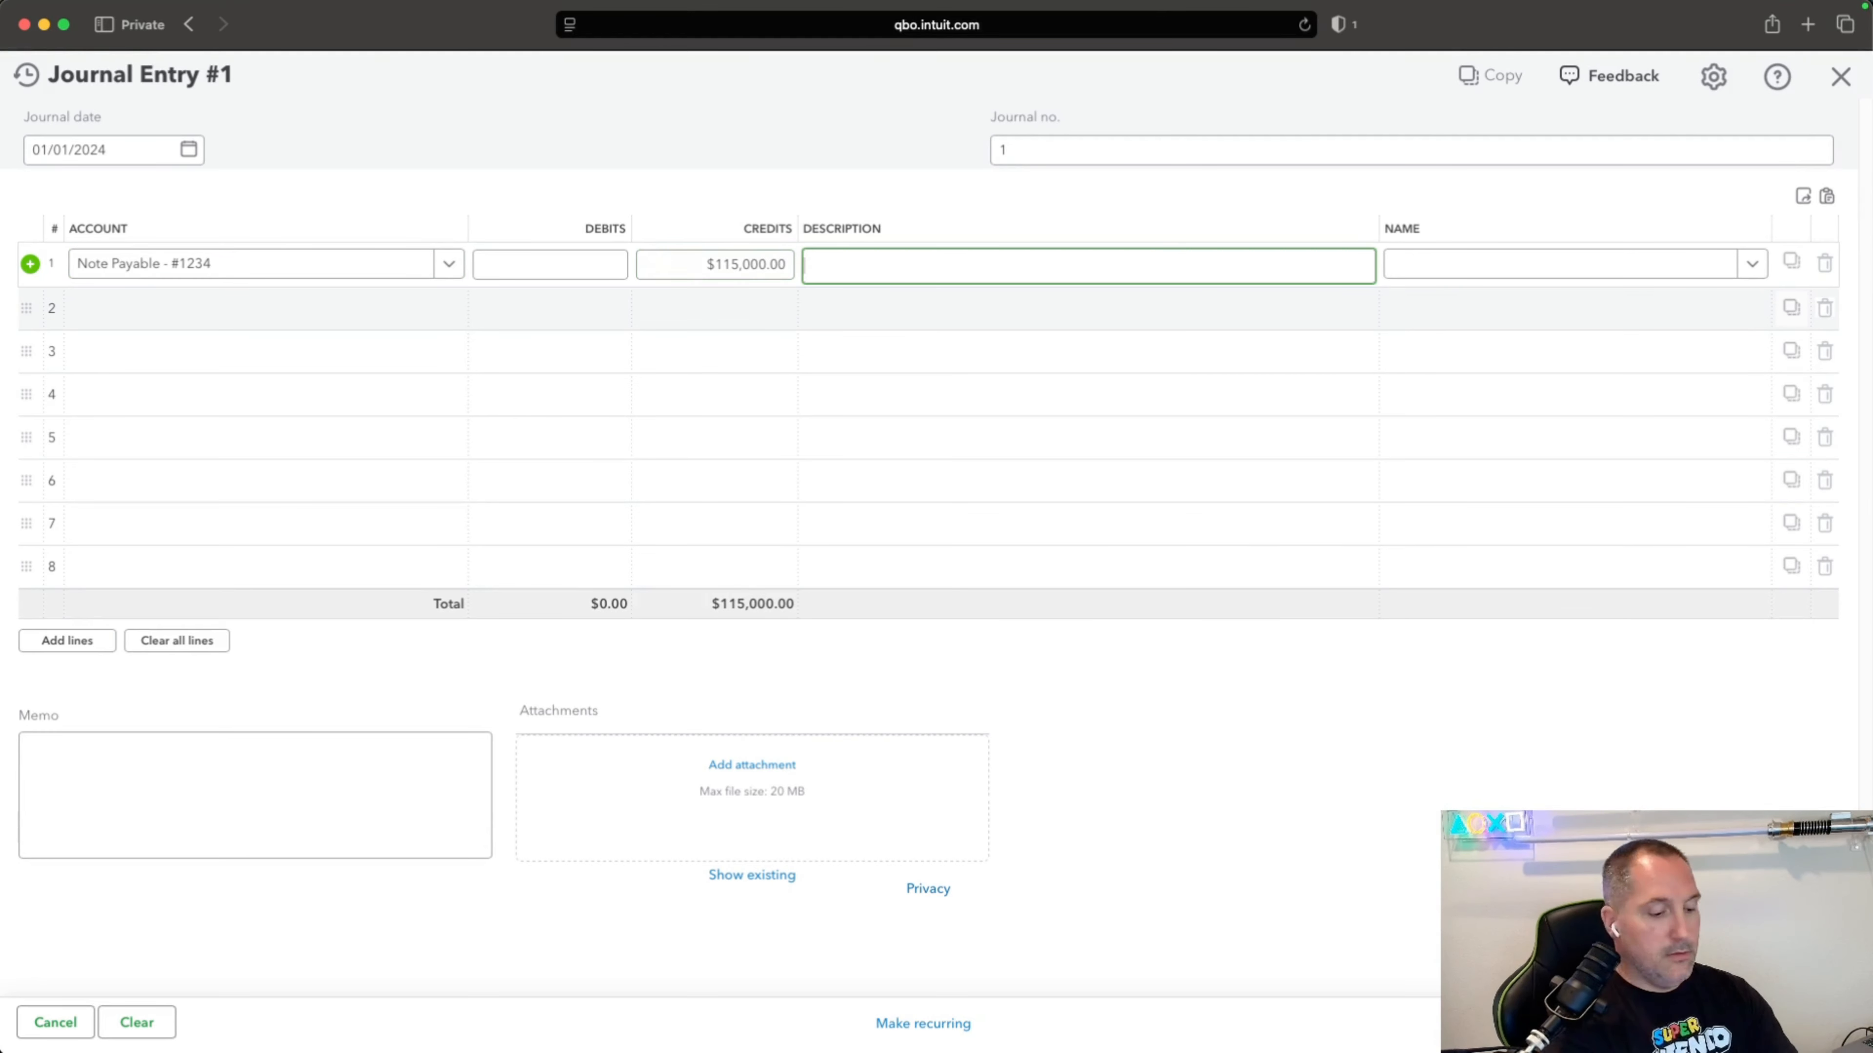
text(Food Truck)
key(Tab)
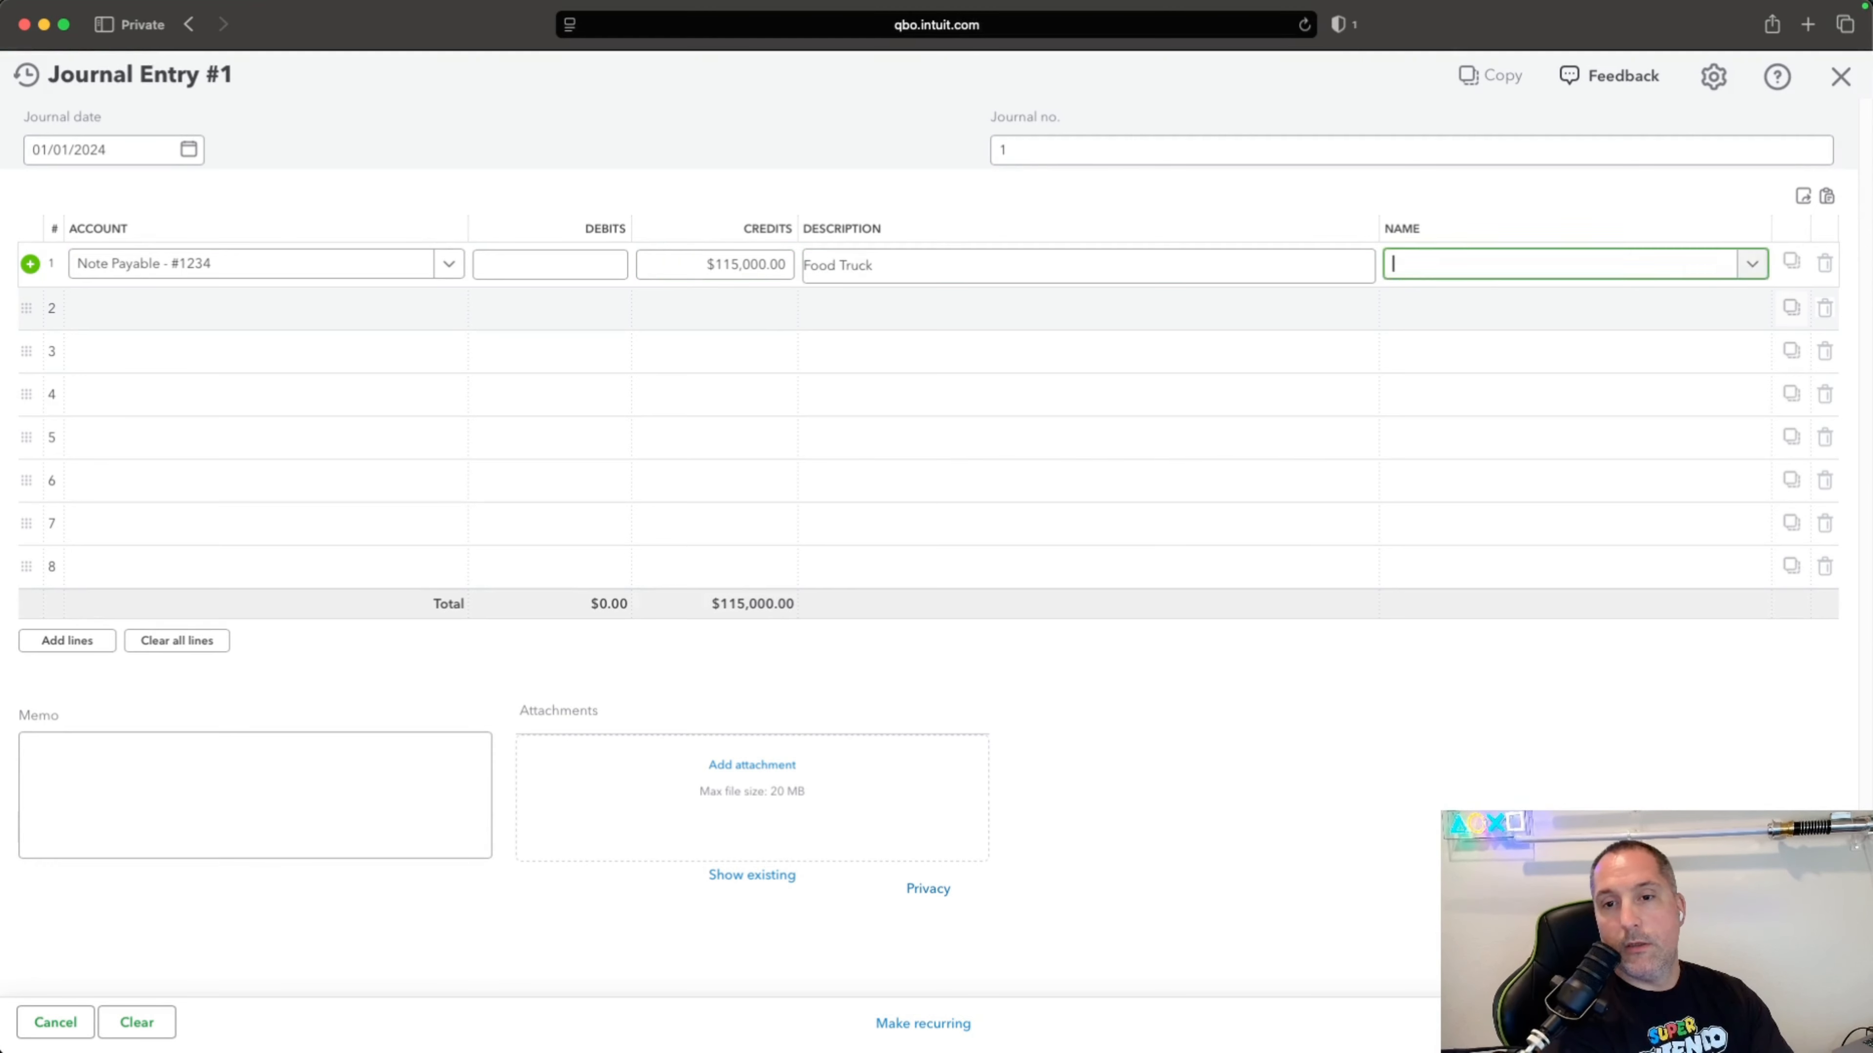
key(Tab)
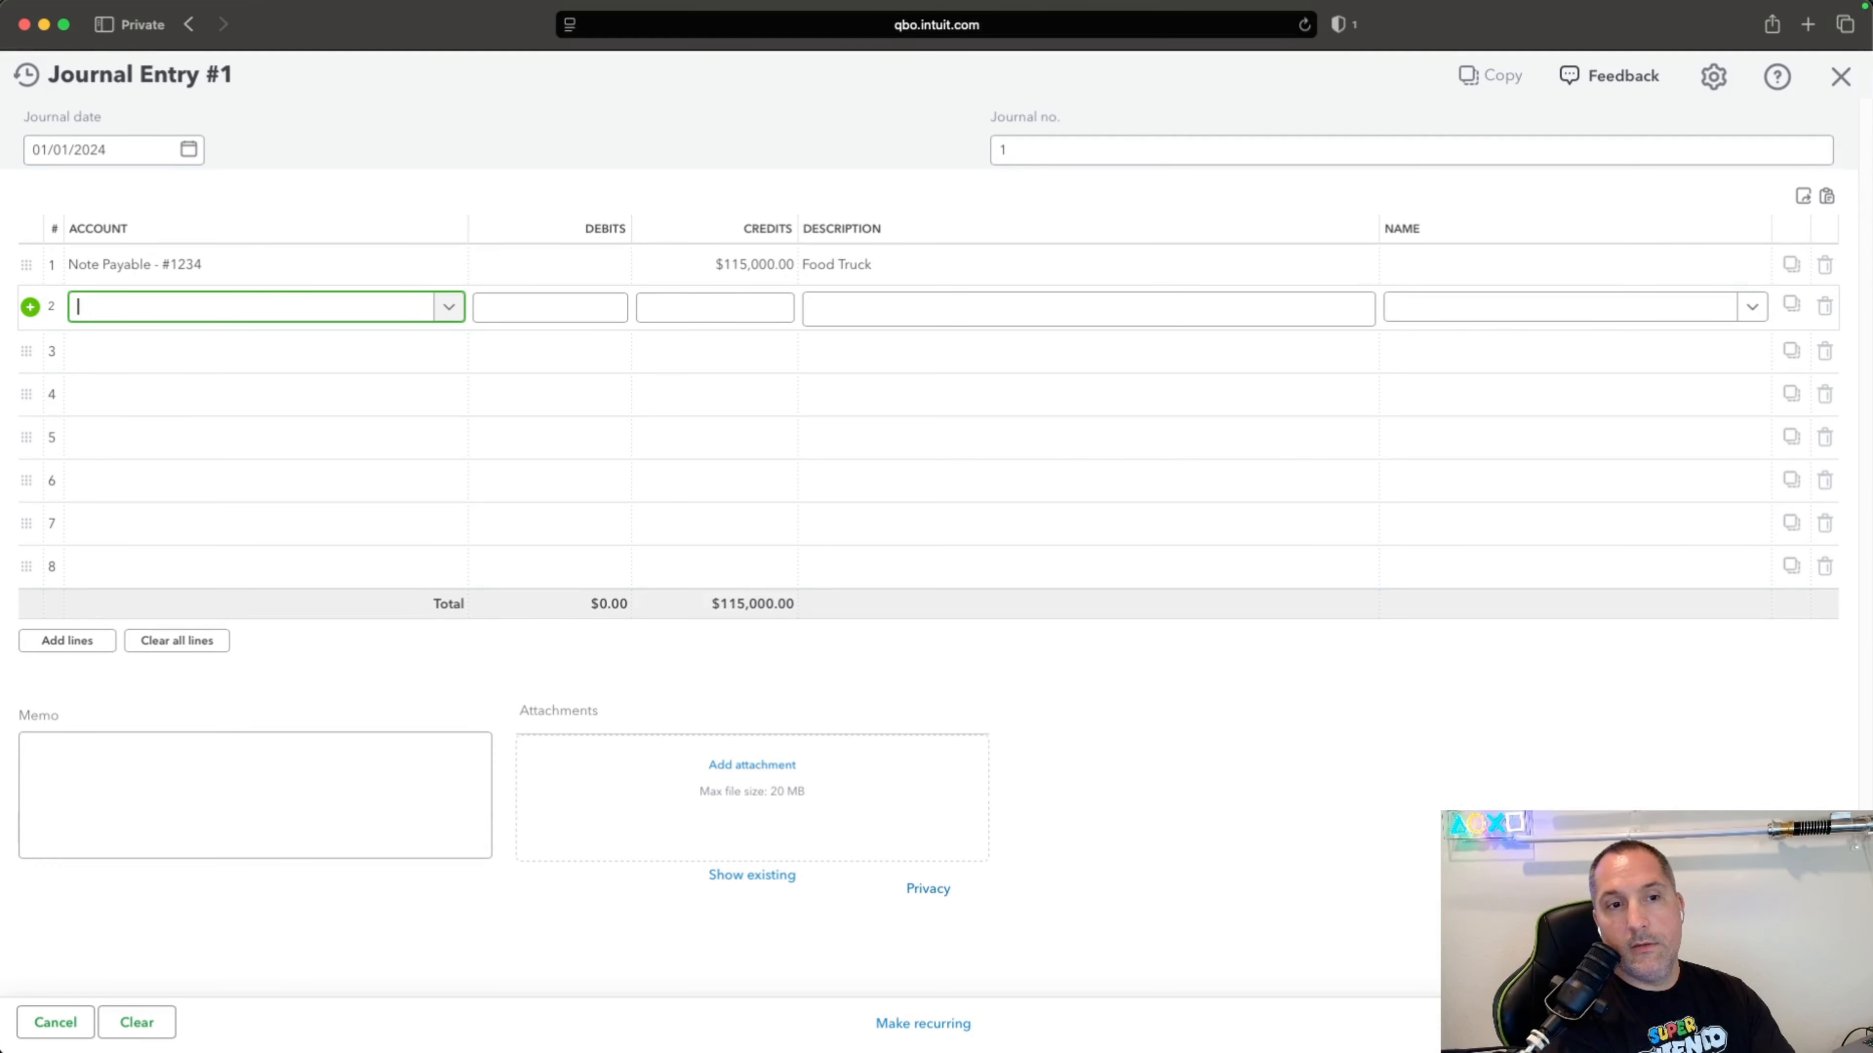
Set the account of the offsetting line 2 to Opening Balance Equity, then save the journal entry and start a new one.
text(Owner)
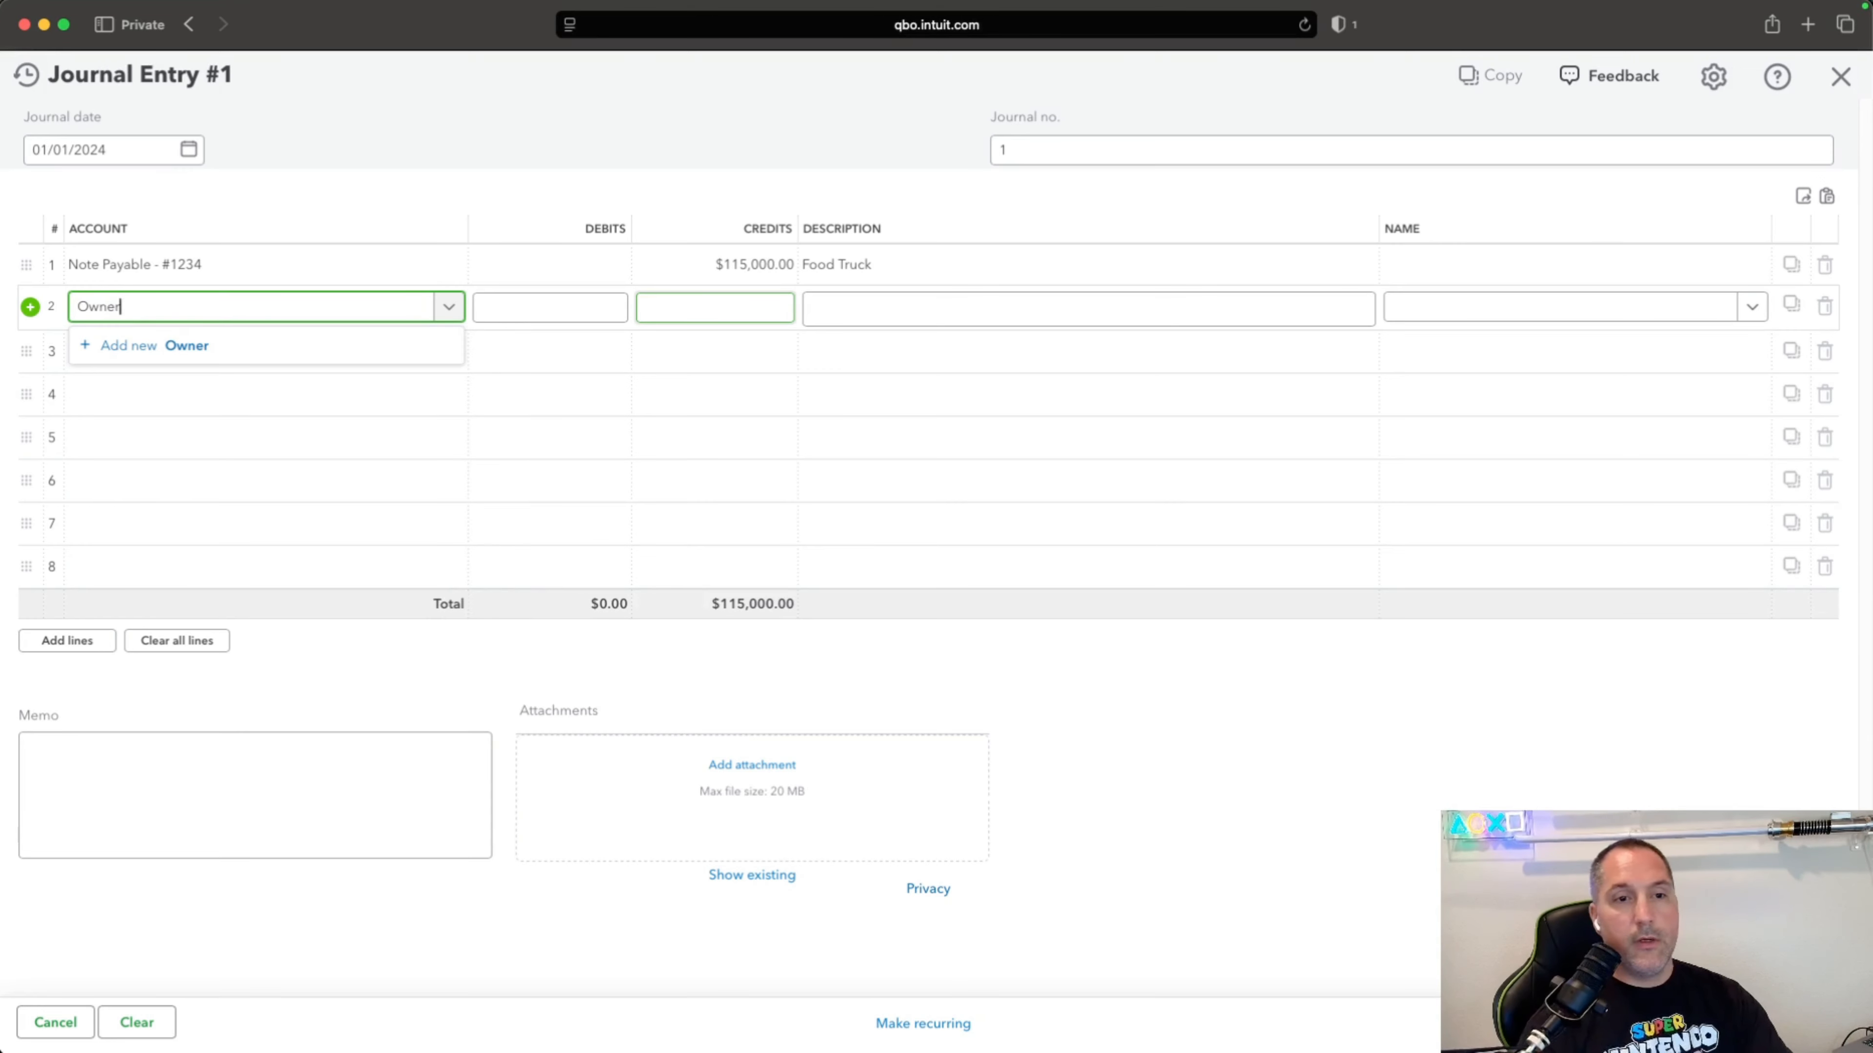
key(BackSpace)
key(BackSpace)
key(BackSpace)
key(BackSpace)
key(BackSpace)
text(E)
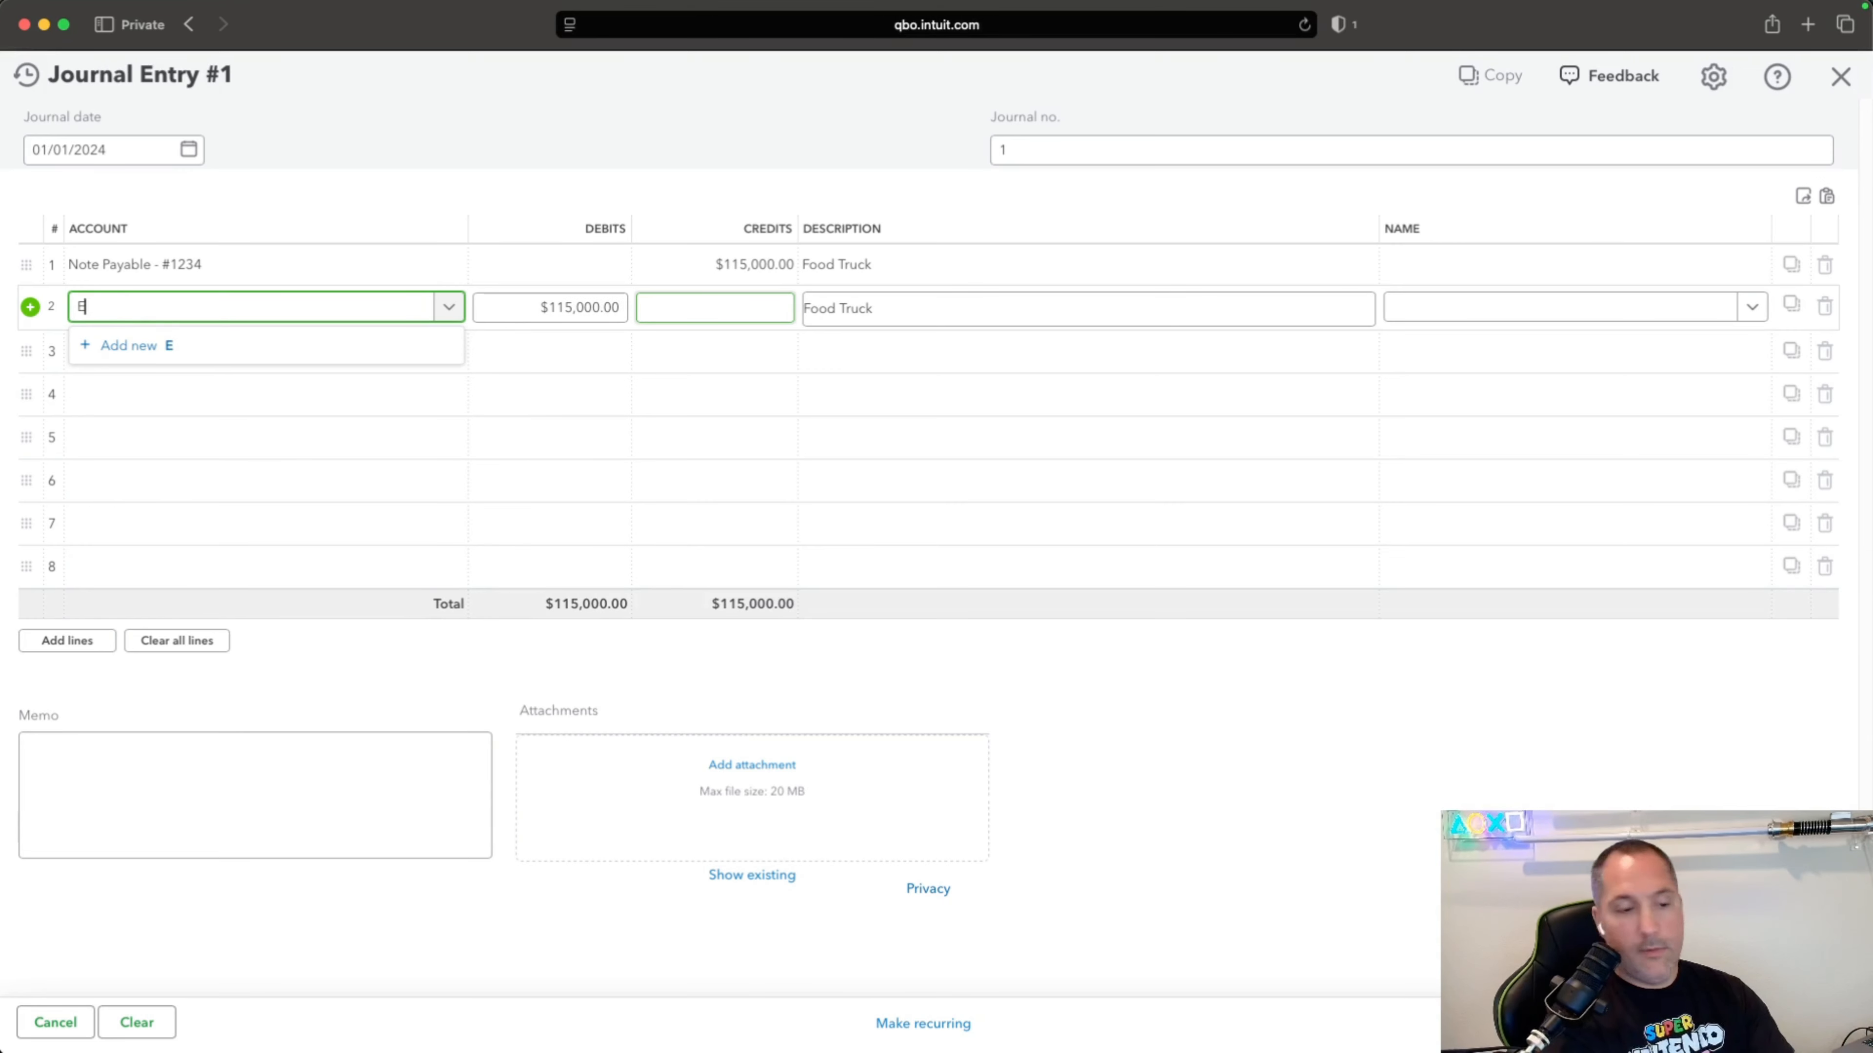
text(qui)
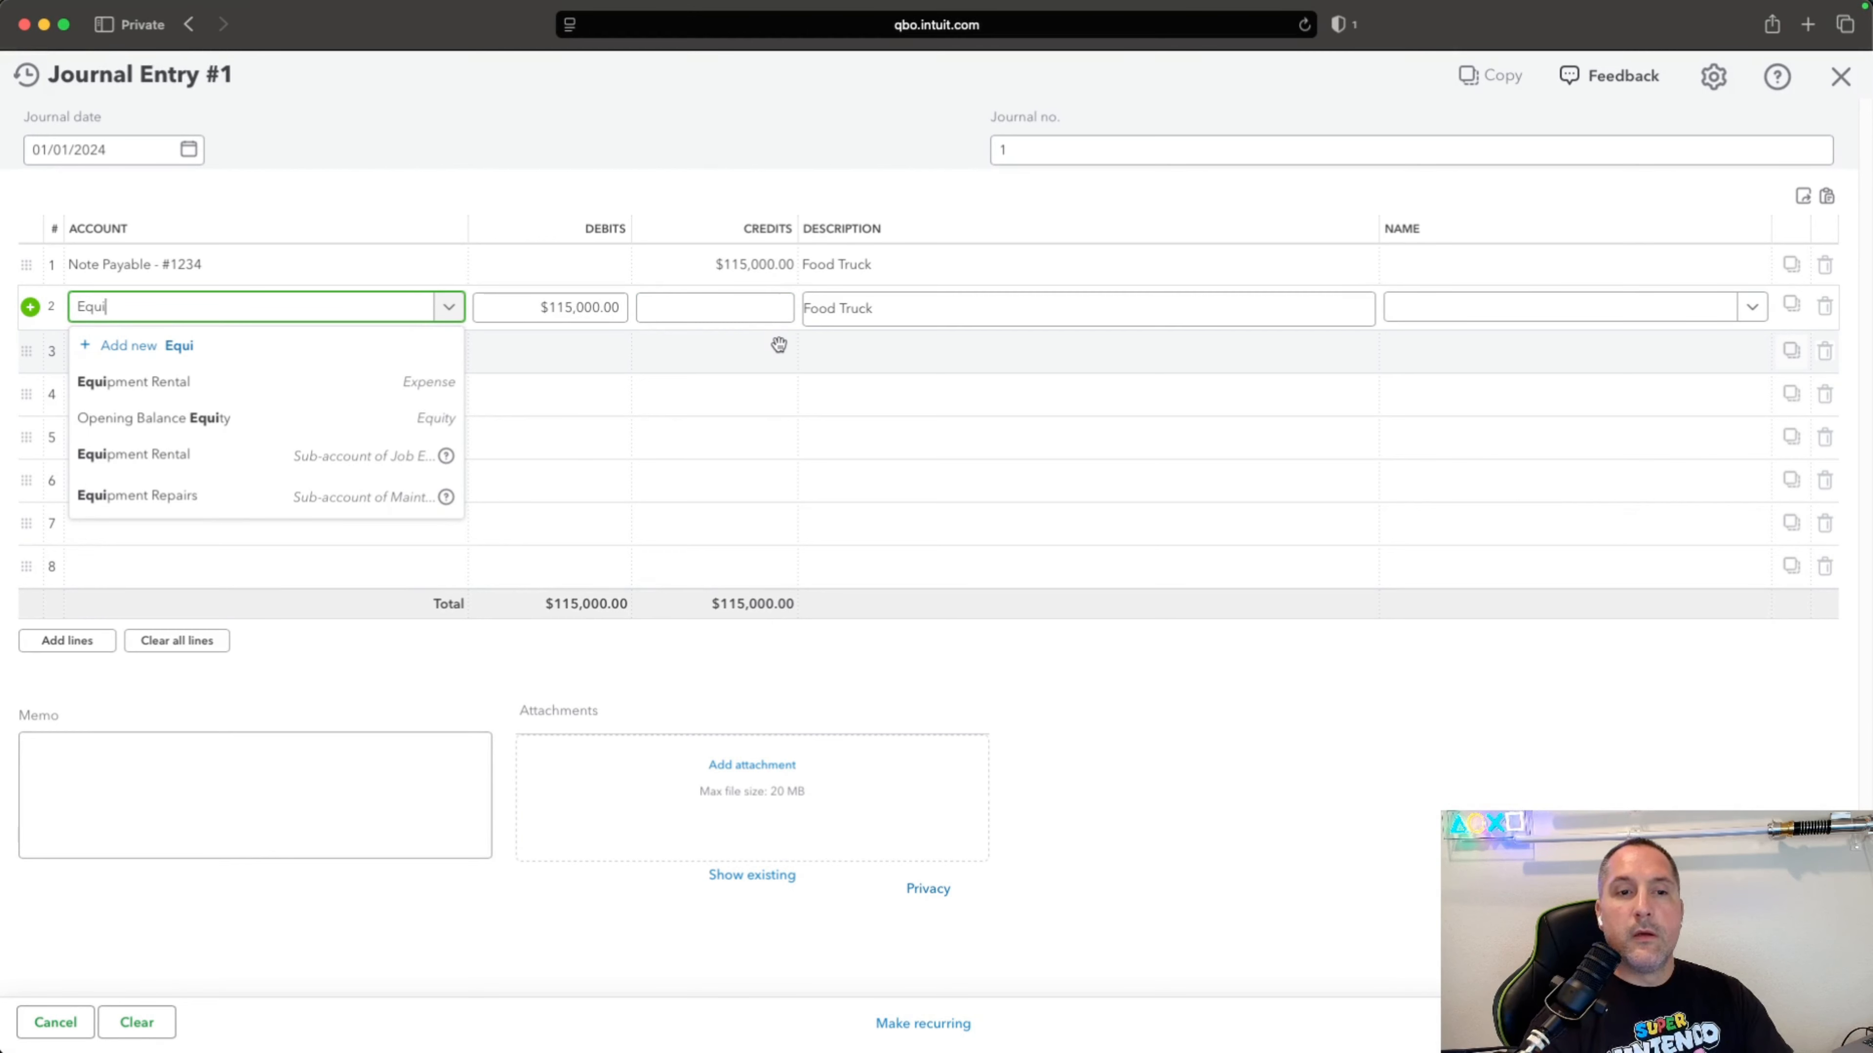
click(286, 419)
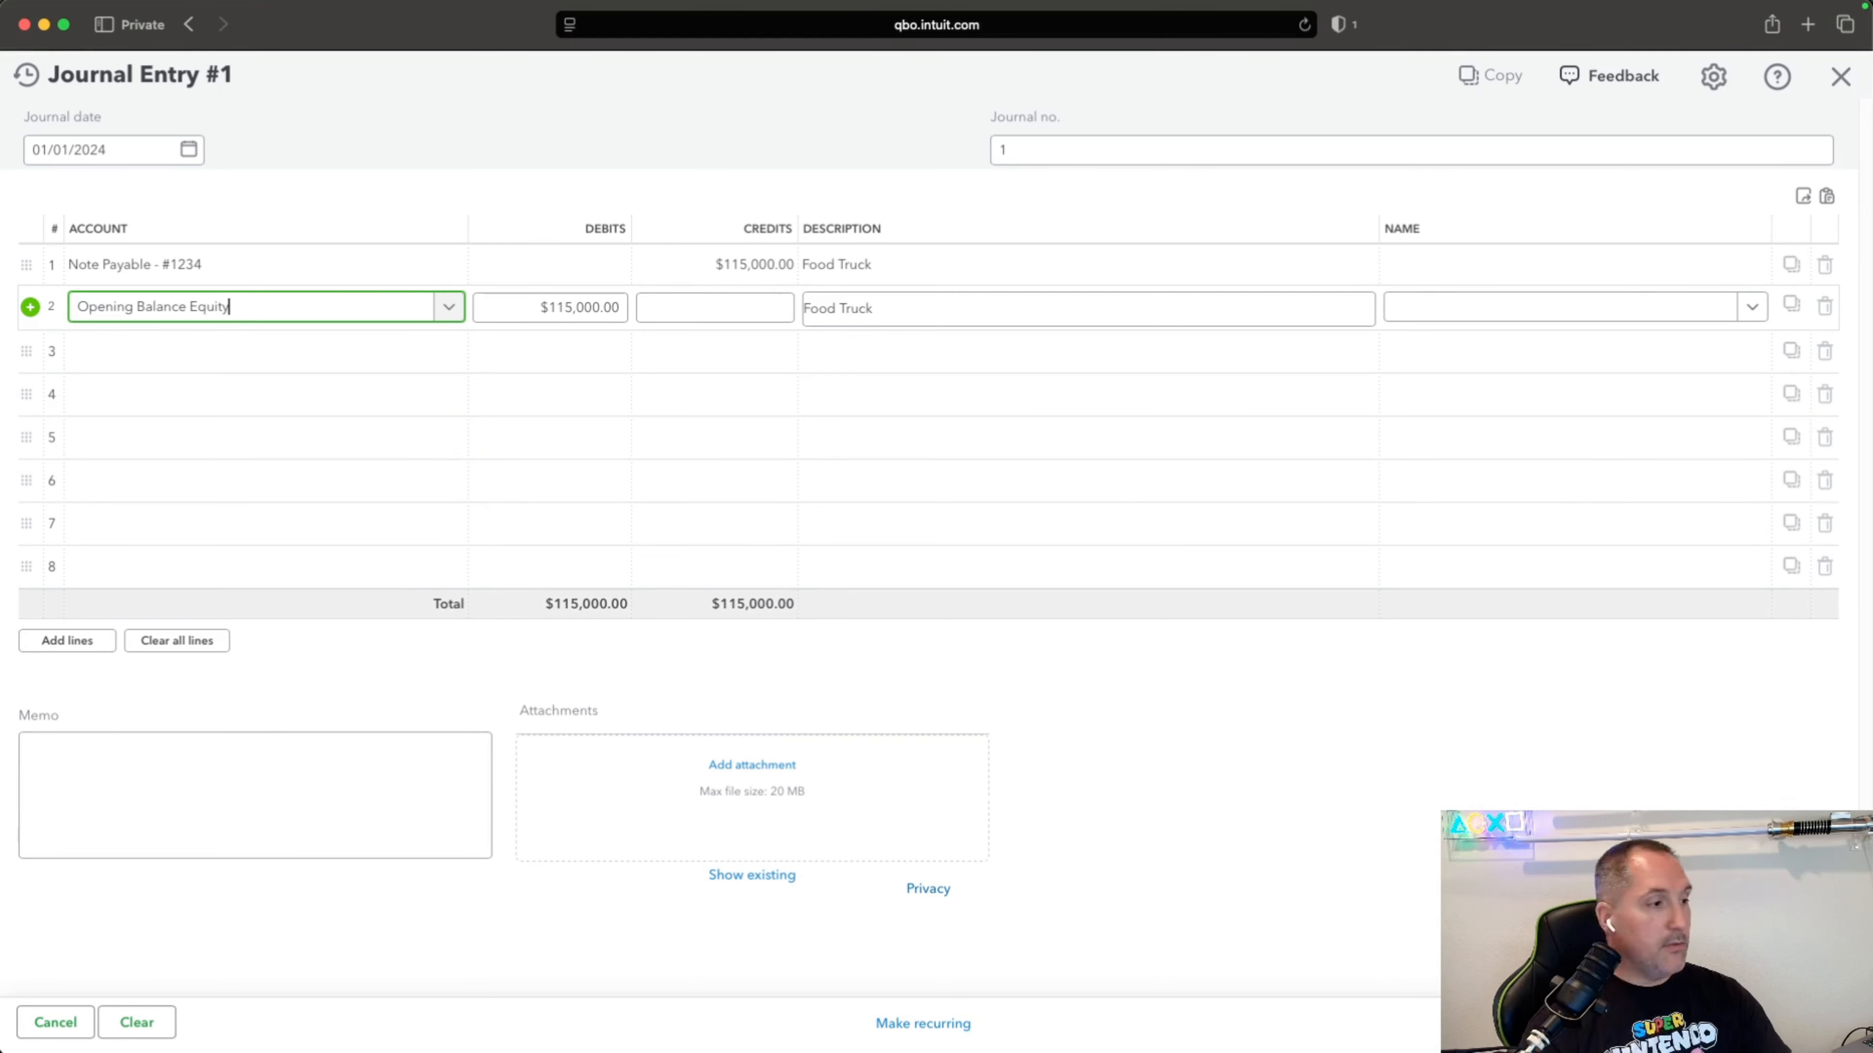
click(1769, 1023)
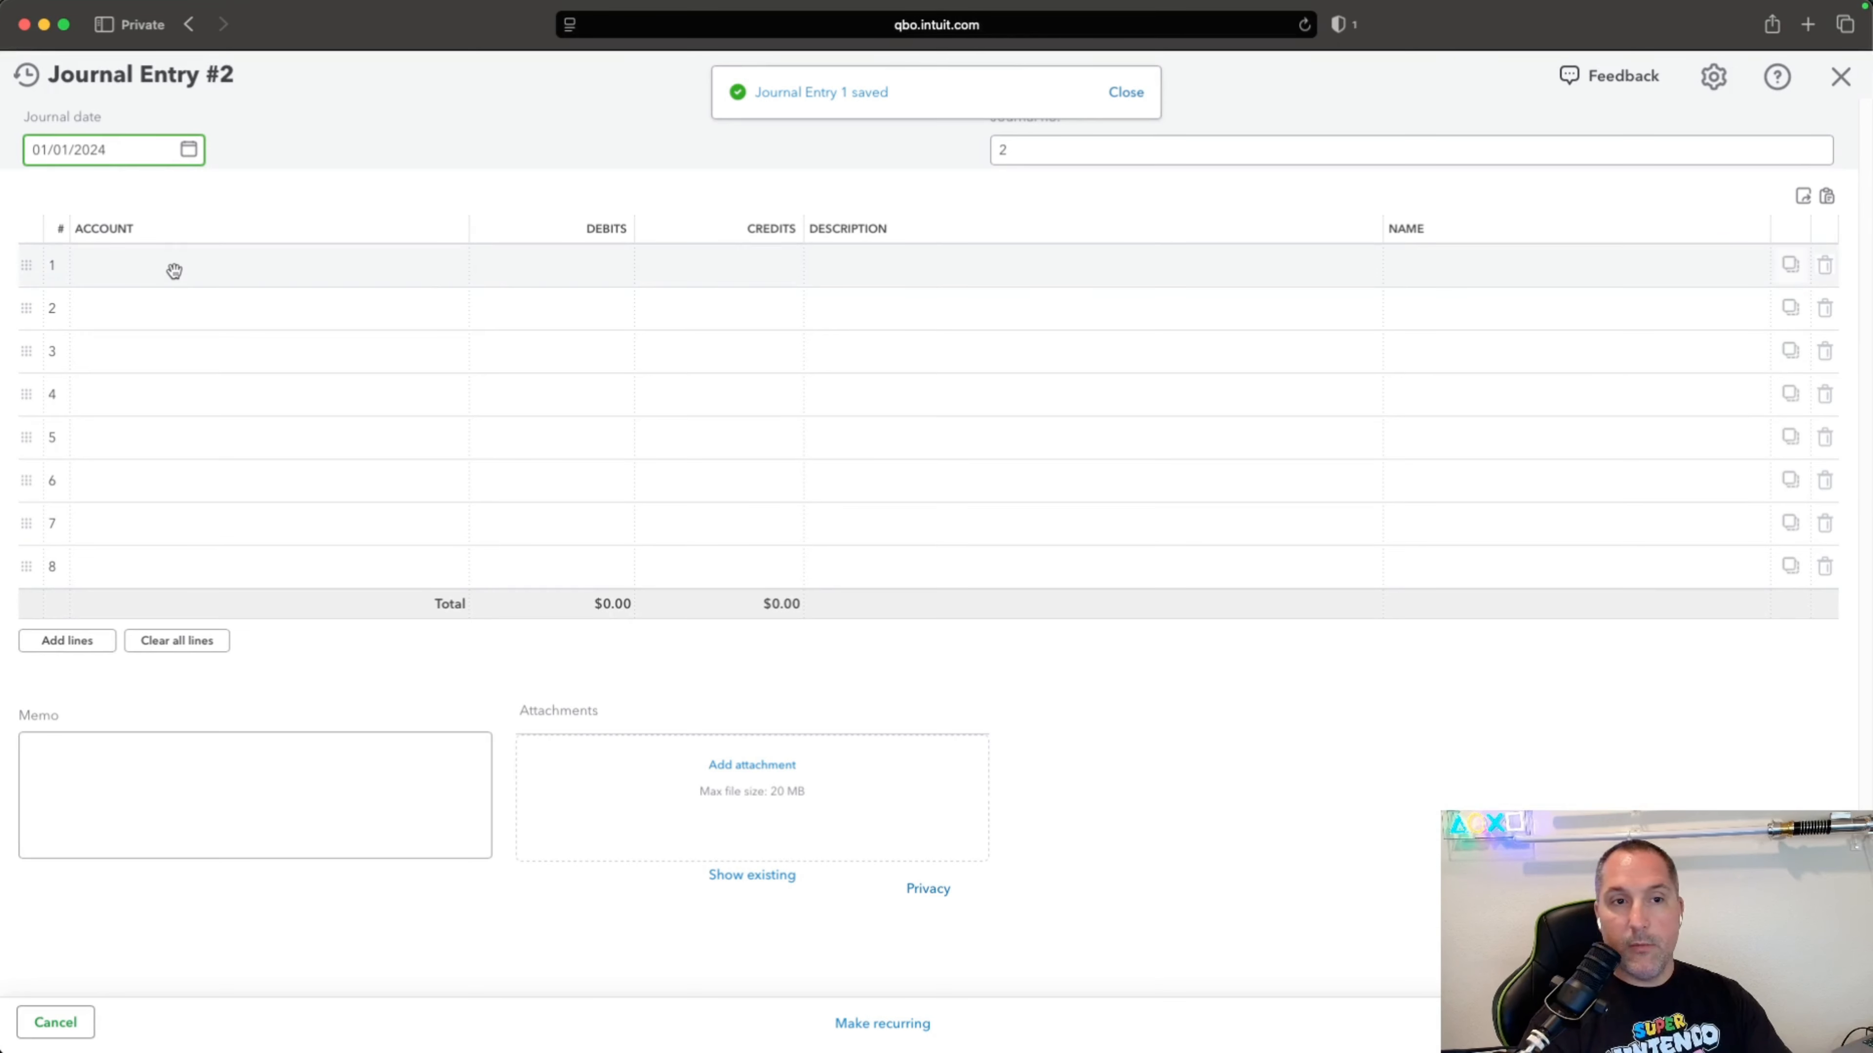
Set the new journal entry's date to 12/31/2024.
key(super+a)
text(12)
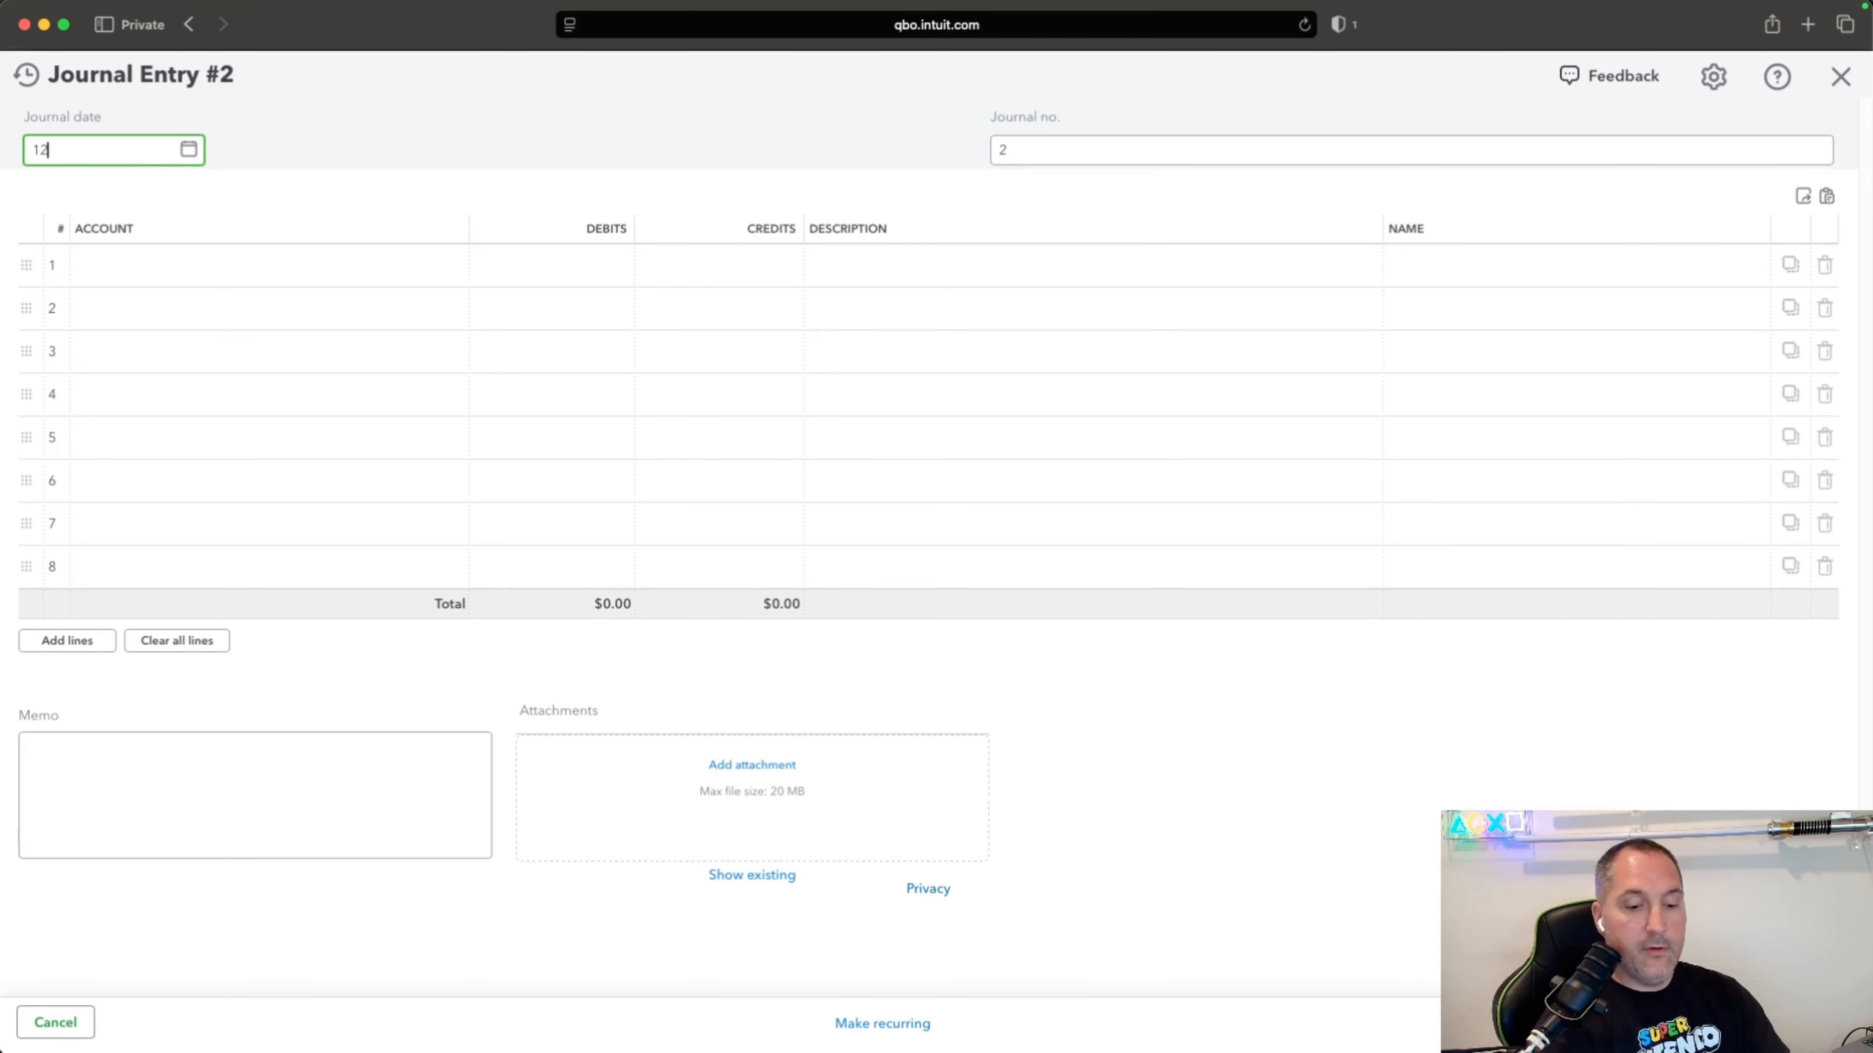
text(/31/2024)
key(Tab)
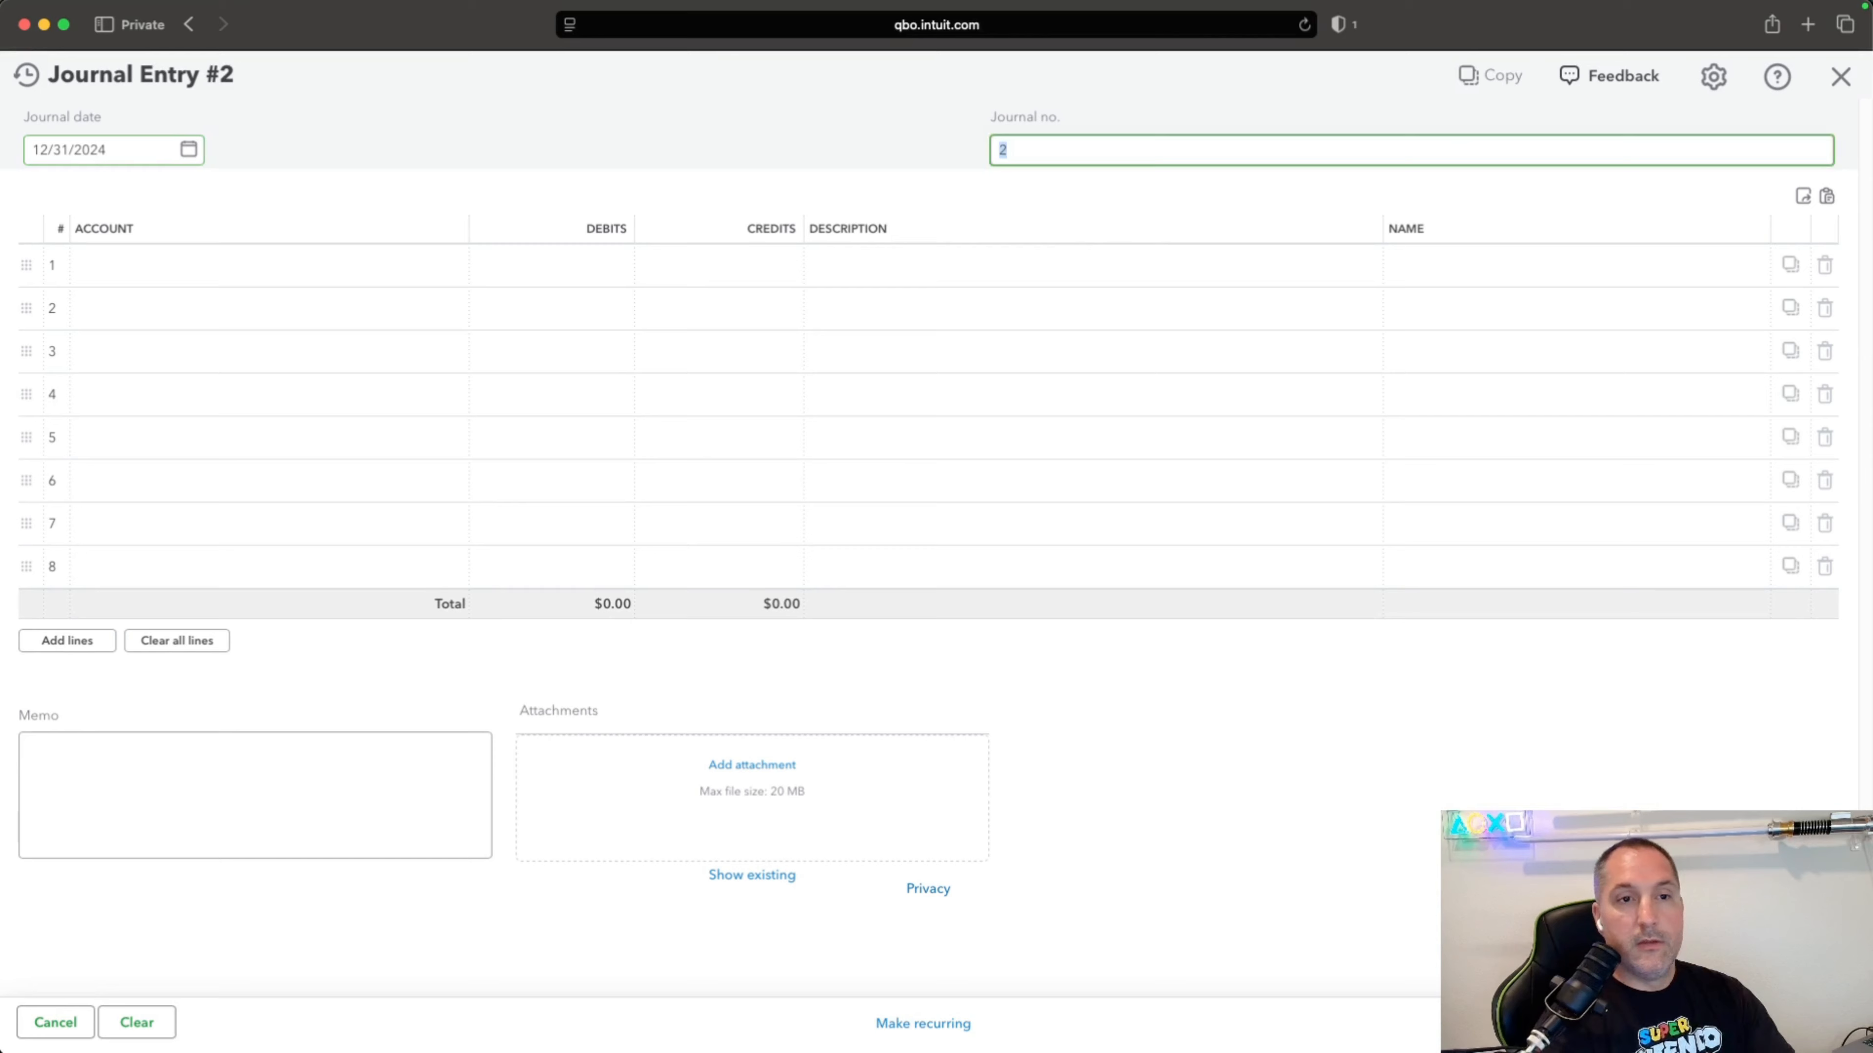
Enter "Interest Expense" as the account on line 1 and start adding it as a new account.
click(189, 265)
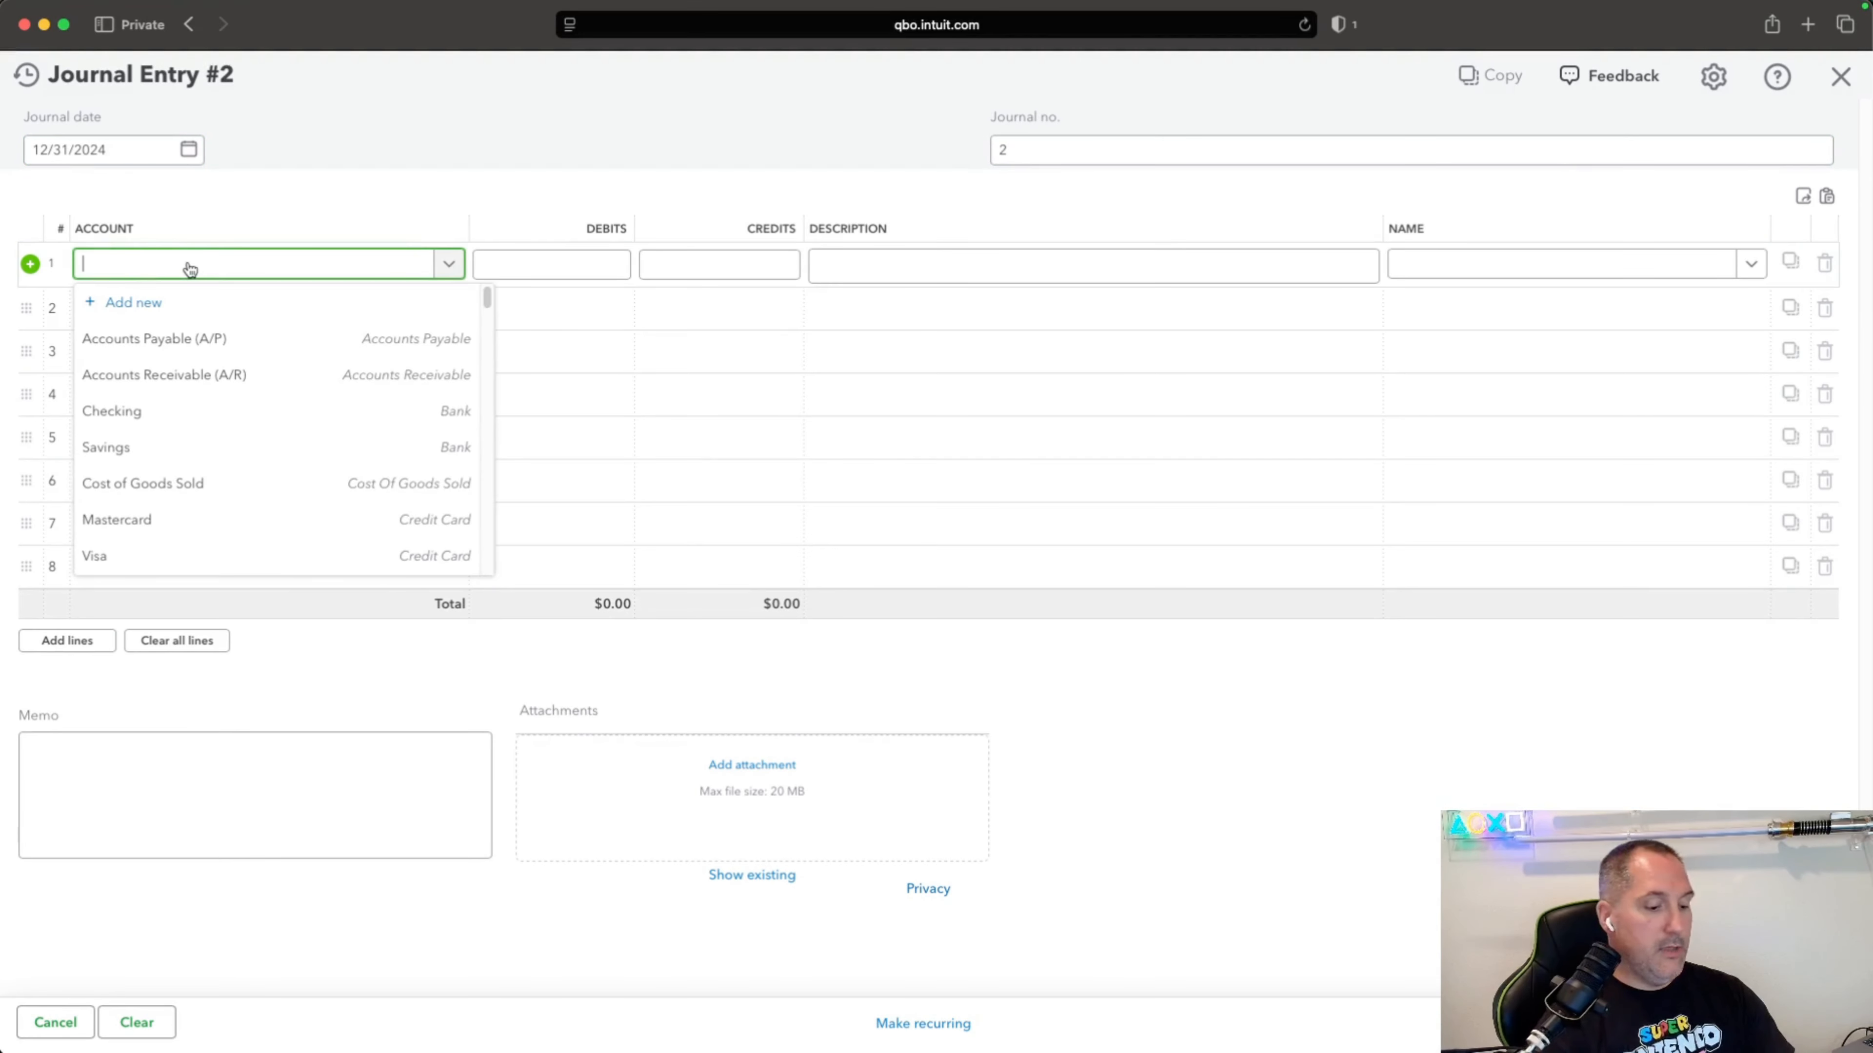
text(Interest Epx)
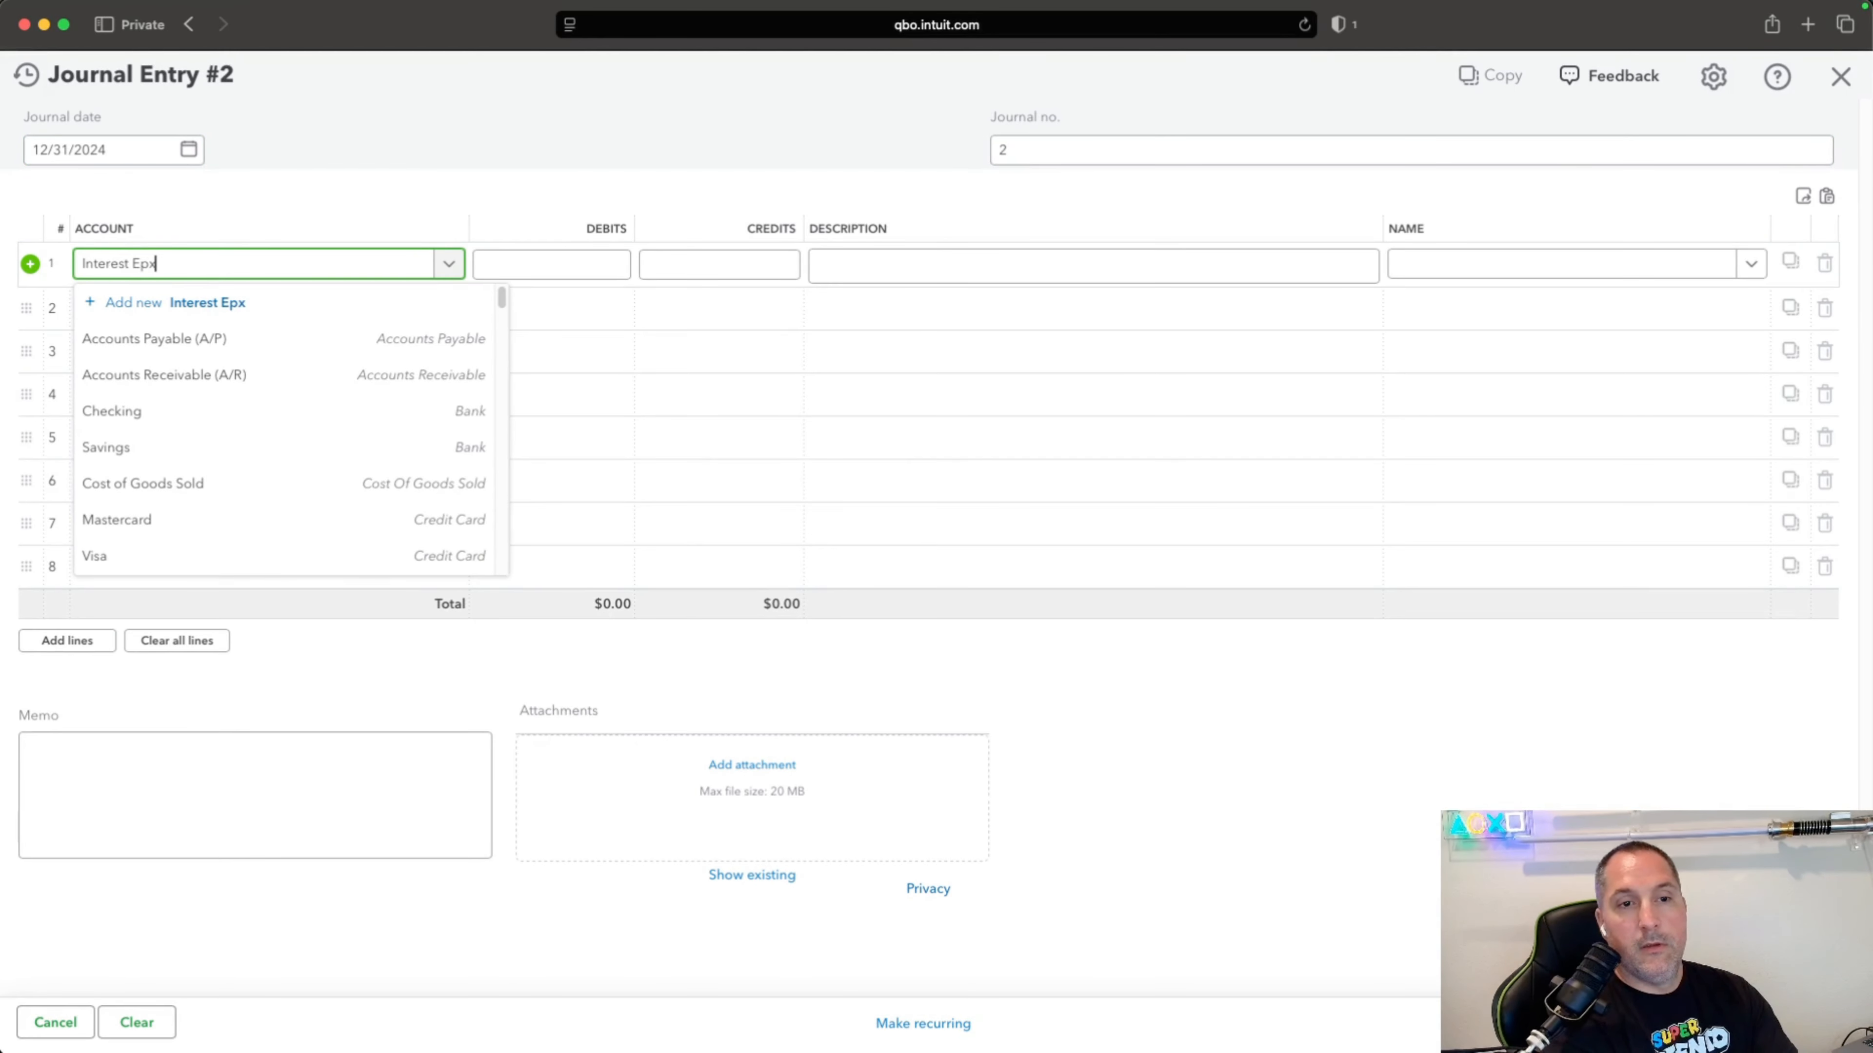
key(BackSpace)
key(BackSpace)
text(xpense)
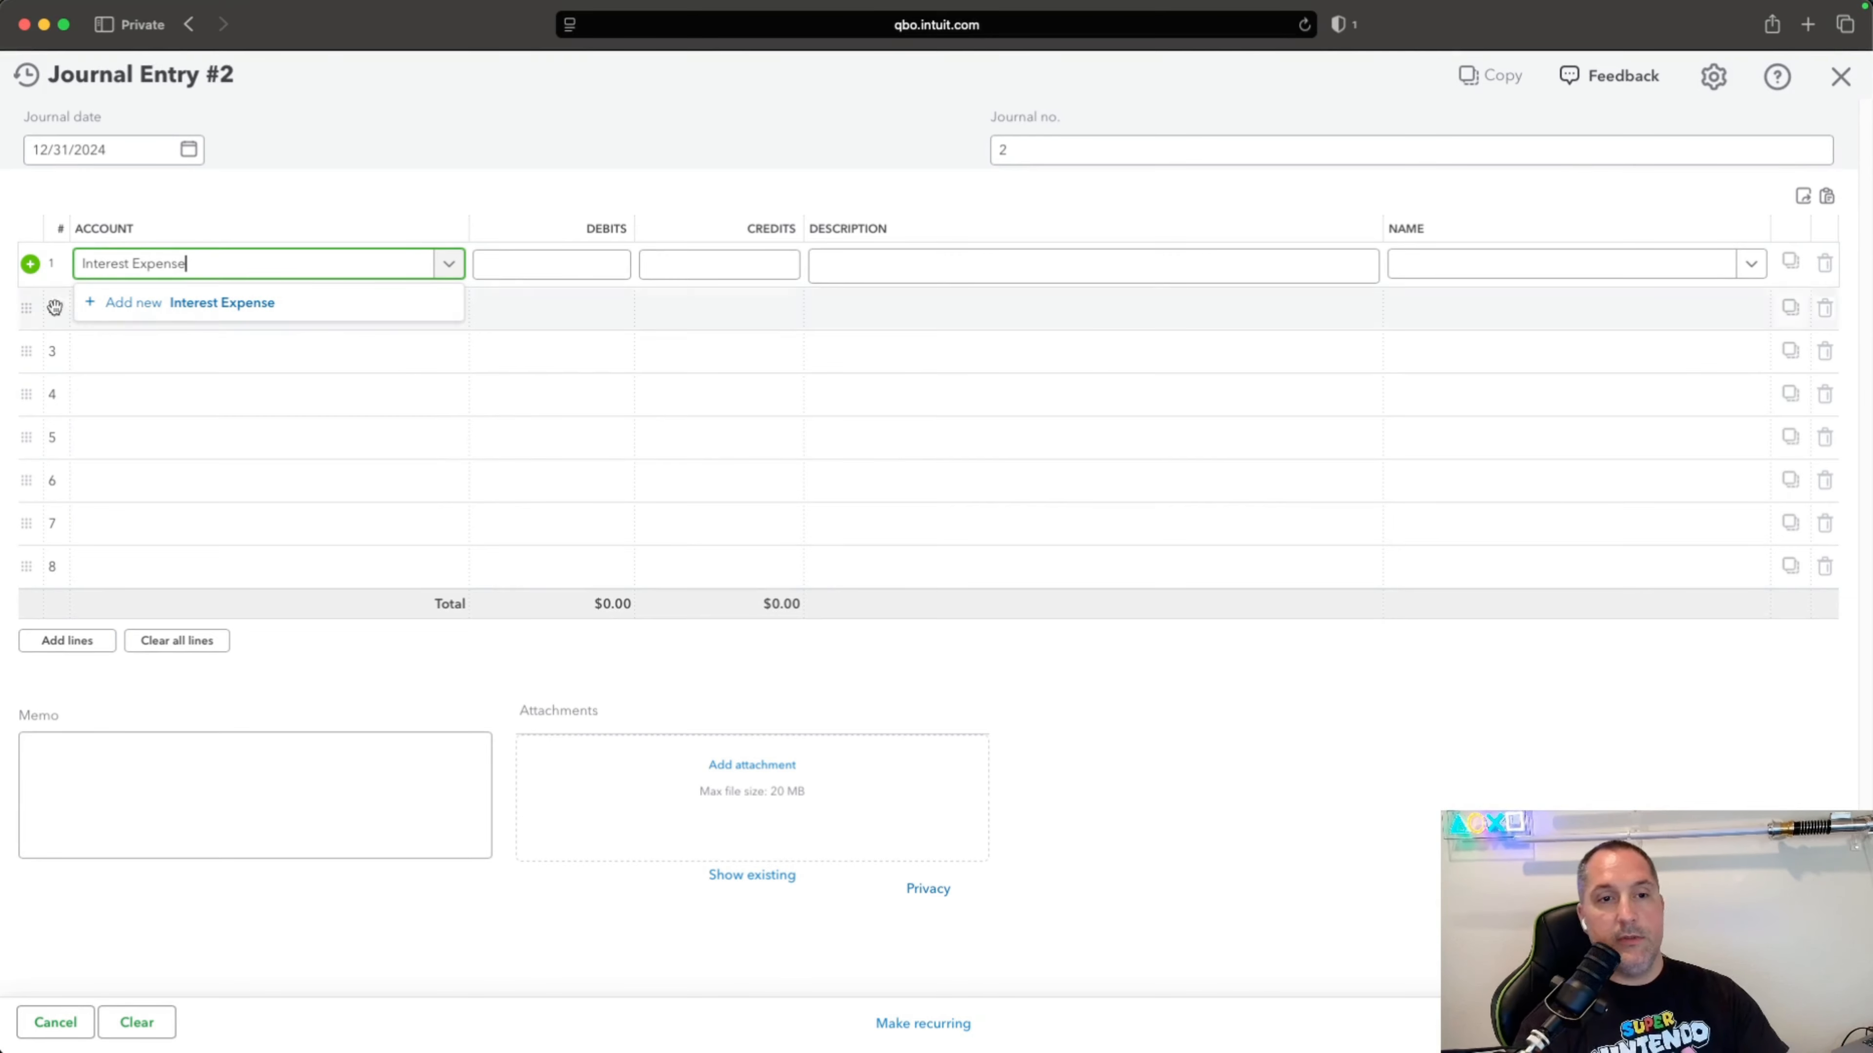
click(169, 303)
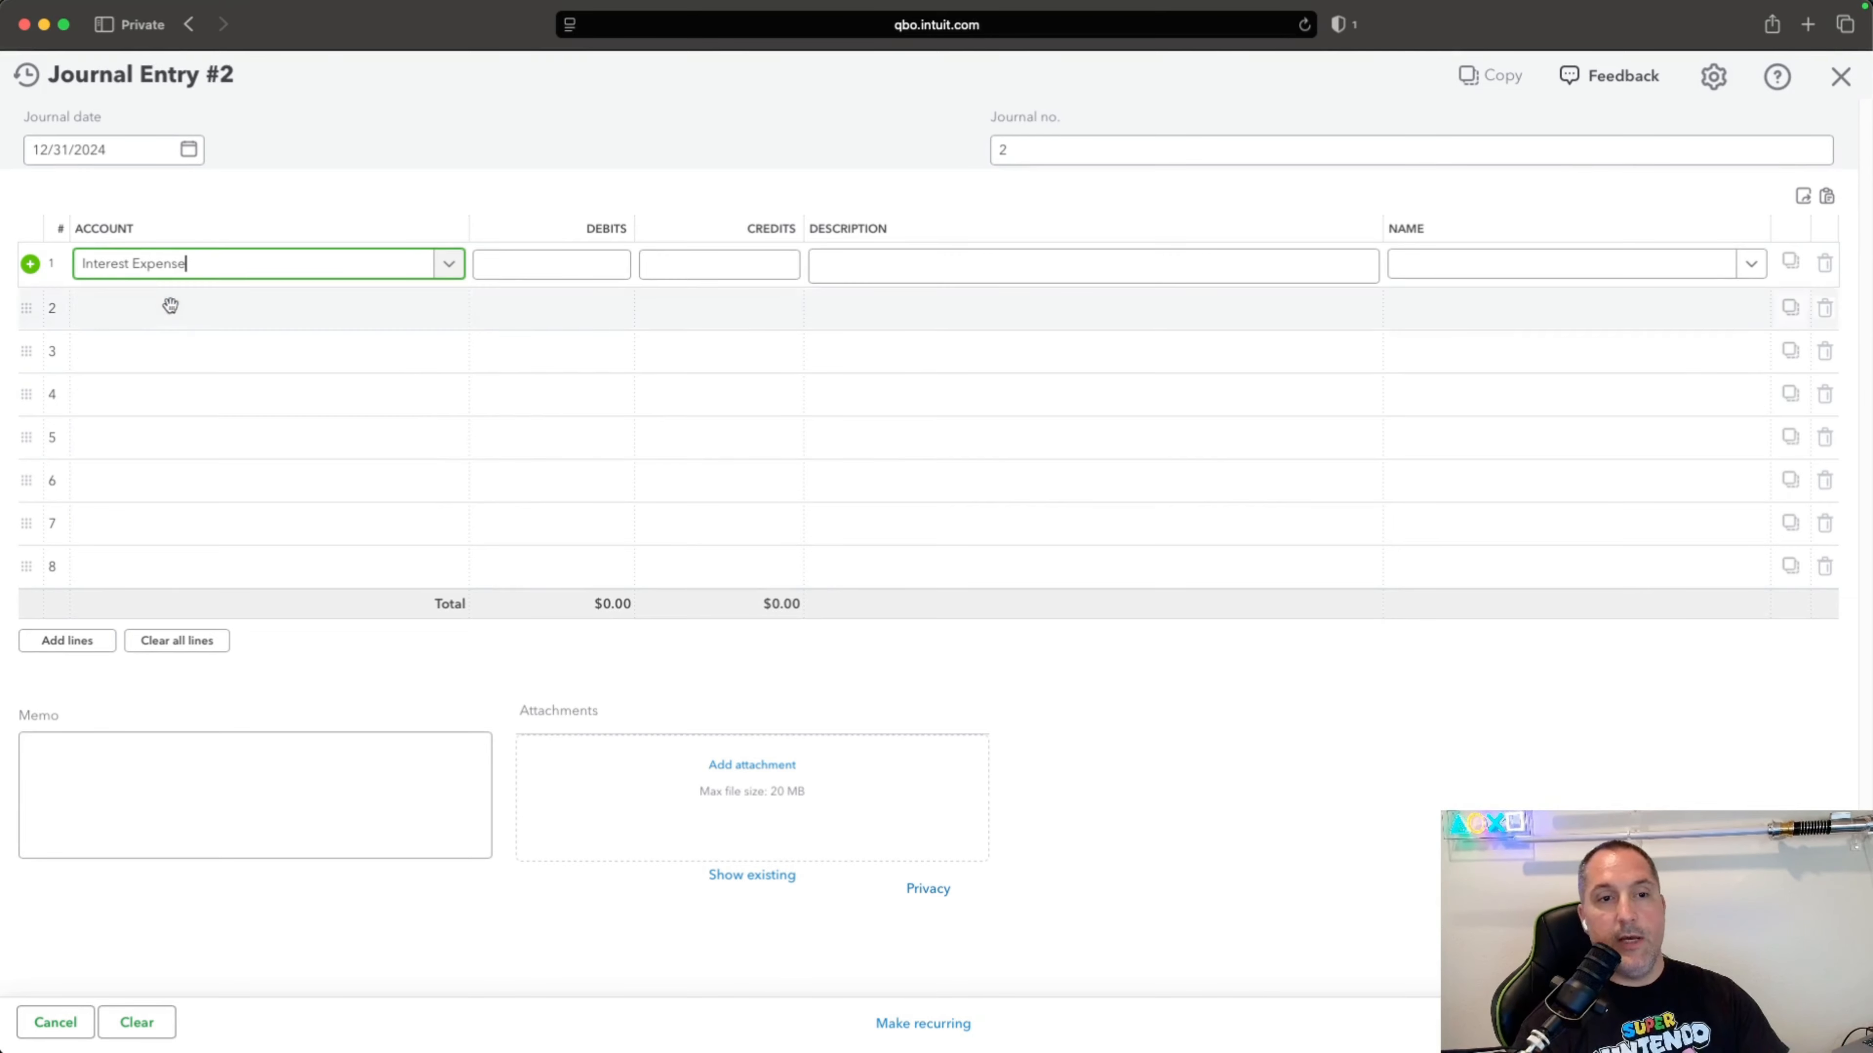
Give the new Interest Expense account the type Expenses and detail type Other Business Expenses, and save it.
click(1497, 234)
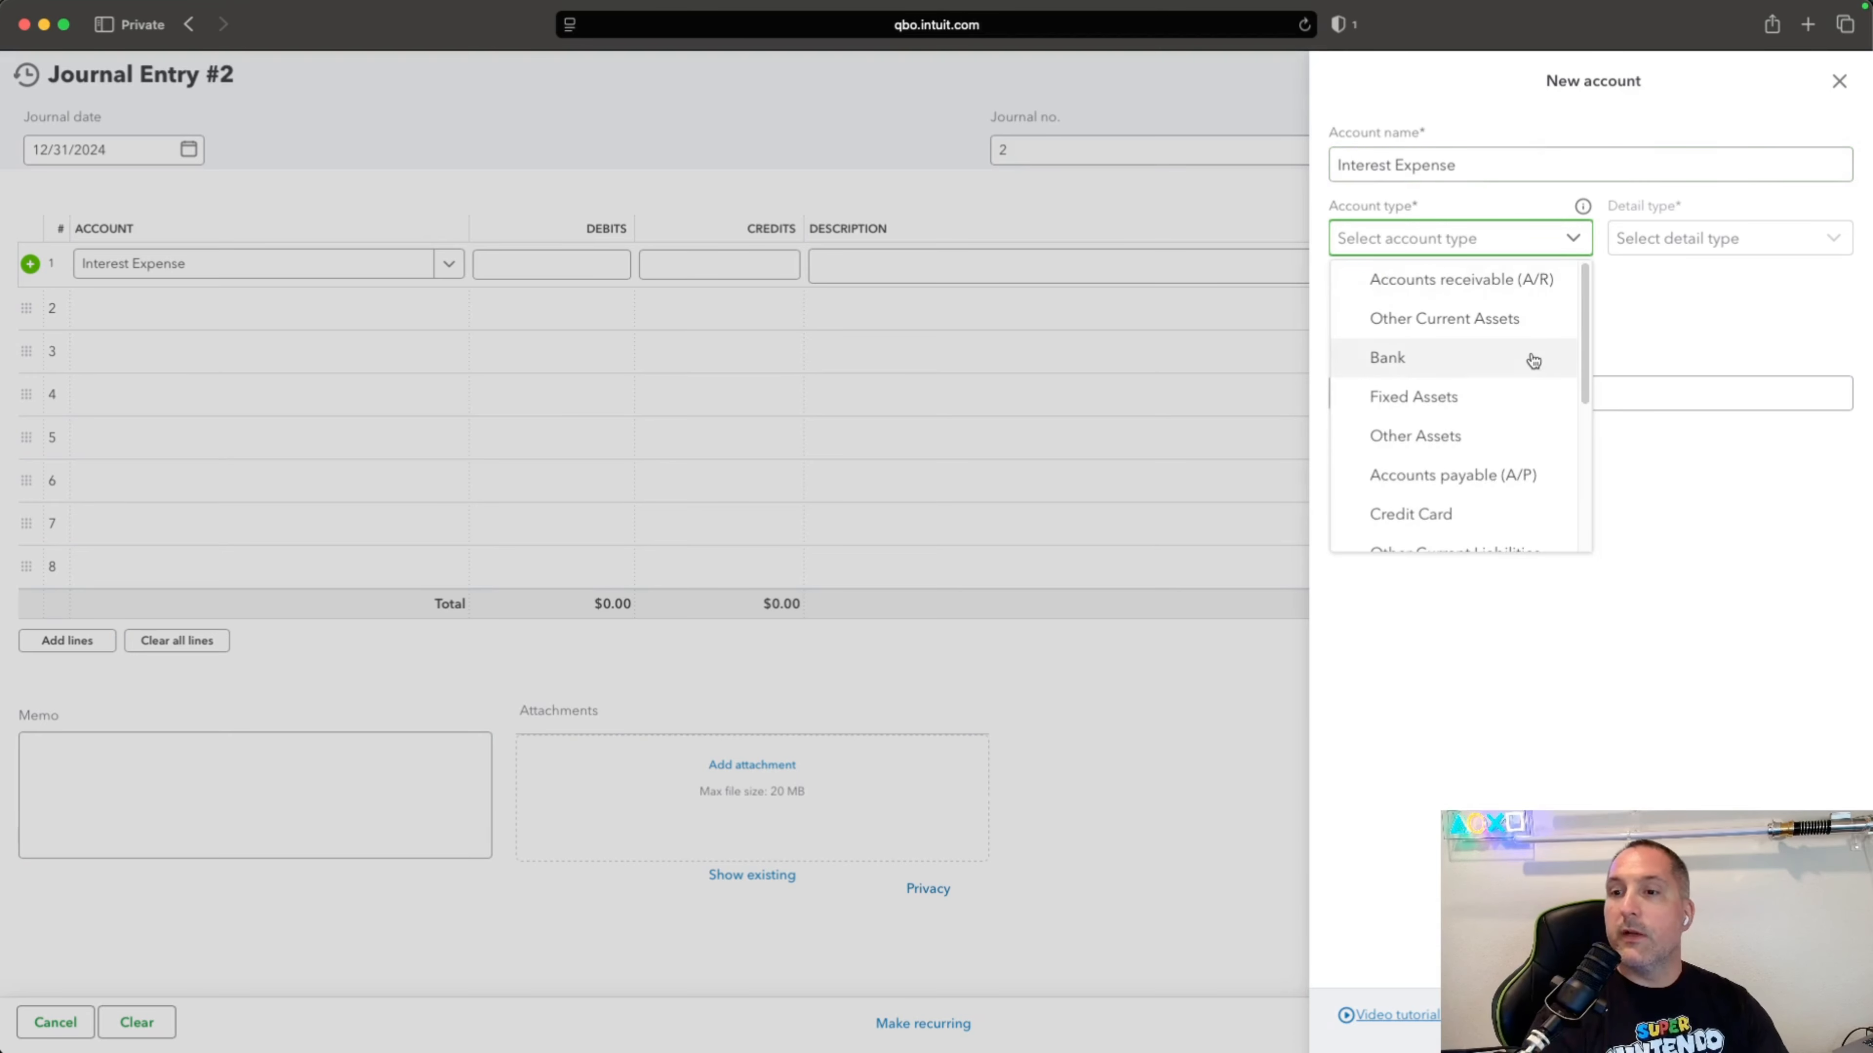
scroll(1532, 365, down, 5)
click(1478, 491)
click(1733, 243)
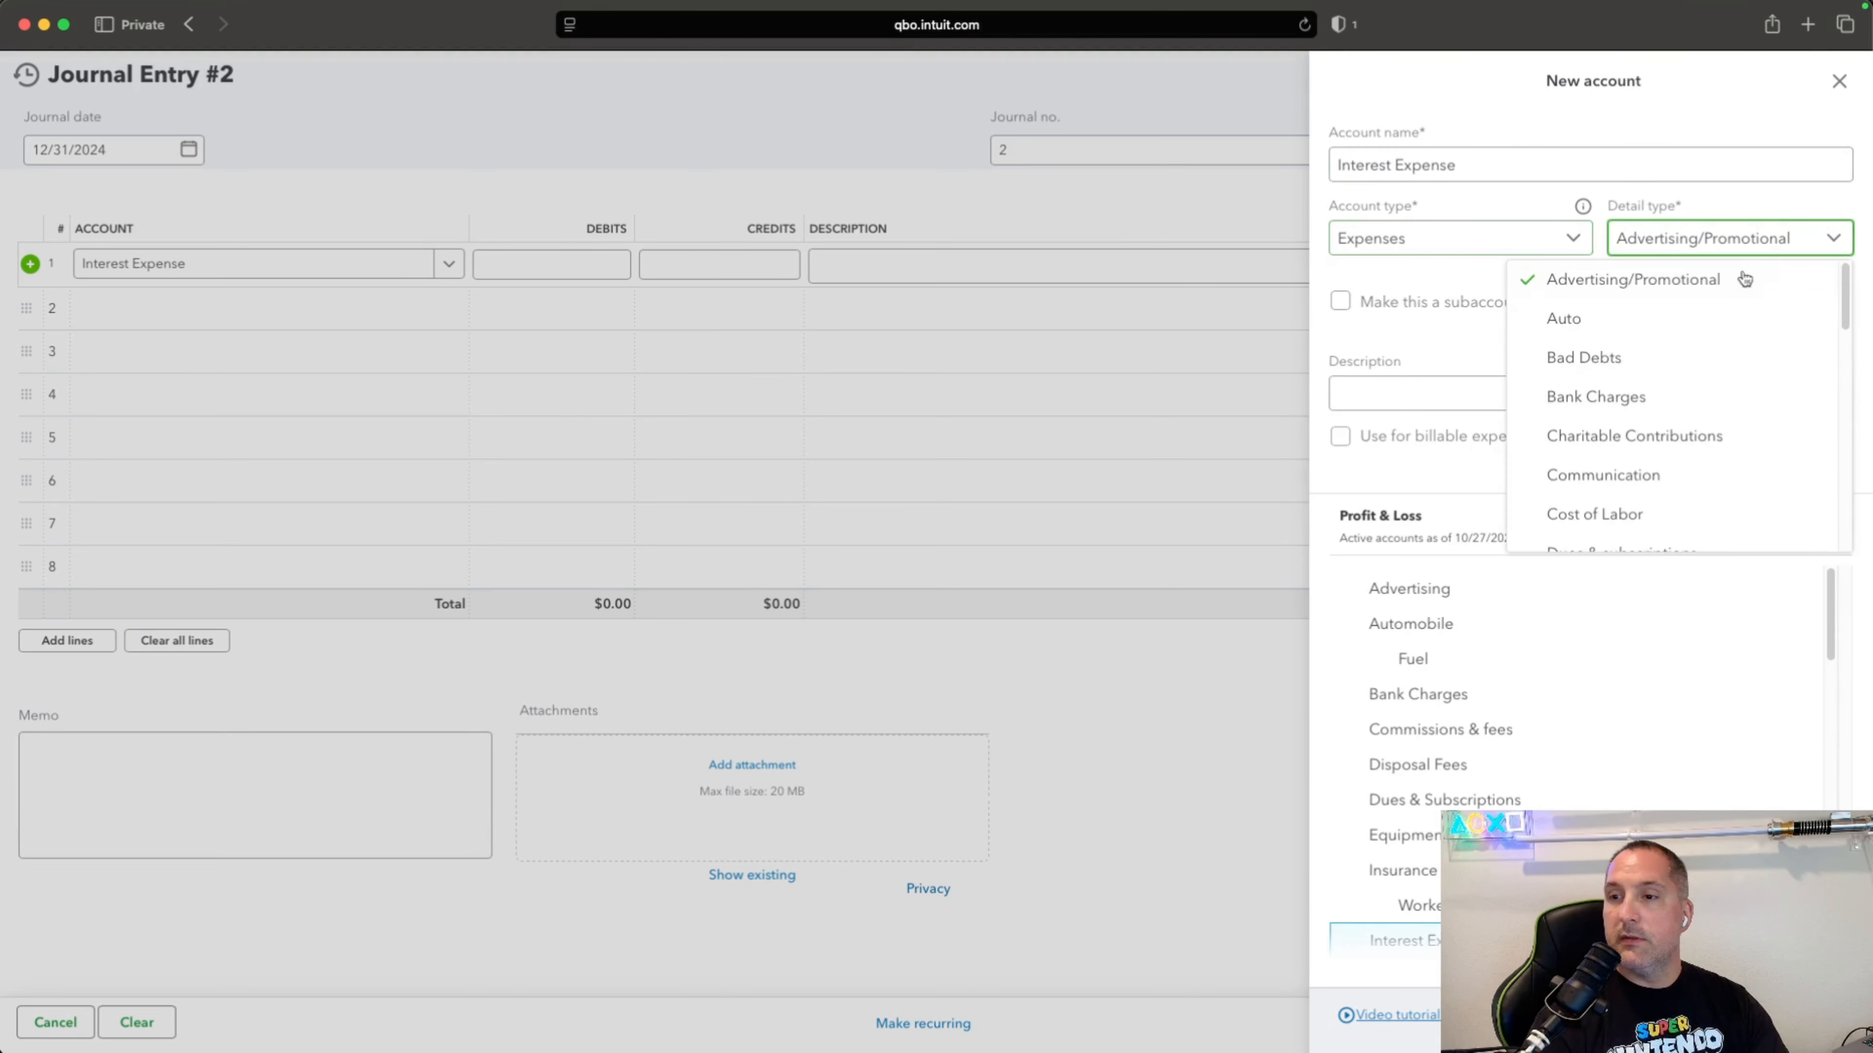
scroll(1643, 417, down, 2)
scroll(1643, 418, down, 5)
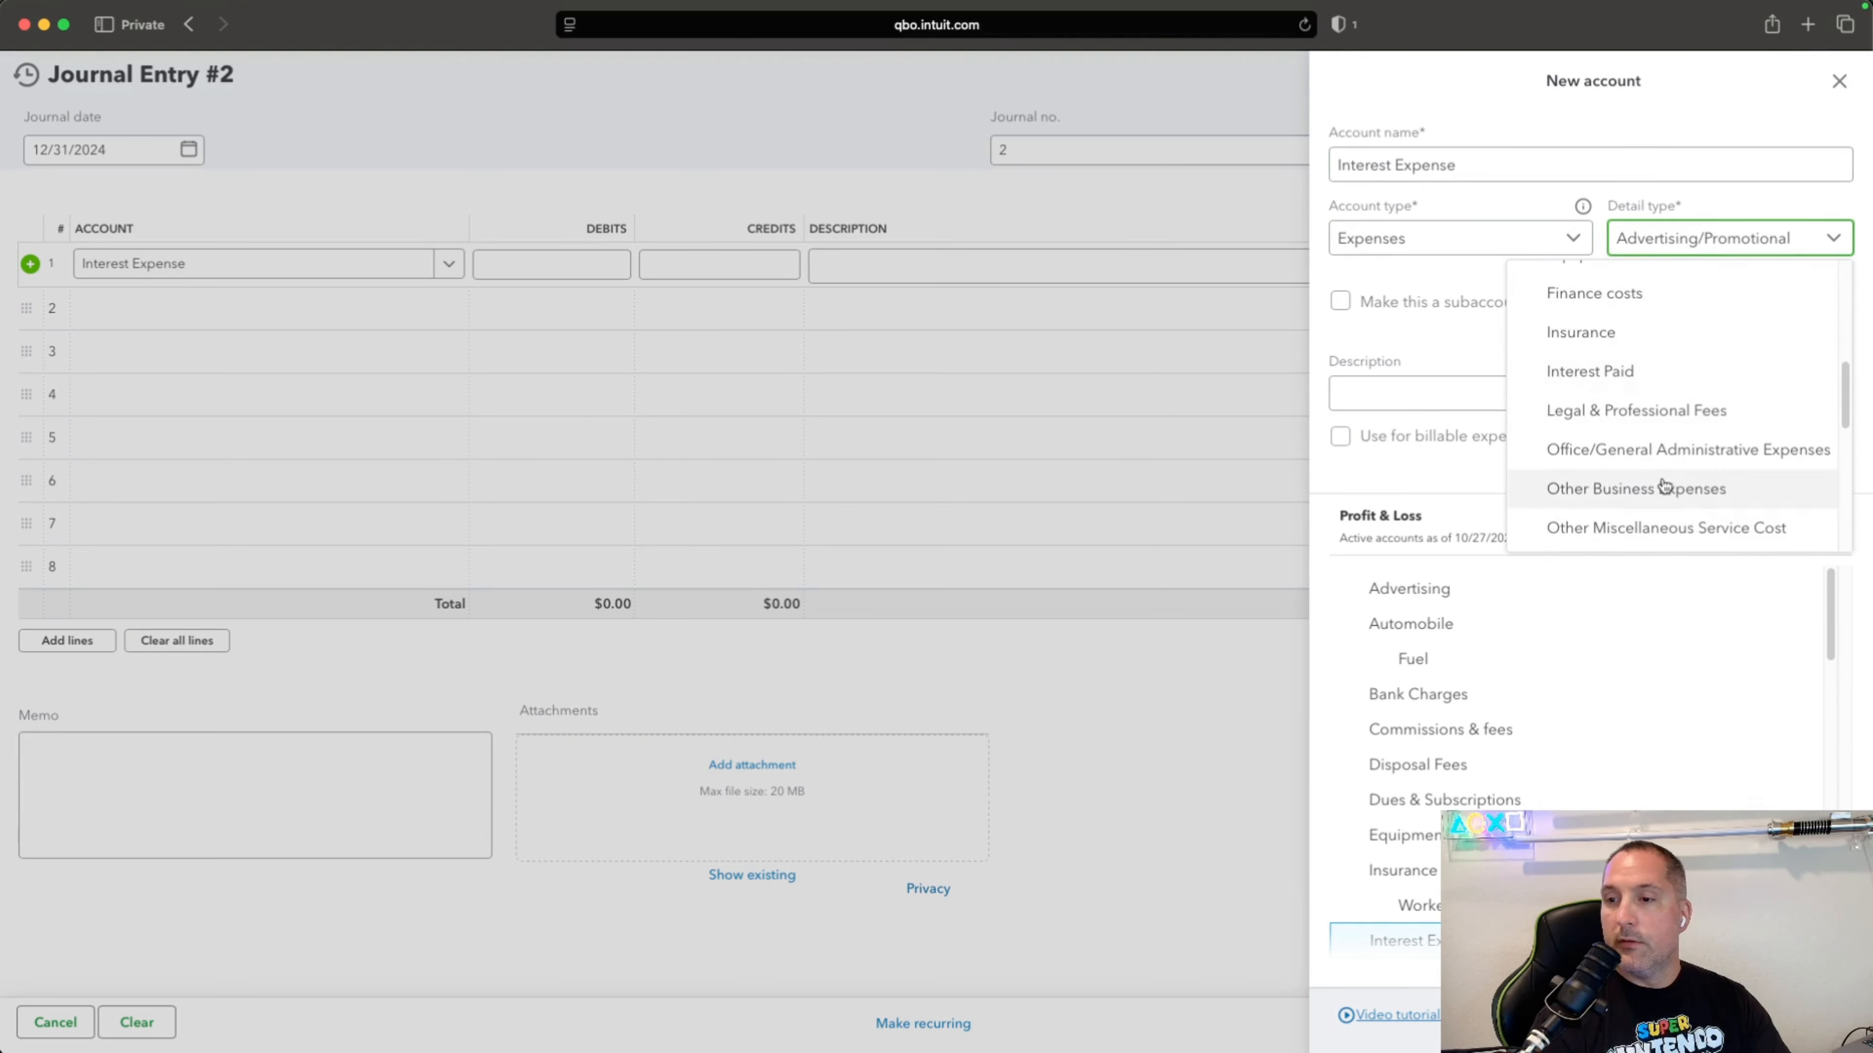
click(1671, 489)
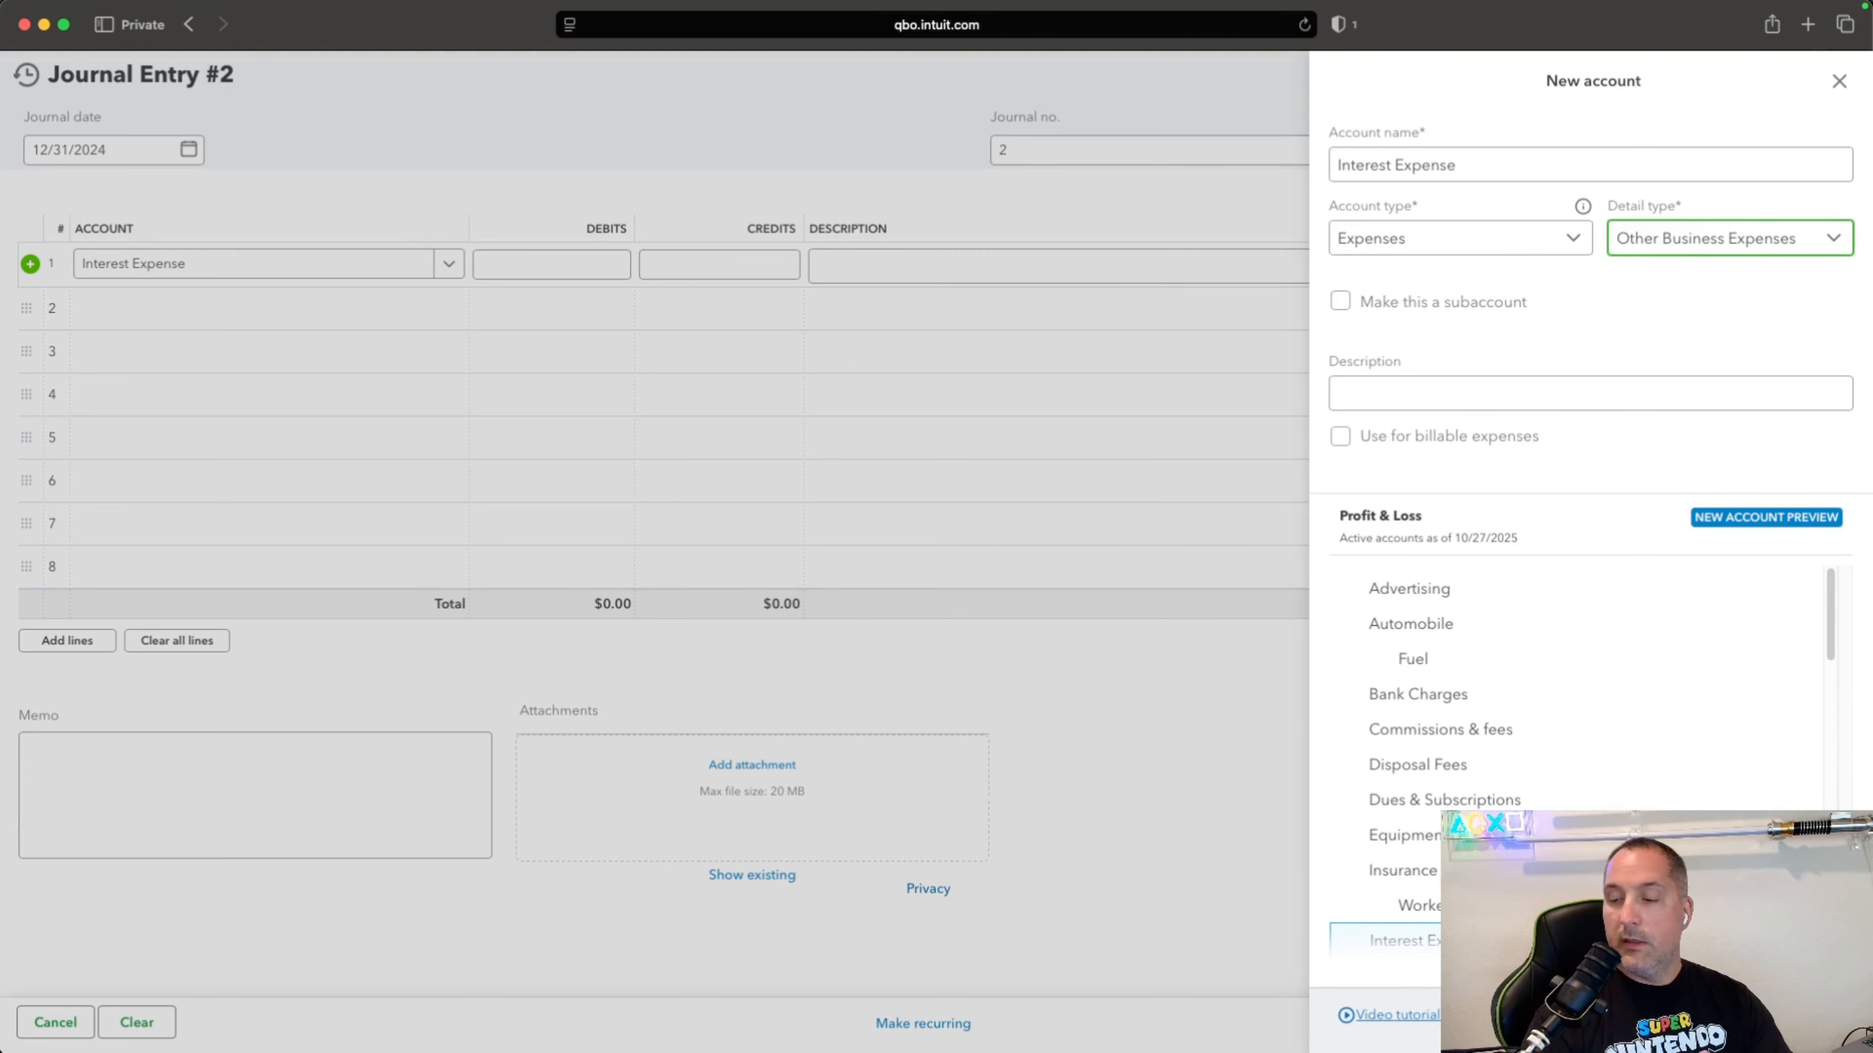
click(1810, 1017)
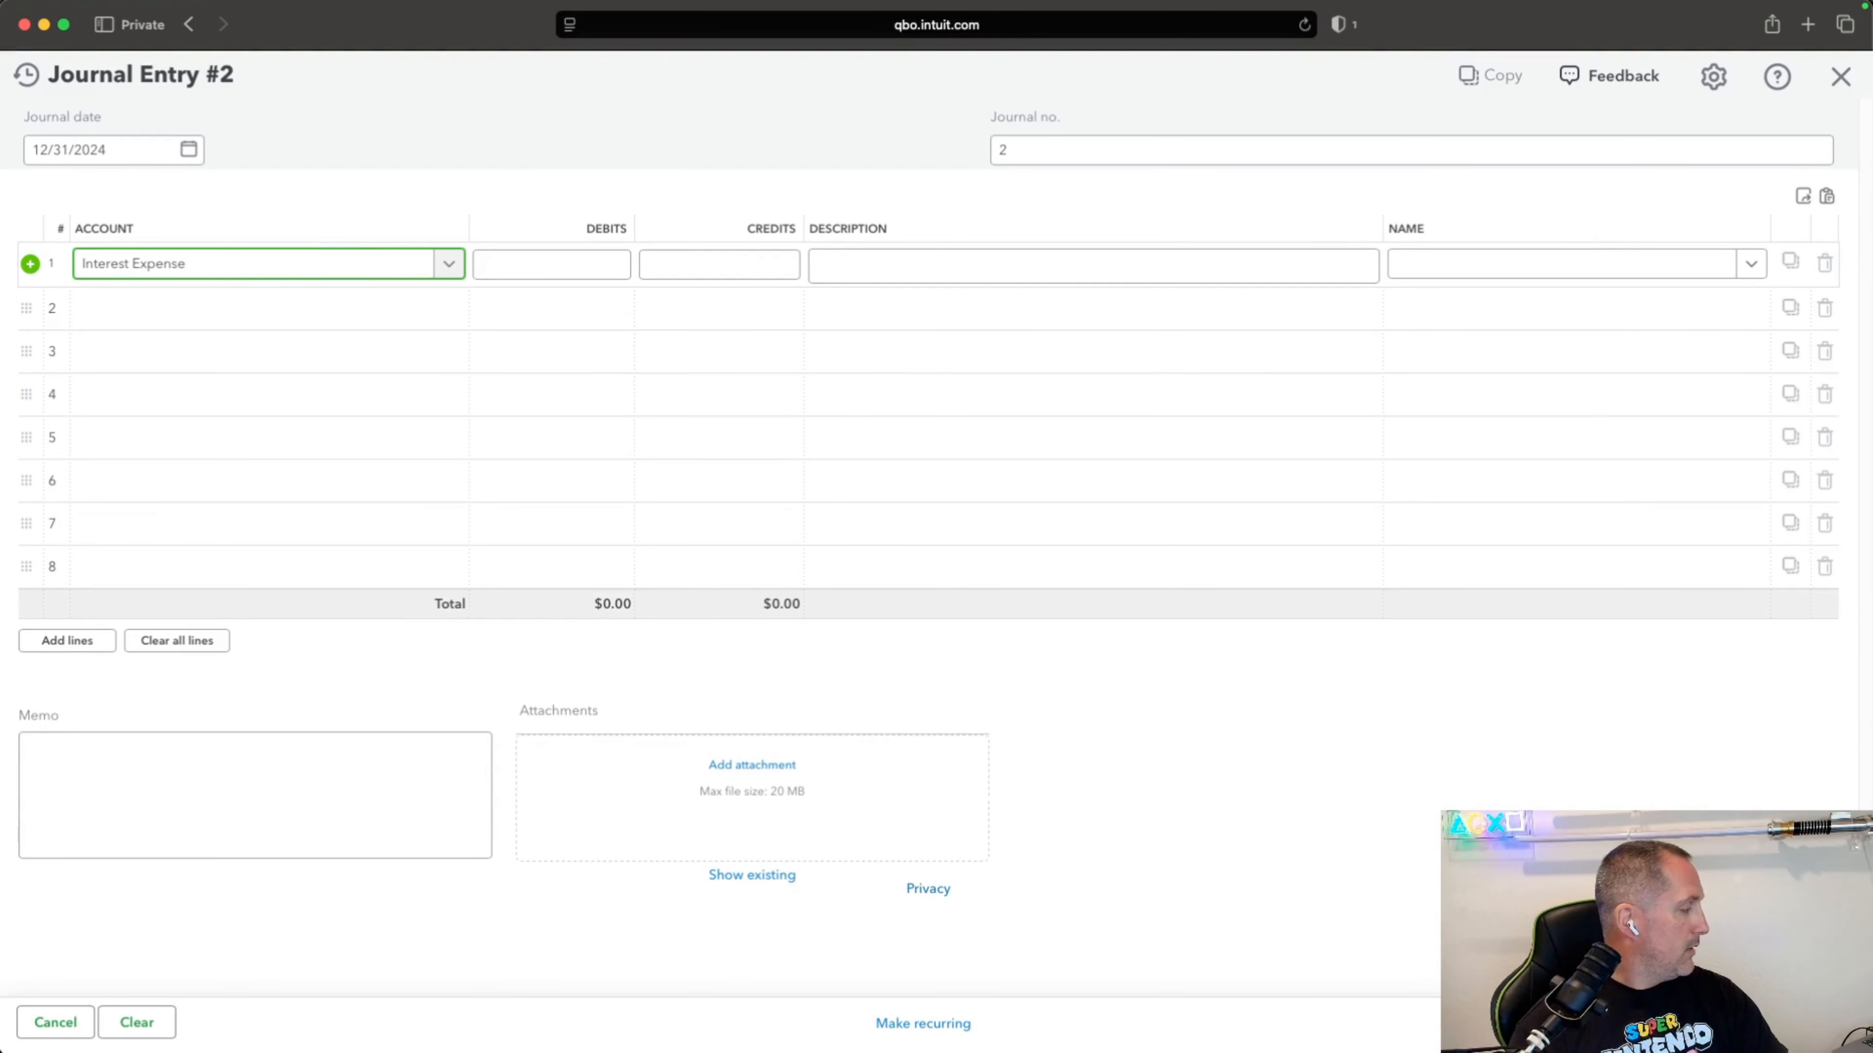
Look up the 12-payment interest total in the amortization spreadsheet and enter 7,908.25 as the Interest Expense debit on line 1.
key(super+Tab)
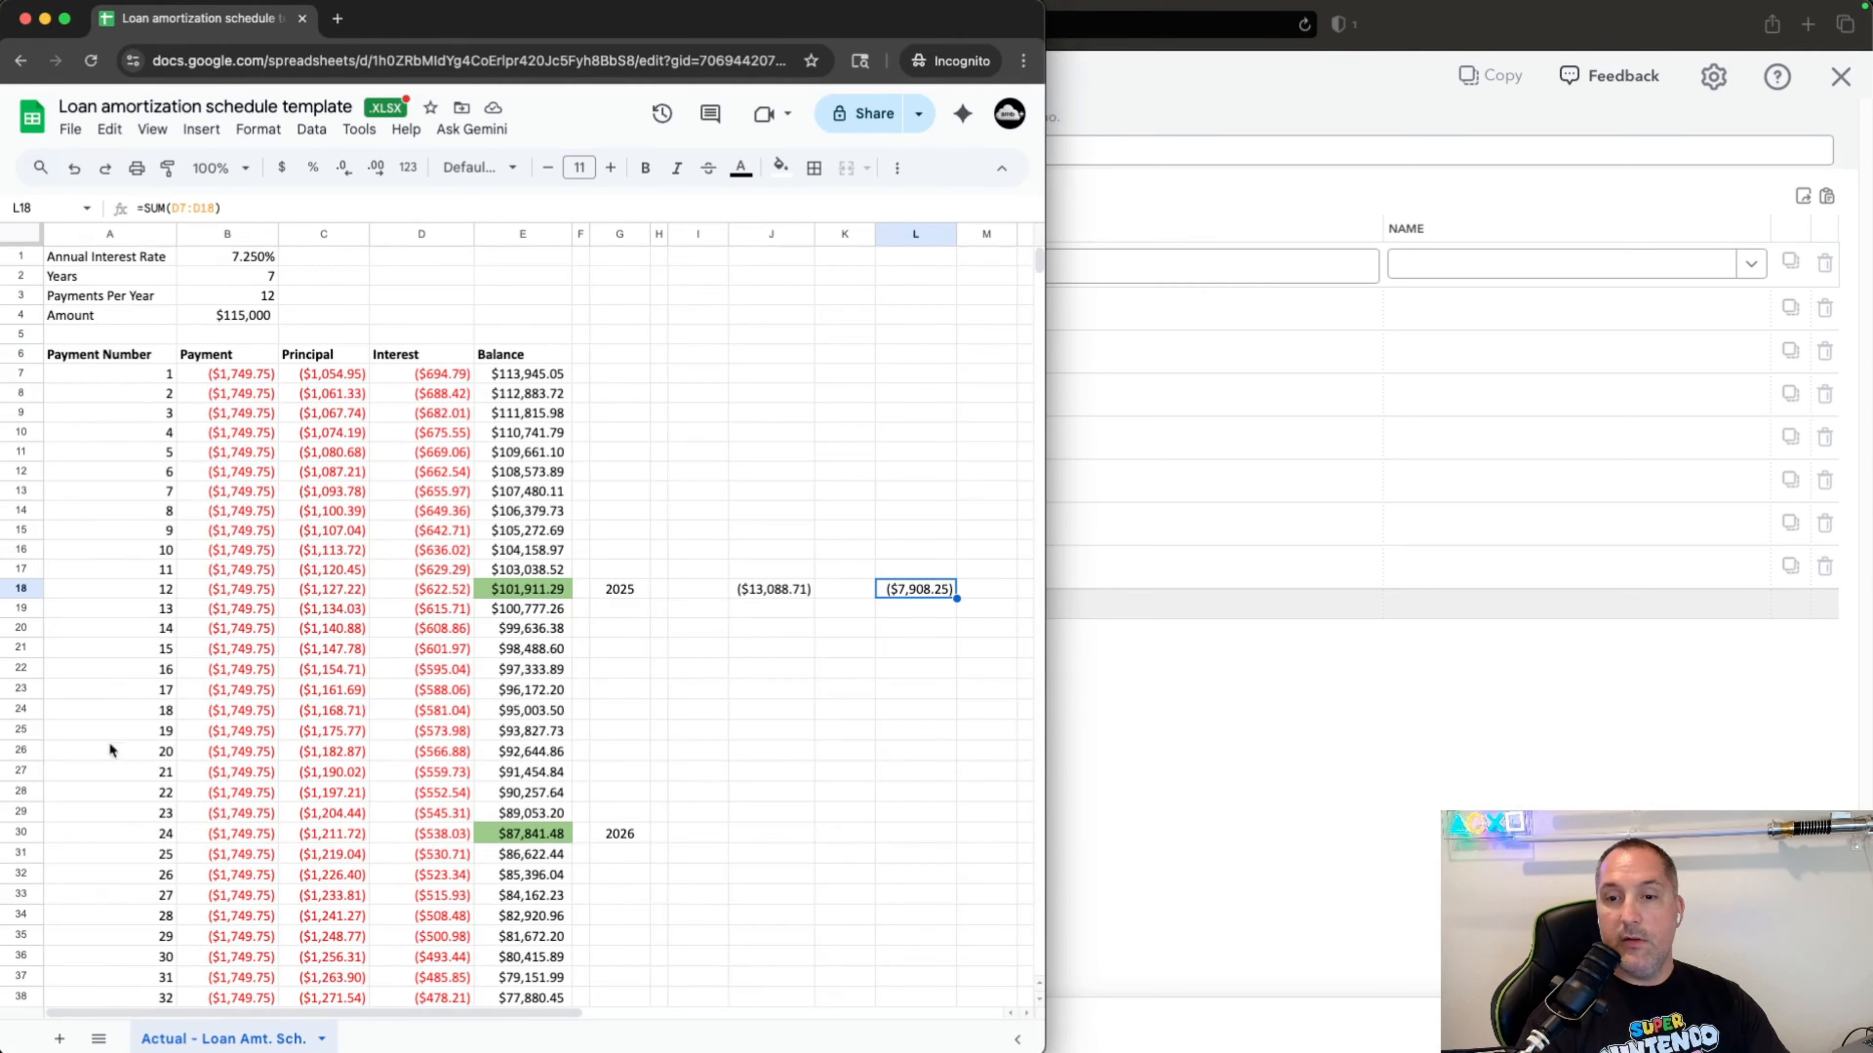
key(super+Tab)
key(Tab)
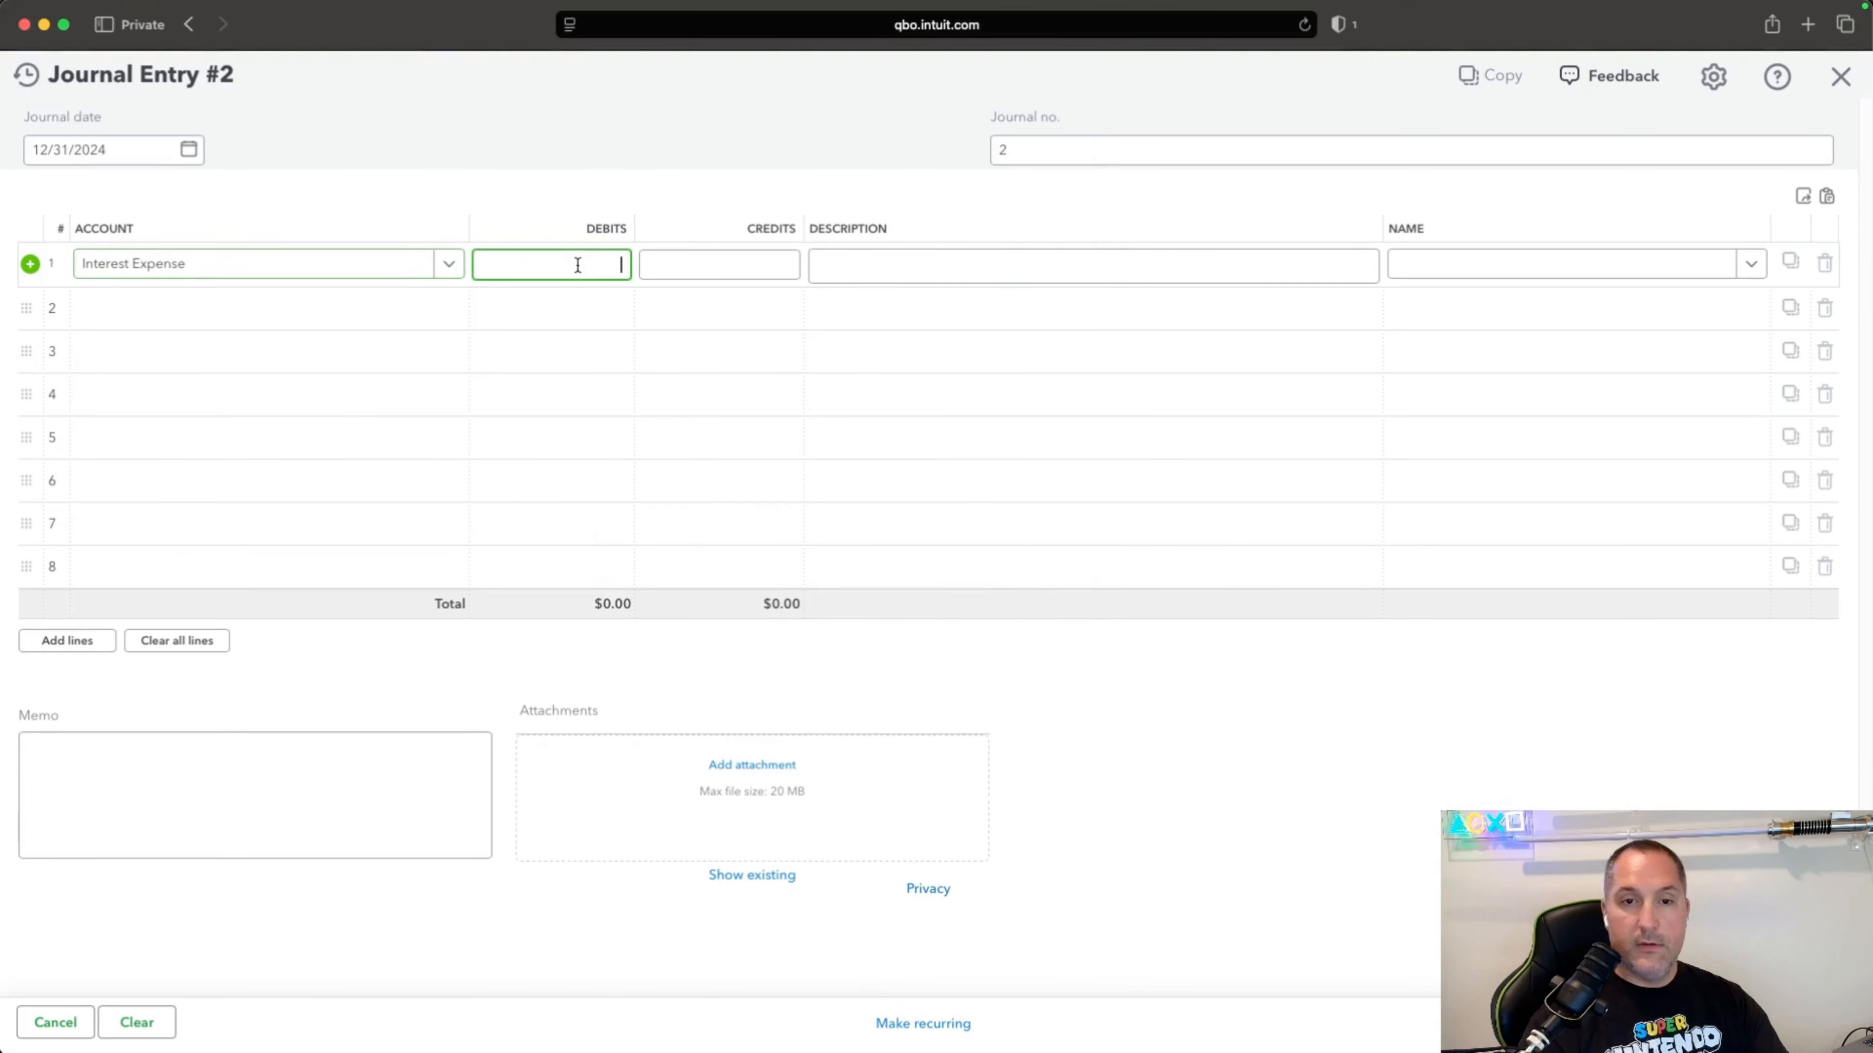
text(7908.25)
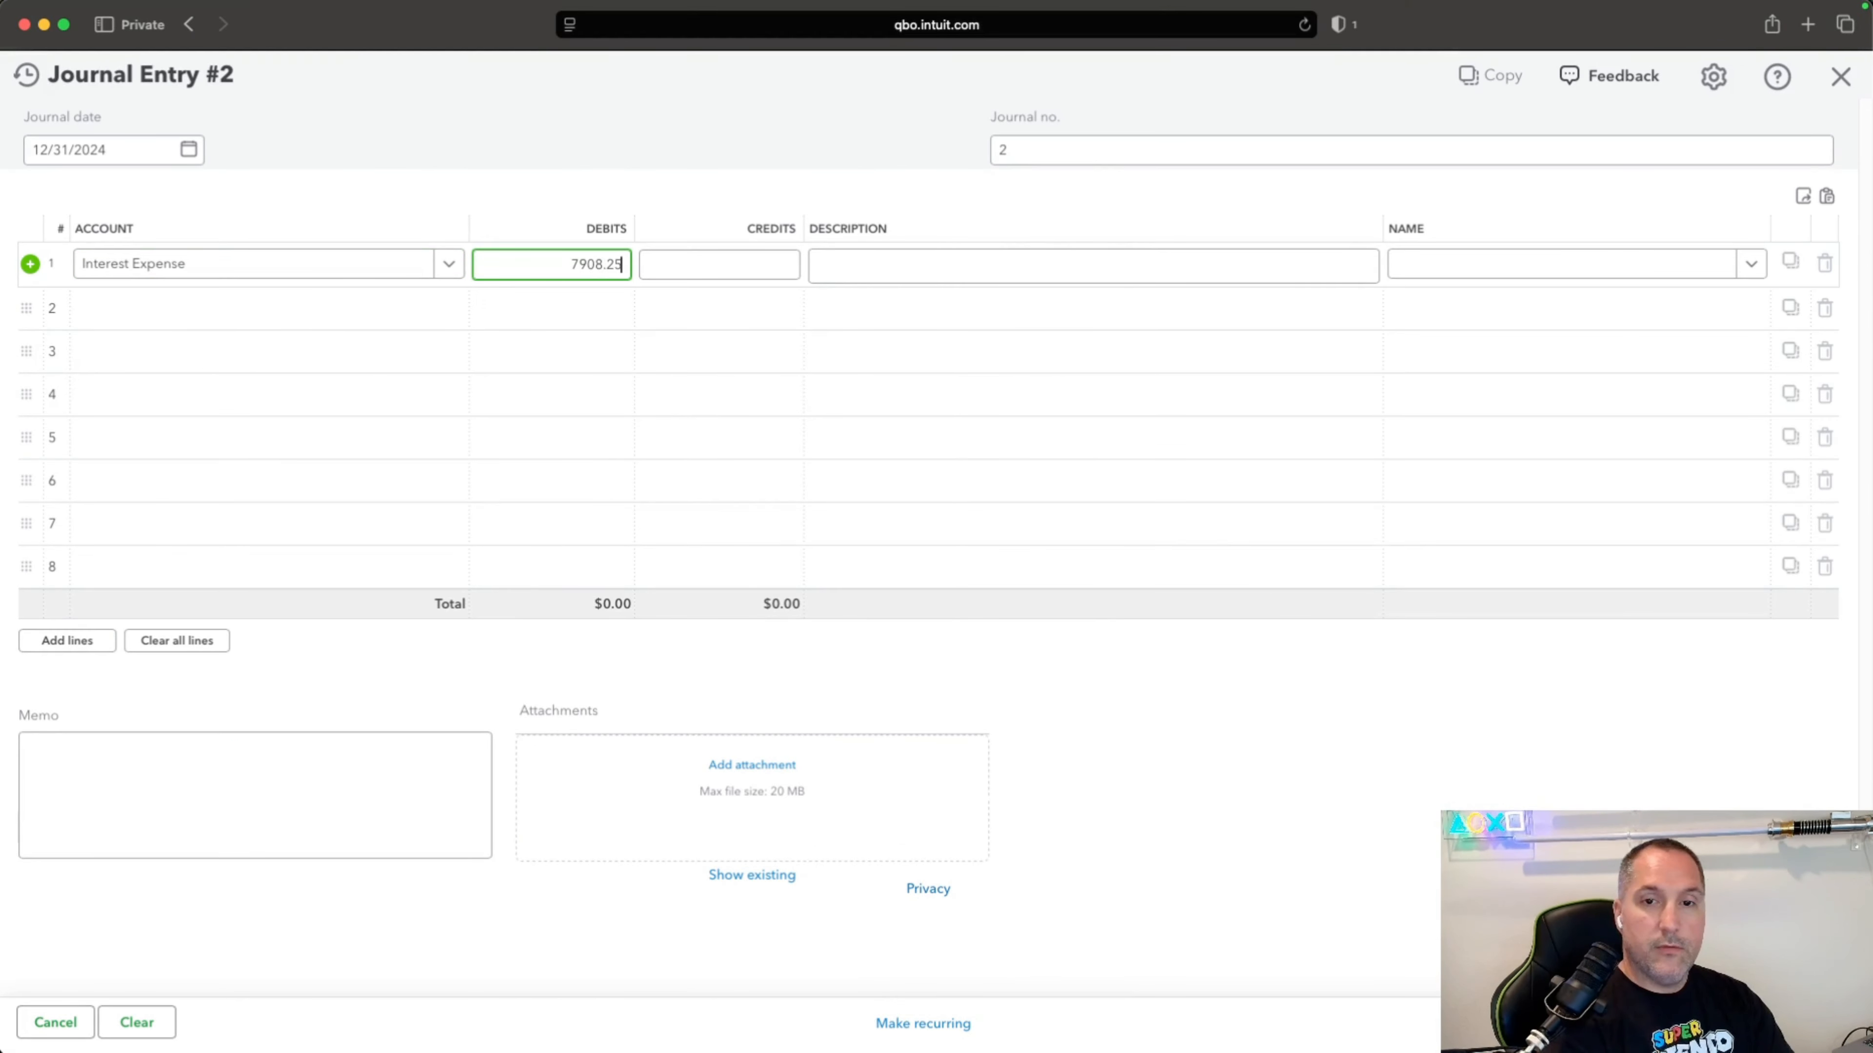
key(Tab)
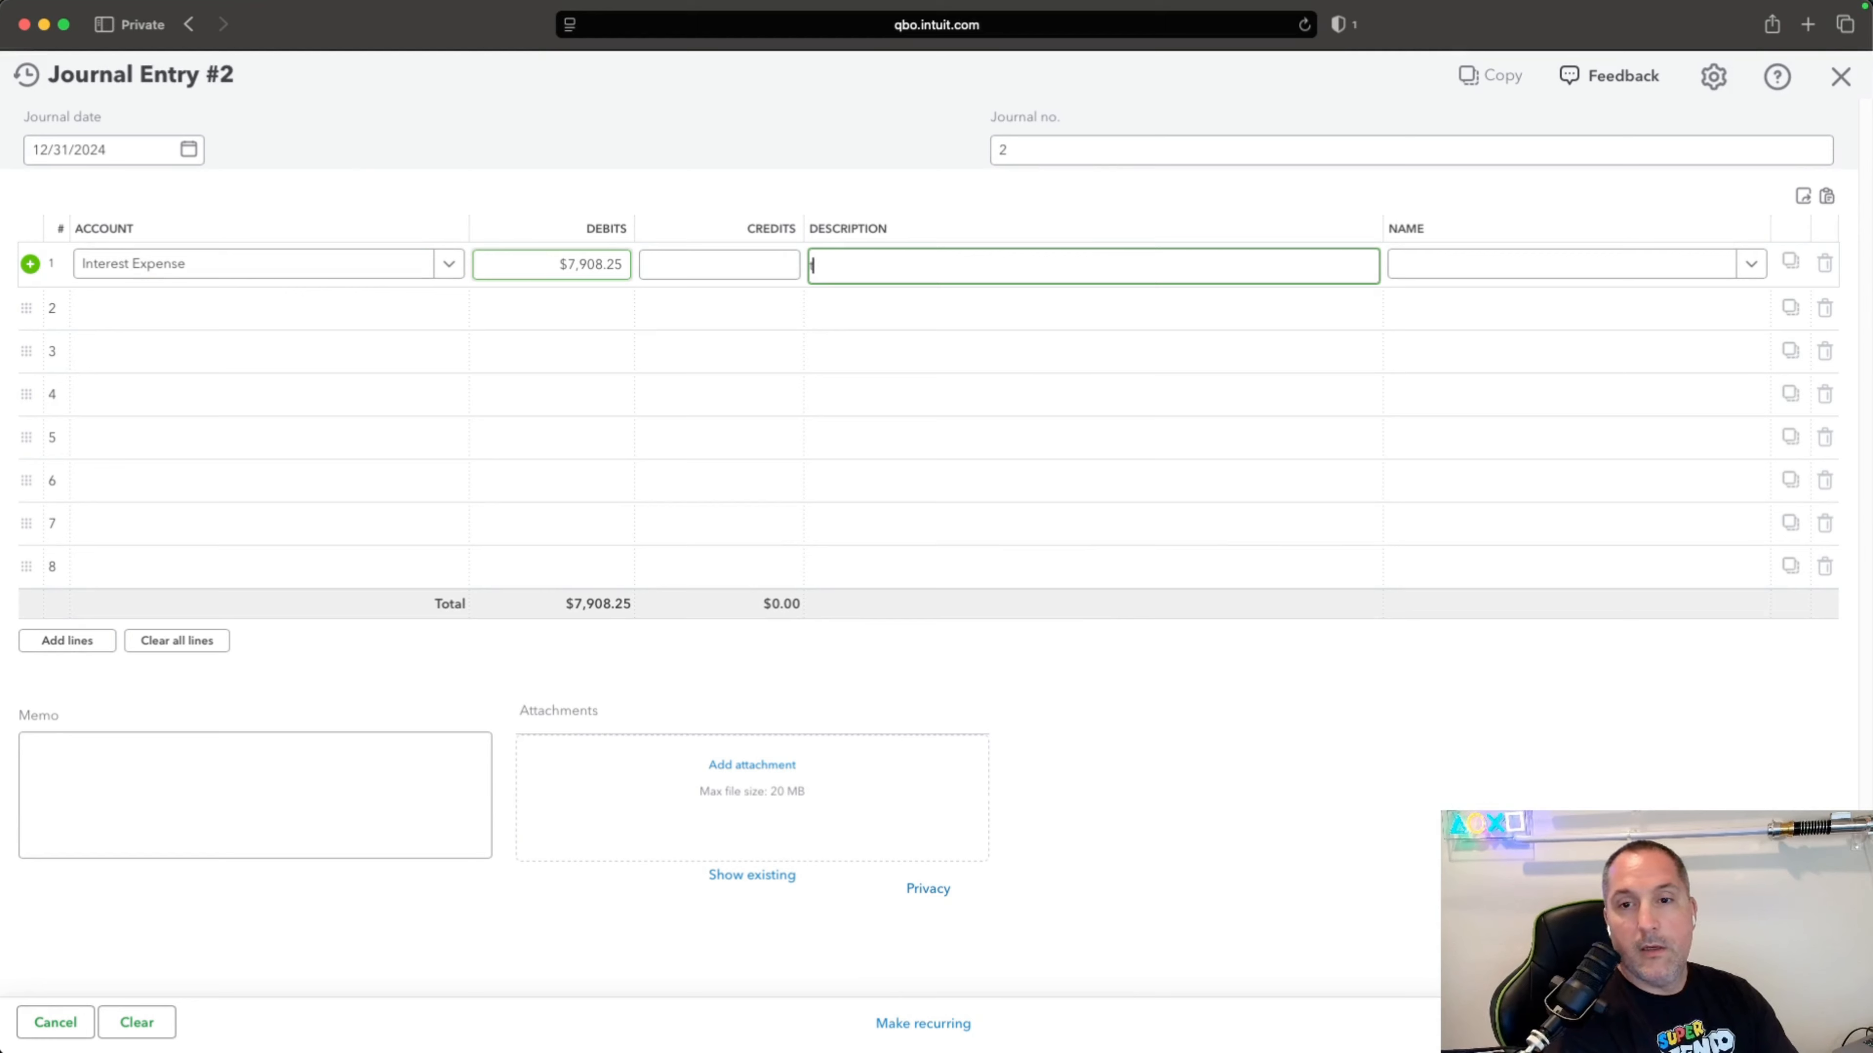
Describe line 1 as "to adjust interest expense & principal" and go on to line 2.
text(to ad)
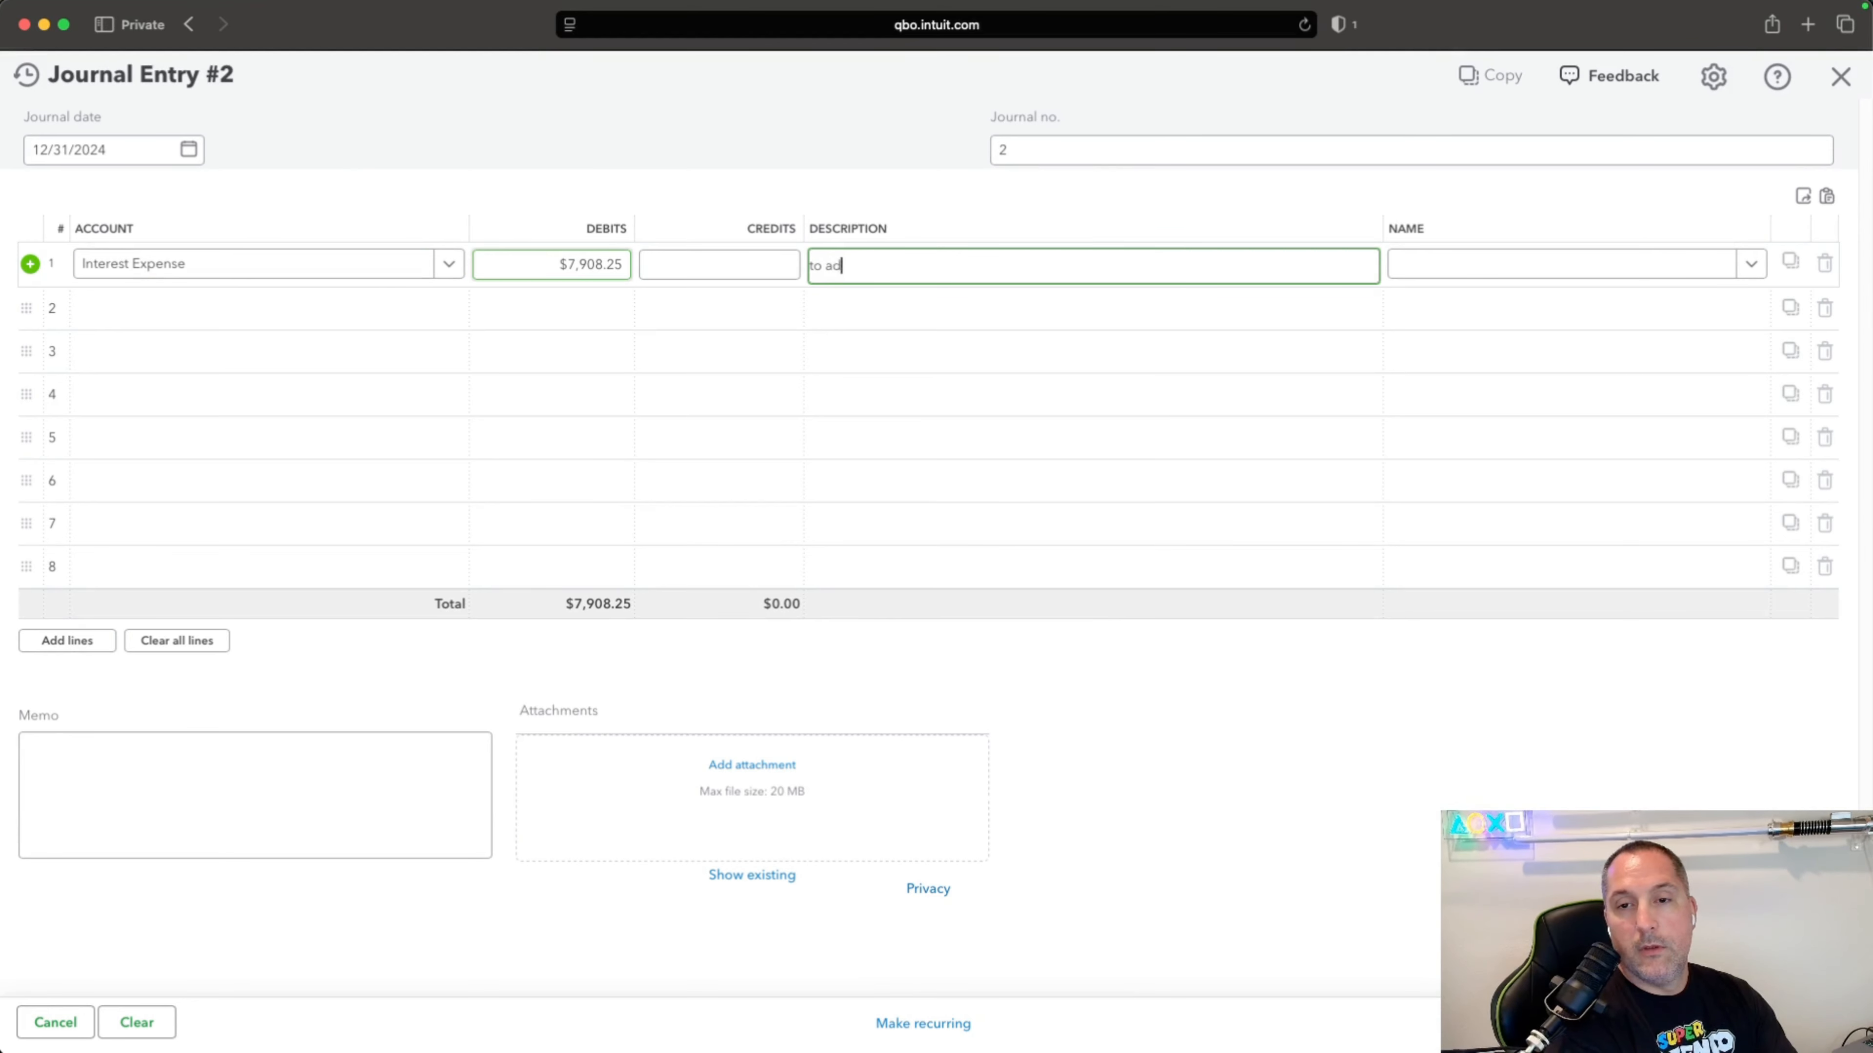
text(just einterest expense)
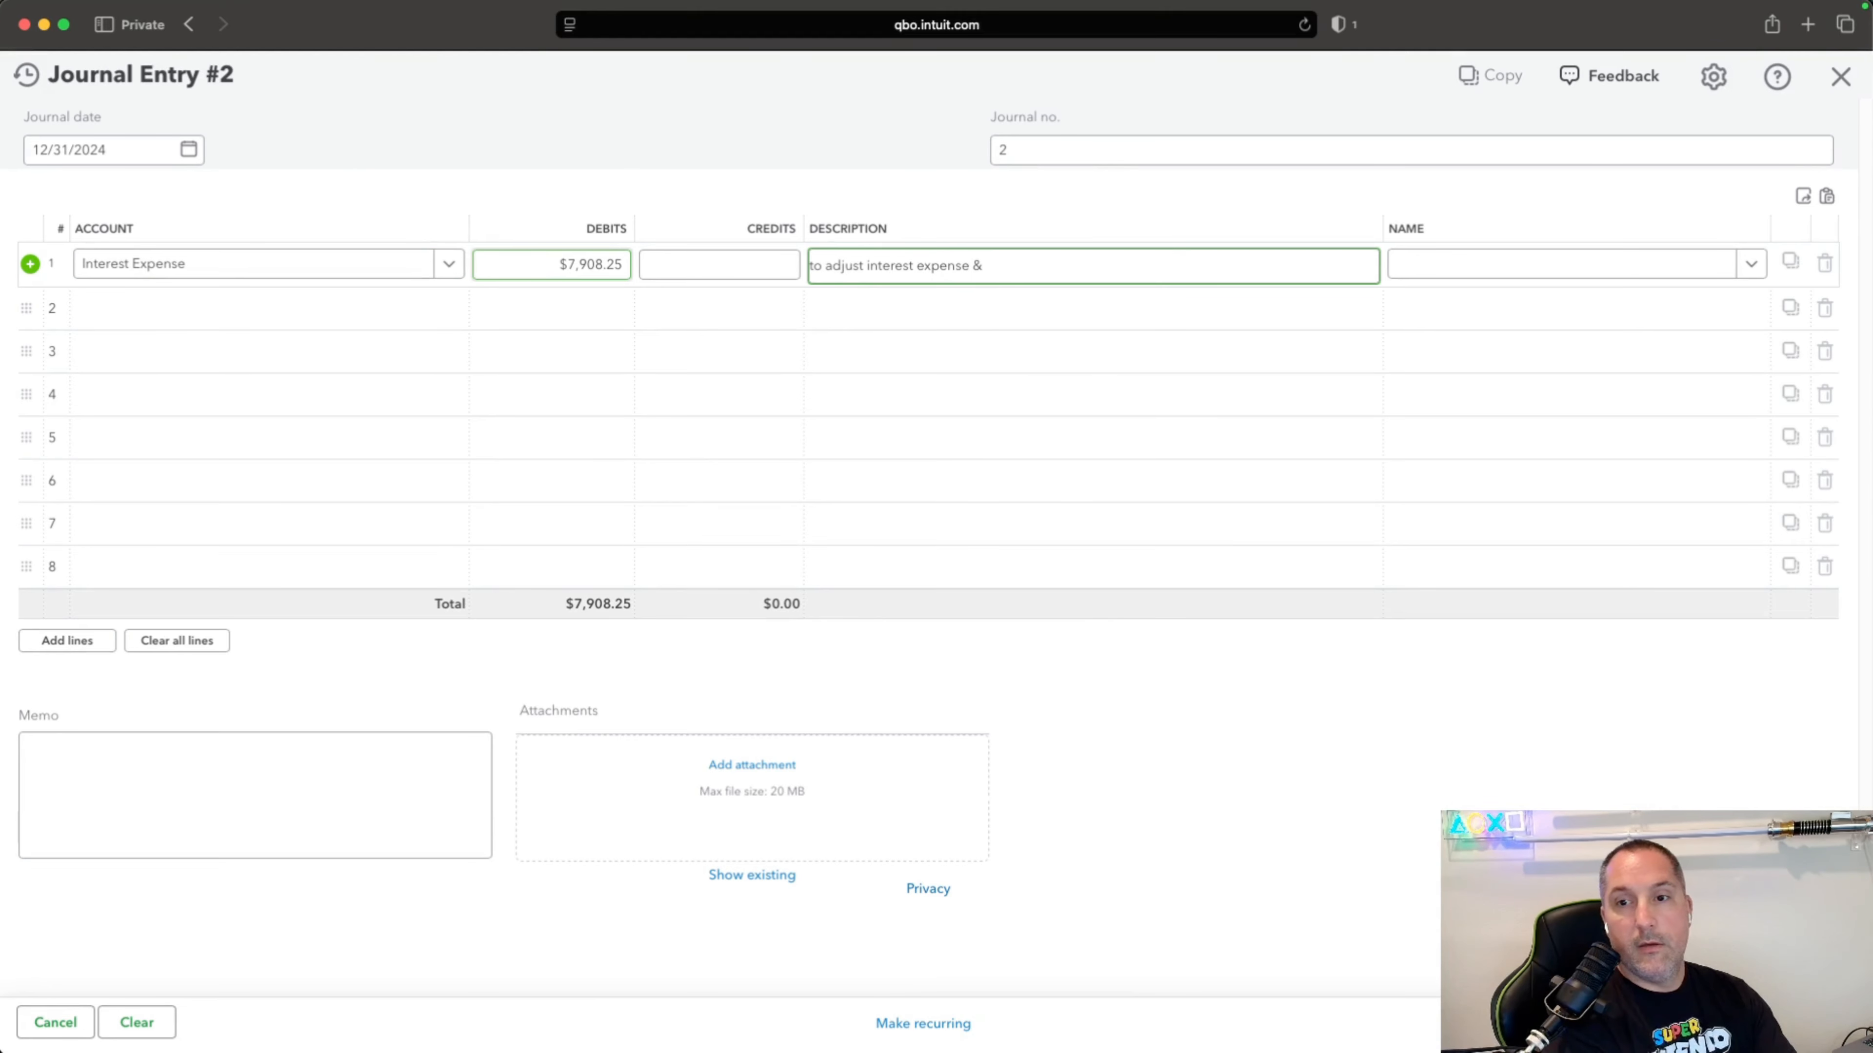
text( & principal)
key(Tab)
key(Tab)
key(Tab)
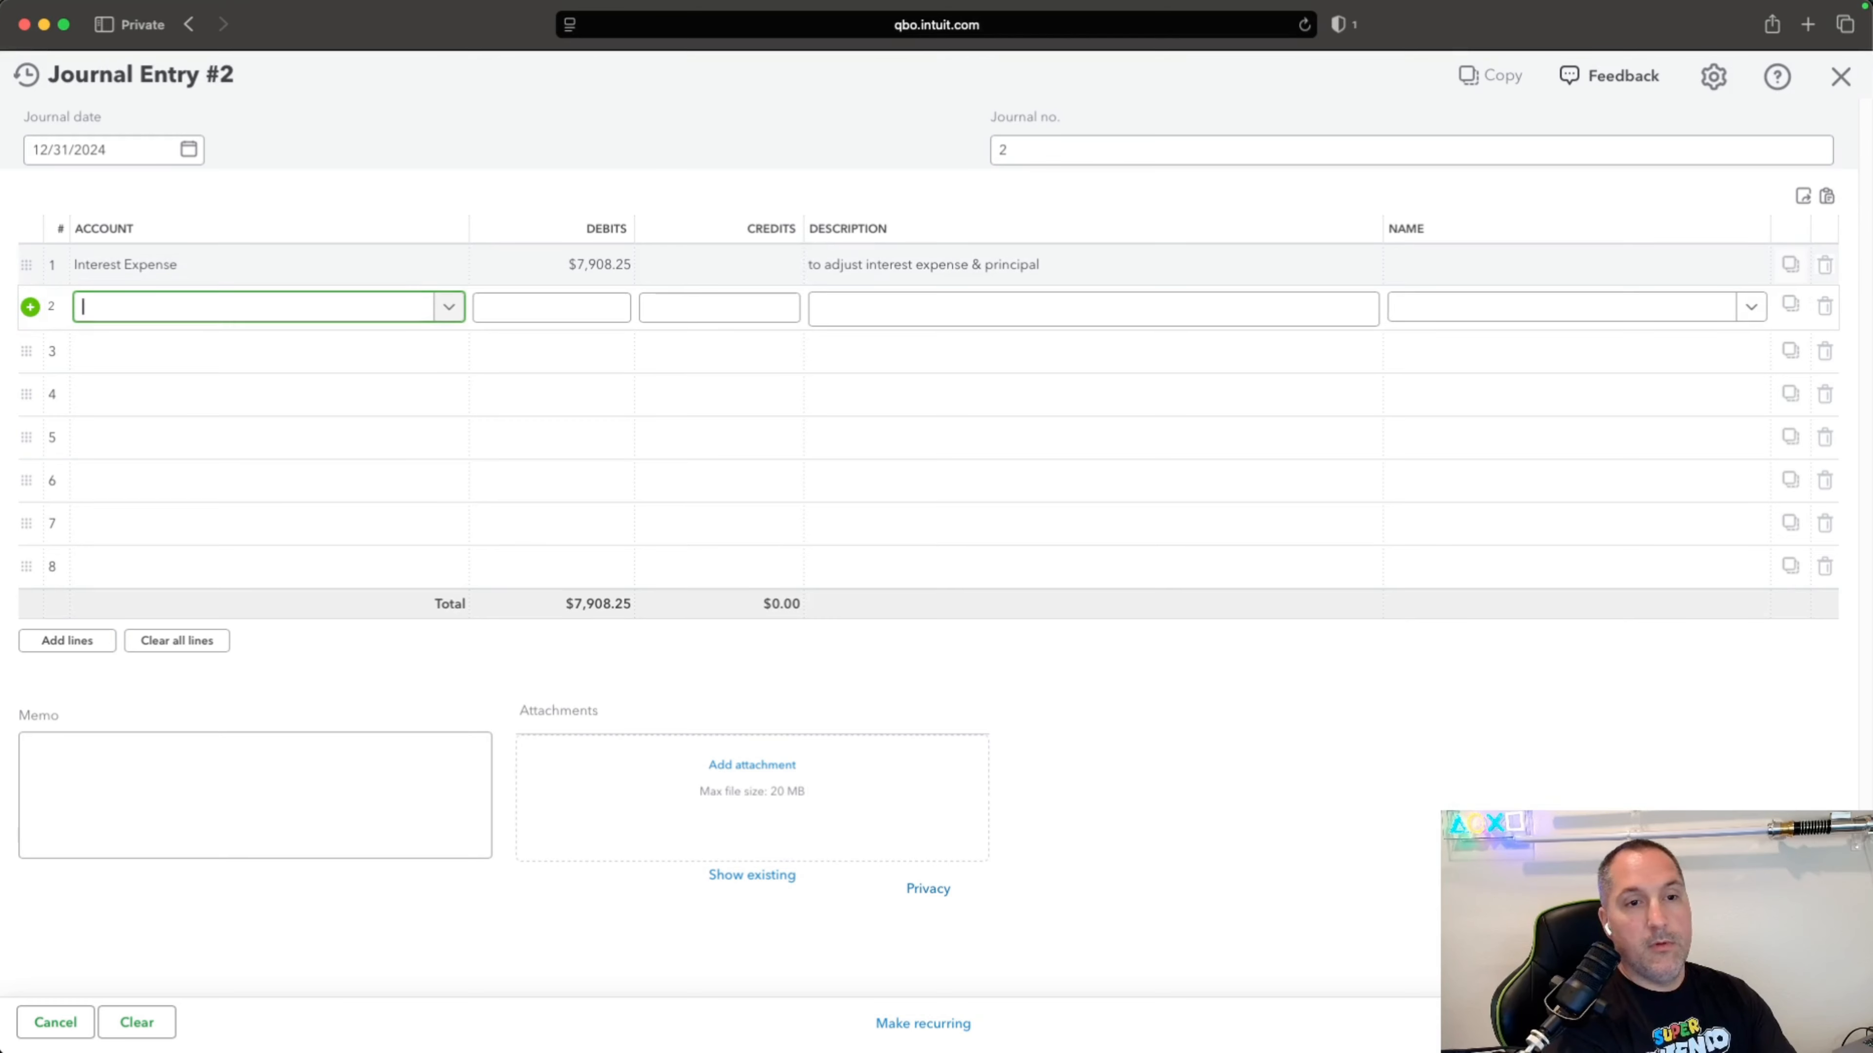
Set line 2 to the numbered Note Payable loan account and debit it 13,088.71, the principal total from the amortization spreadsheet.
text(note)
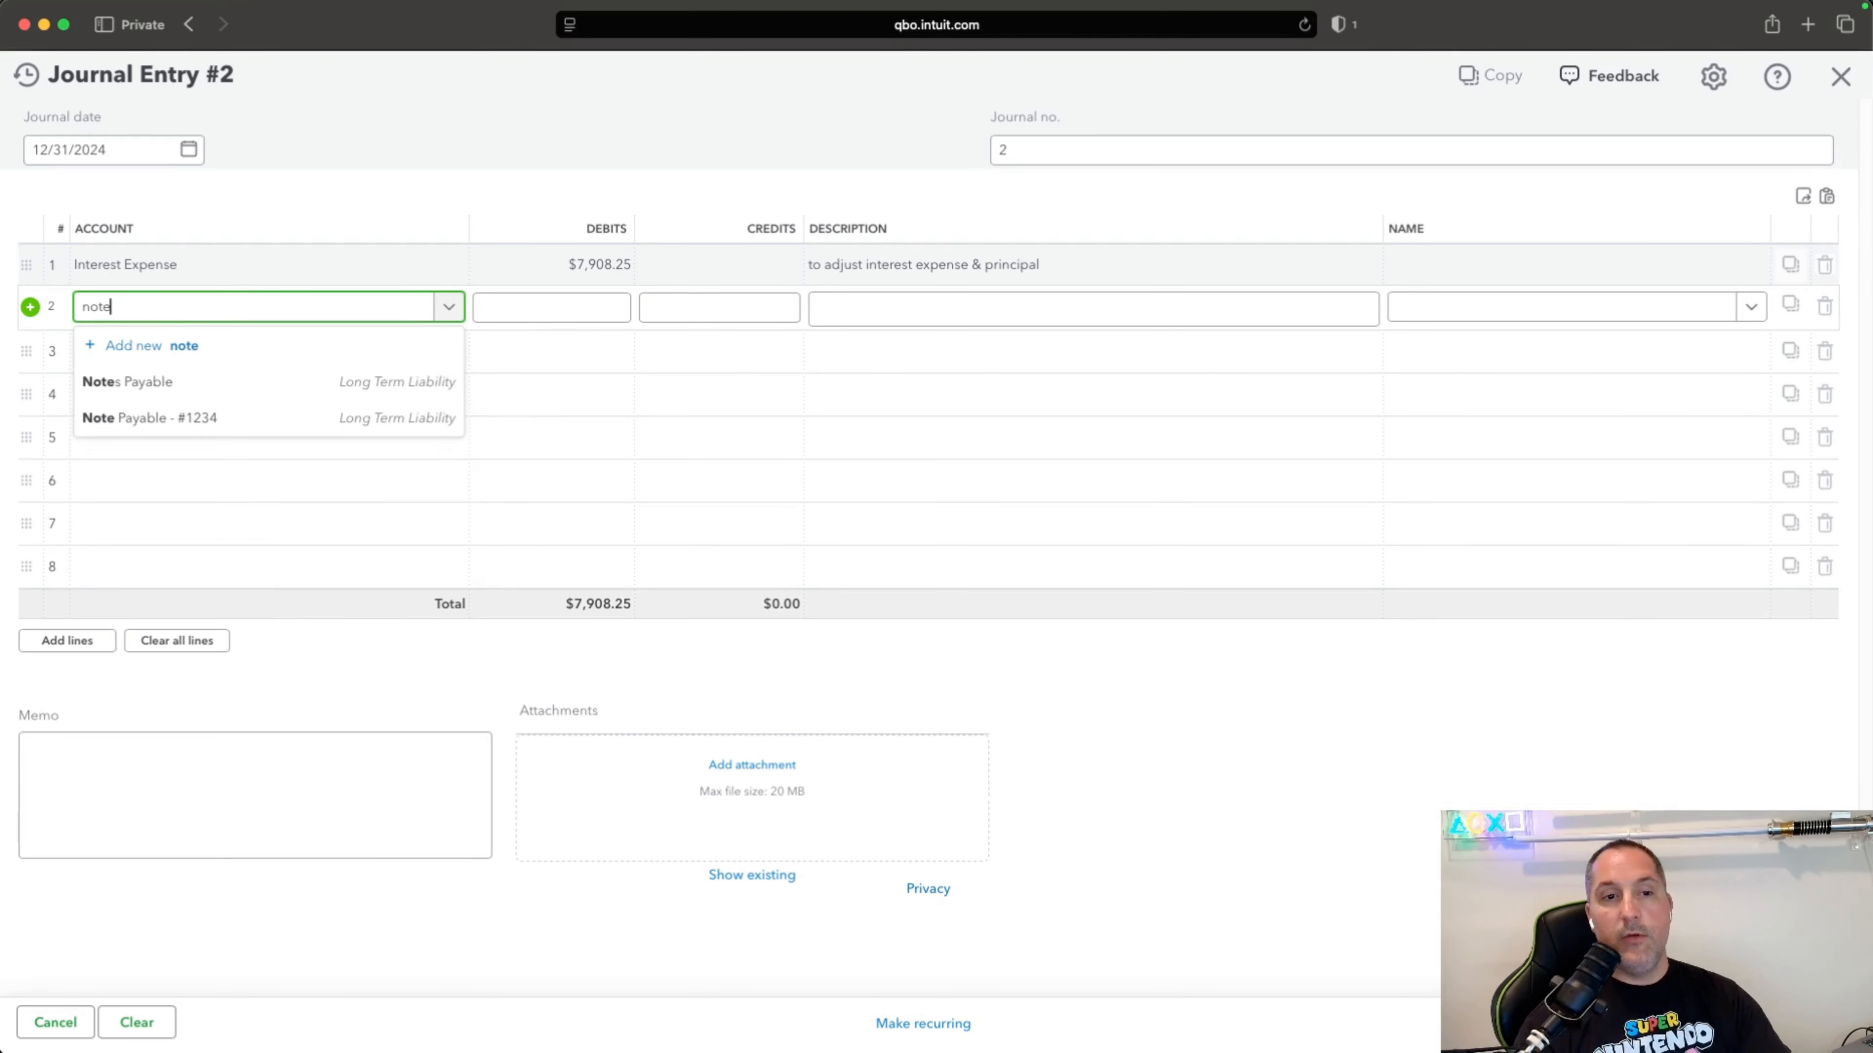
click(431, 418)
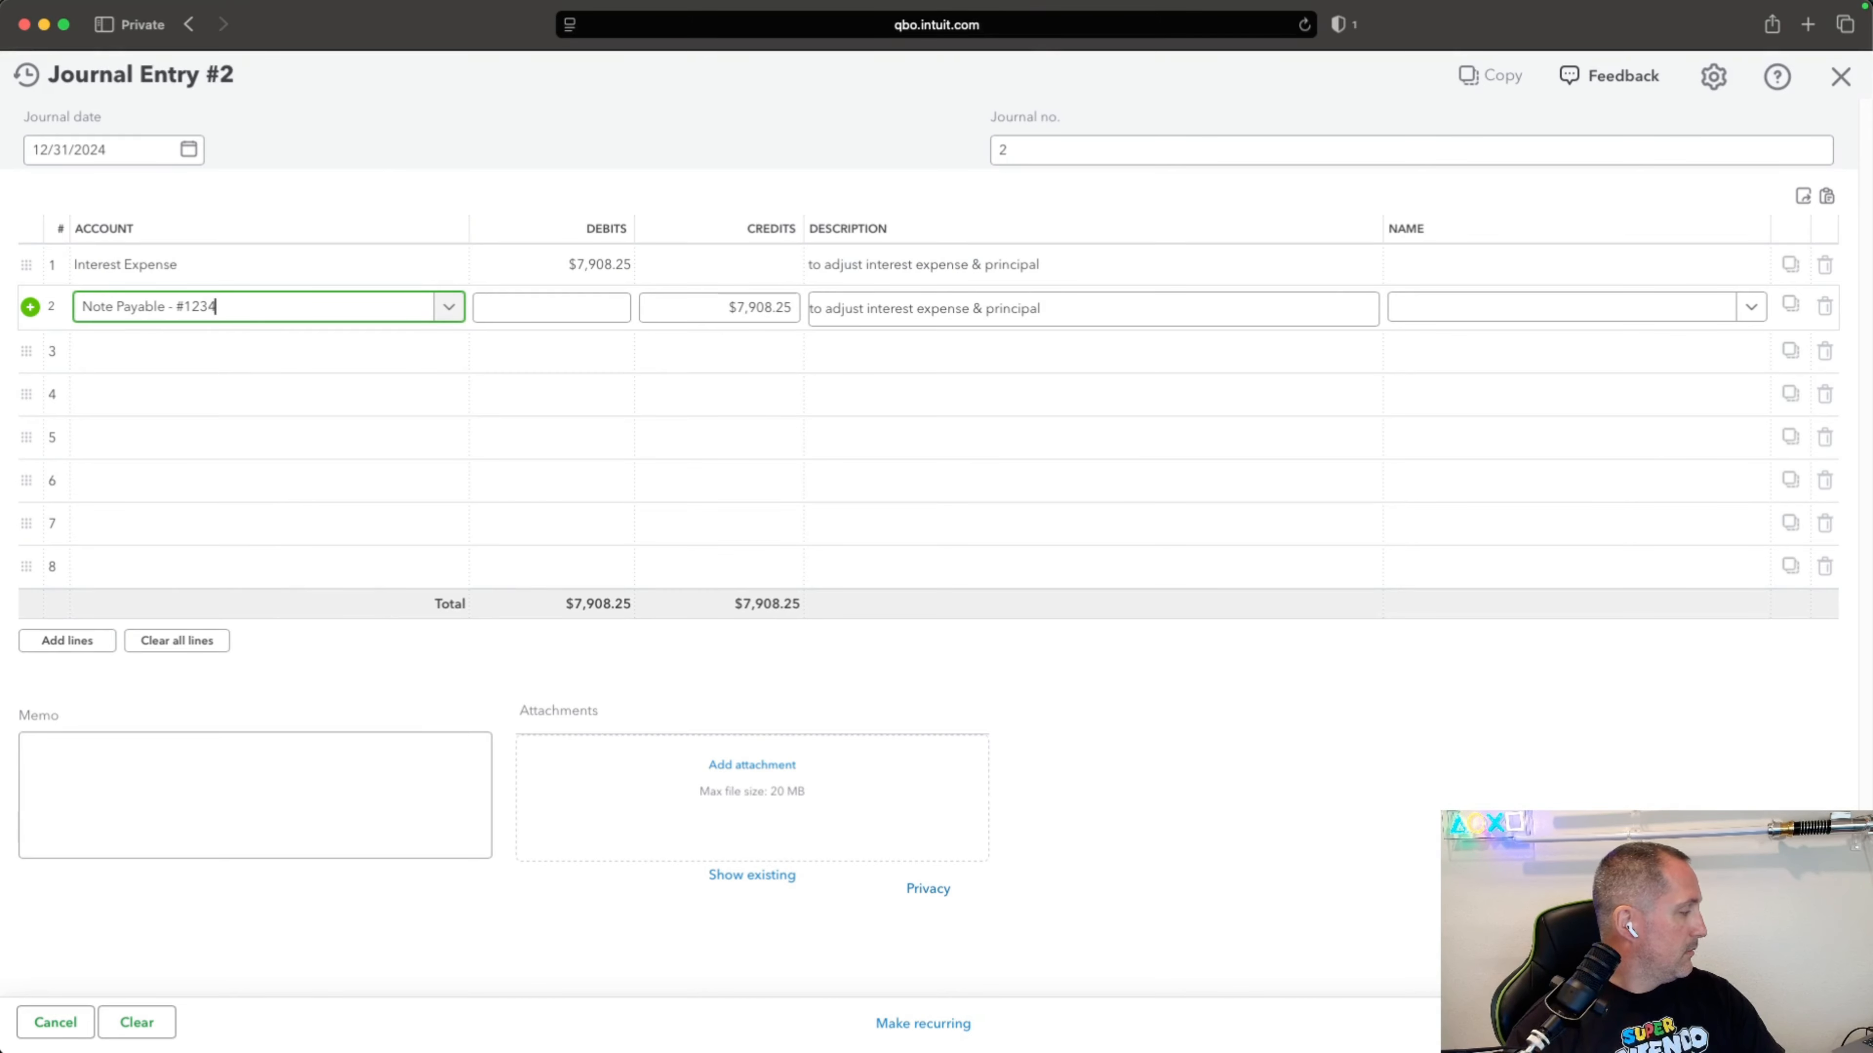
key(super+Tab)
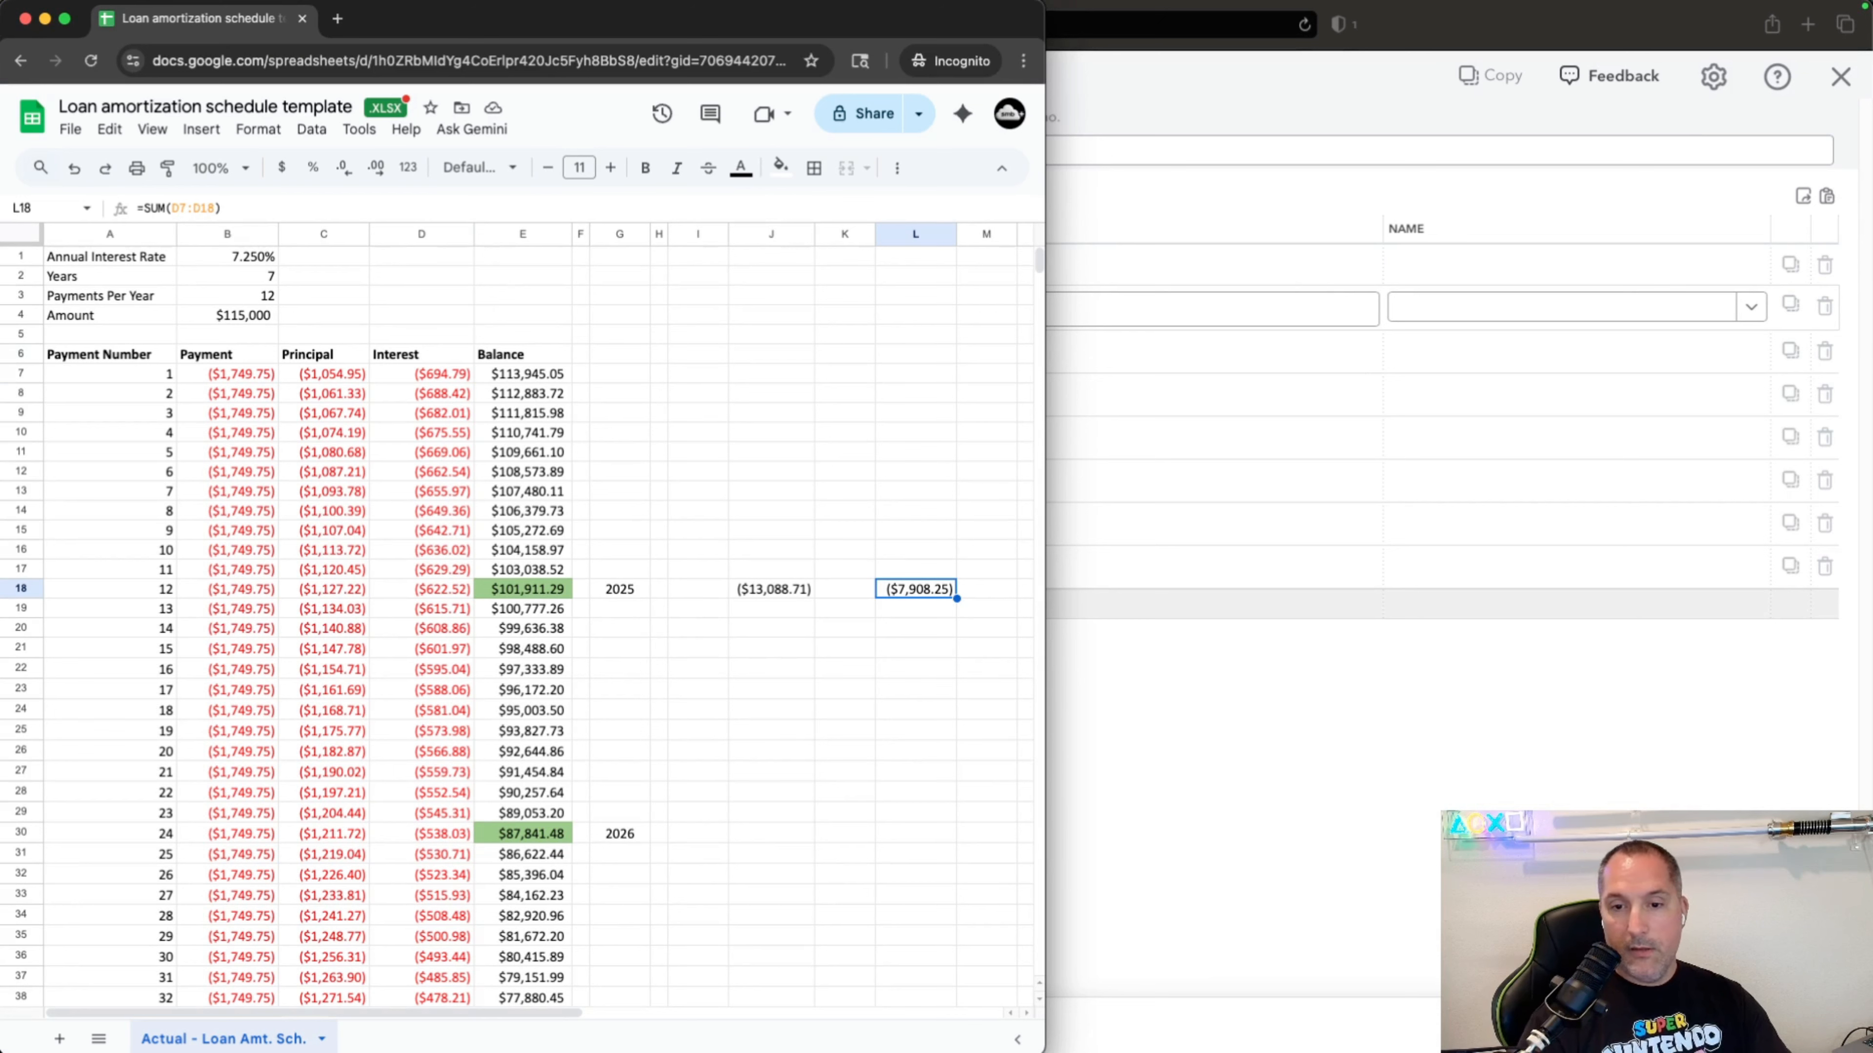
click(787, 588)
click(676, 206)
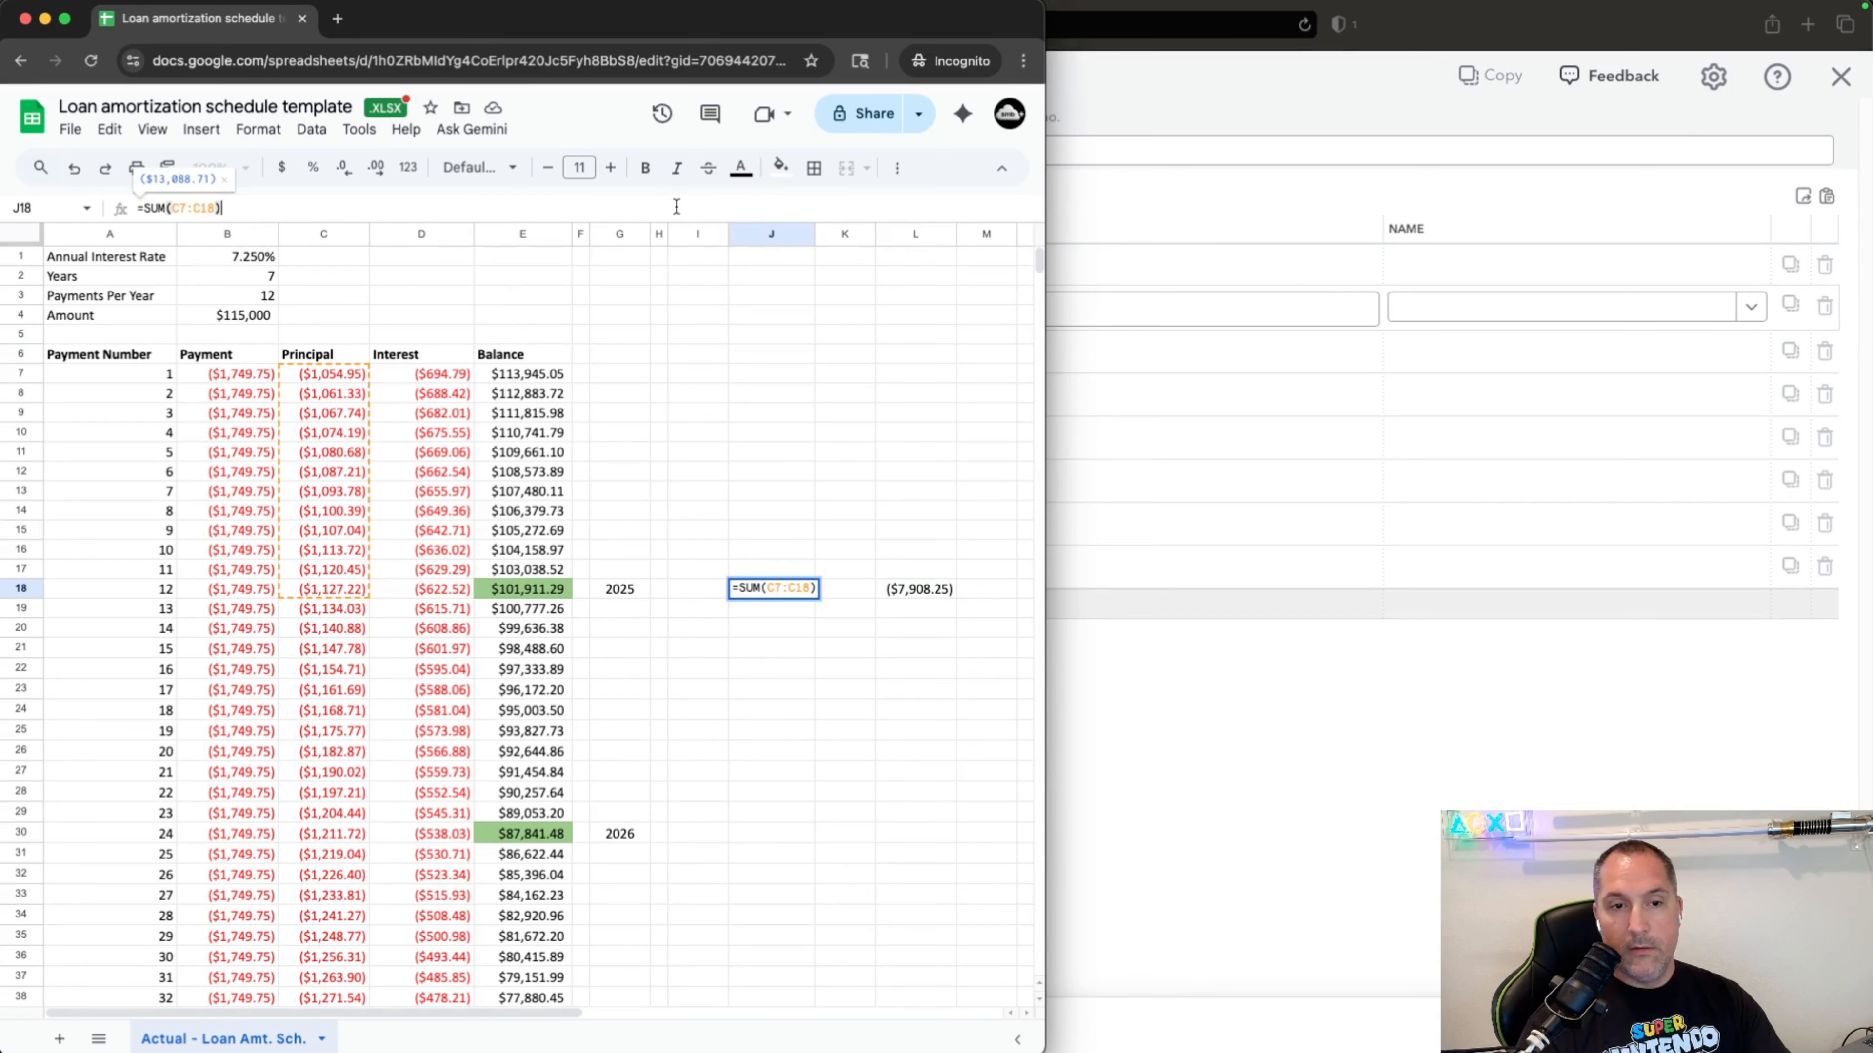
key(super+Tab)
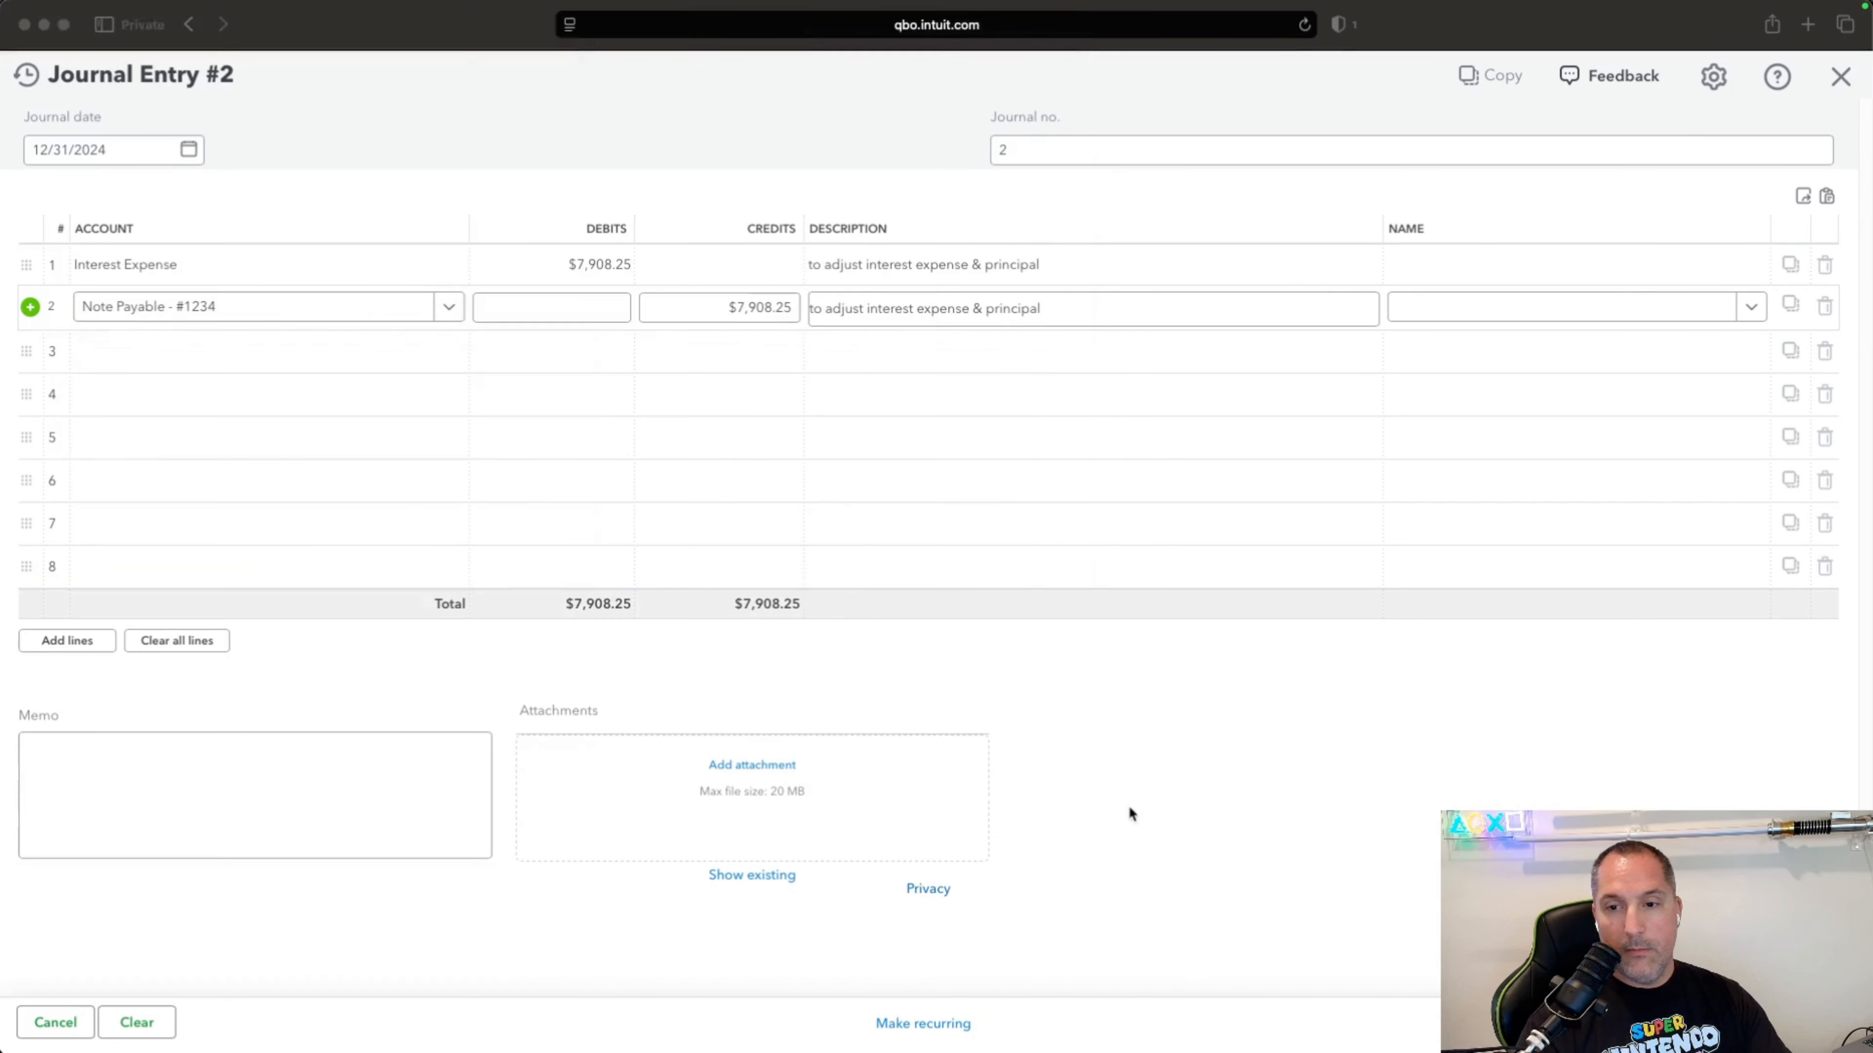
click(599, 306)
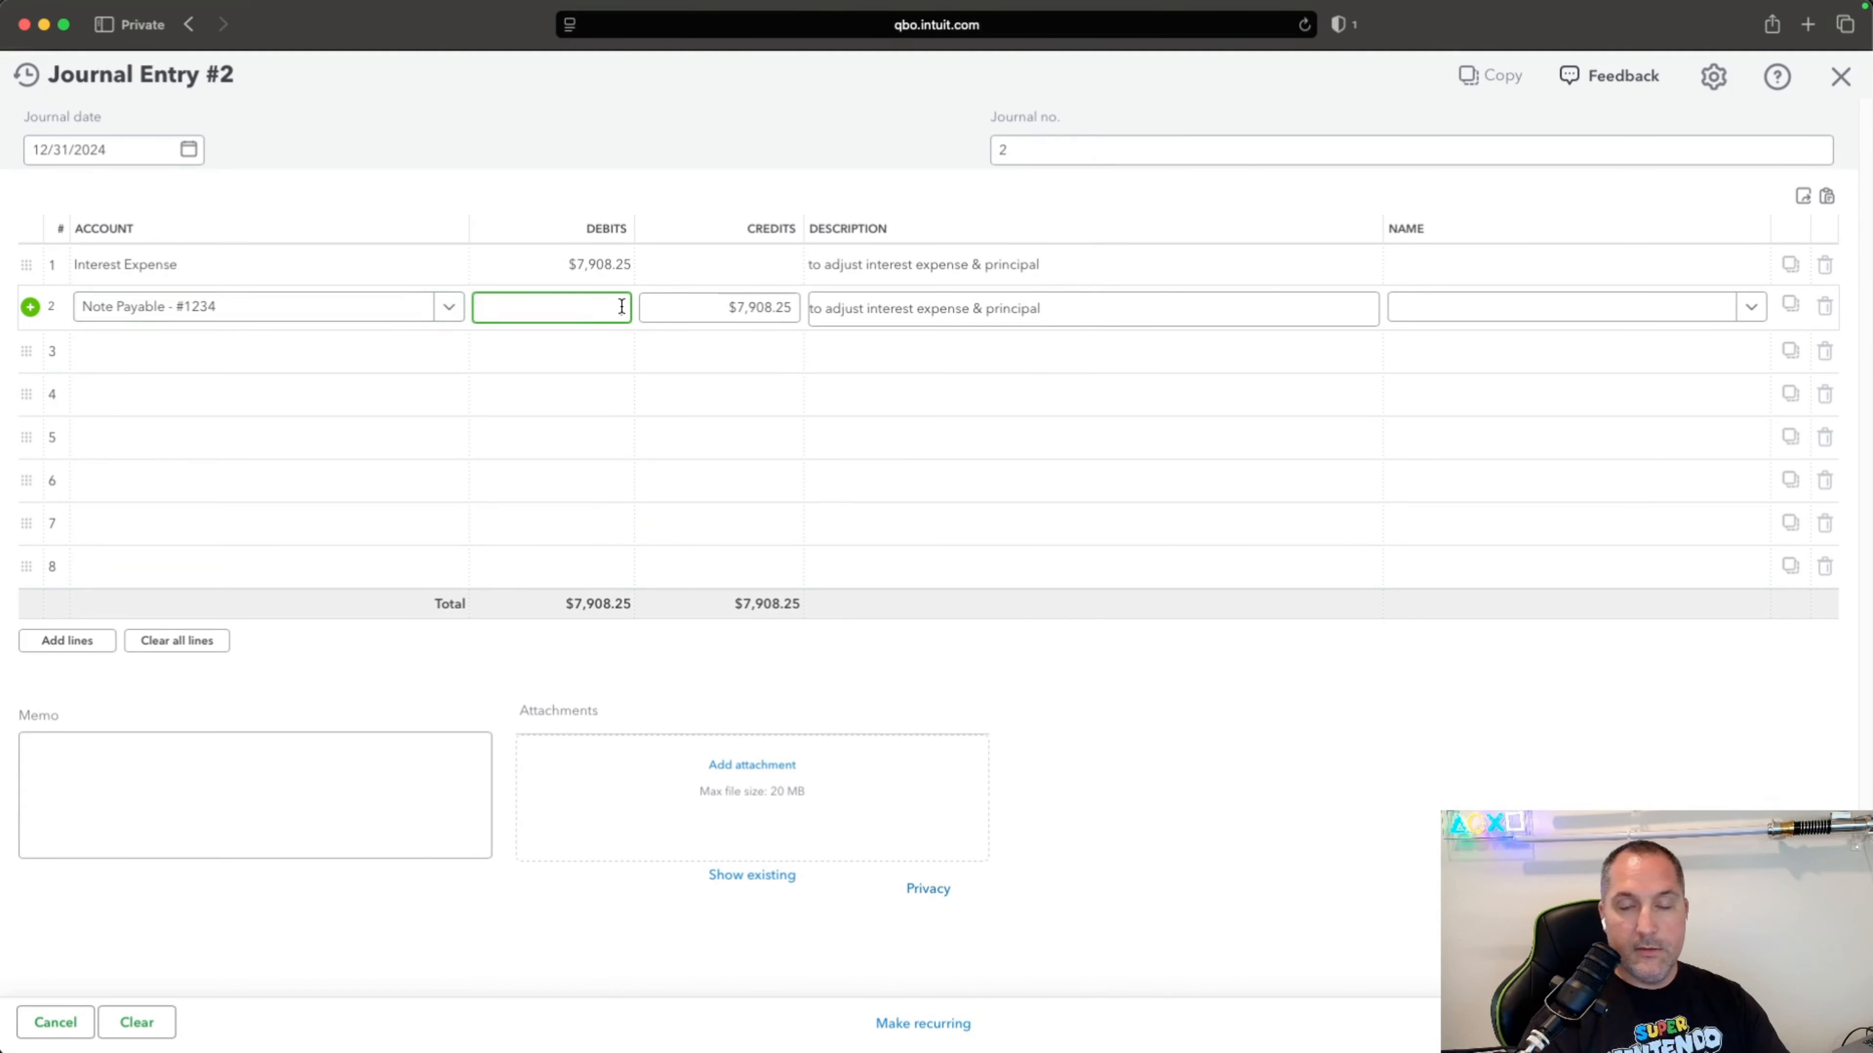
click(682, 308)
click(626, 308)
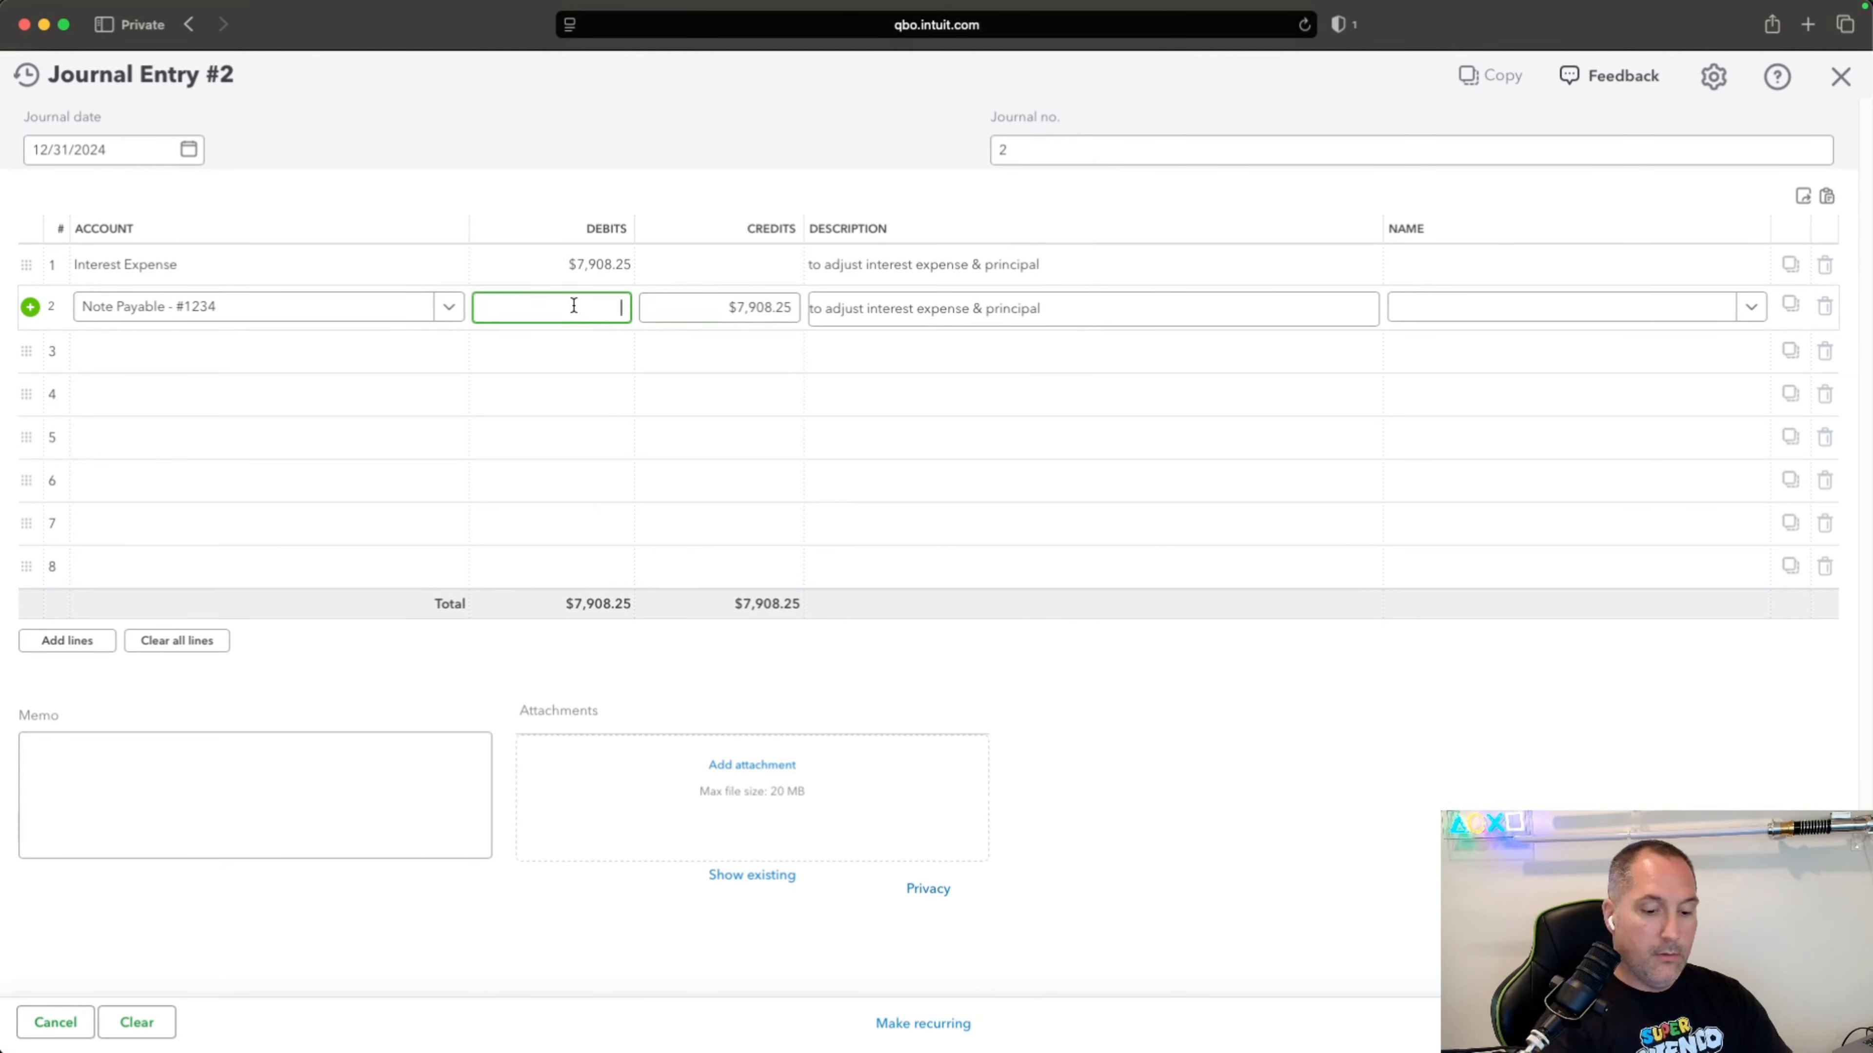
text(13,088.71)
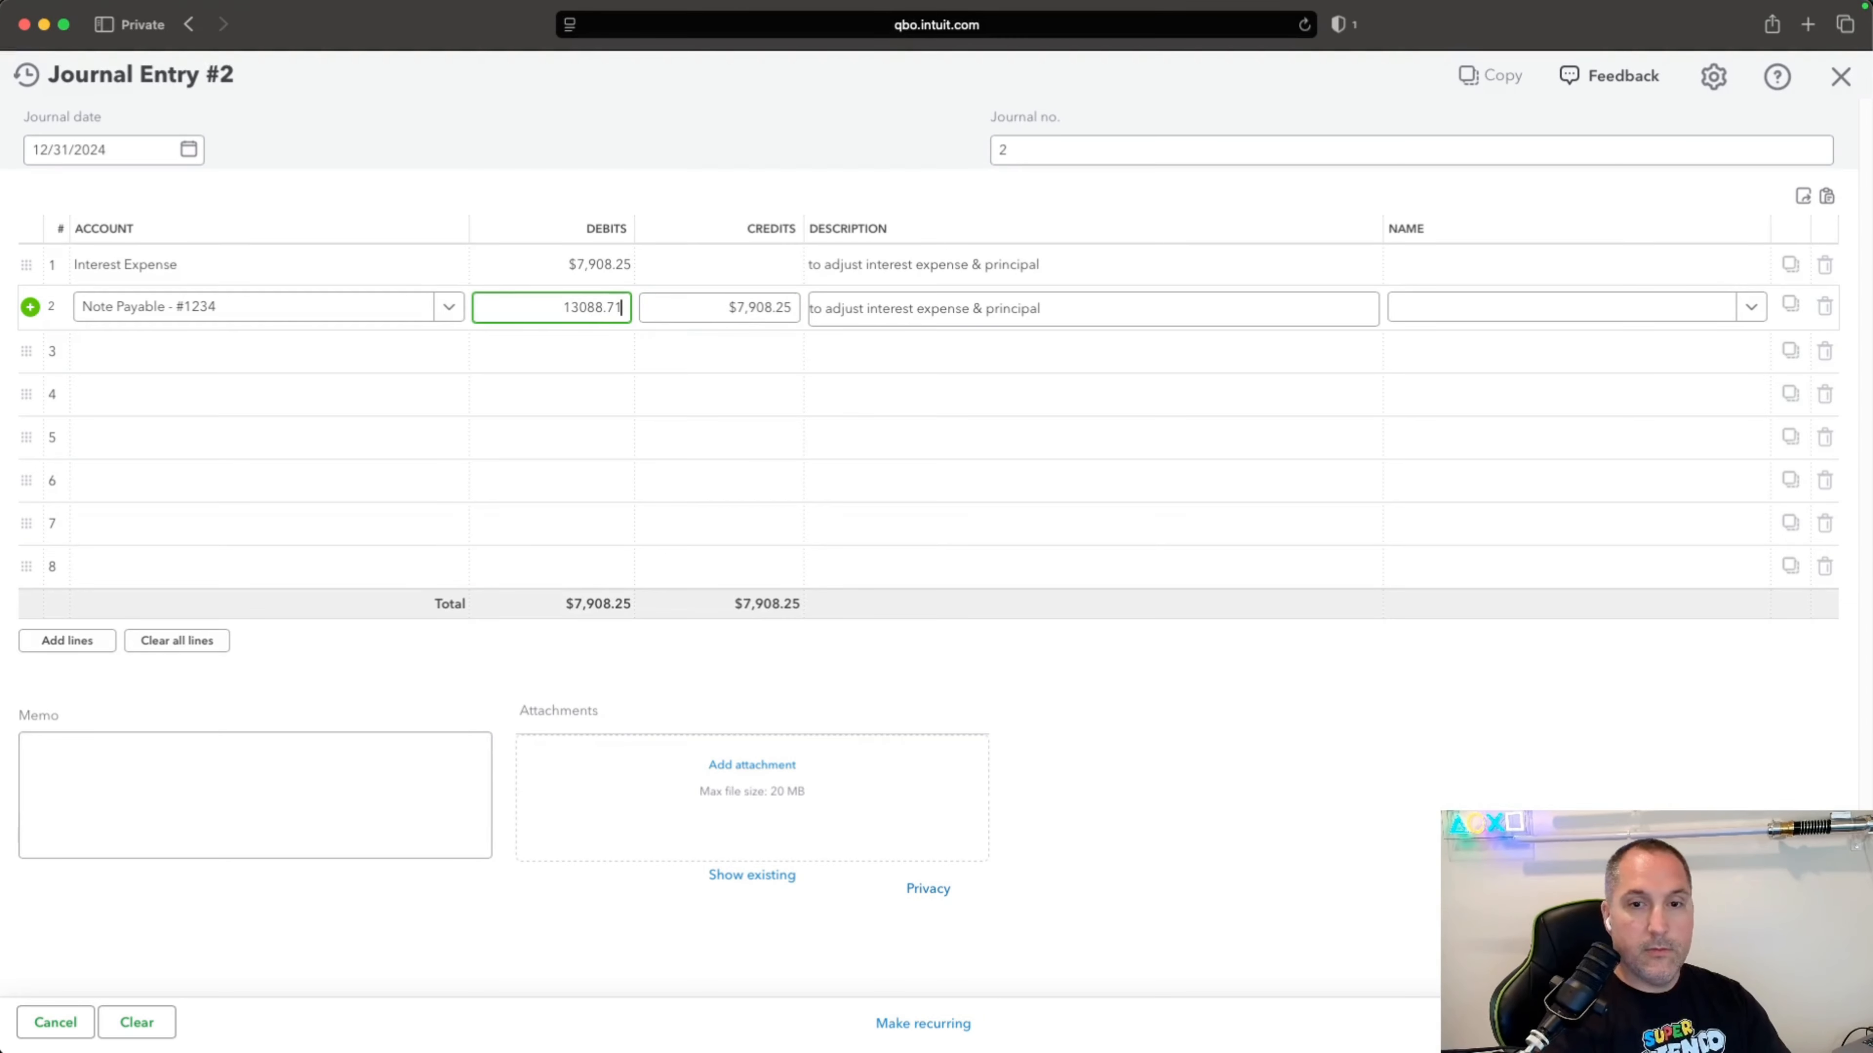
key(Tab)
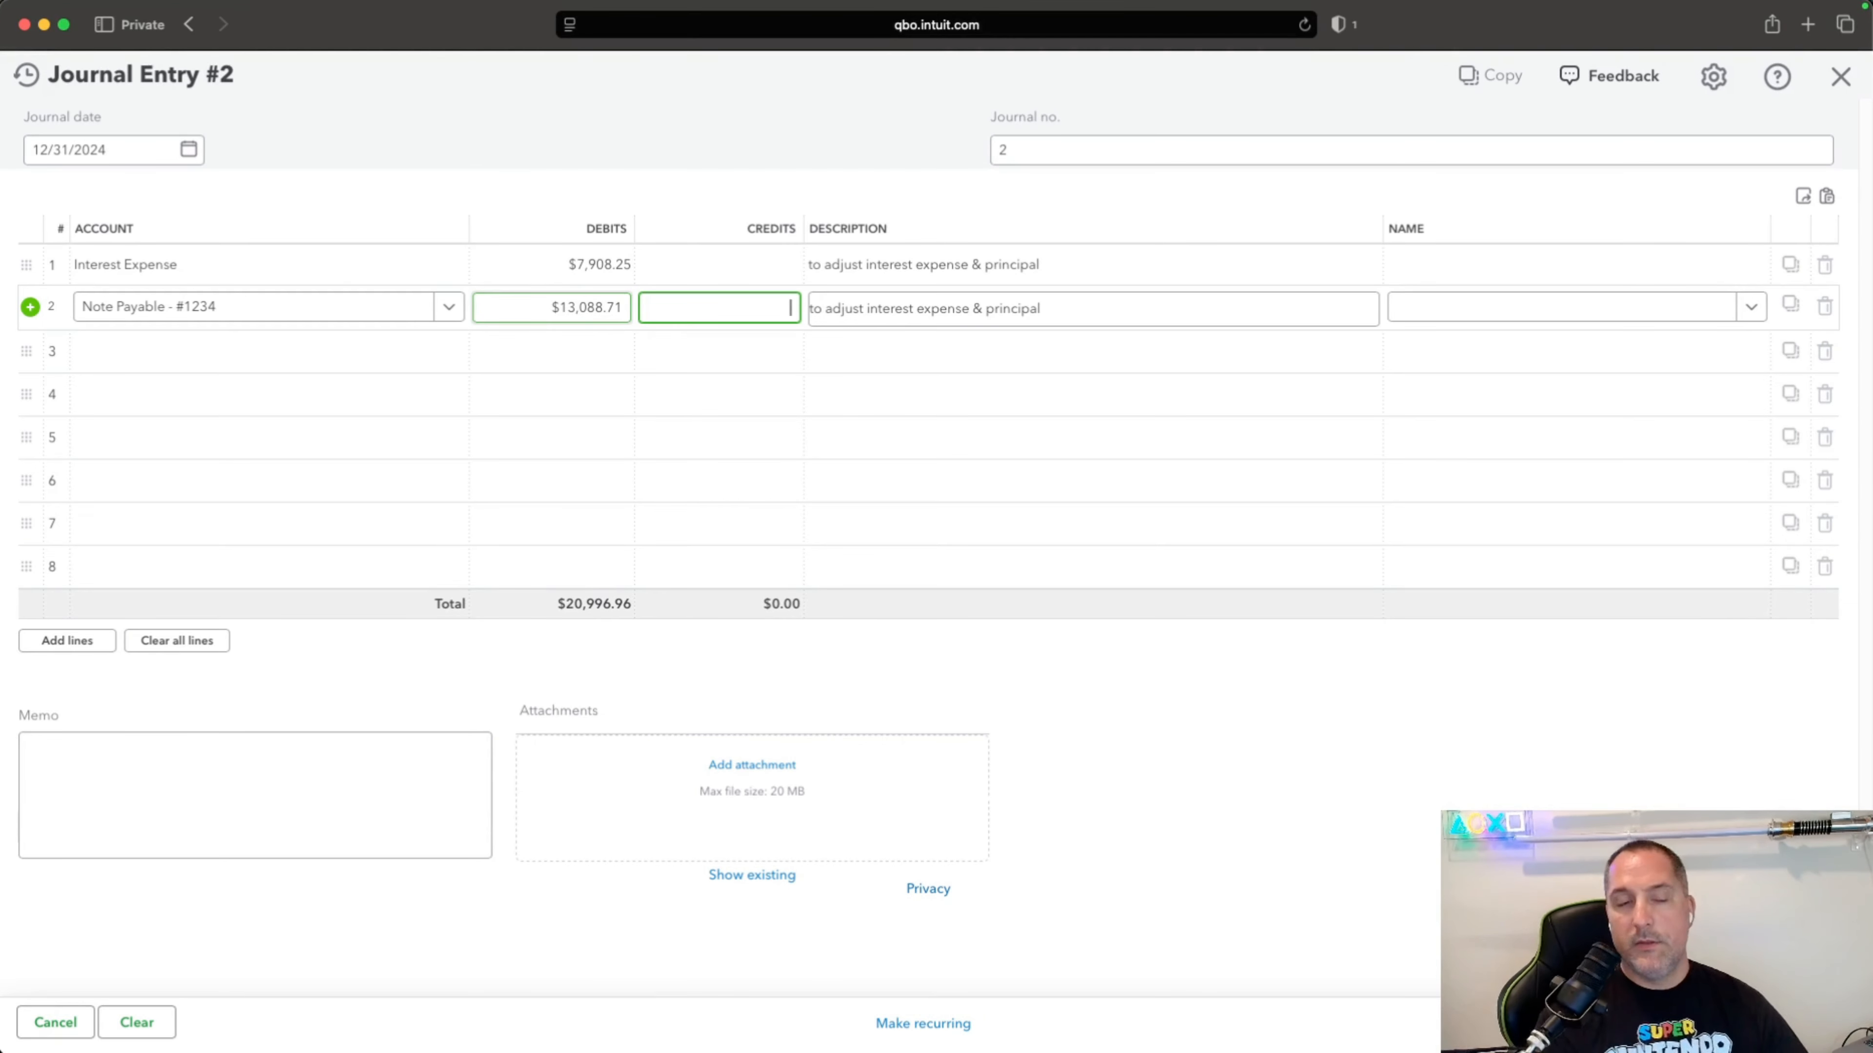
key(super+Tab)
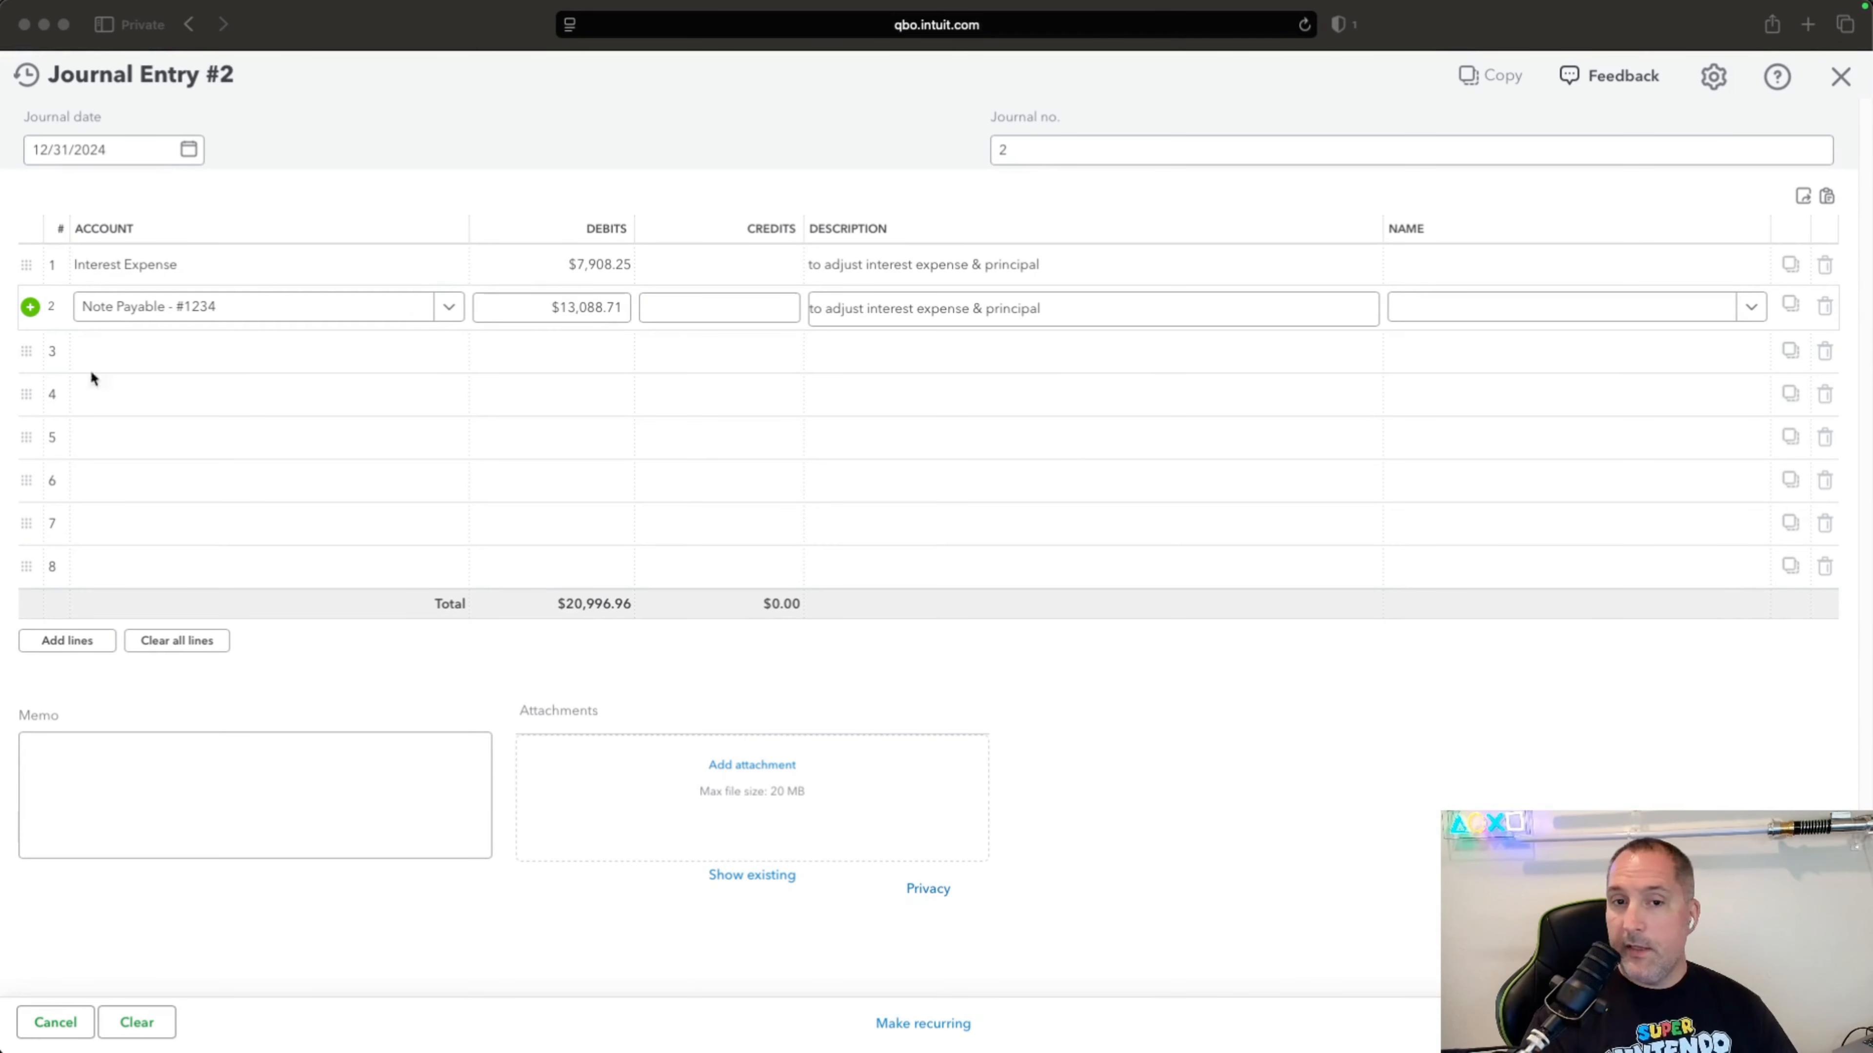
key(super+Tab)
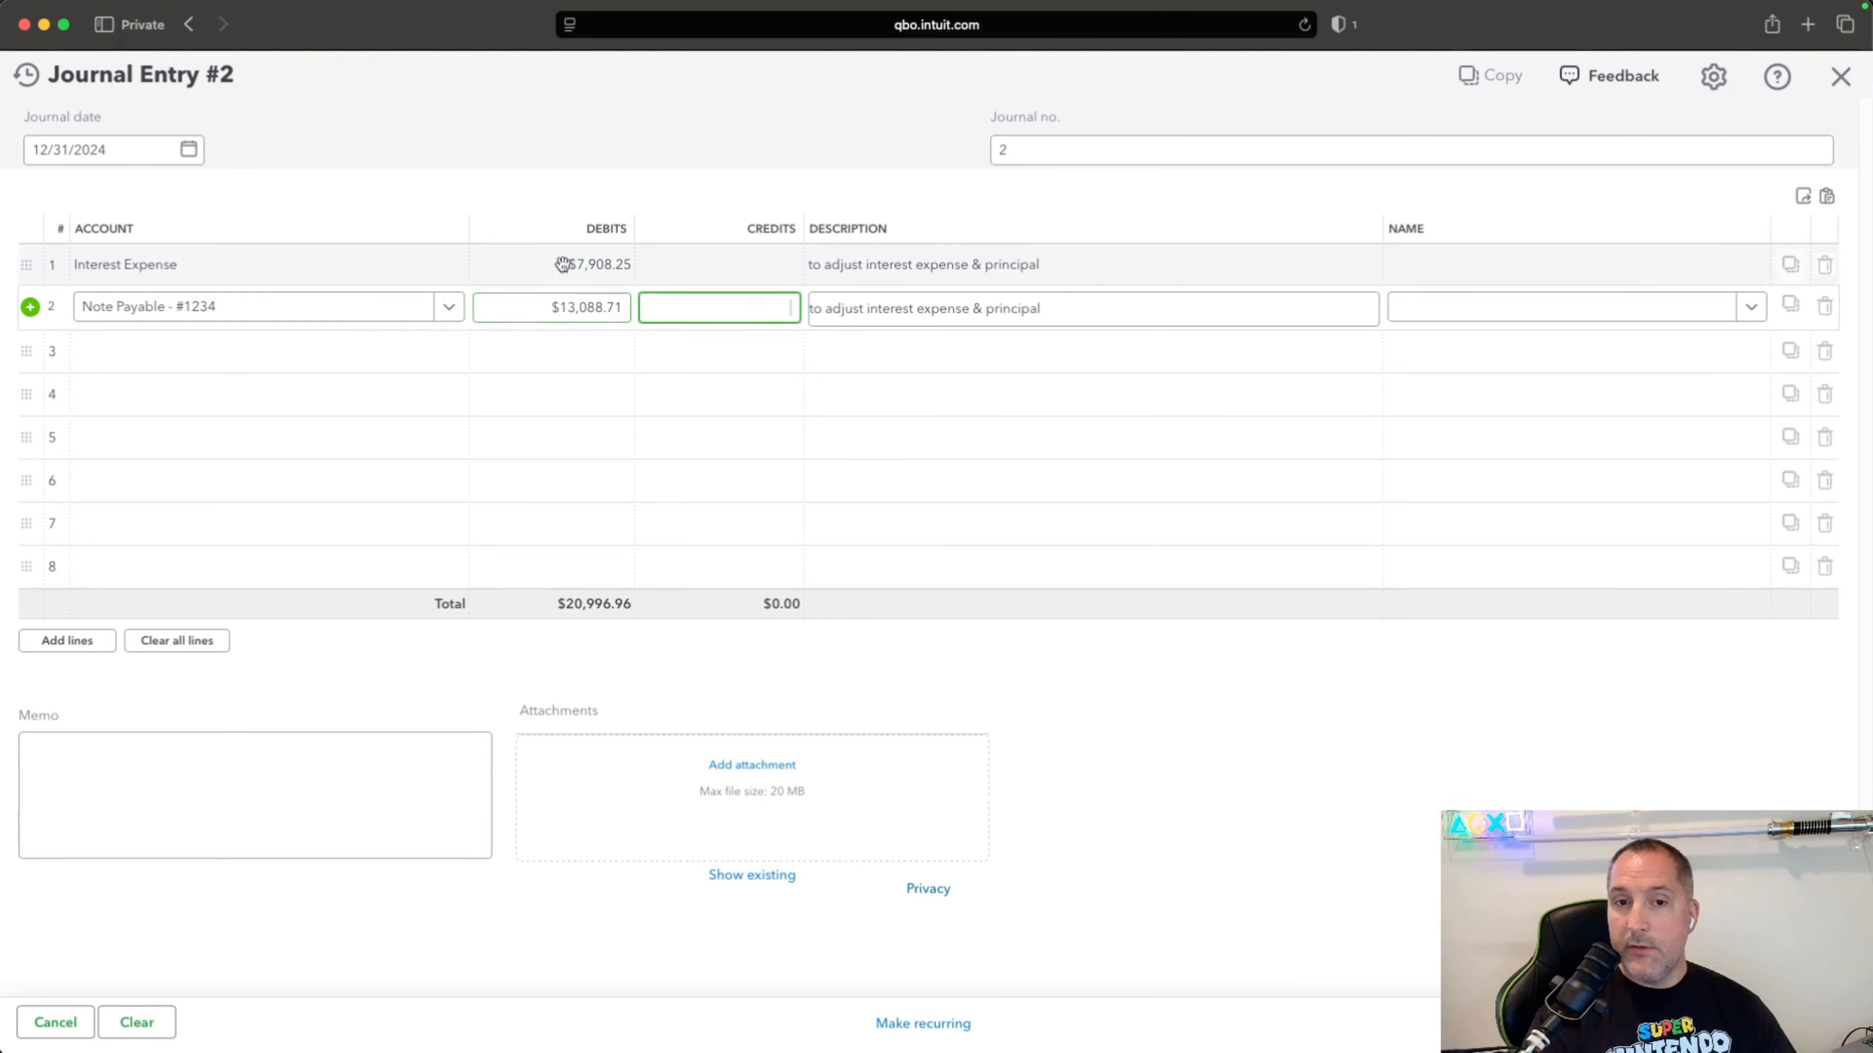
click(582, 306)
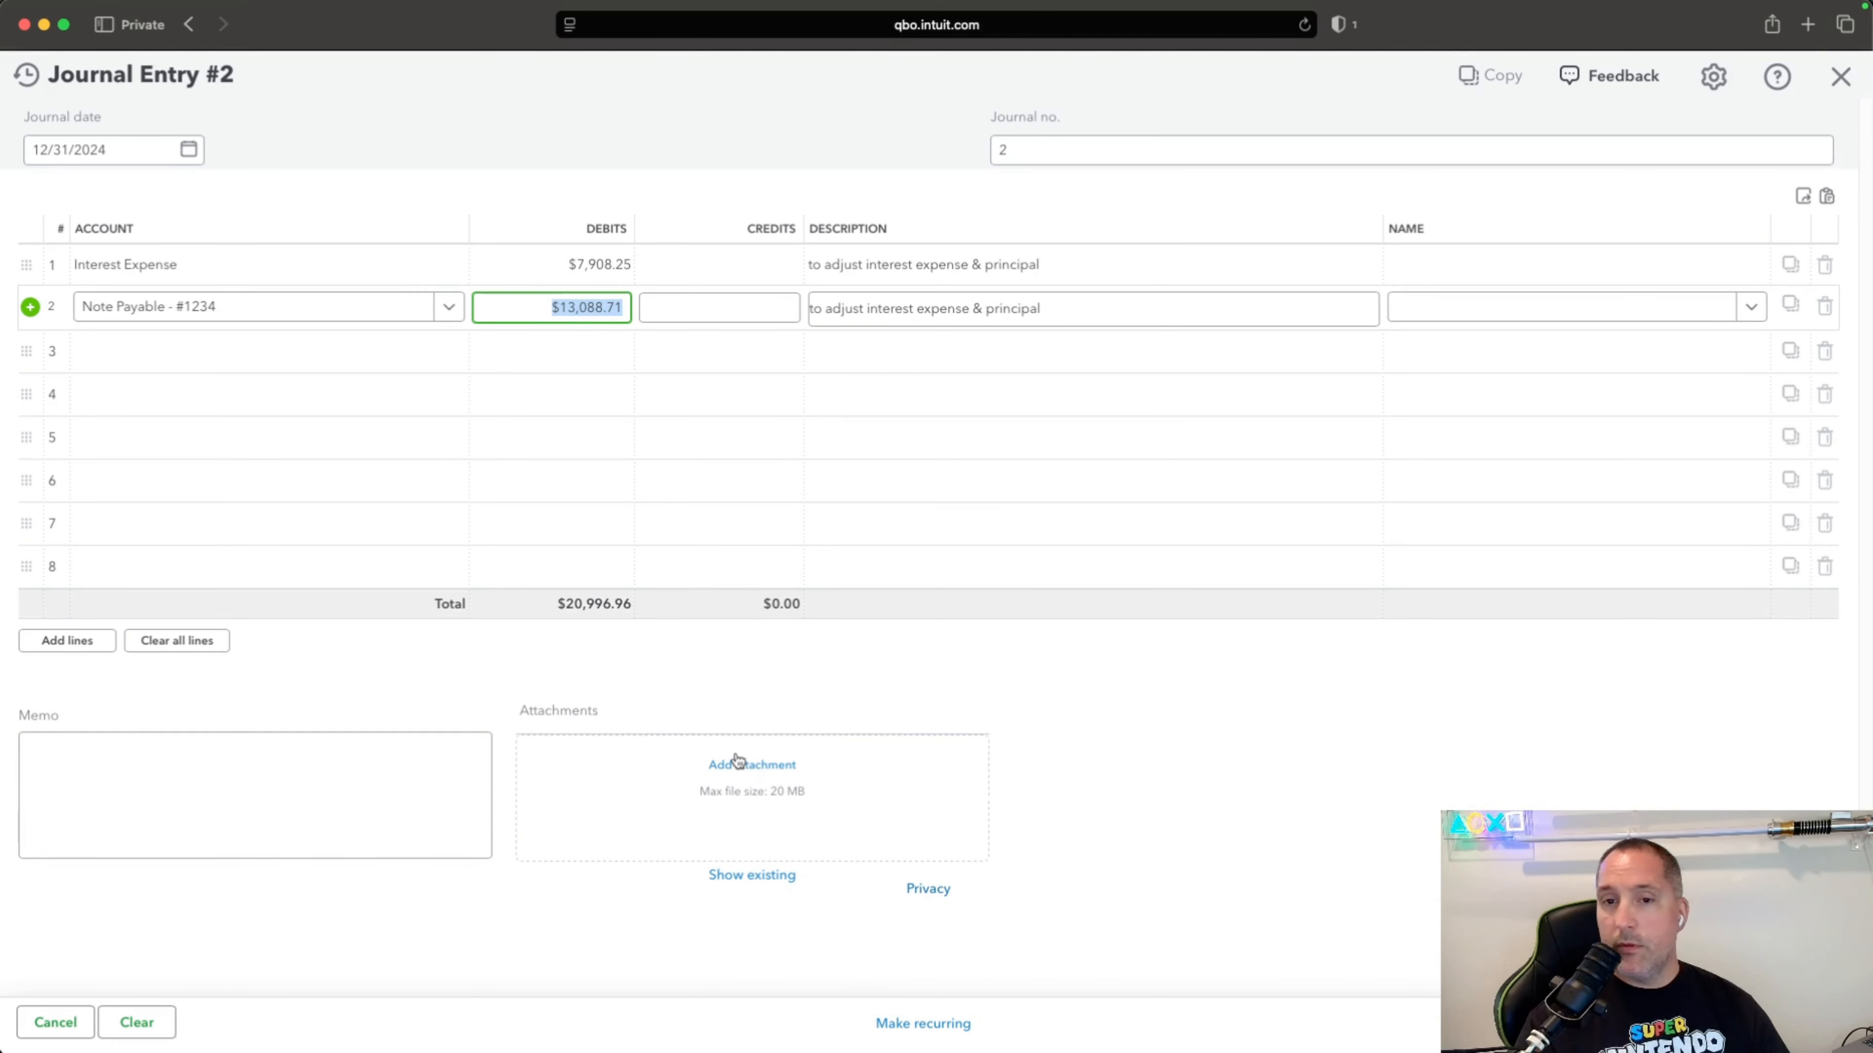
Set the account on line 3 to Checking as the offsetting credit line for the loan payments.
click(214, 360)
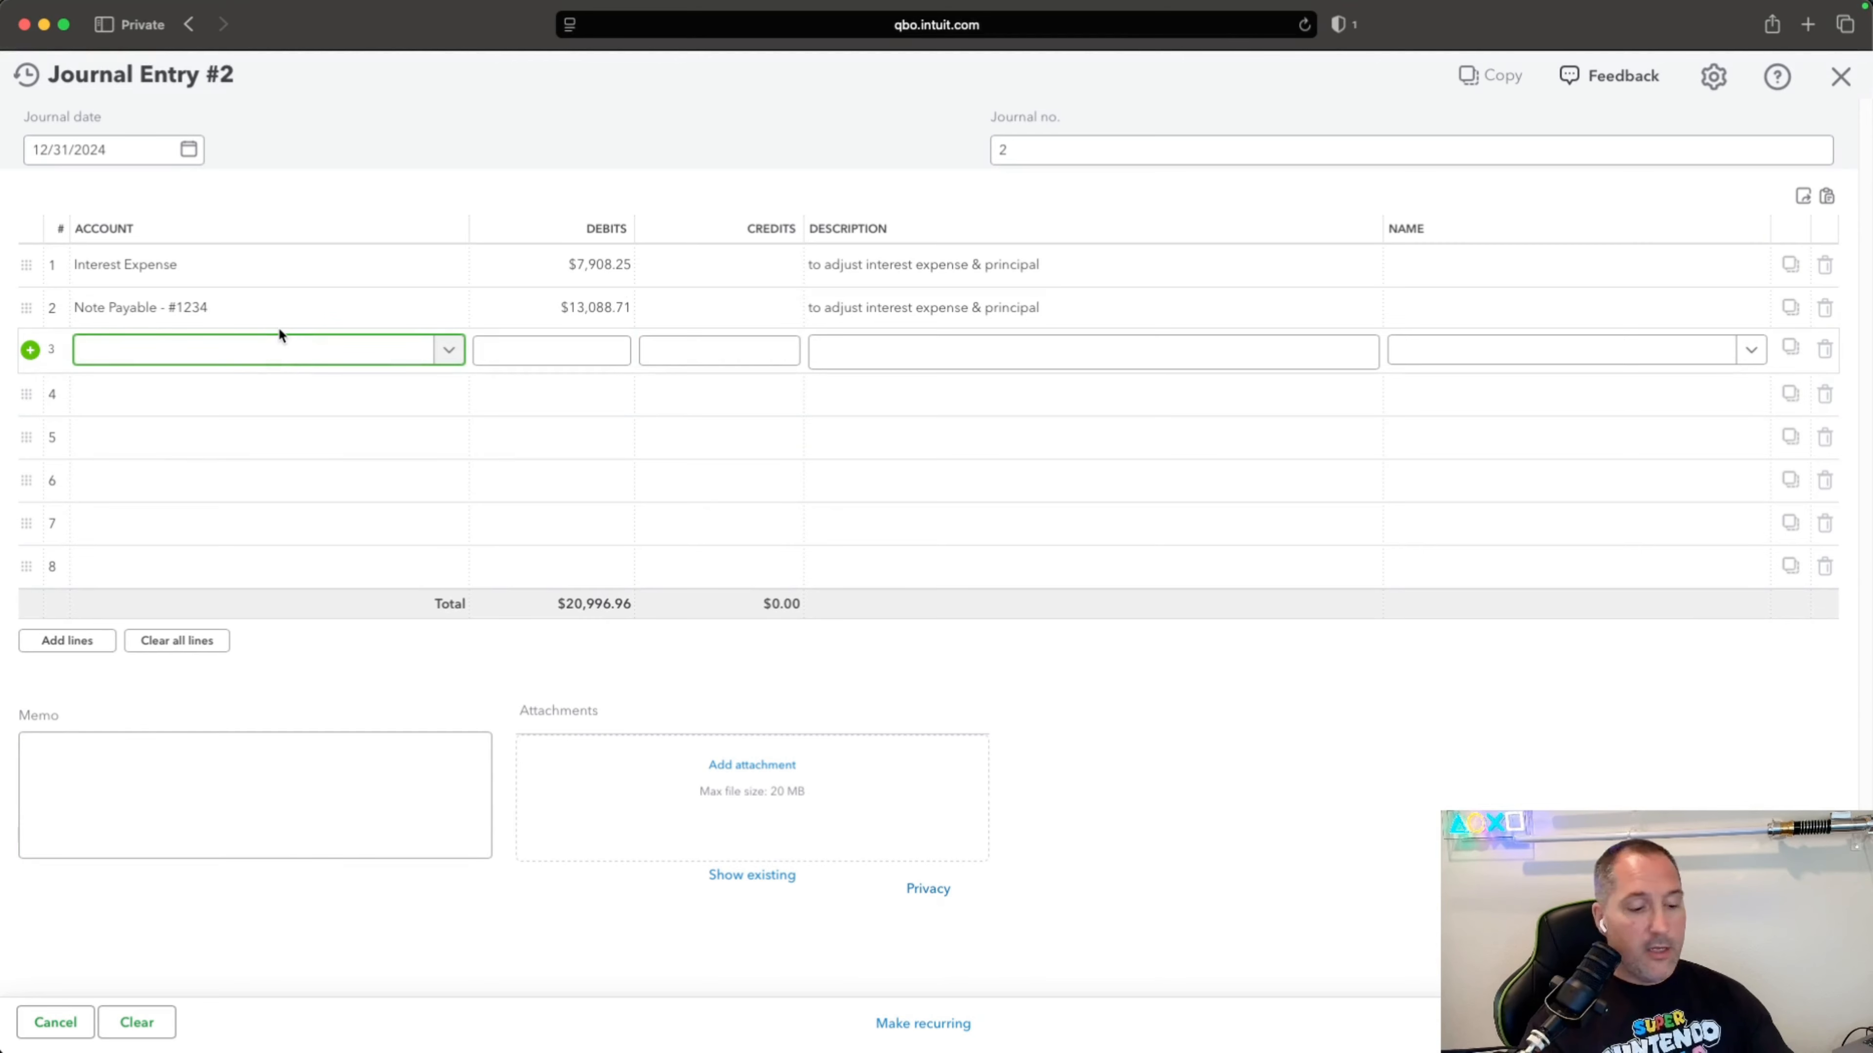
text(Bank)
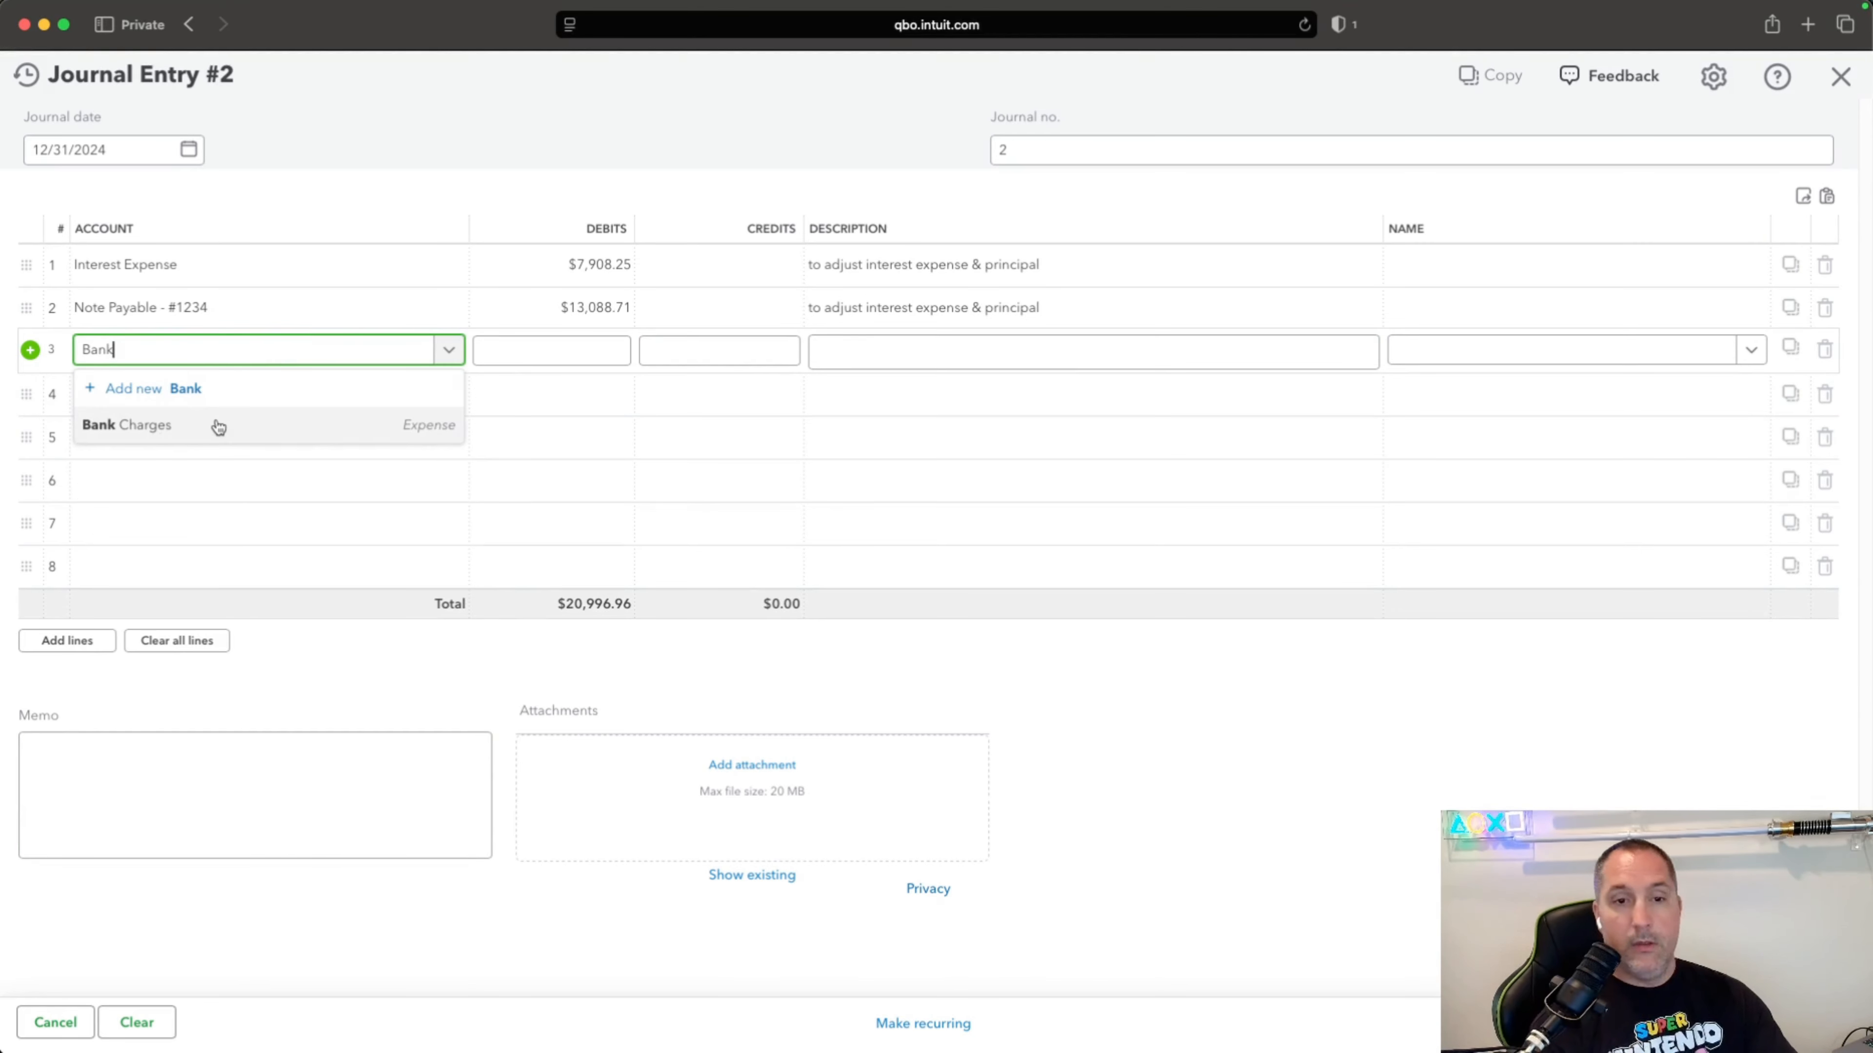
click(448, 350)
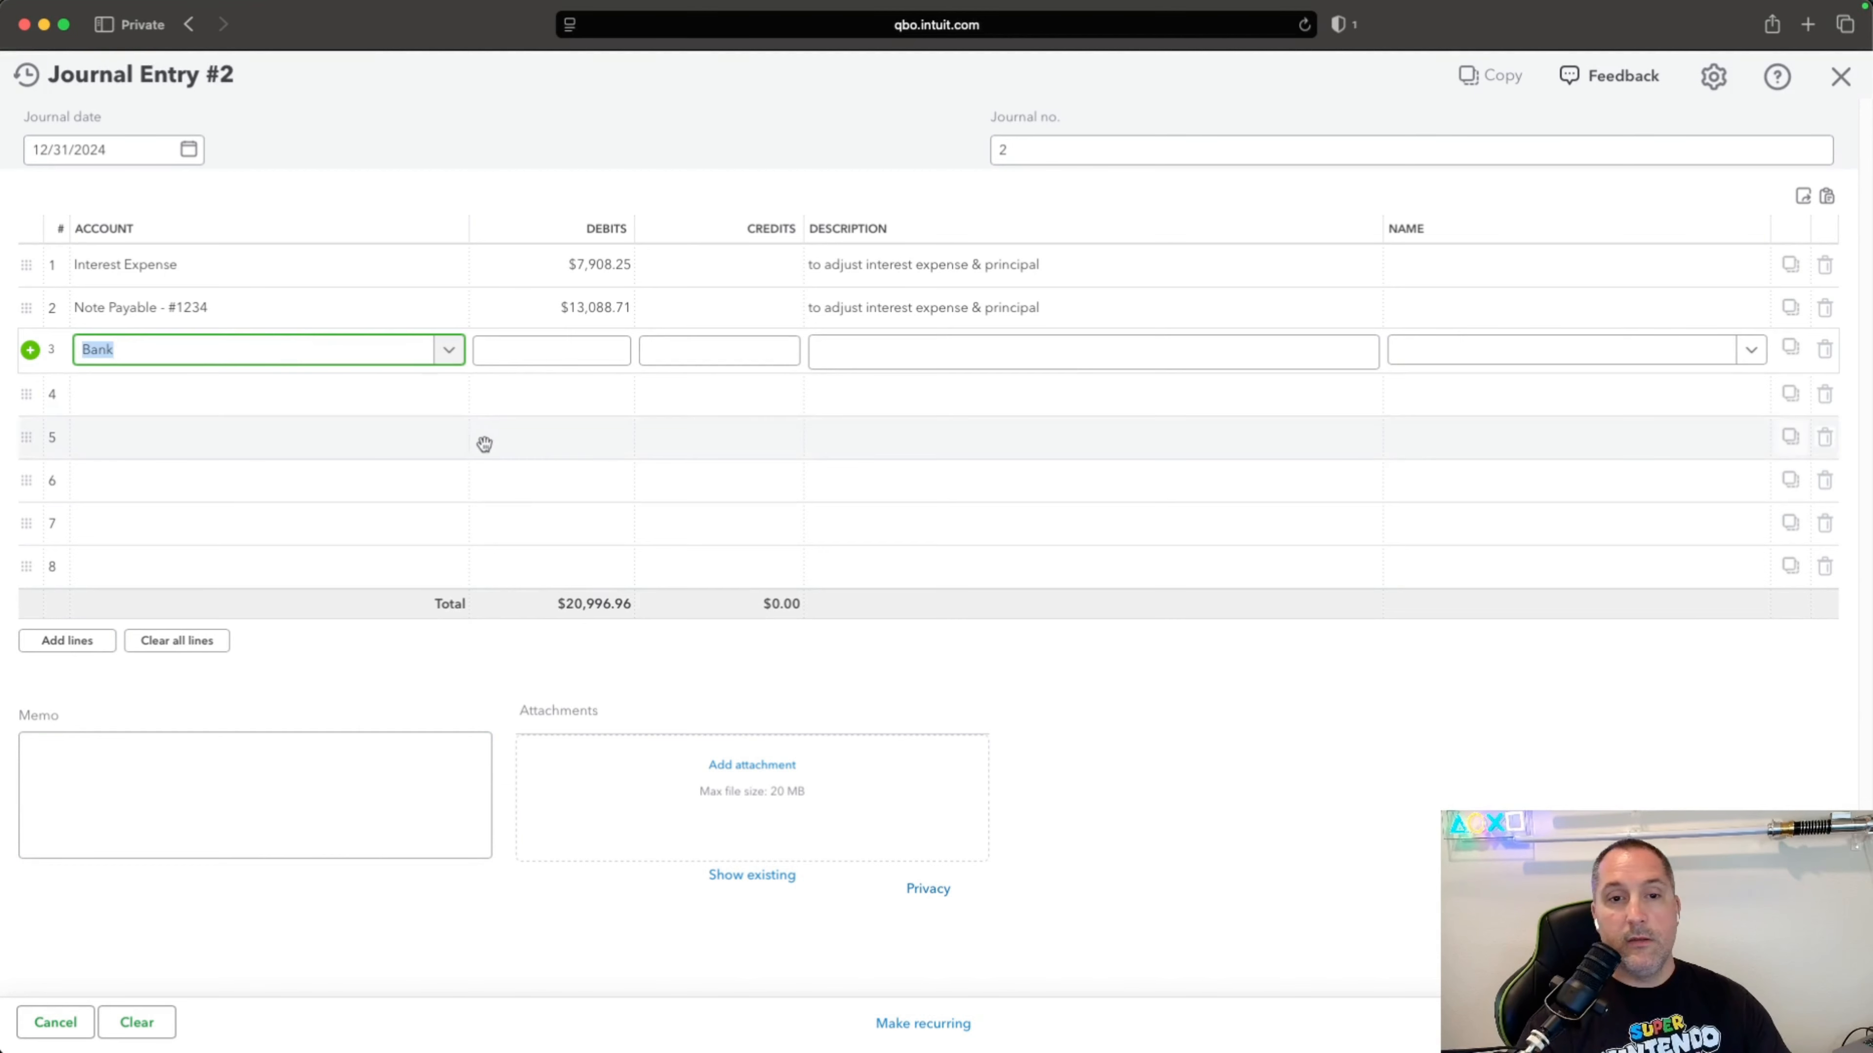
click(448, 351)
key(BackSpace)
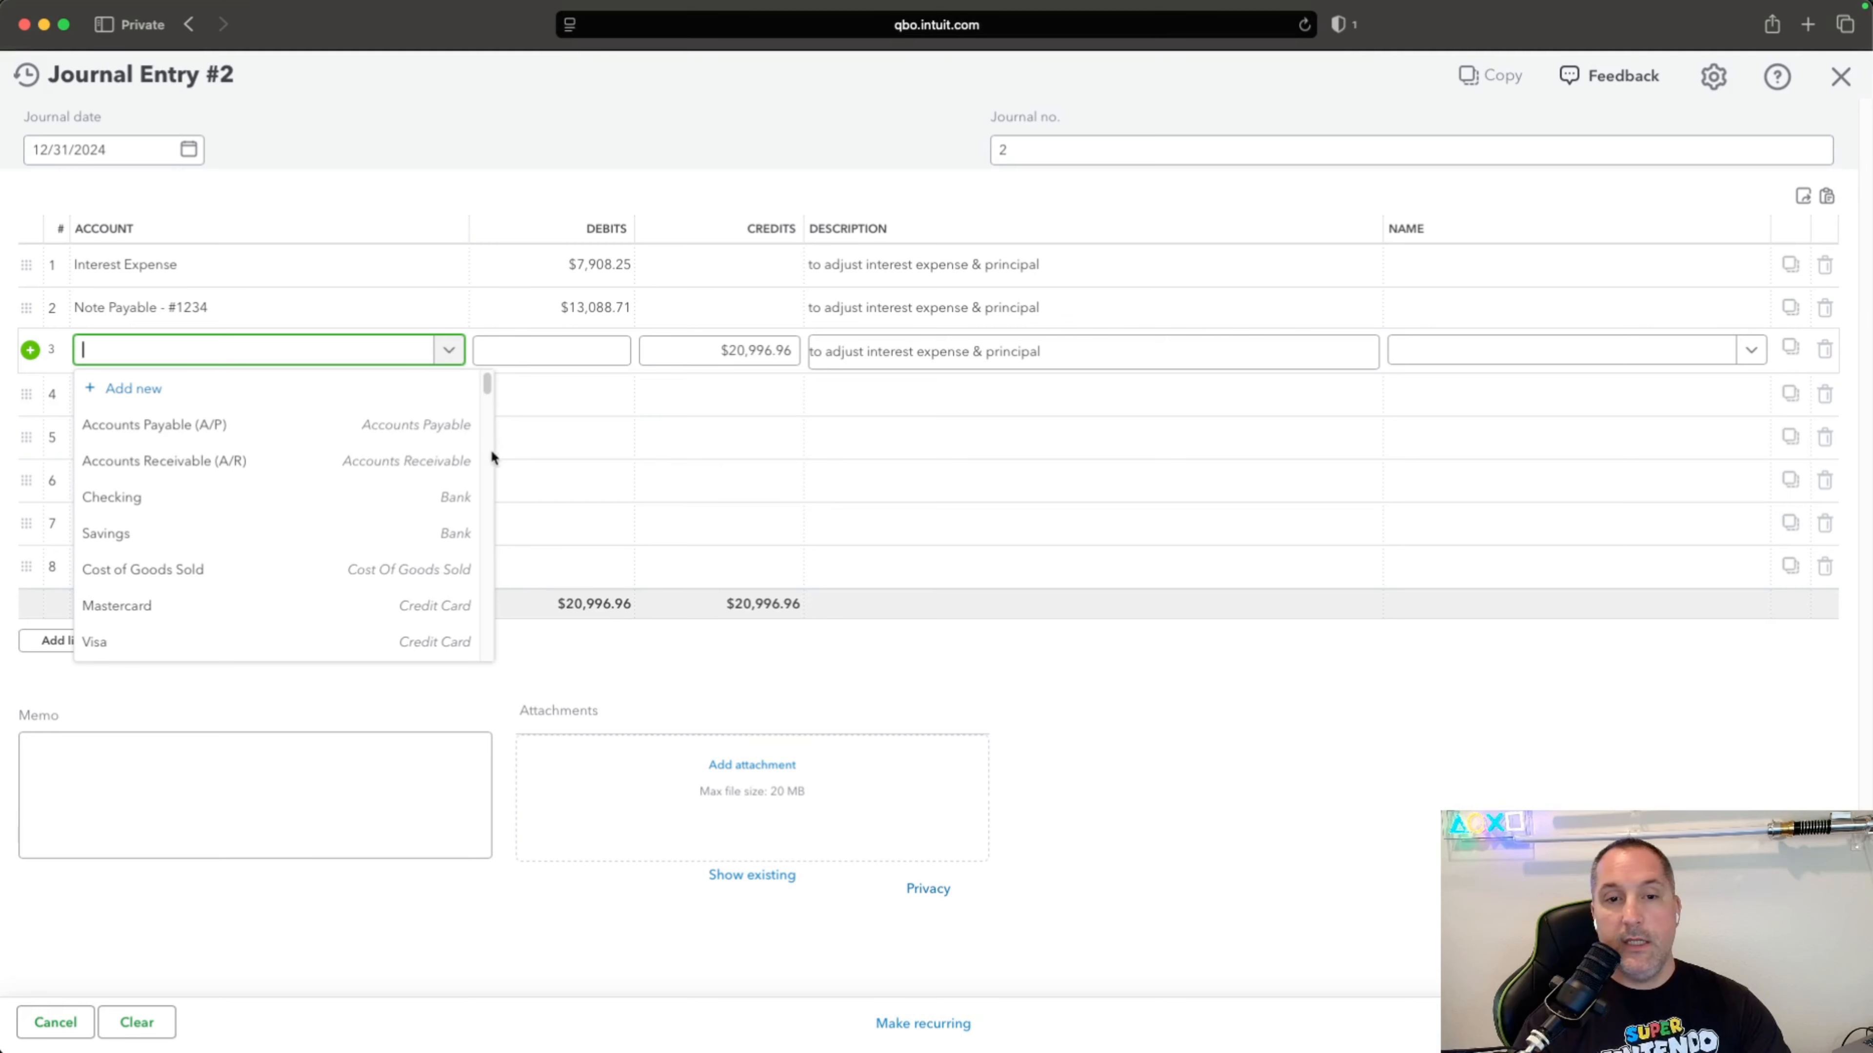
click(173, 497)
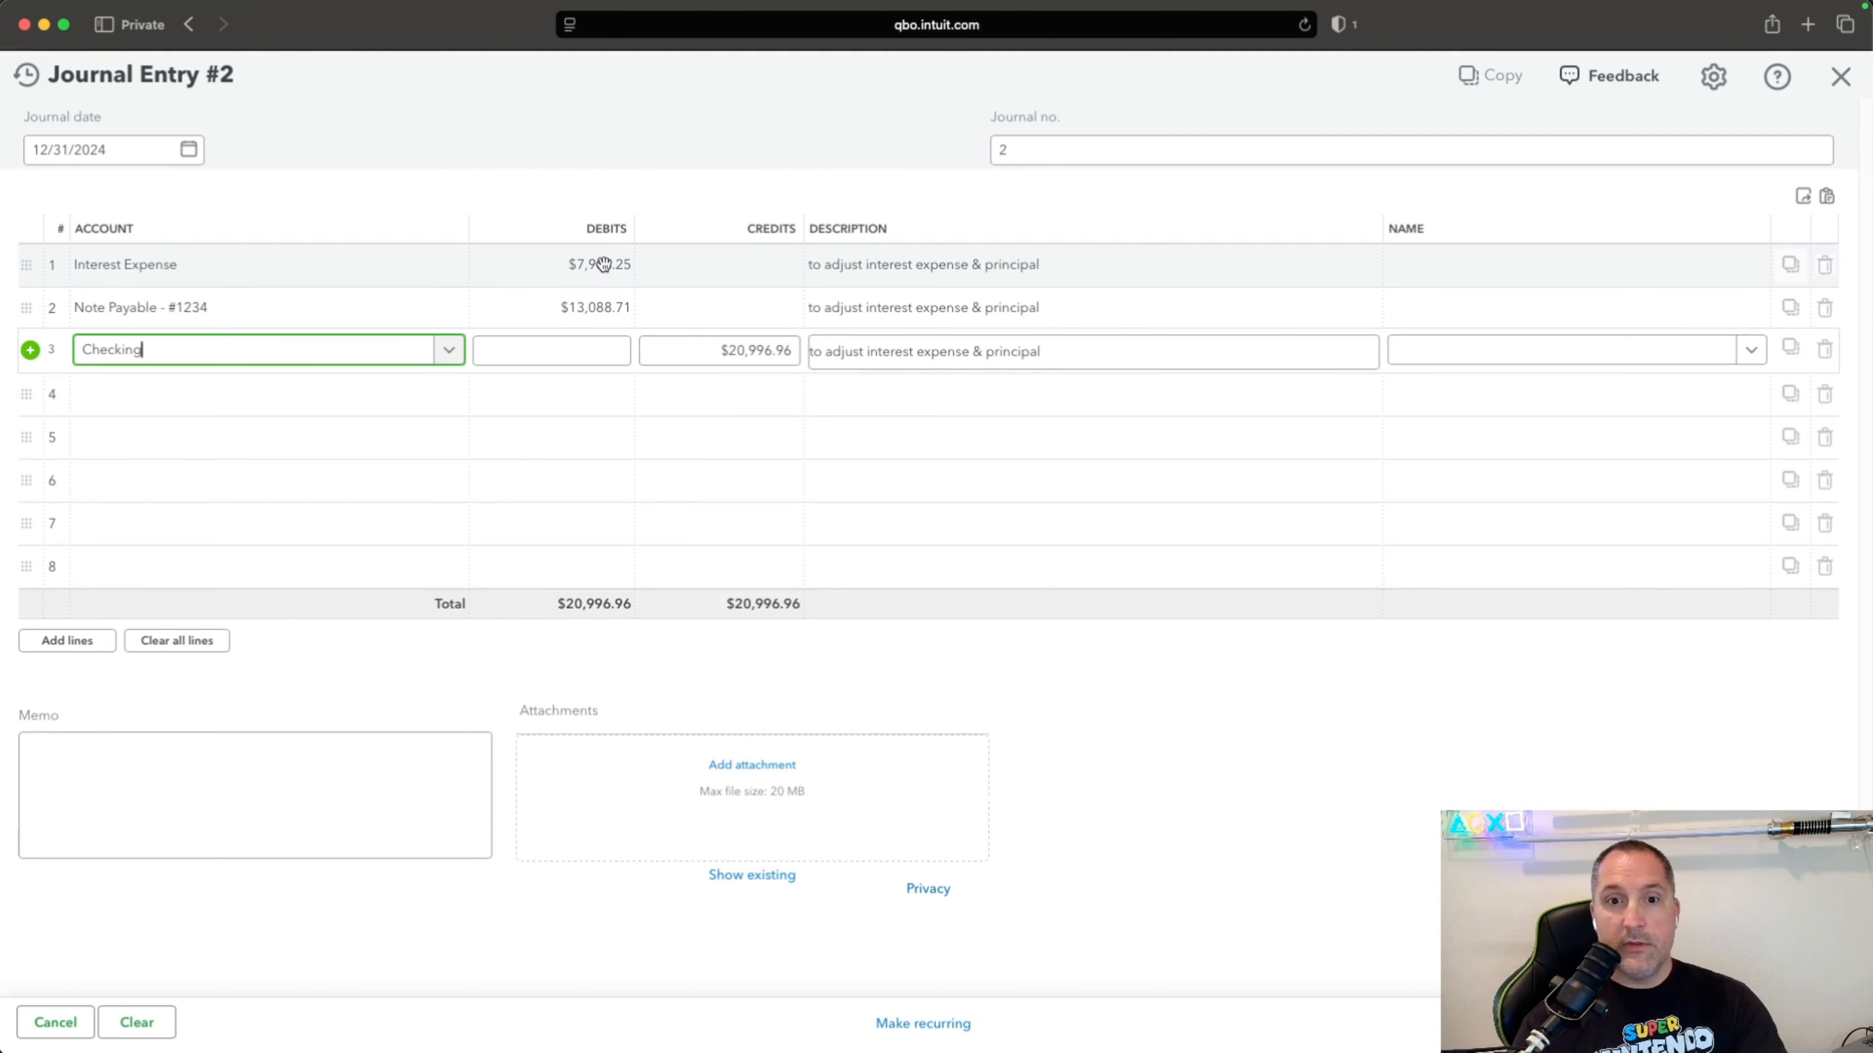
Check the principal debit and the Checking credit, and save and close the journal entry.
click(539, 285)
click(553, 302)
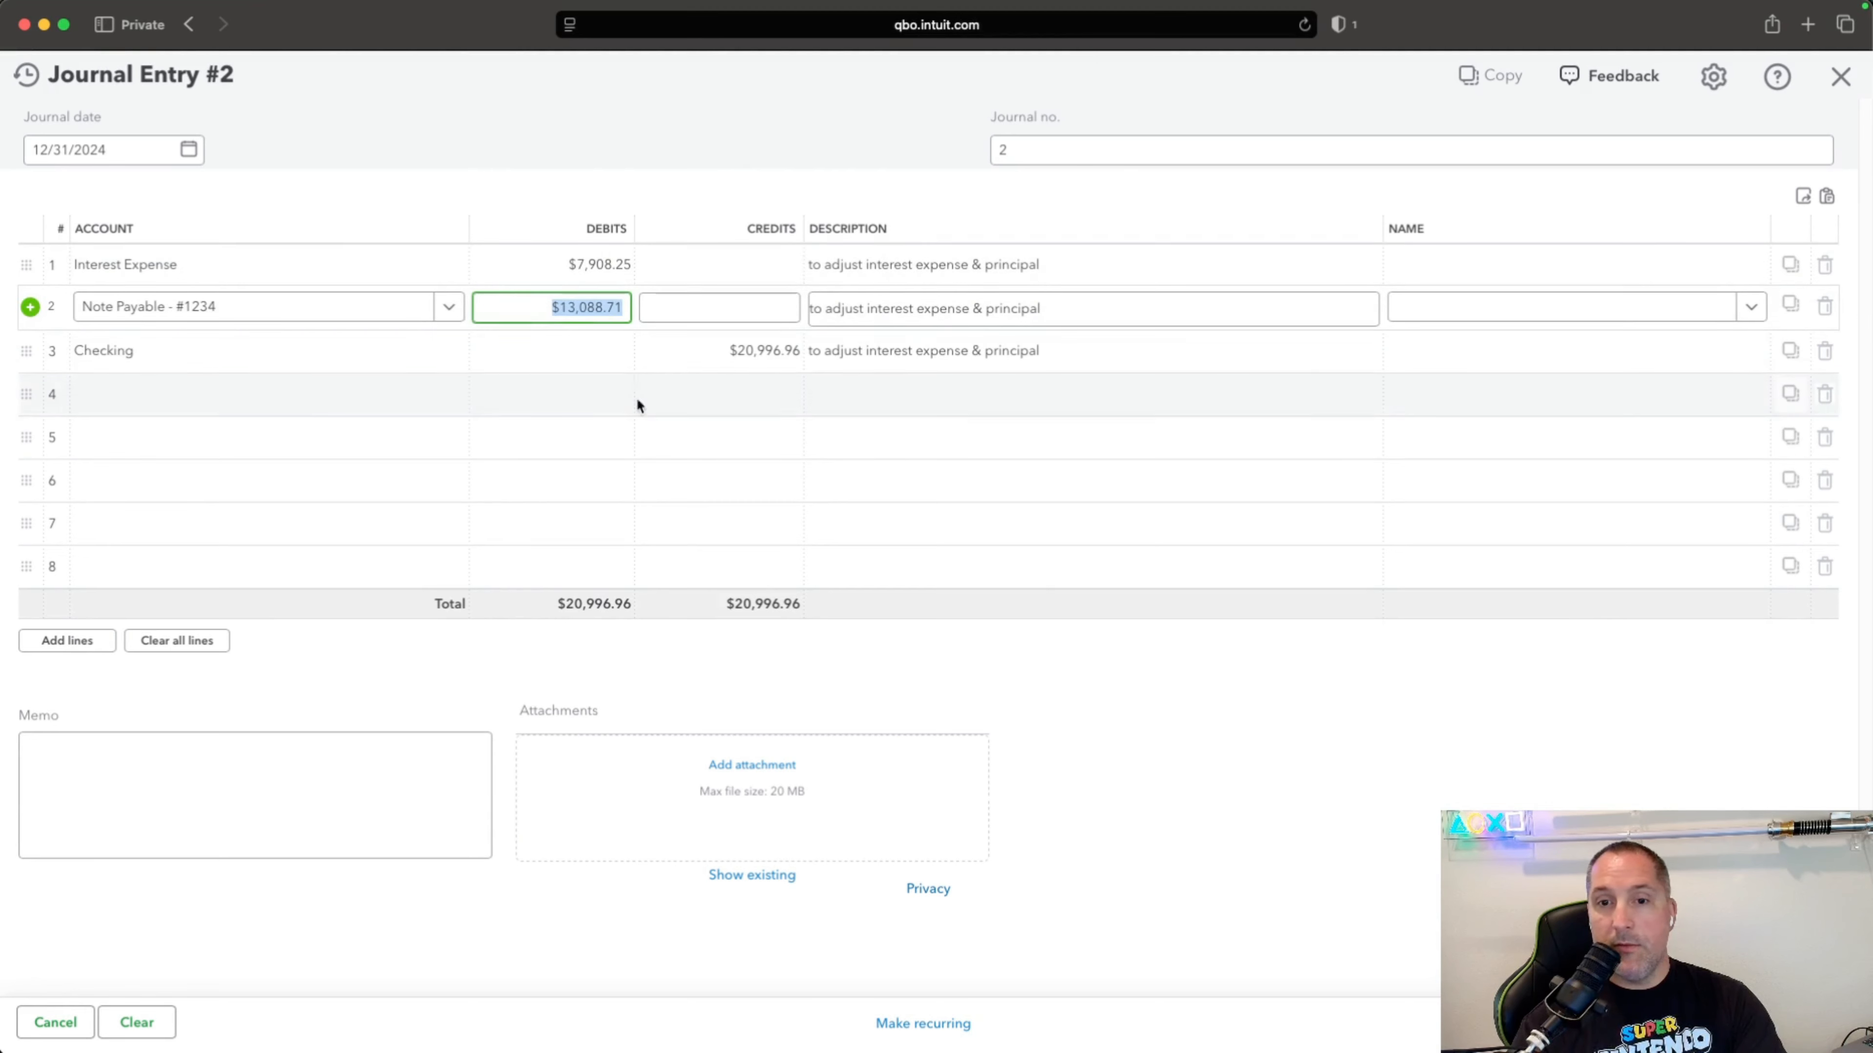
click(693, 354)
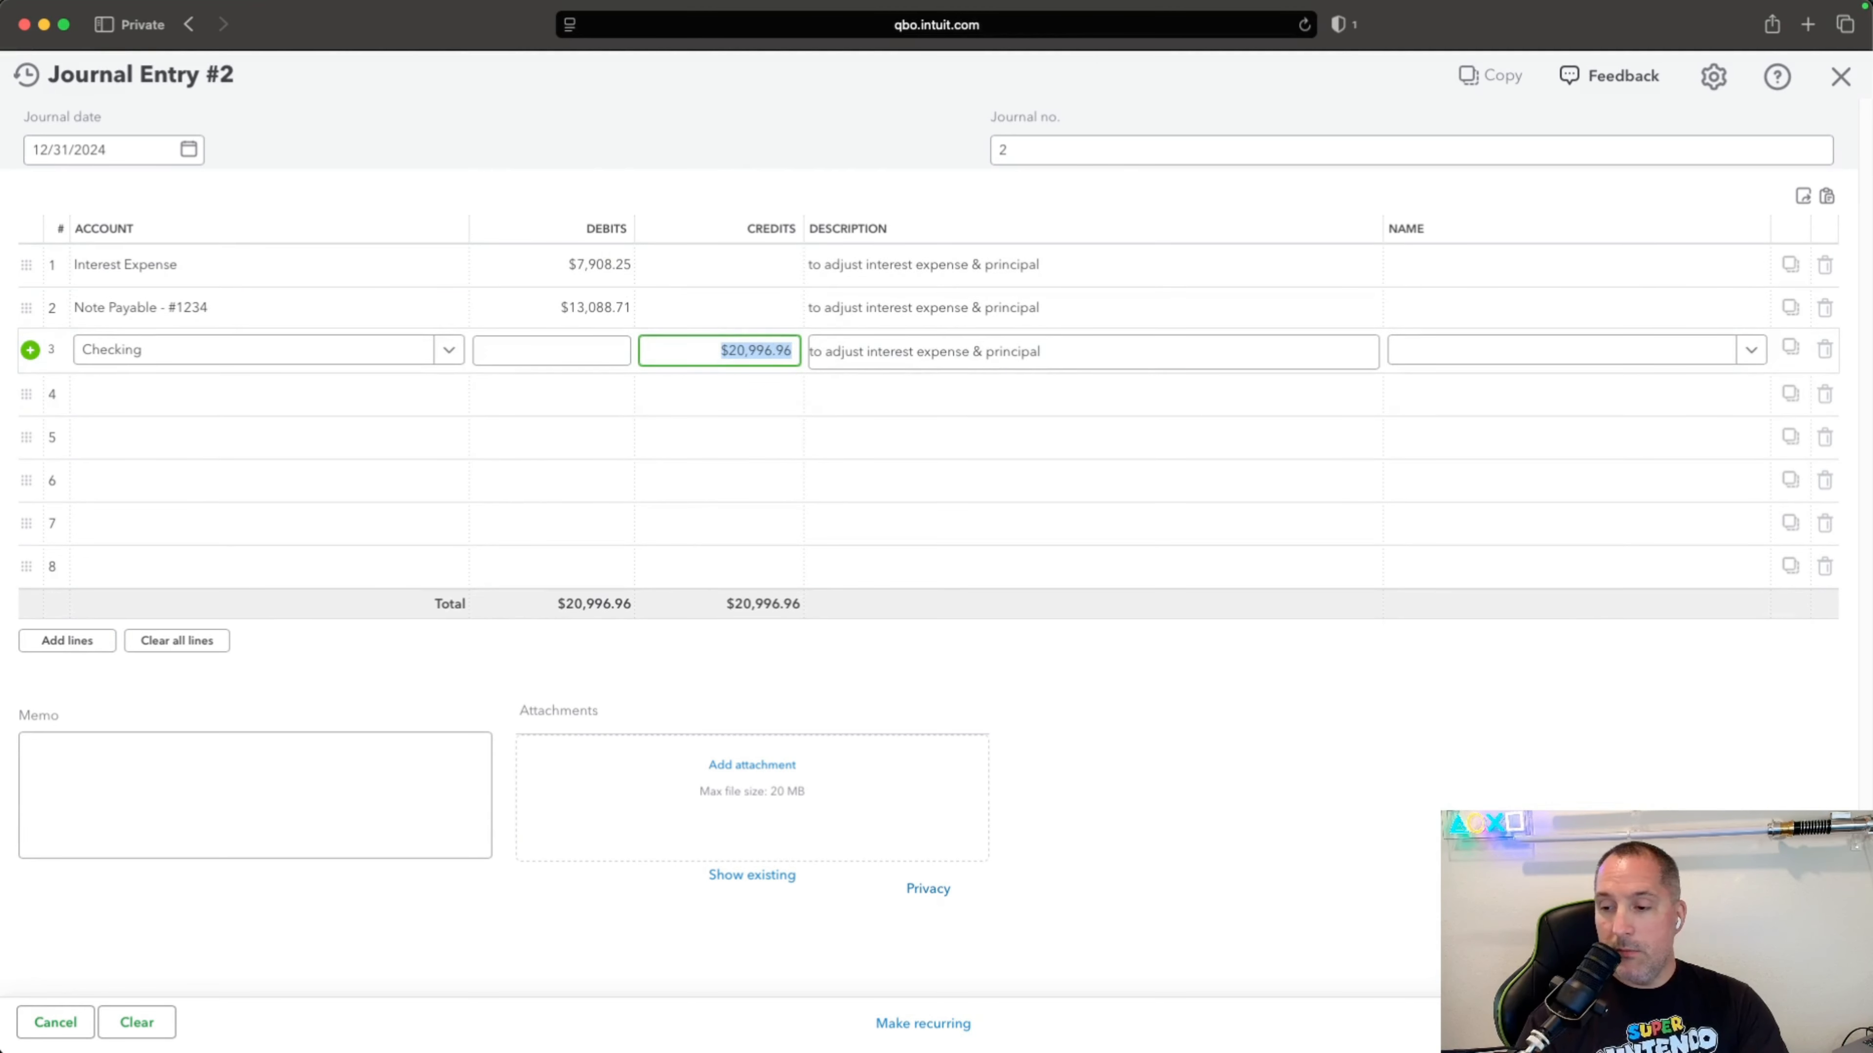
click(1770, 1024)
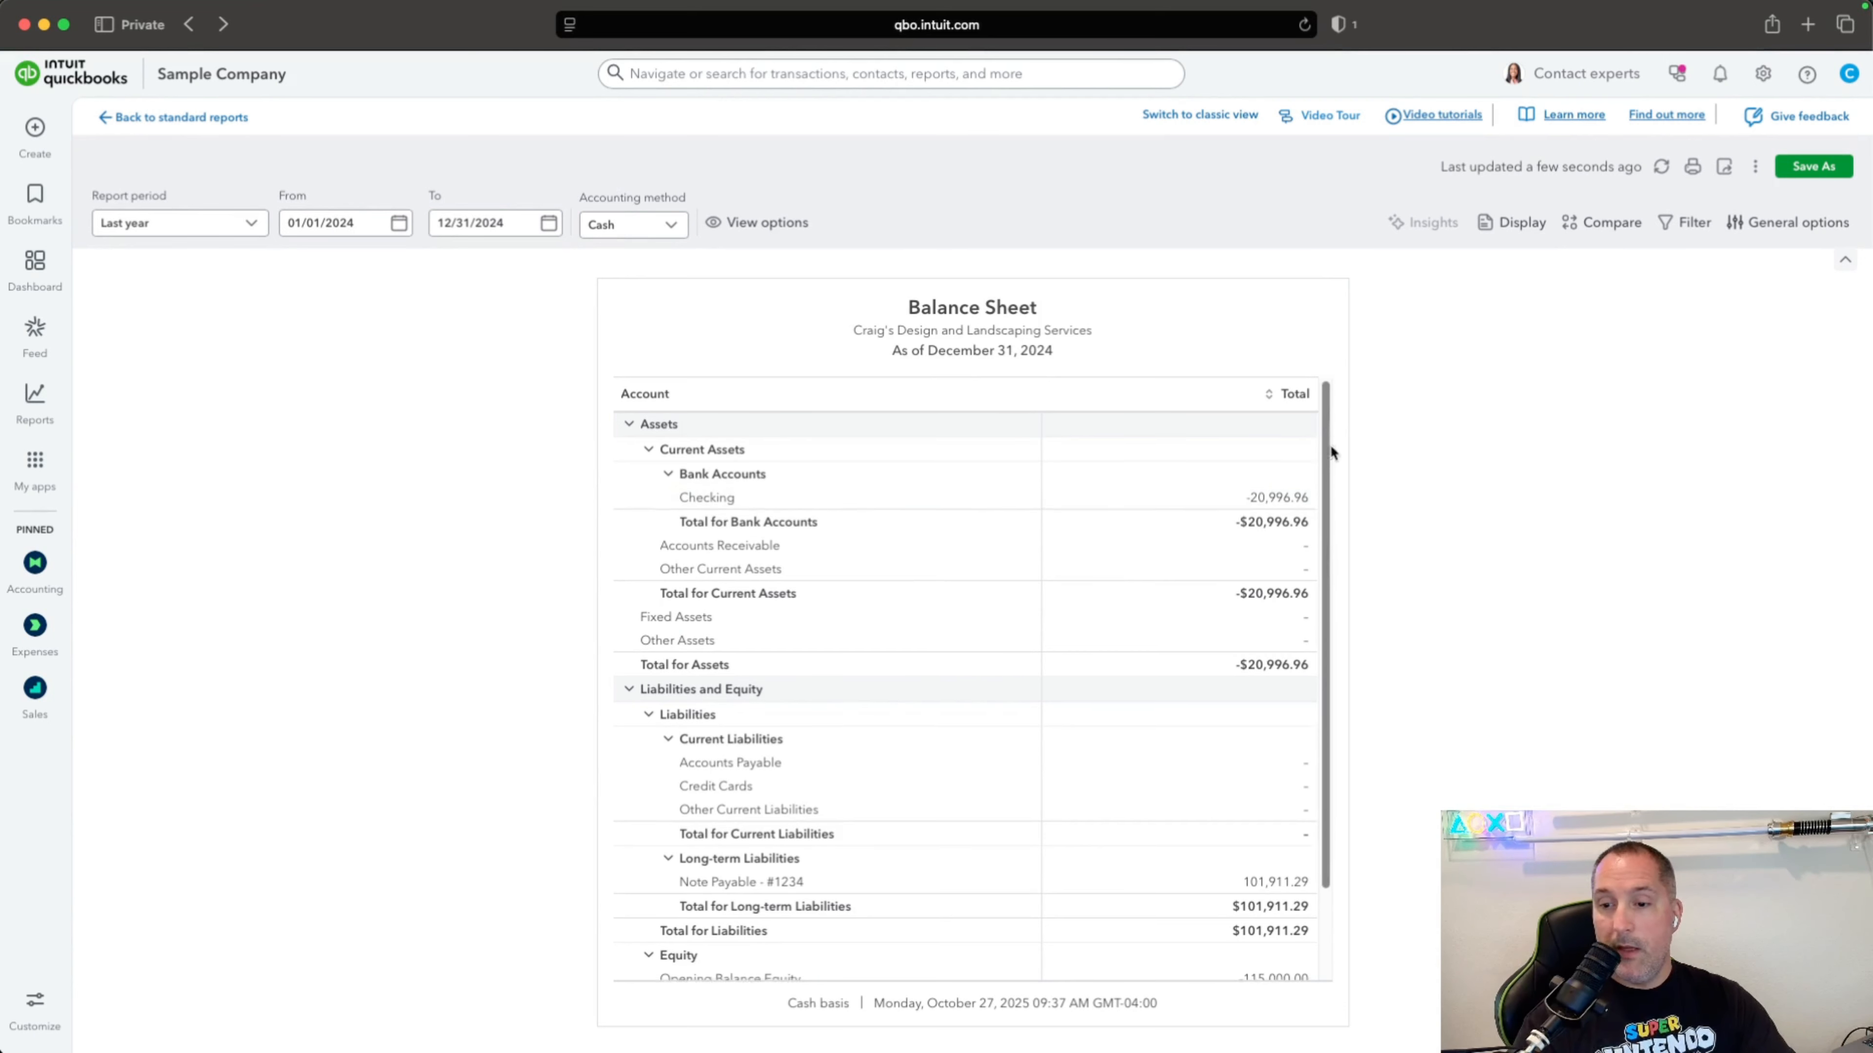
Check the note payable balance on the December 31, 2024 balance sheet against the amortization schedule by calculating 115000-13088.71 in the calculator.
scroll(1371, 636, down, 3)
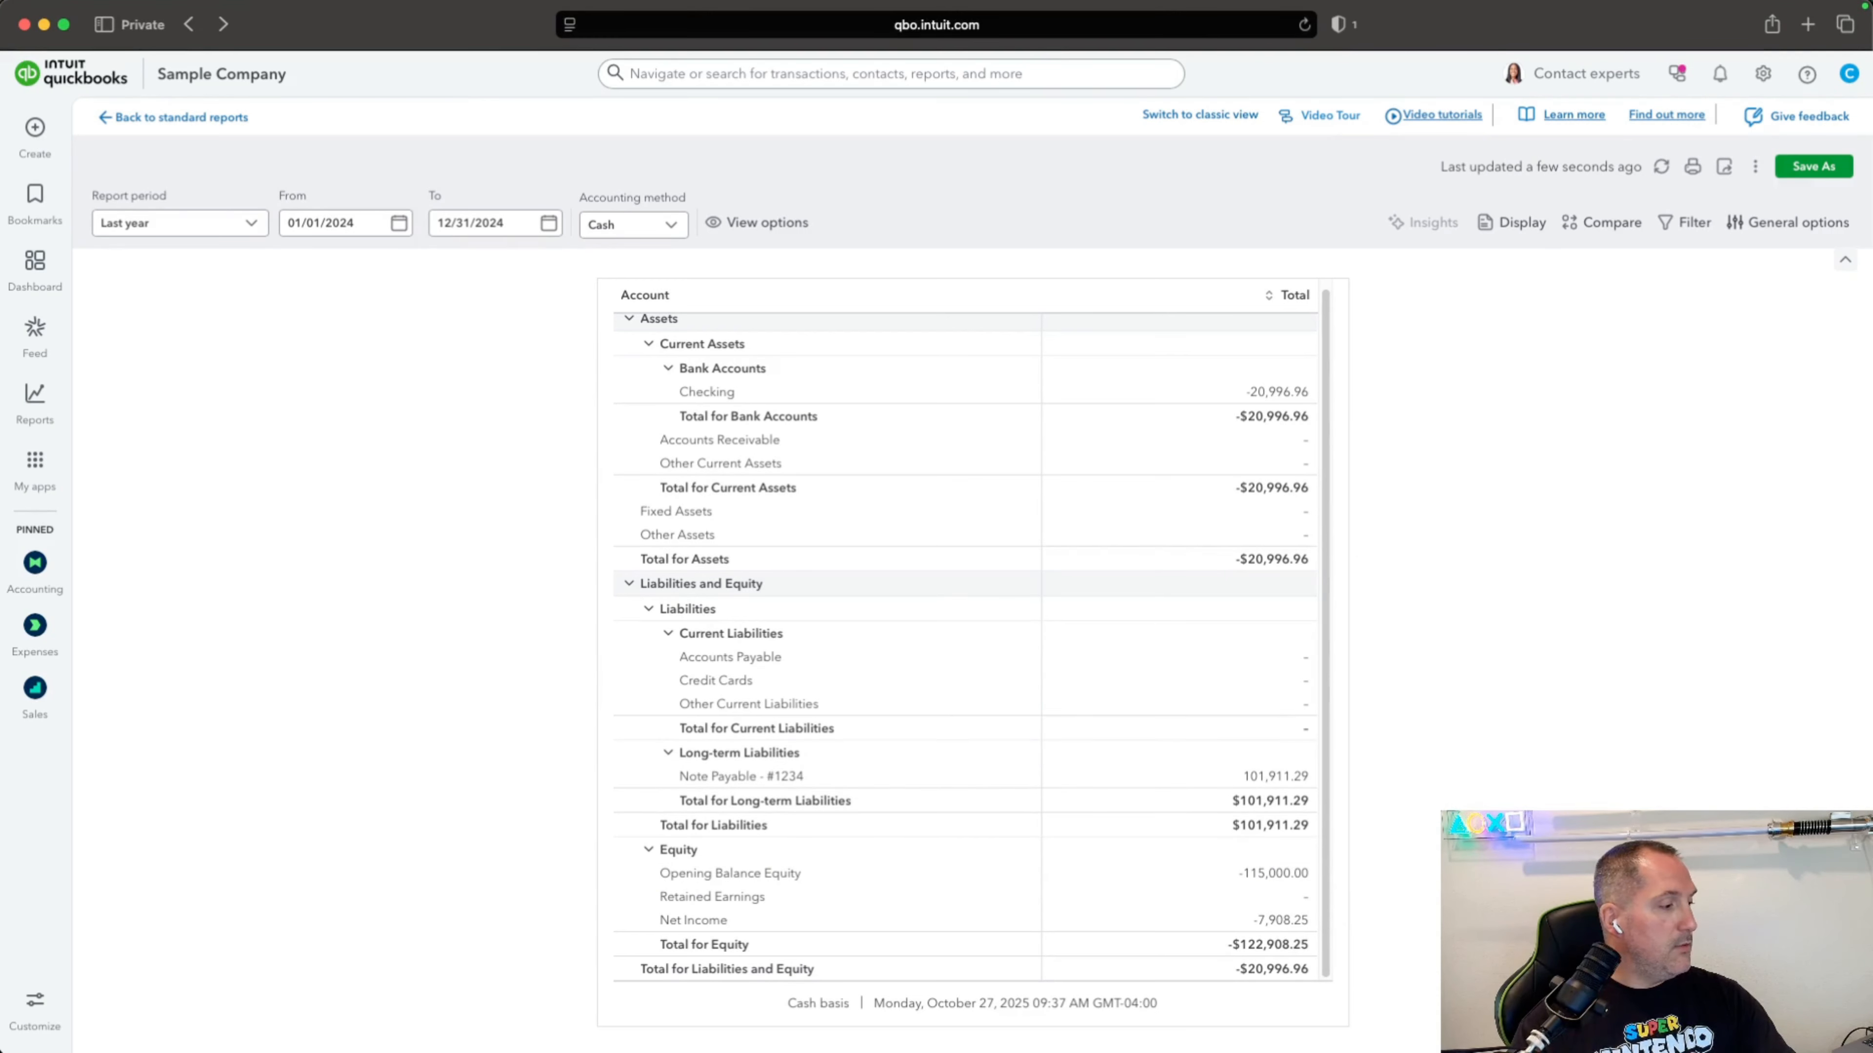
key(super+Tab)
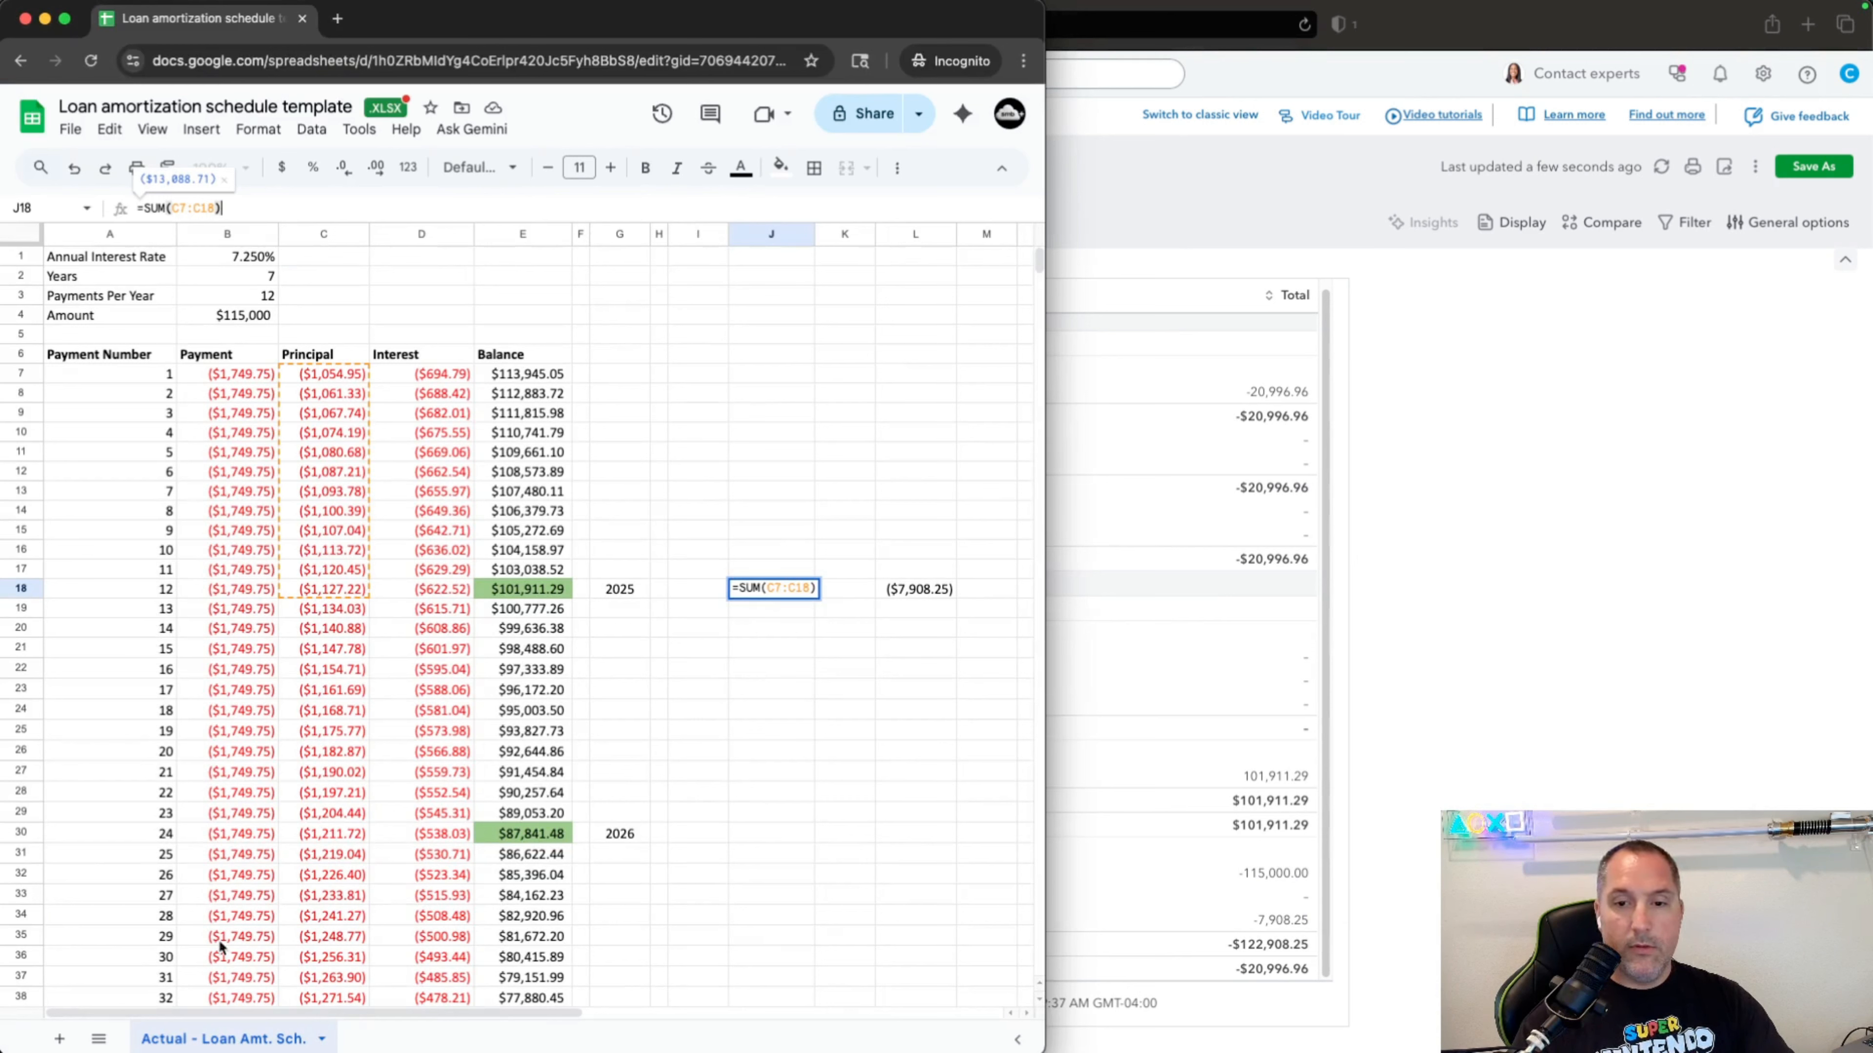
click(791, 672)
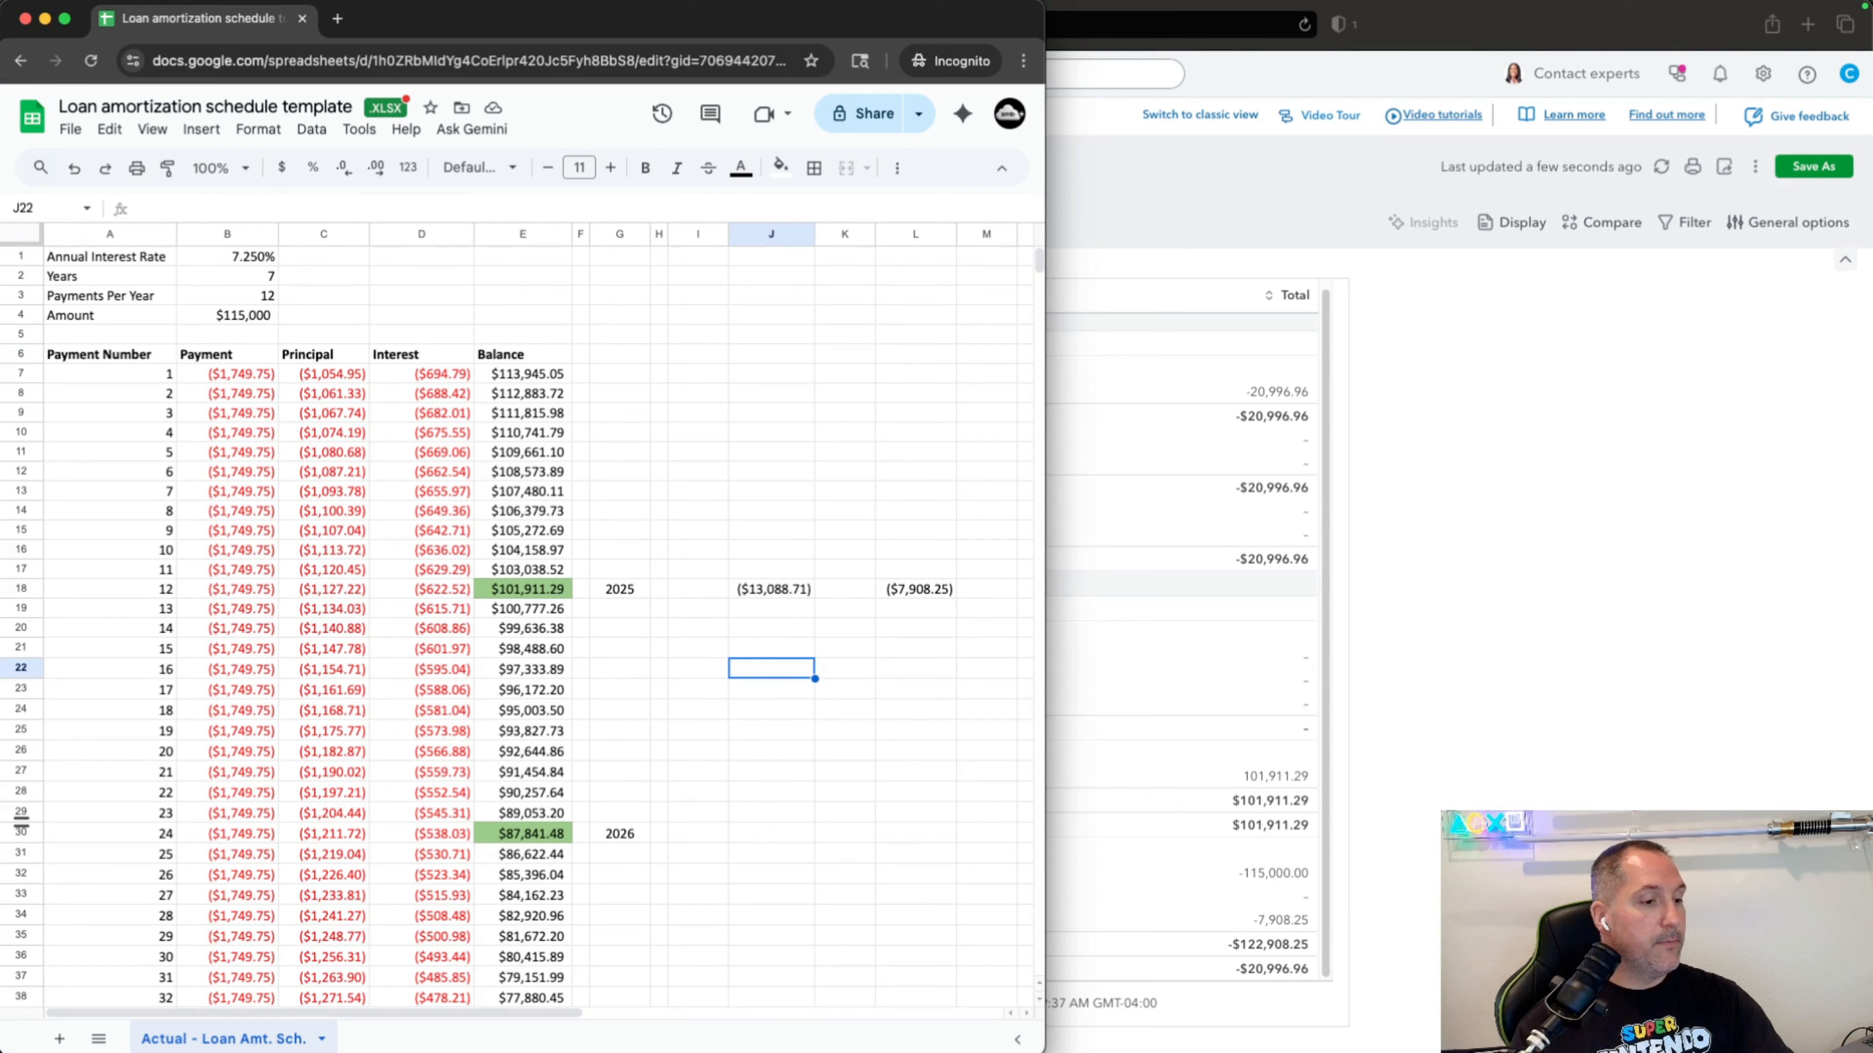
key(super+Tab)
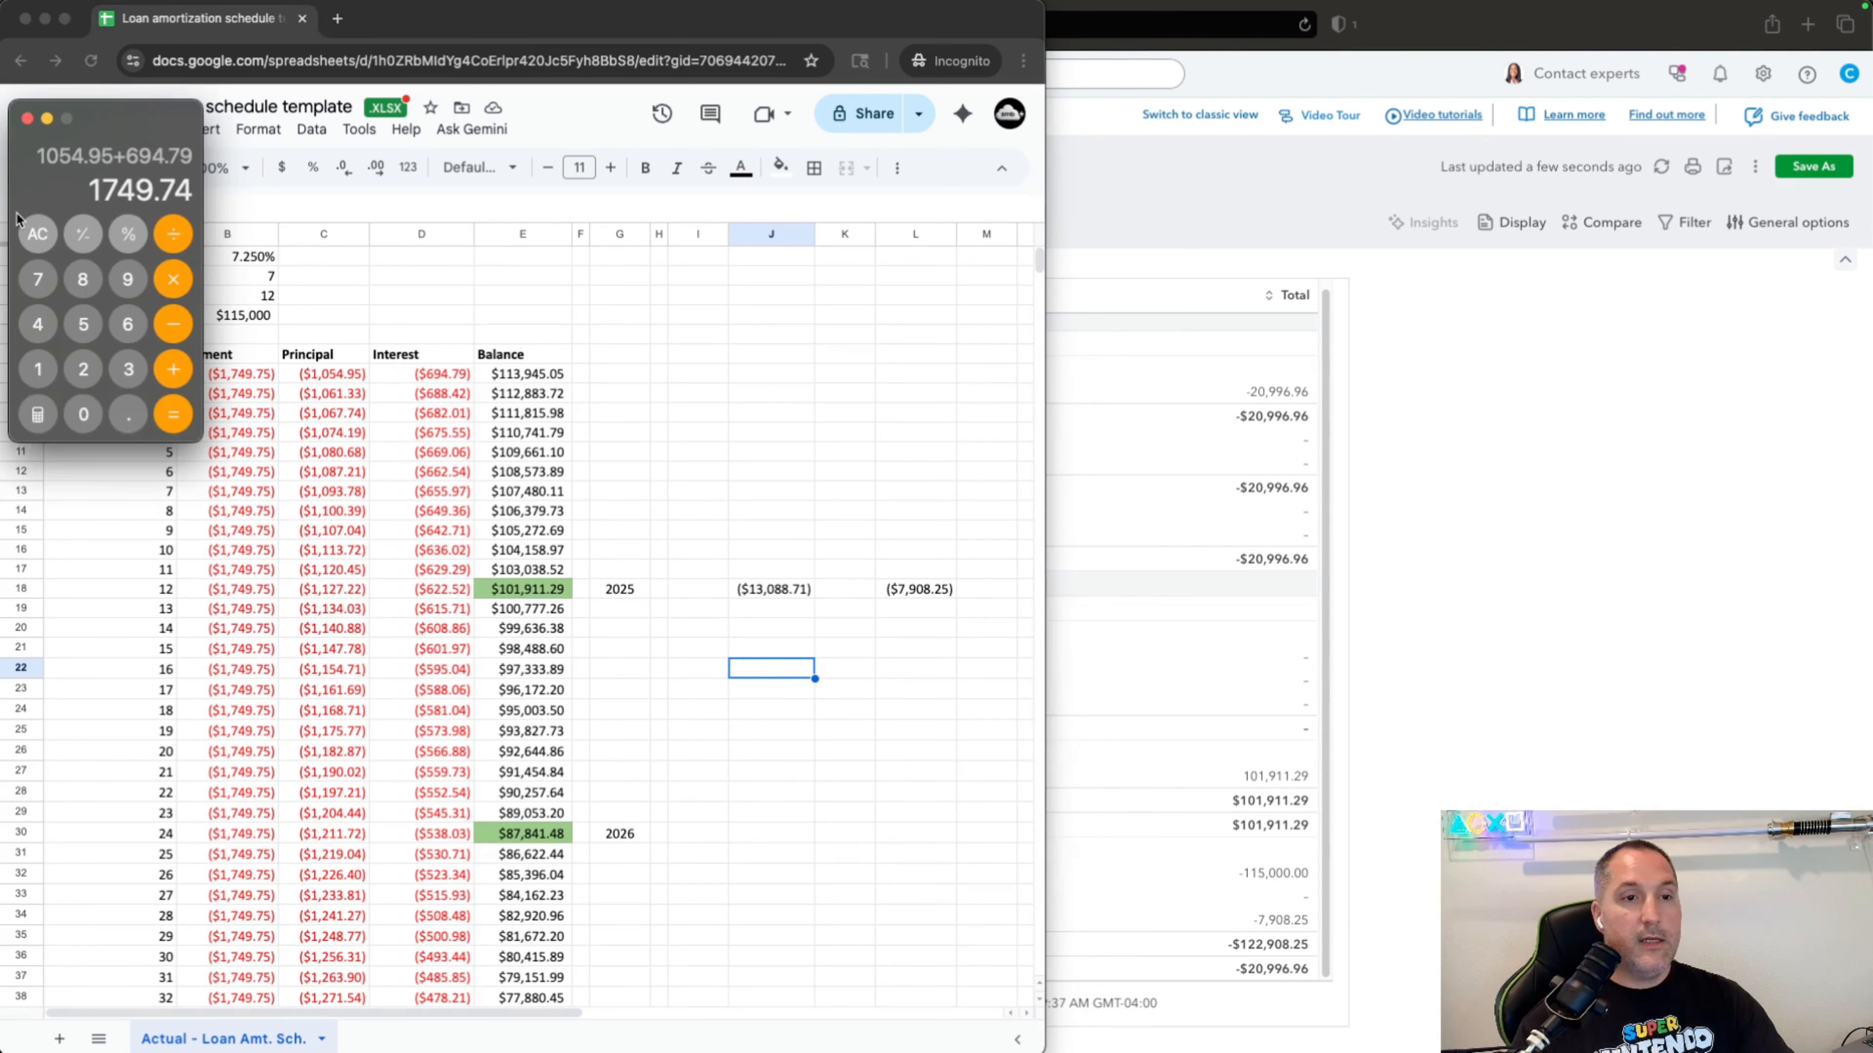
click(38, 234)
text(1)
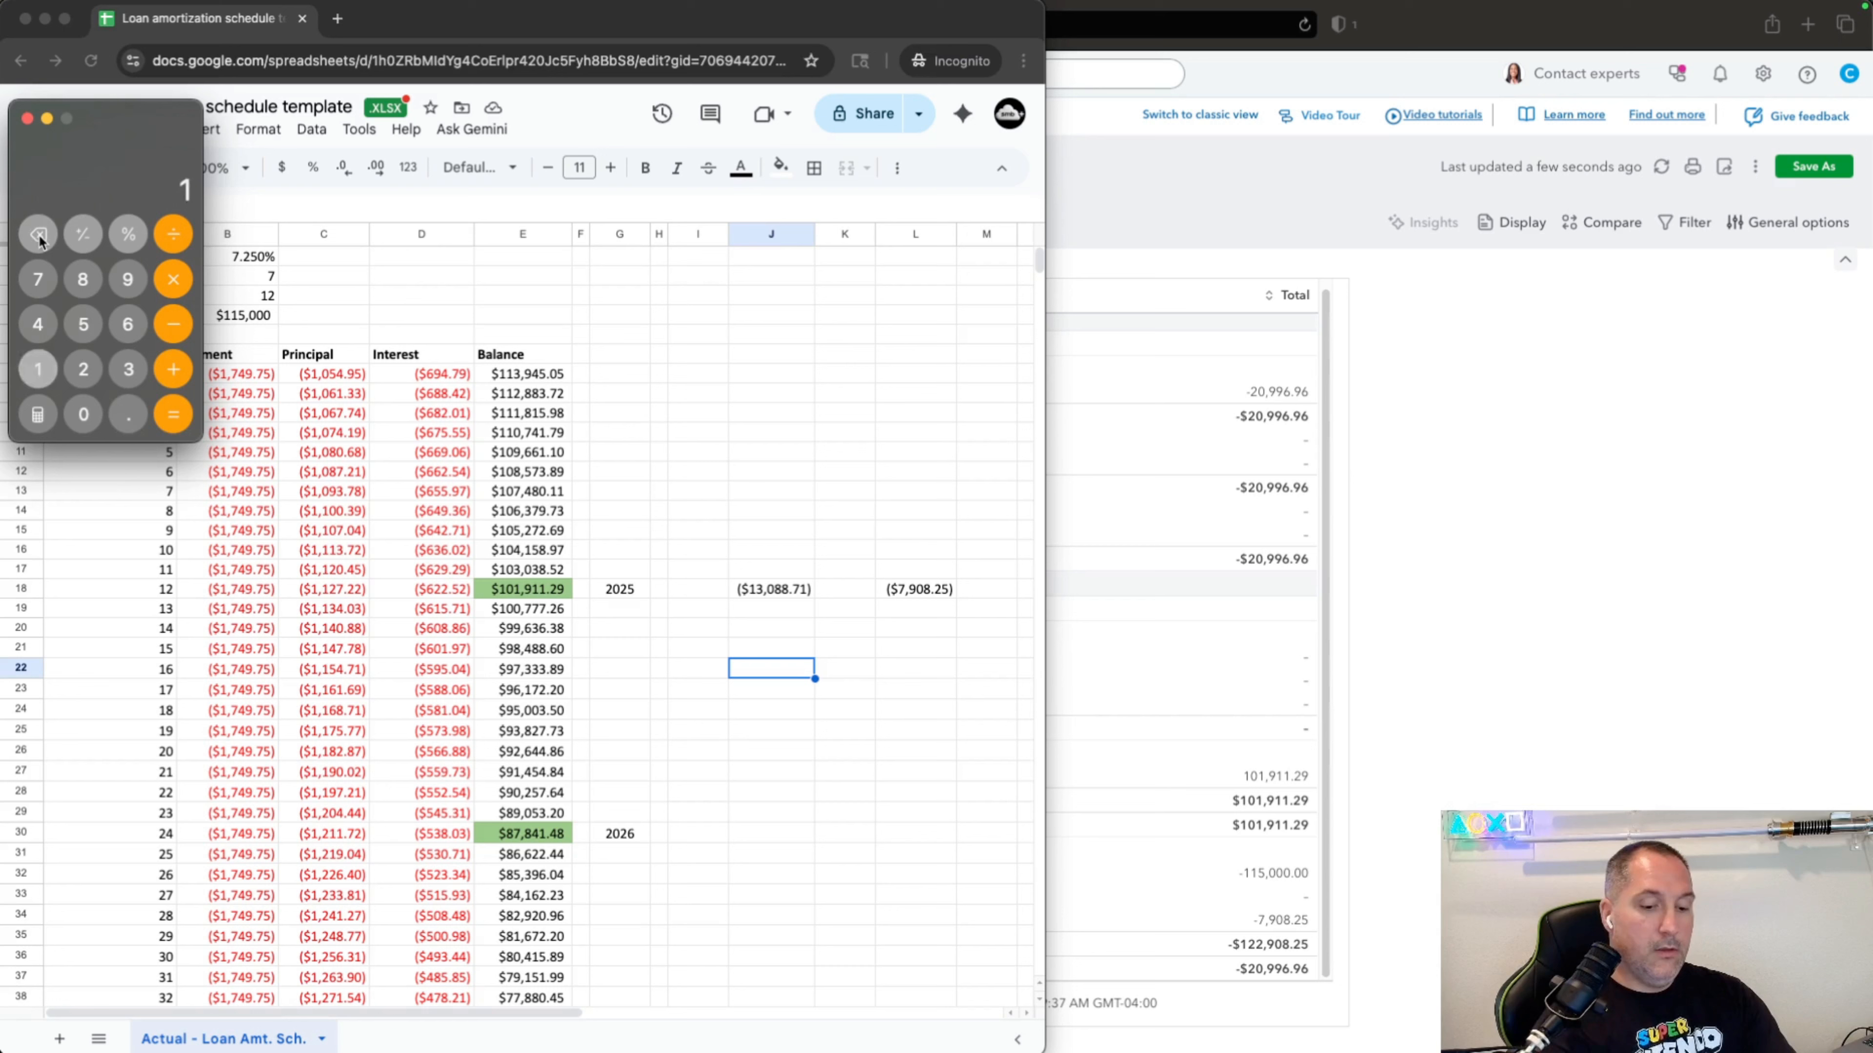
text(15000-13)
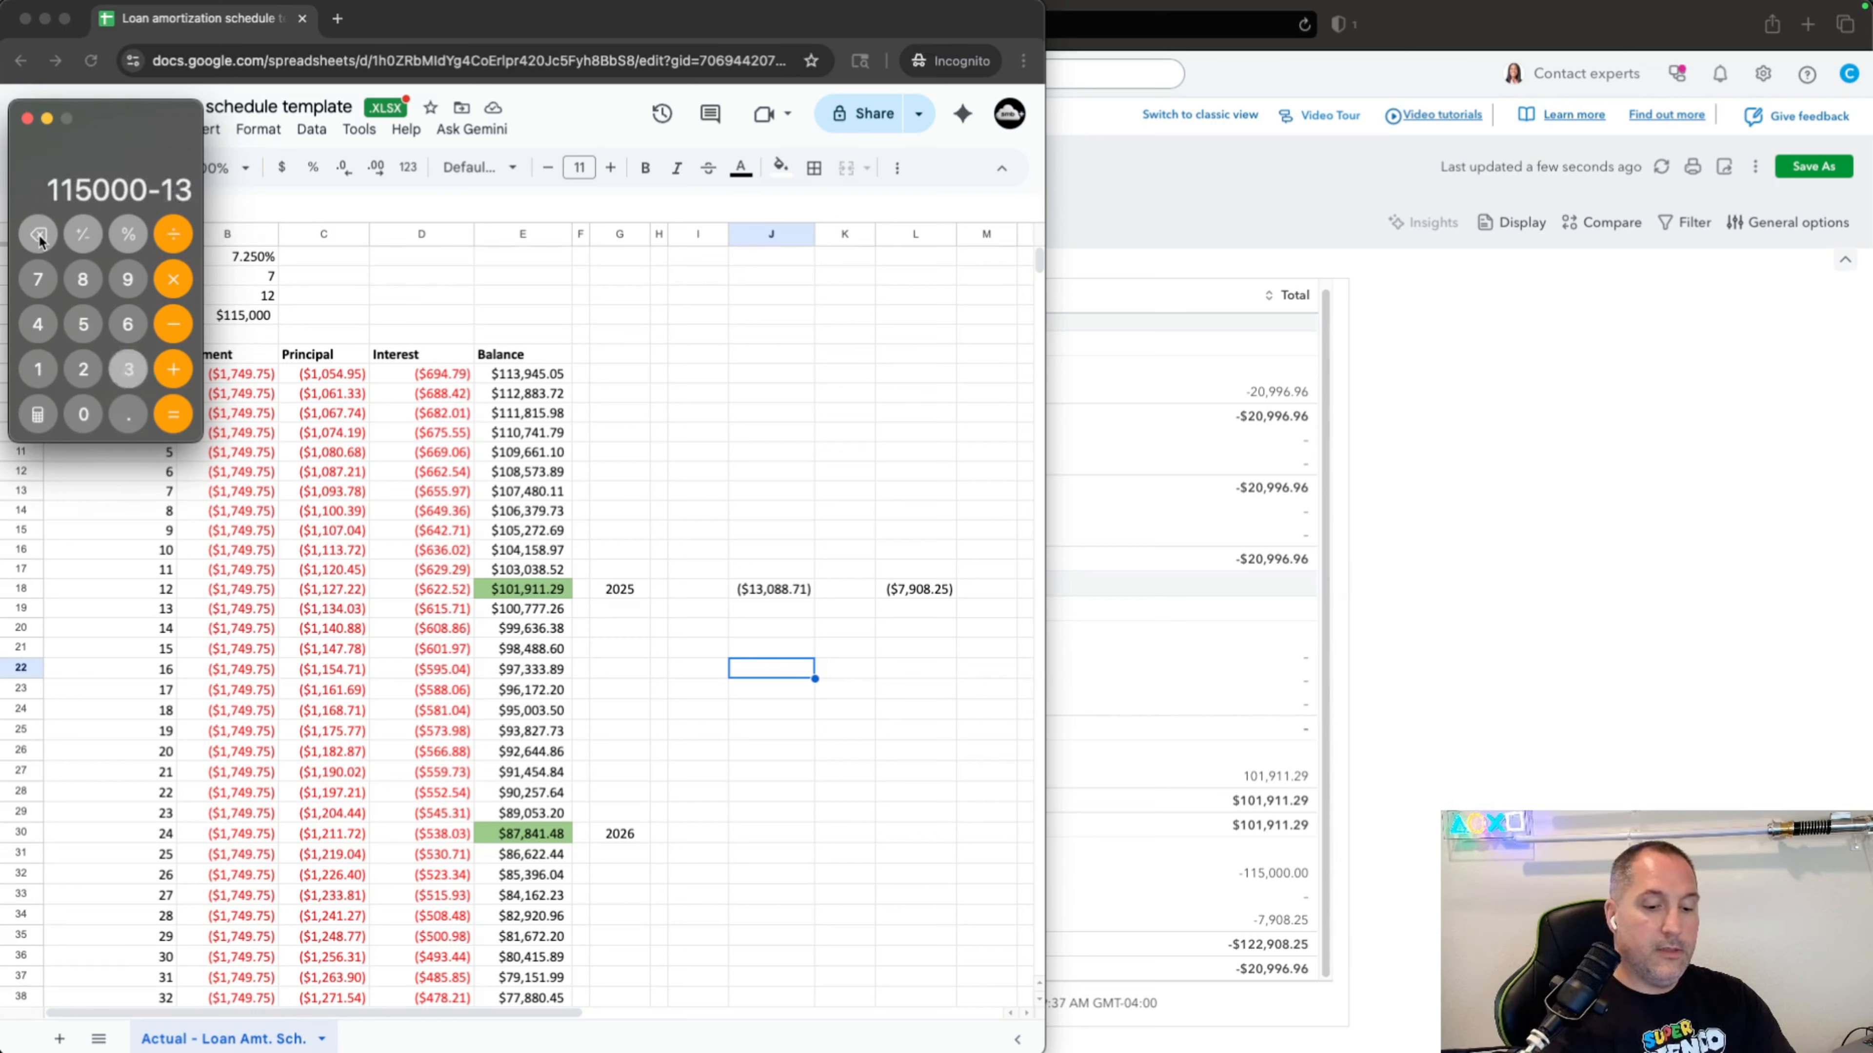
text(088.71)
key(Return)
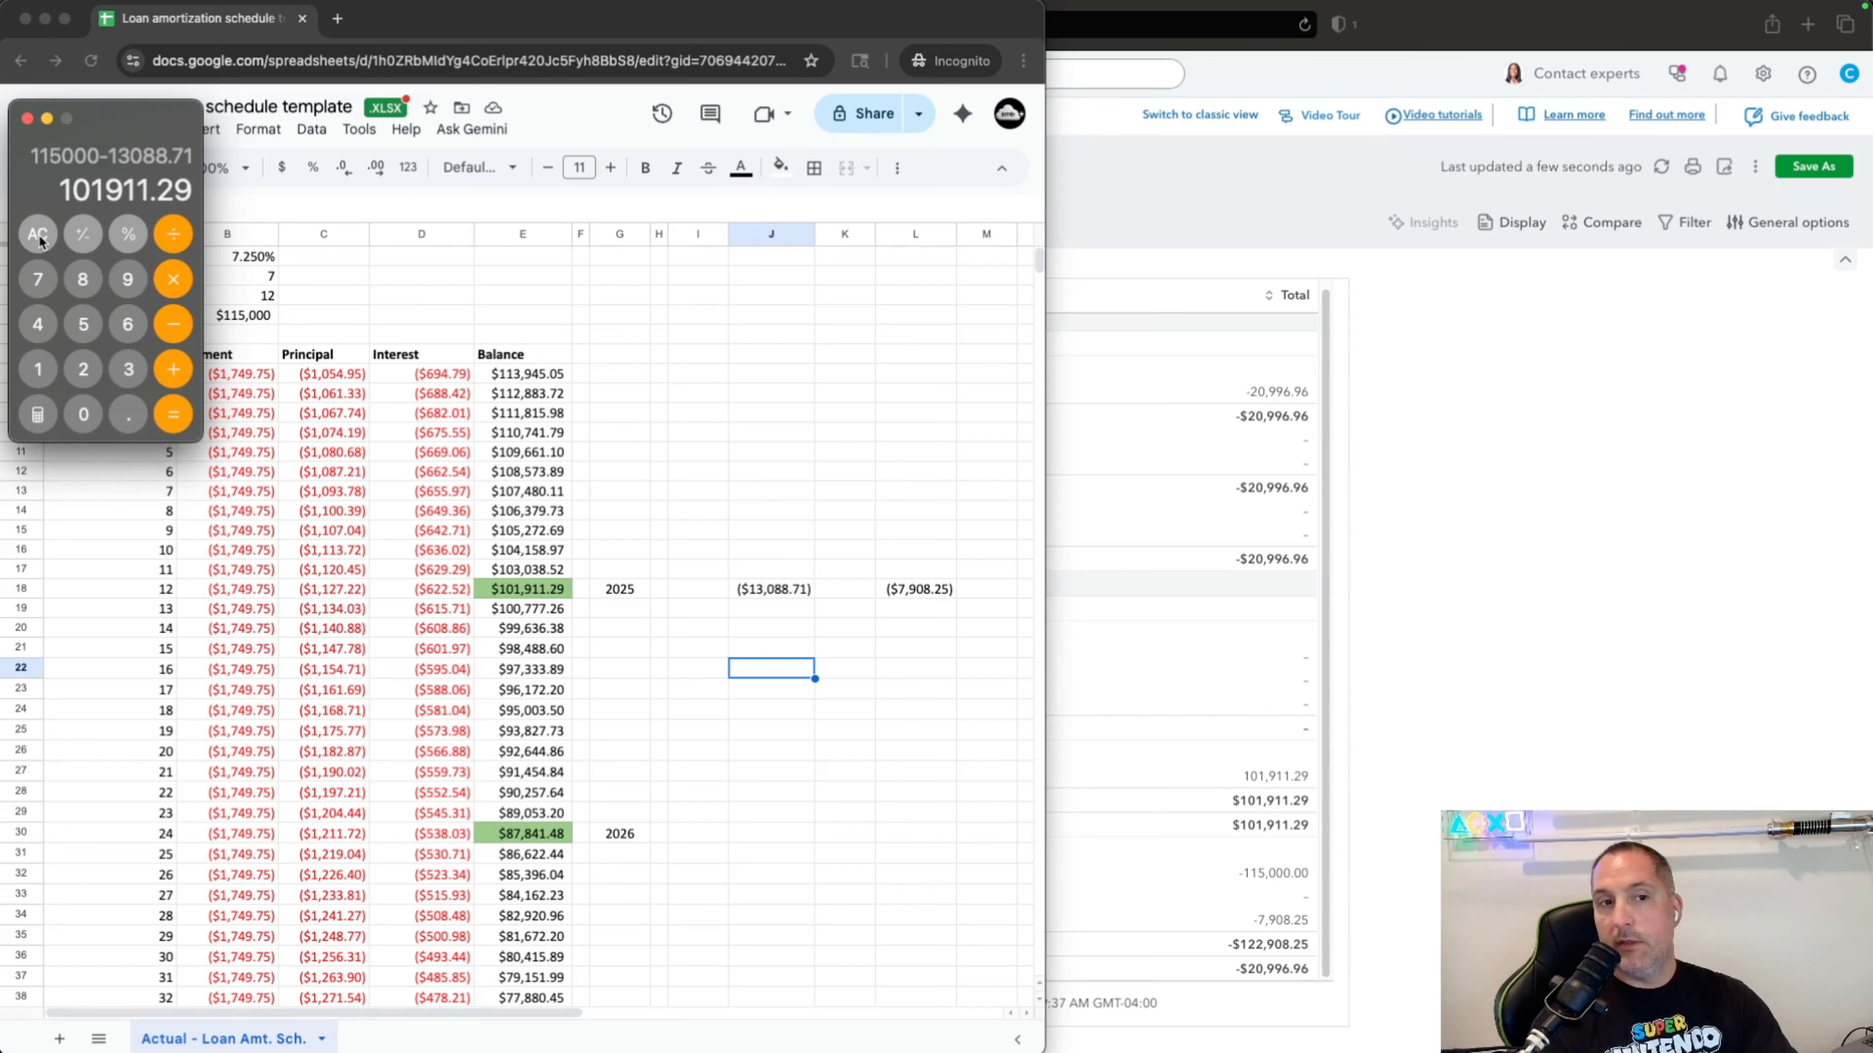
click(1481, 735)
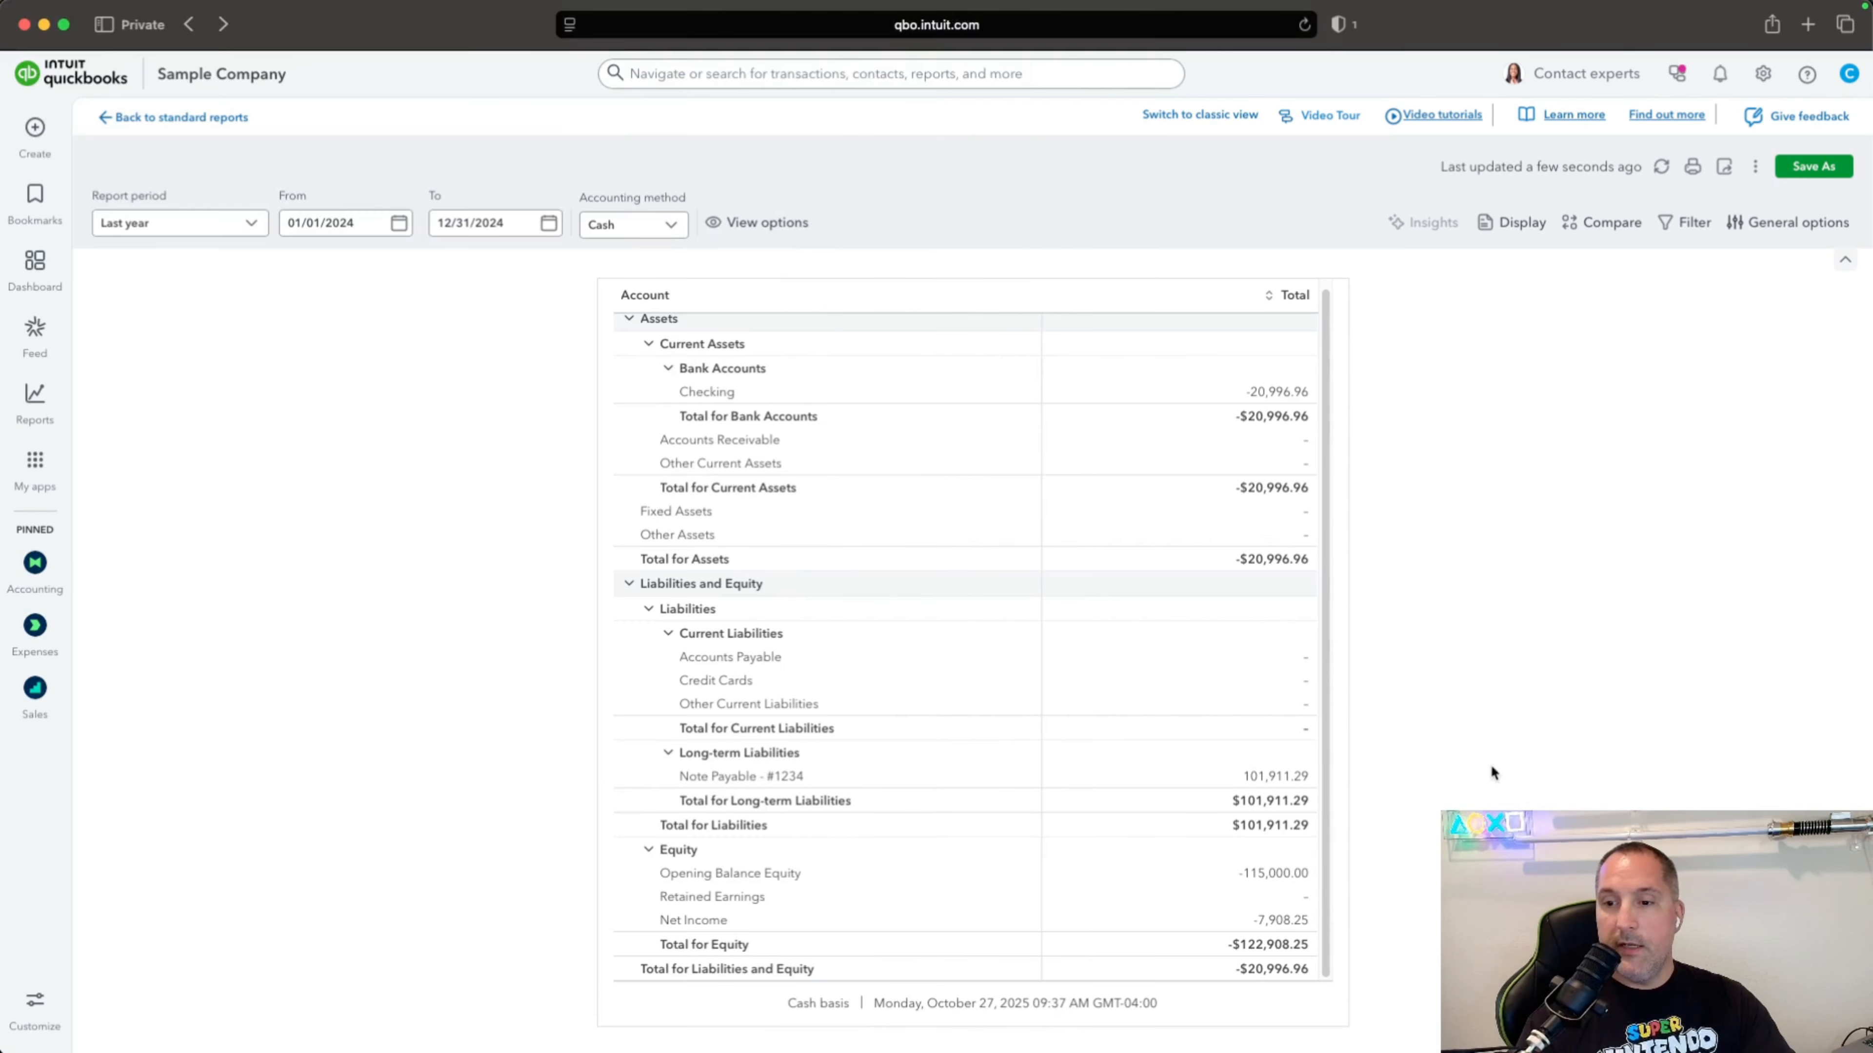
Open the transaction detail behind the Note Payable balance on the 2024 balance sheet.
click(1300, 777)
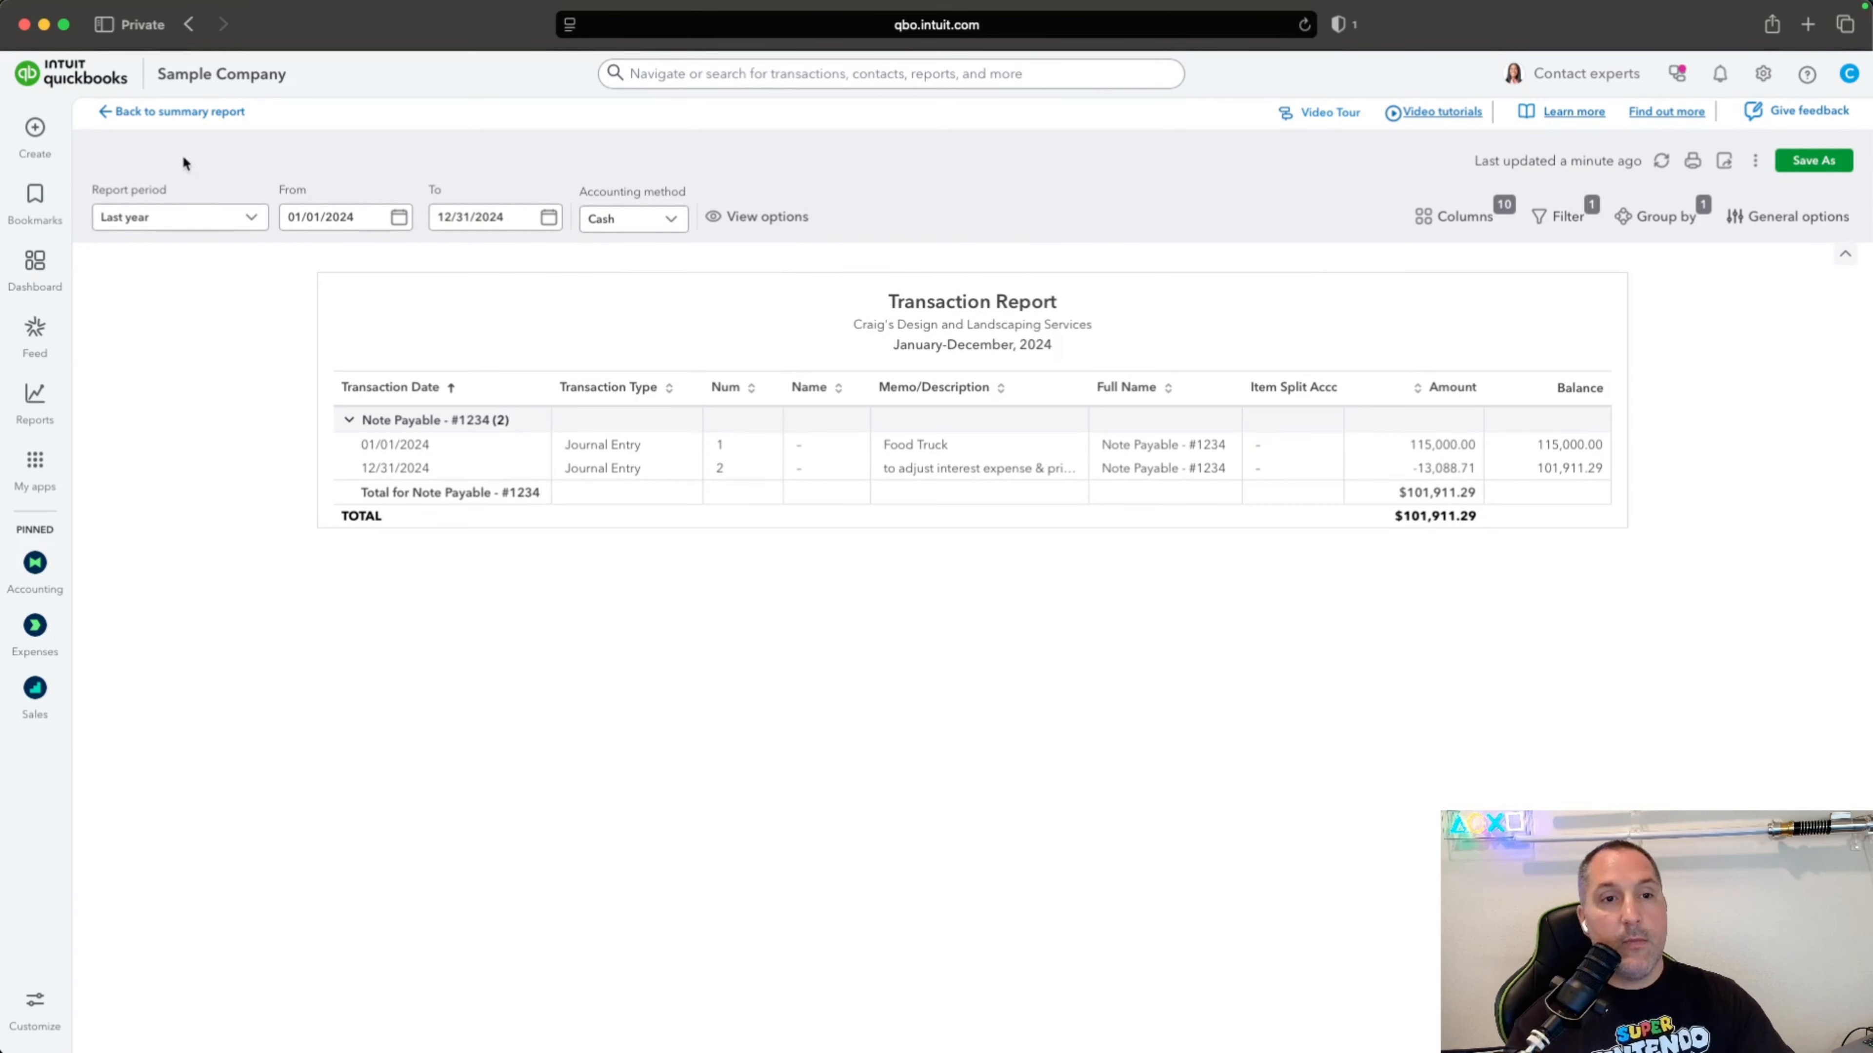
Run the standard Profit and Loss report for last year, 01/01/2024 to 12/31/2024, using the Cash accounting method.
mouse_move(46, 413)
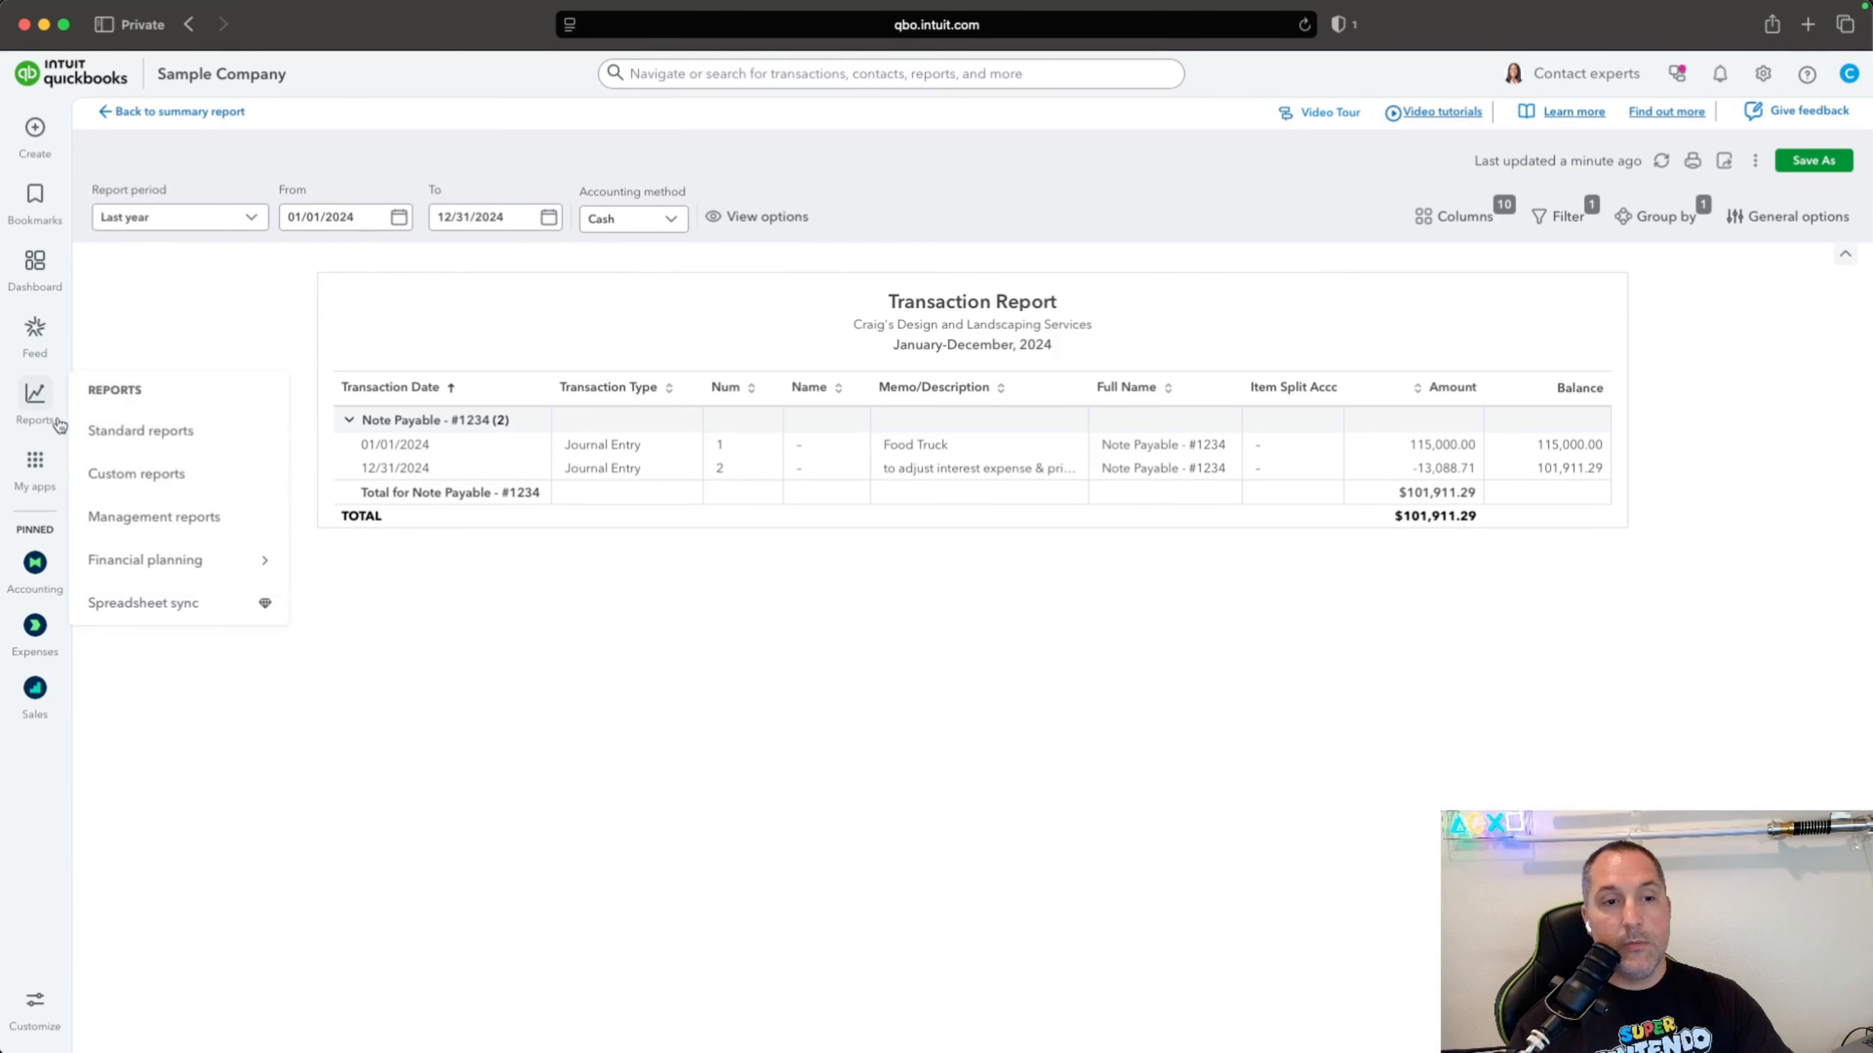
click(130, 438)
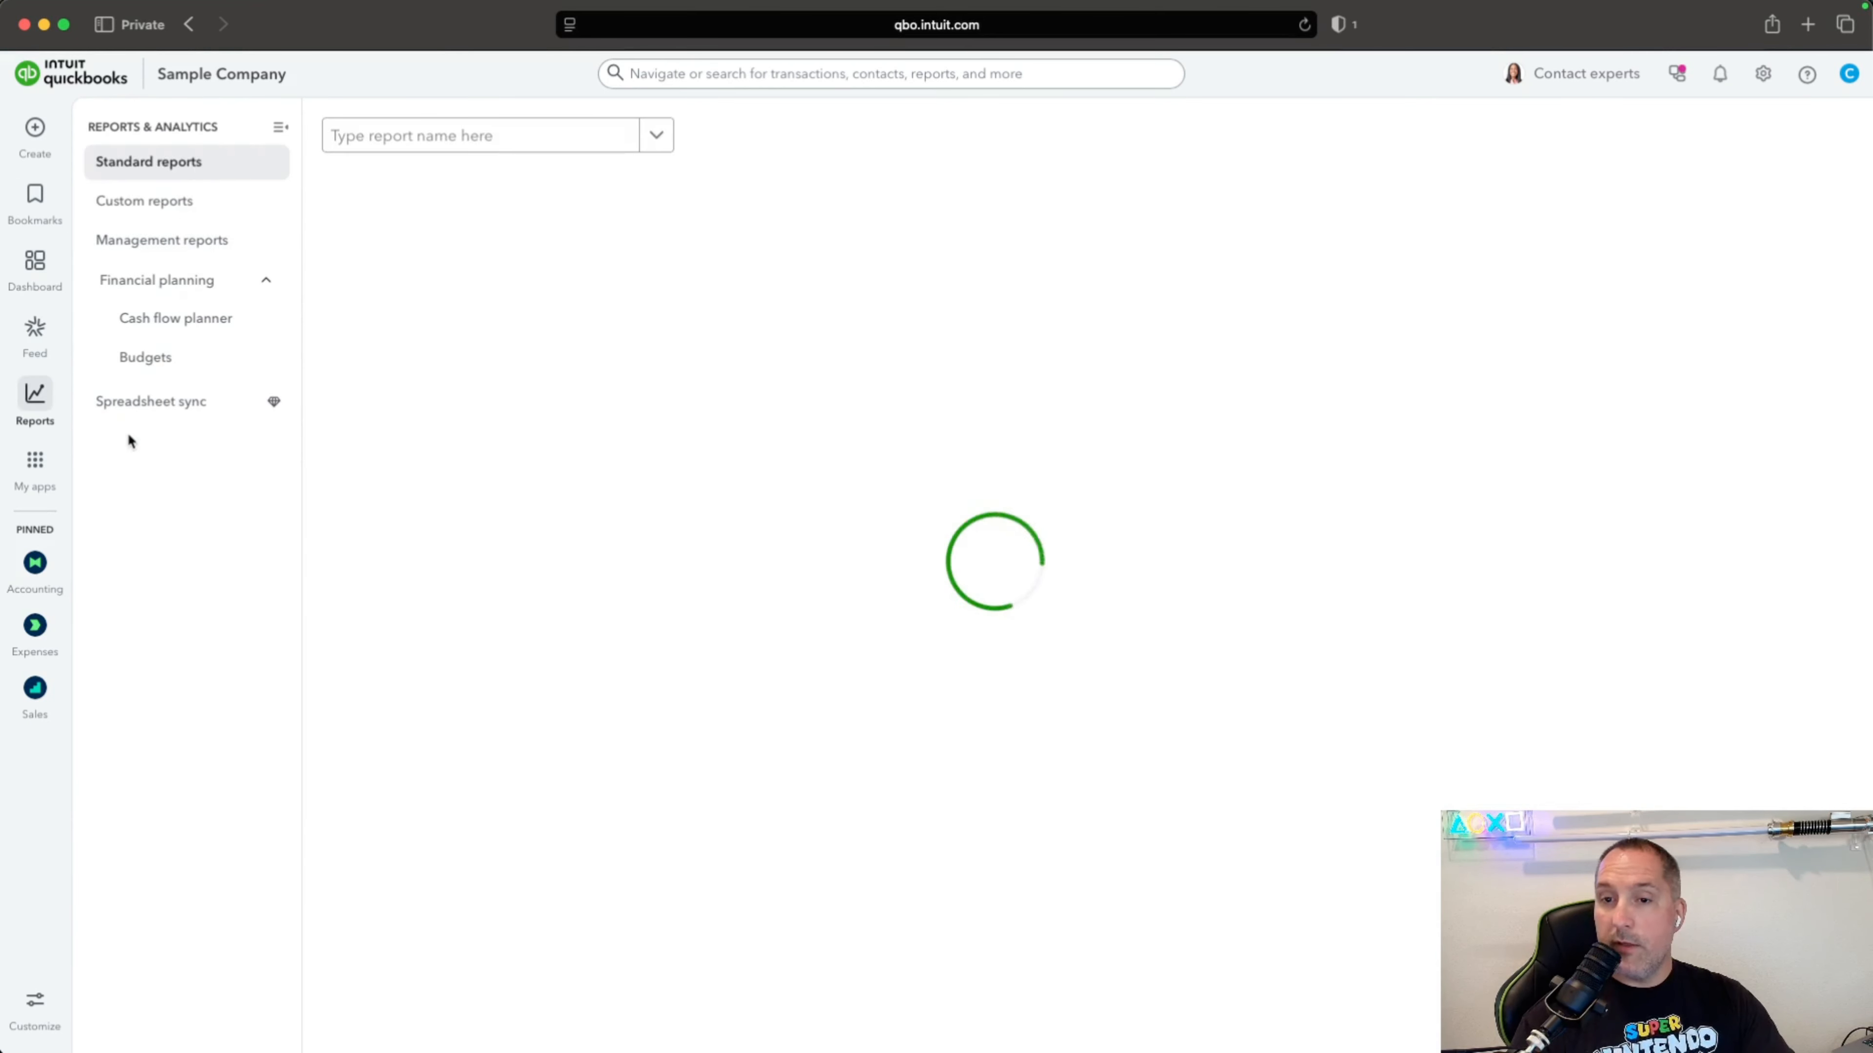
click(434, 326)
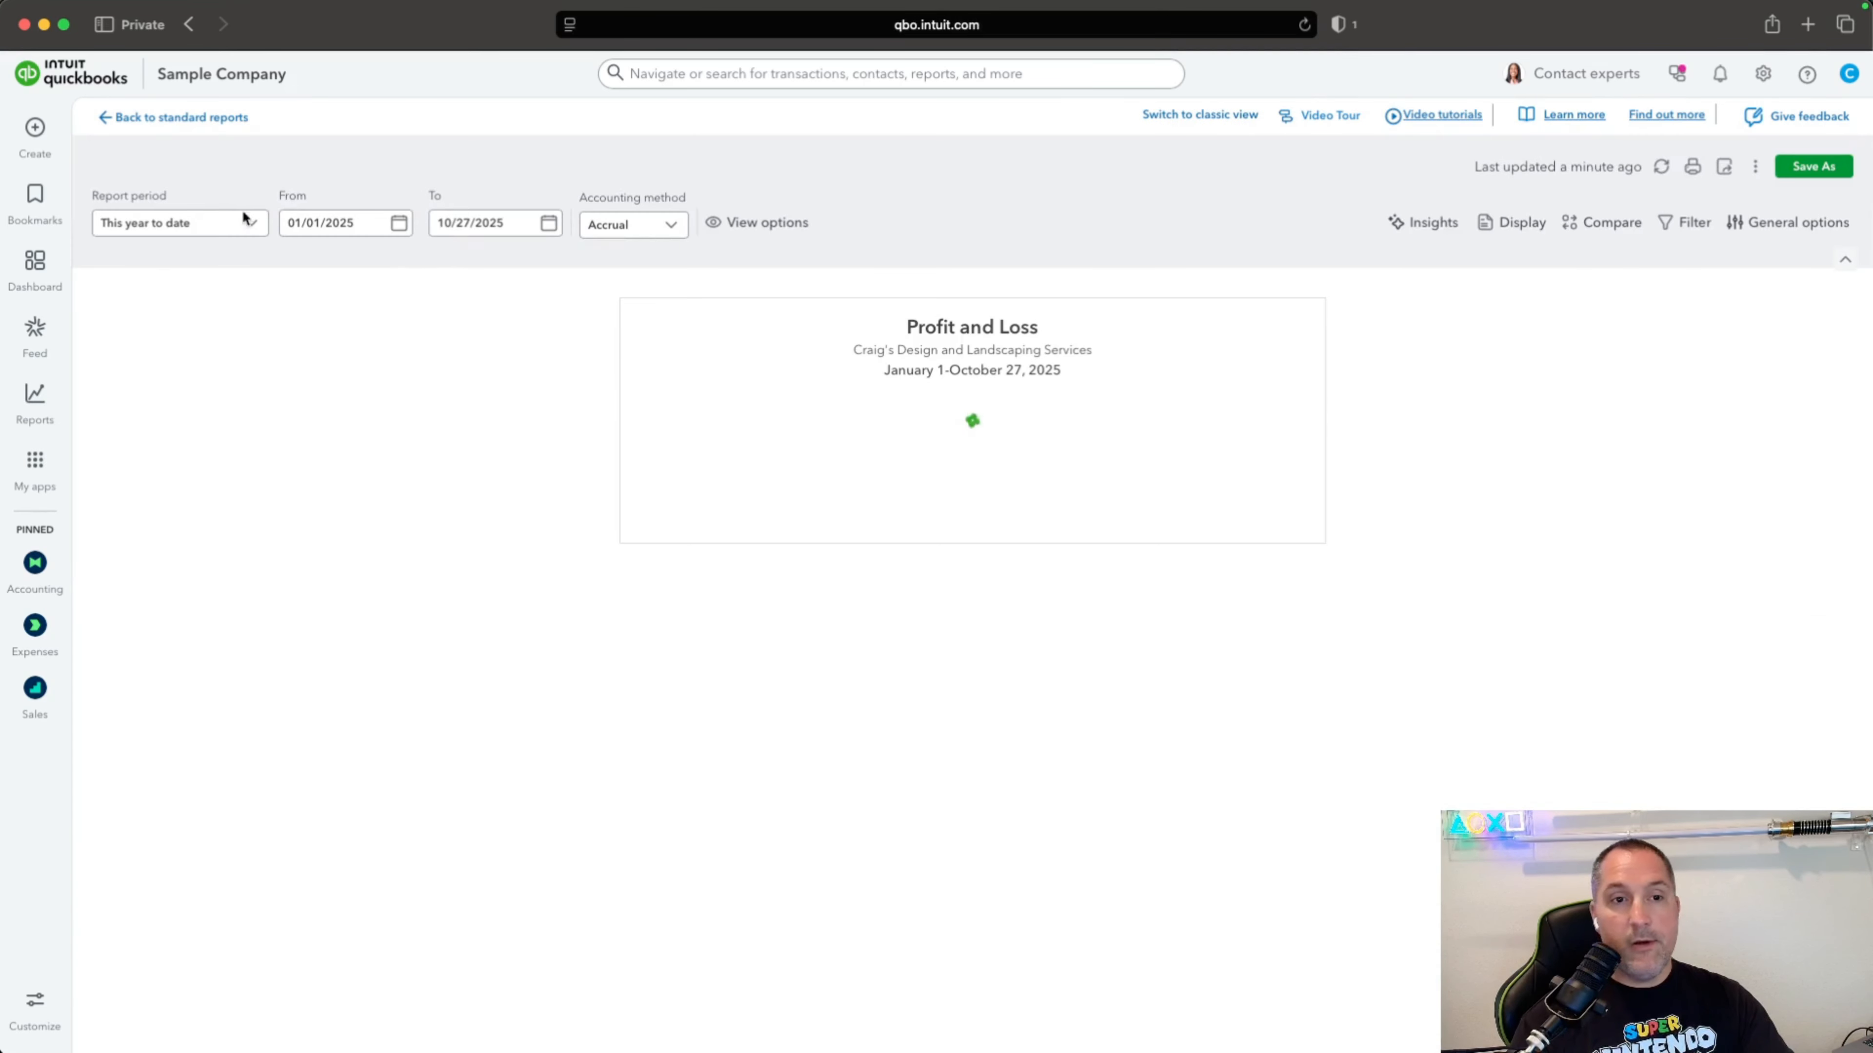
click(236, 225)
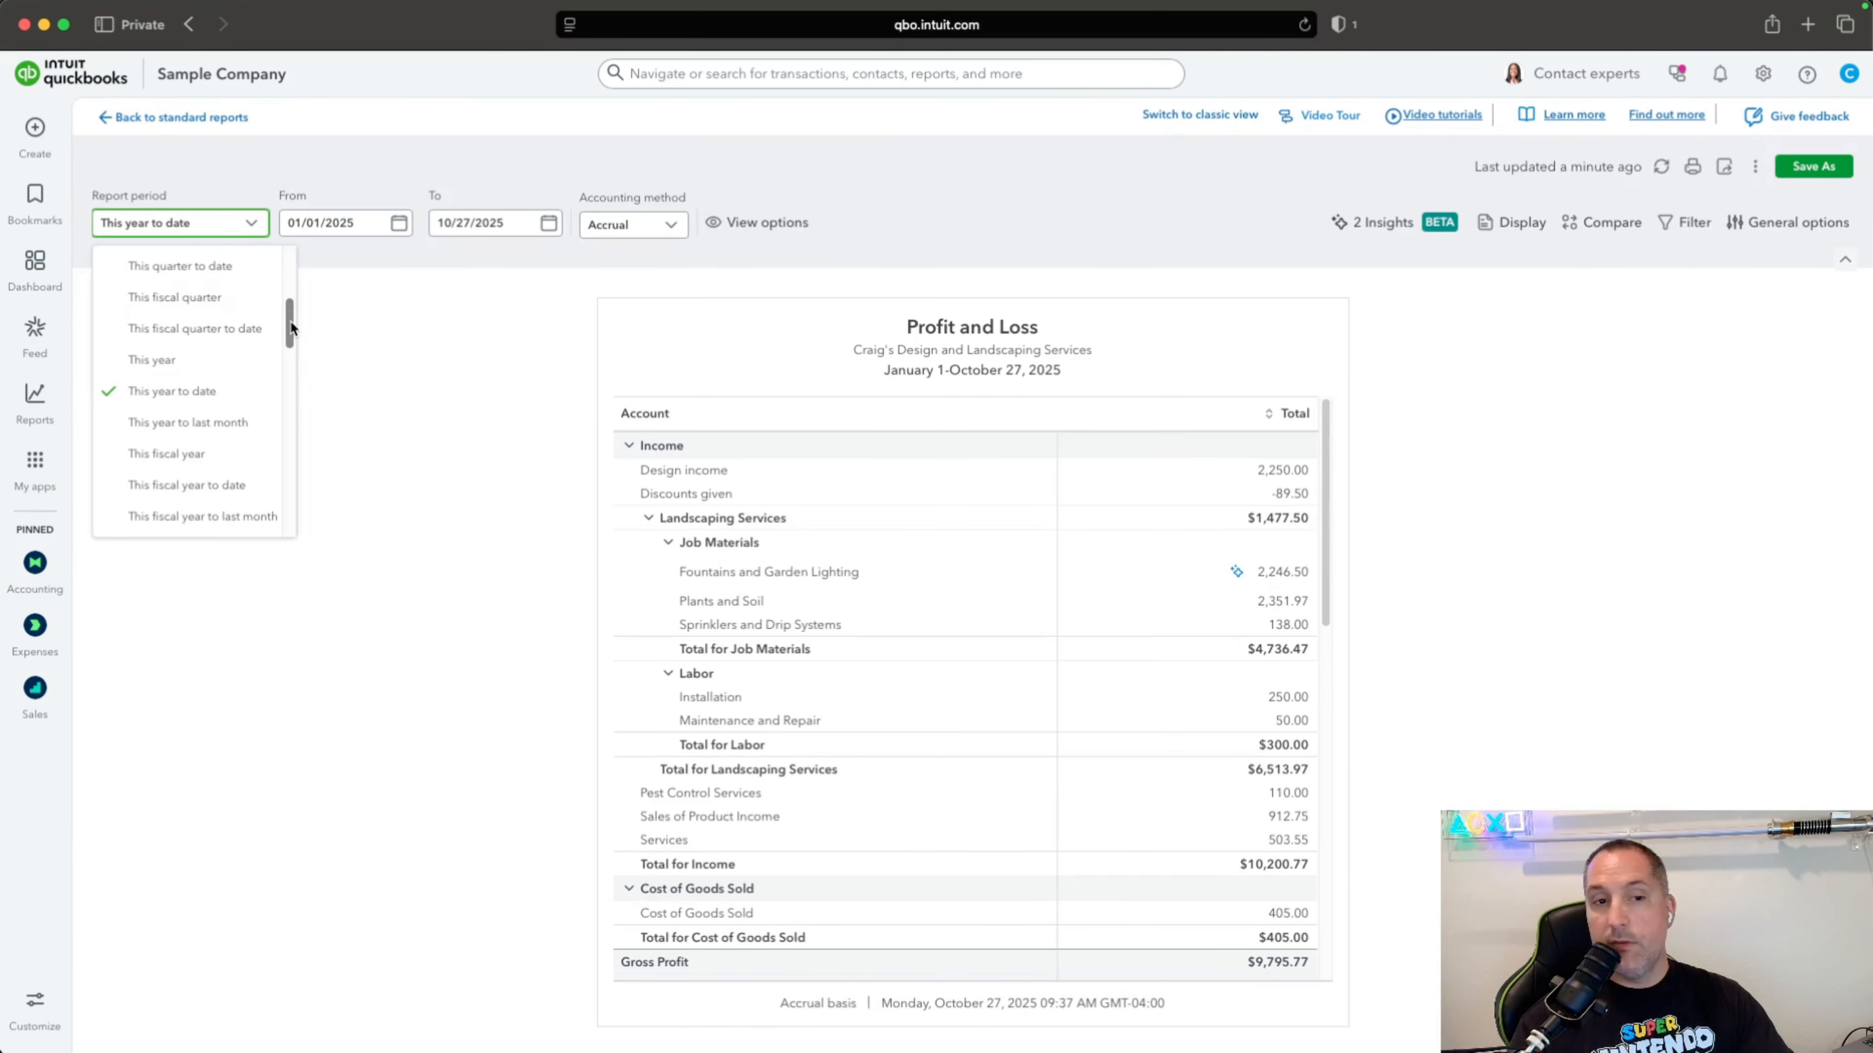
drag(290, 326, 306, 406)
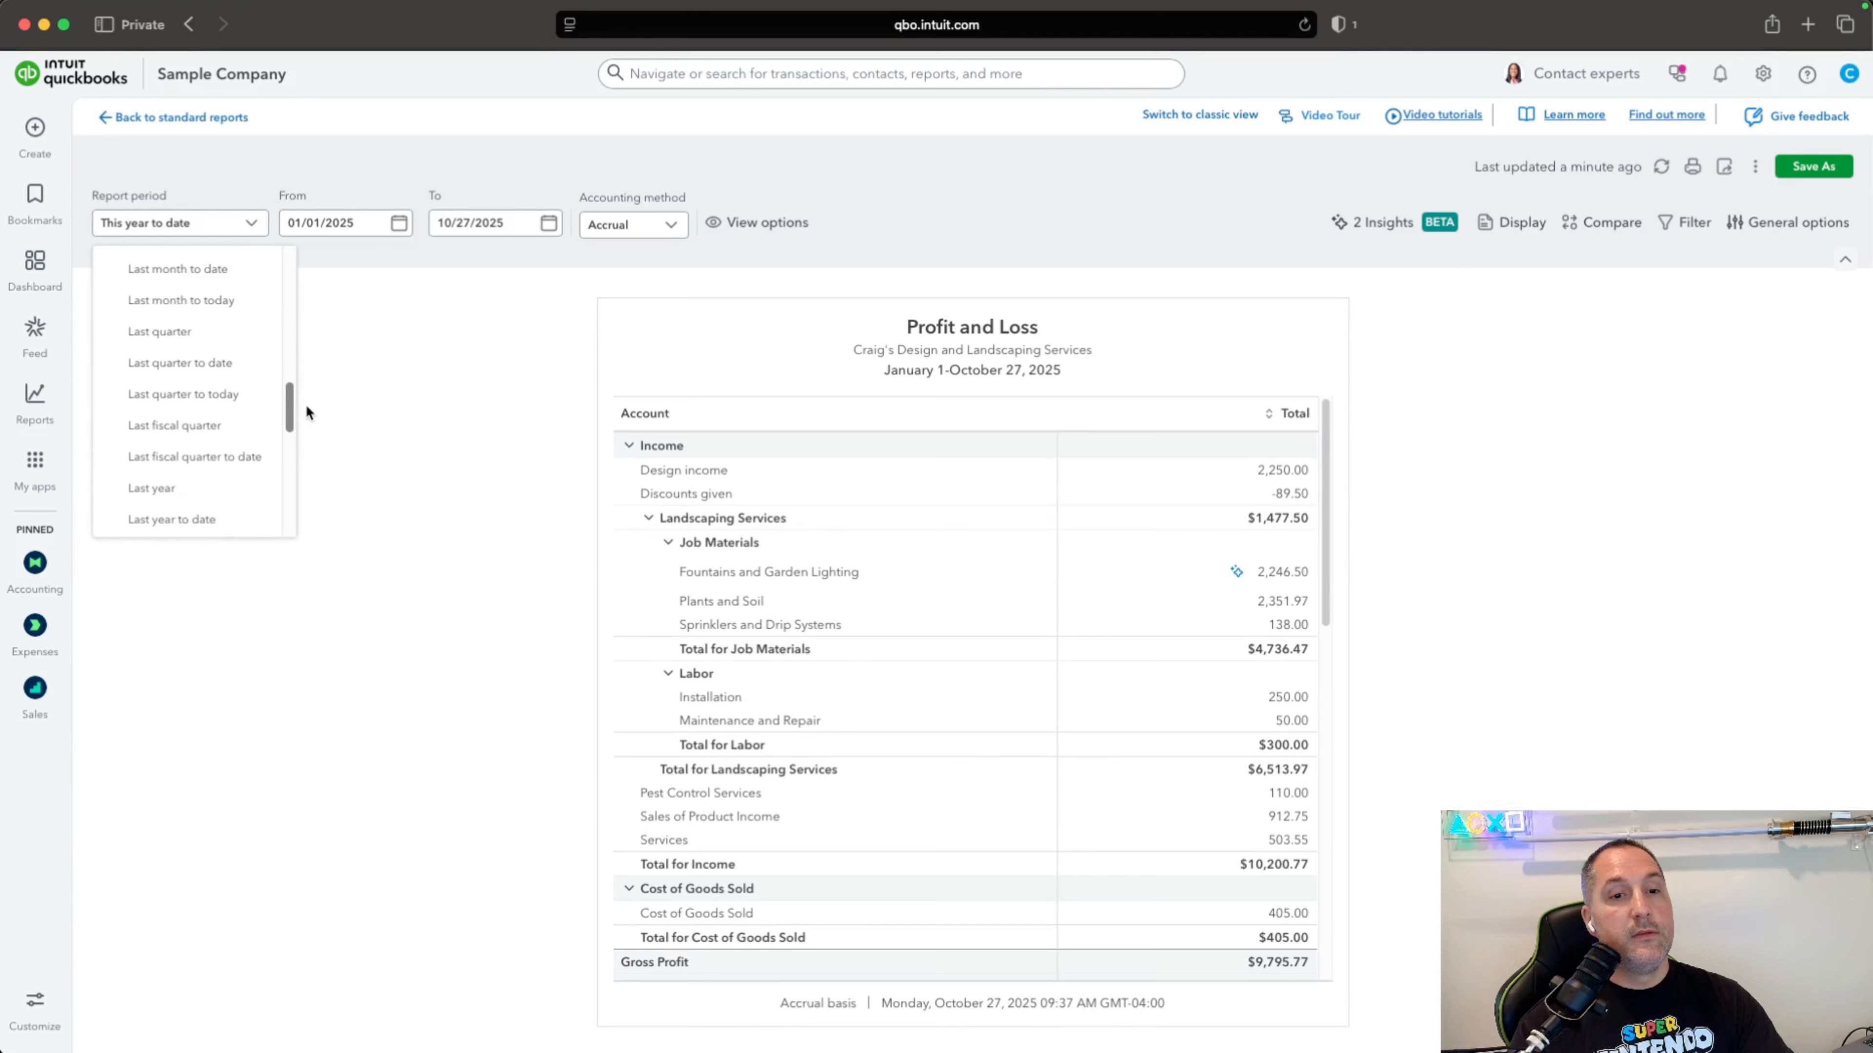
click(223, 488)
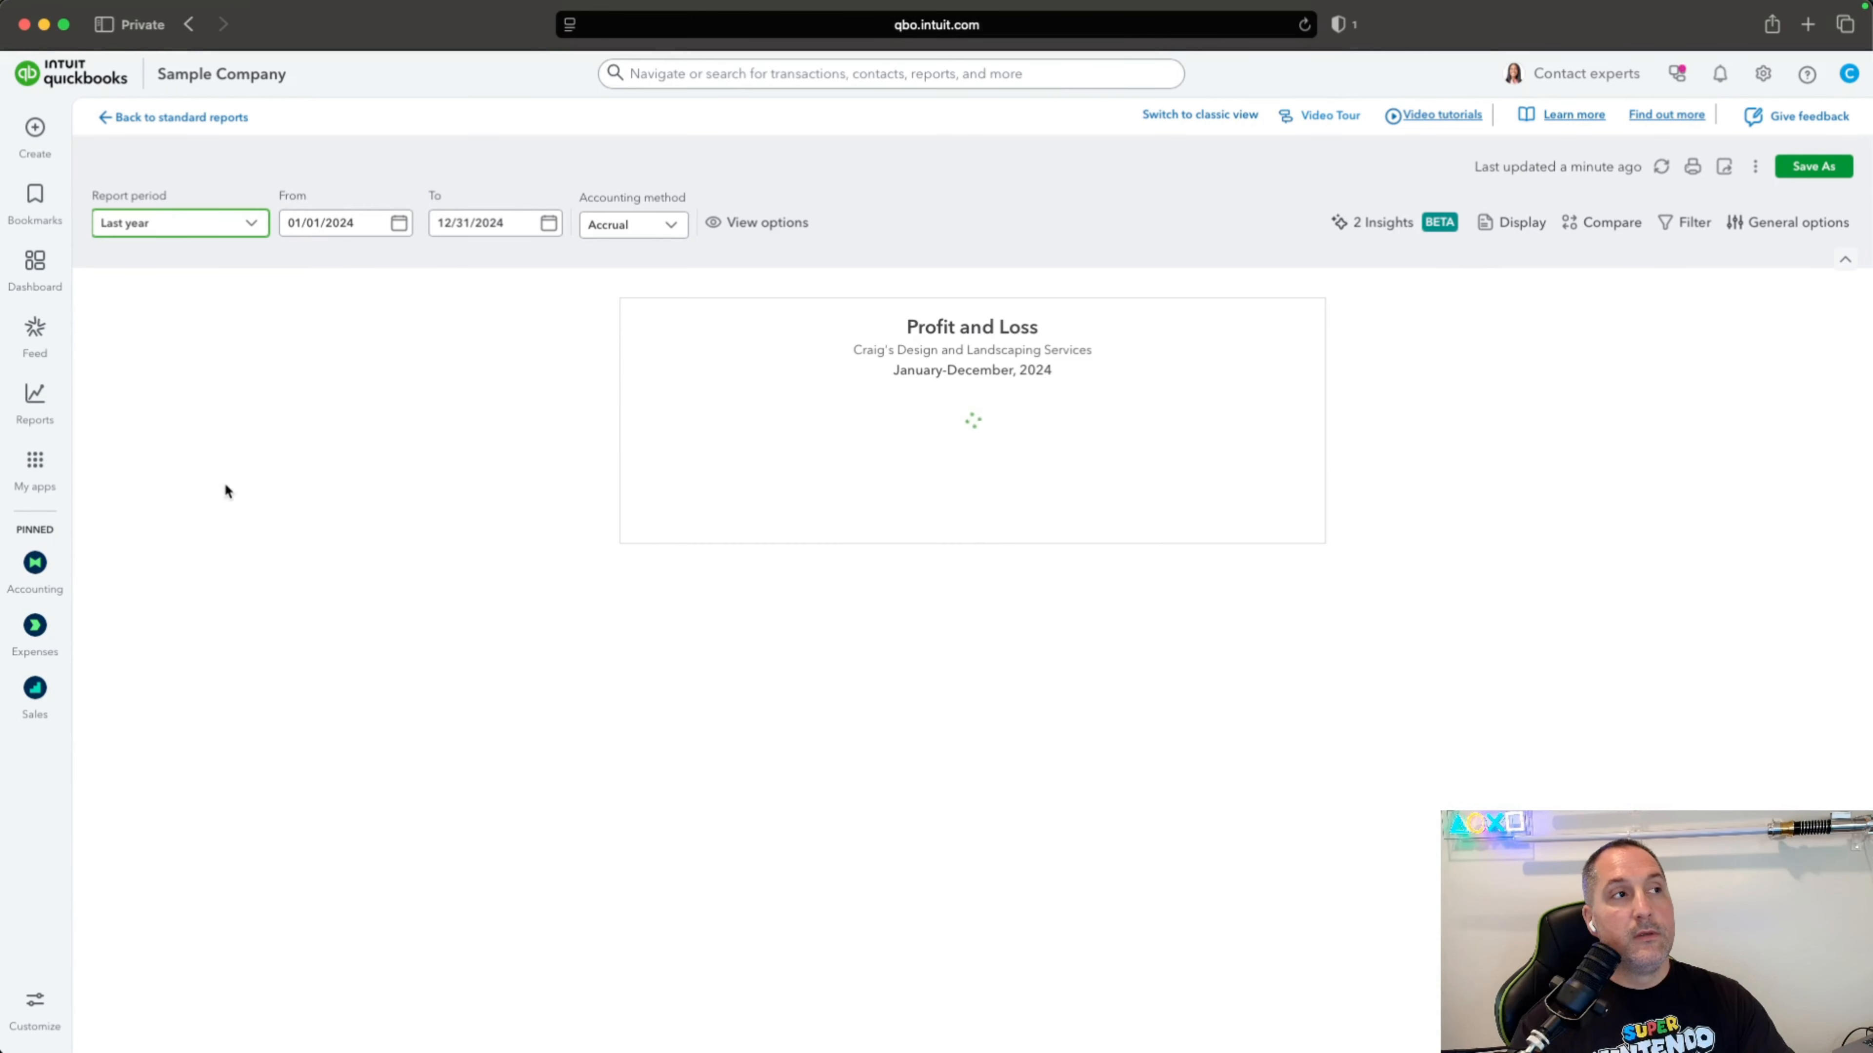
click(674, 230)
click(623, 295)
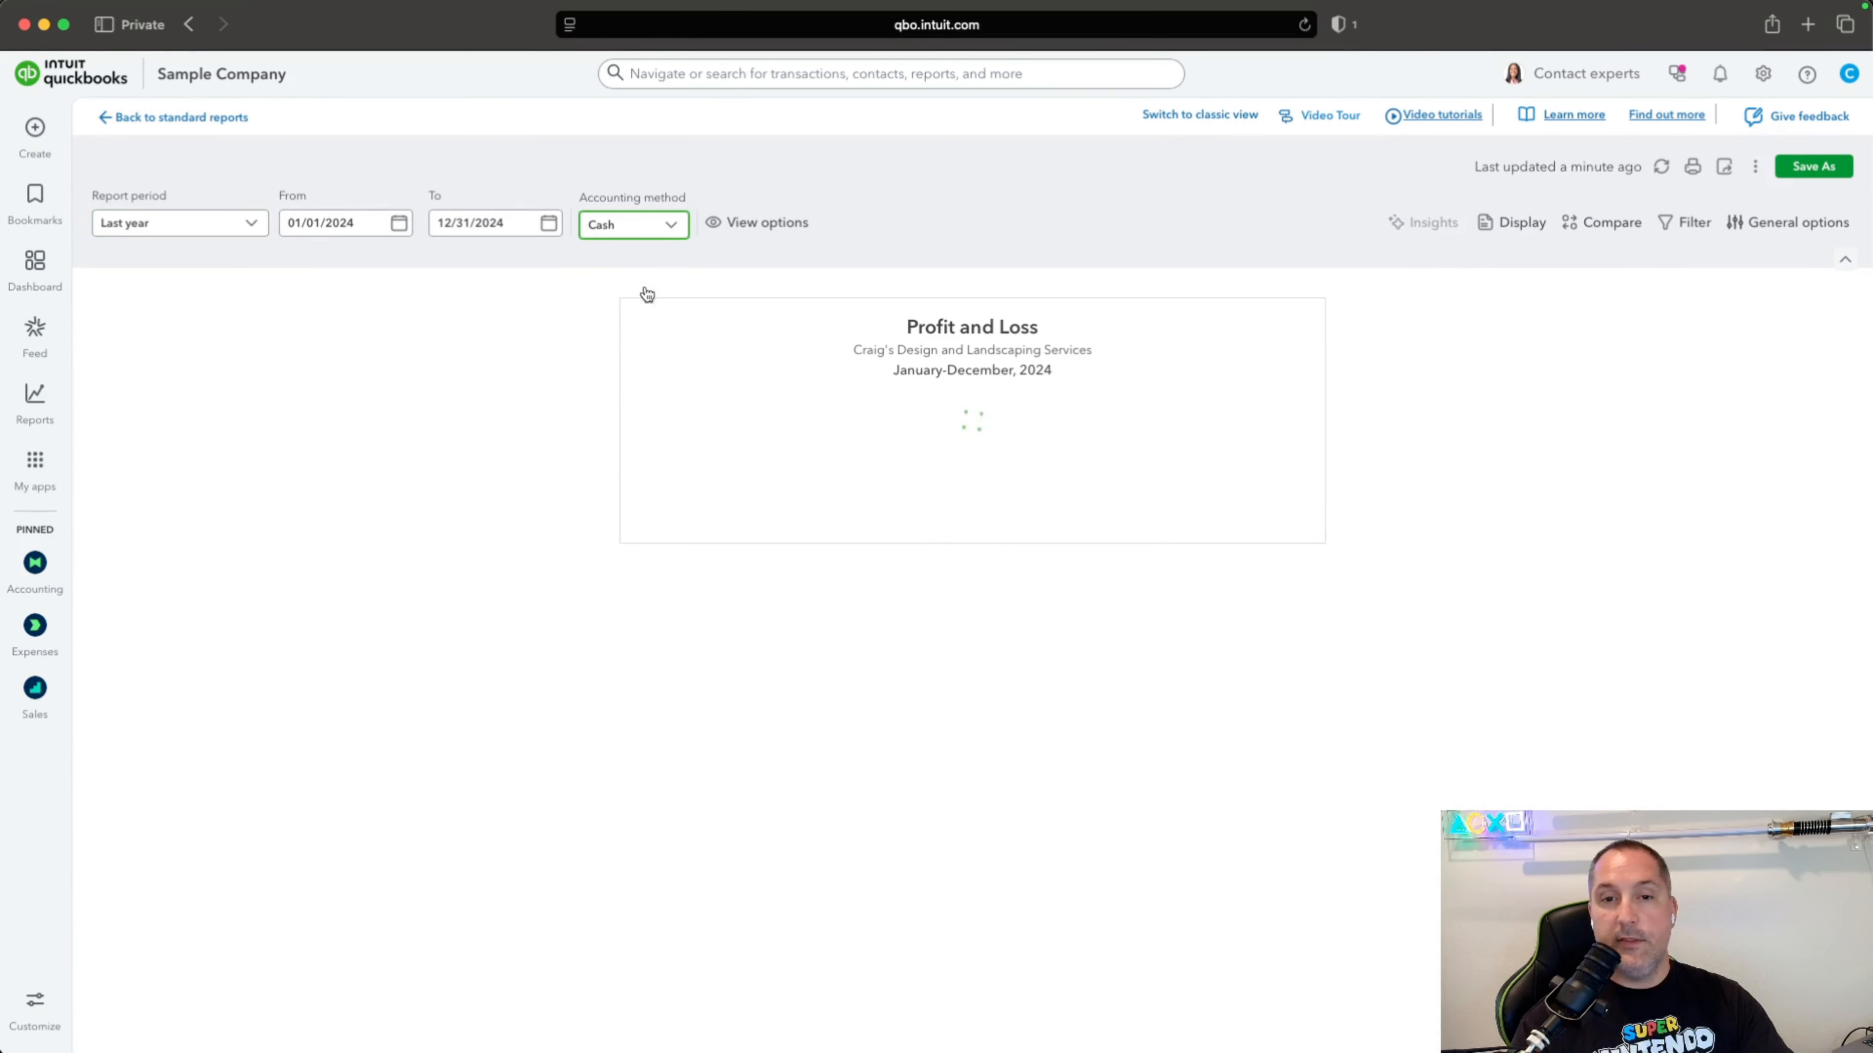